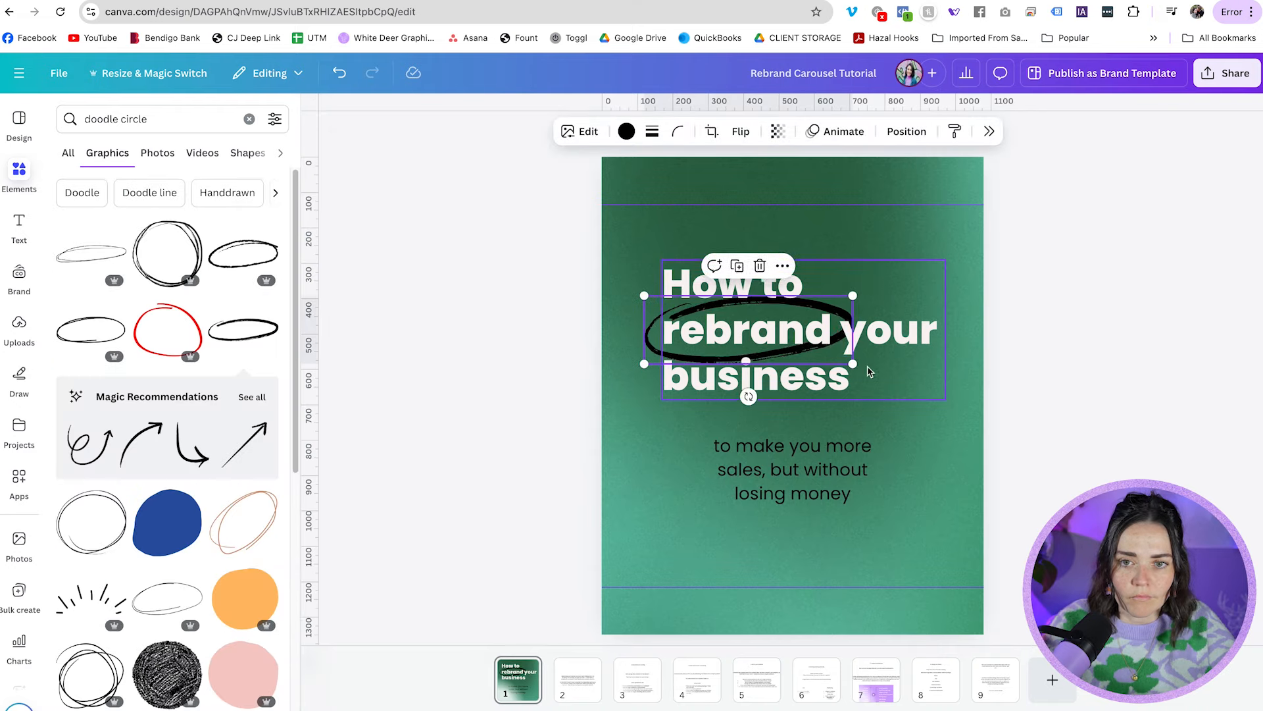
- Recolor the doodle circle around "rebrand" lilac and place a rounded cream rectangle behind the subtitle
{"action": "left_click", "coordinate": [626, 132]}
{"action": "left_click_drag", "start_coordinate": [793, 470], "coordinate": [767, 464]}
{"action": "key", "text": "r"}
{"action": "left_click_drag", "start_coordinate": [442, 191], "coordinate": [519, 193]}
- Capitalize the subtitle's first letter, widen the text onto two lines, and make "without" bold and italic
{"action": "double_click", "coordinate": [695, 440]}
{"action": "key", "text": "BackSpace"}
{"action": "type", "text": "T"}
{"action": "left_click_drag", "start_coordinate": [869, 463], "coordinate": [917, 459]}
{"action": "double_click", "coordinate": [740, 464]}
{"action": "key", "text": "super+b"}
{"action": "key", "text": "super+i"}
- Fit the rounded rectangle around the two-line subtitle and center the text inside it
{"action": "left_click", "coordinate": [1006, 494]}
{"action": "left_click_drag", "start_coordinate": [796, 502], "coordinate": [796, 491]}
{"action": "left_click_drag", "start_coordinate": [840, 454], "coordinate": [852, 456]}
{"action": "left_click", "coordinate": [1028, 459]}
{"action": "left_click_drag", "start_coordinate": [930, 491], "coordinate": [907, 486]}
- Wrap the heading onto four lines with tighter line spacing, moving the subtitle box down to make room
{"action": "left_click_drag", "start_coordinate": [941, 330], "coordinate": [917, 330]}
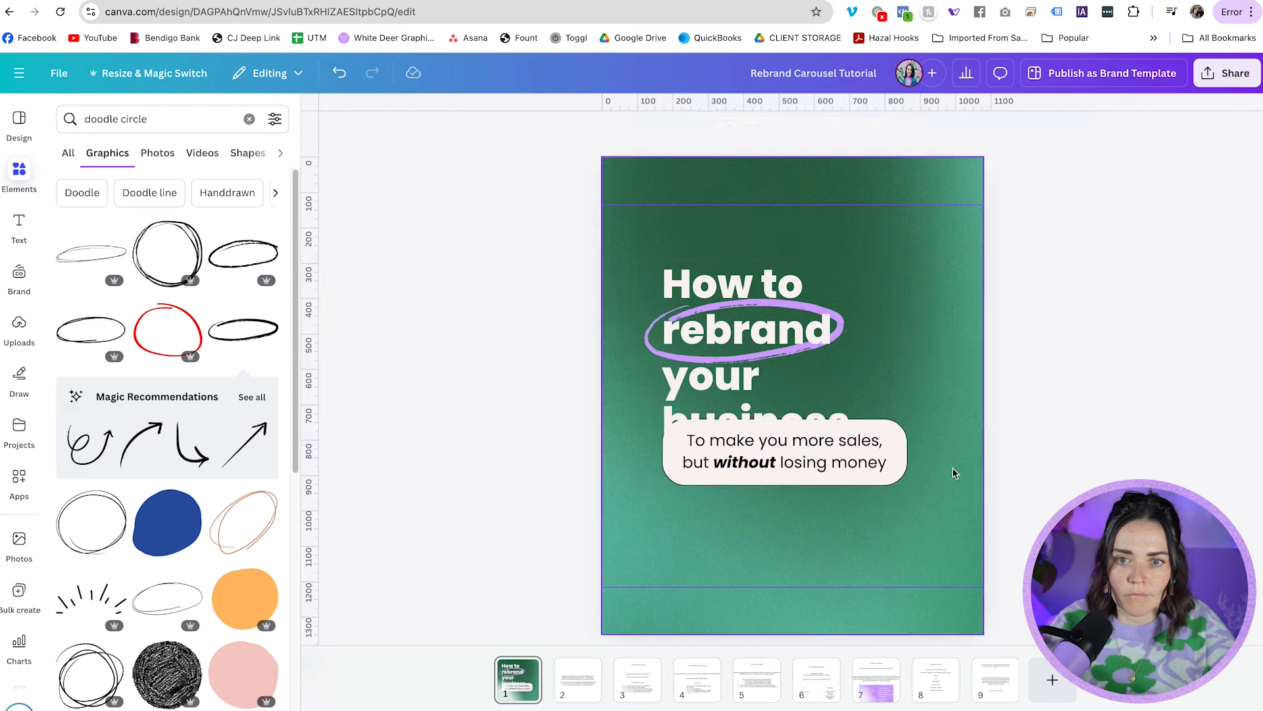
{"action": "left_click_drag", "start_coordinate": [789, 454], "coordinate": [789, 489]}
{"action": "left_click", "coordinate": [856, 132]}
{"action": "left_click_drag", "start_coordinate": [819, 240], "coordinate": [809, 239]}
- Enlarge the heading and stretch the lilac circle so it surrounds the whole word "rebrand"
{"action": "left_click", "coordinate": [837, 323], "text": "shift"}
{"action": "left_click_drag", "start_coordinate": [916, 428], "coordinate": [955, 453]}
{"action": "left_click_drag", "start_coordinate": [954, 243], "coordinate": [756, 348]}
{"action": "key", "text": "super+z"}
{"action": "left_click_drag", "start_coordinate": [890, 444], "coordinate": [911, 454]}
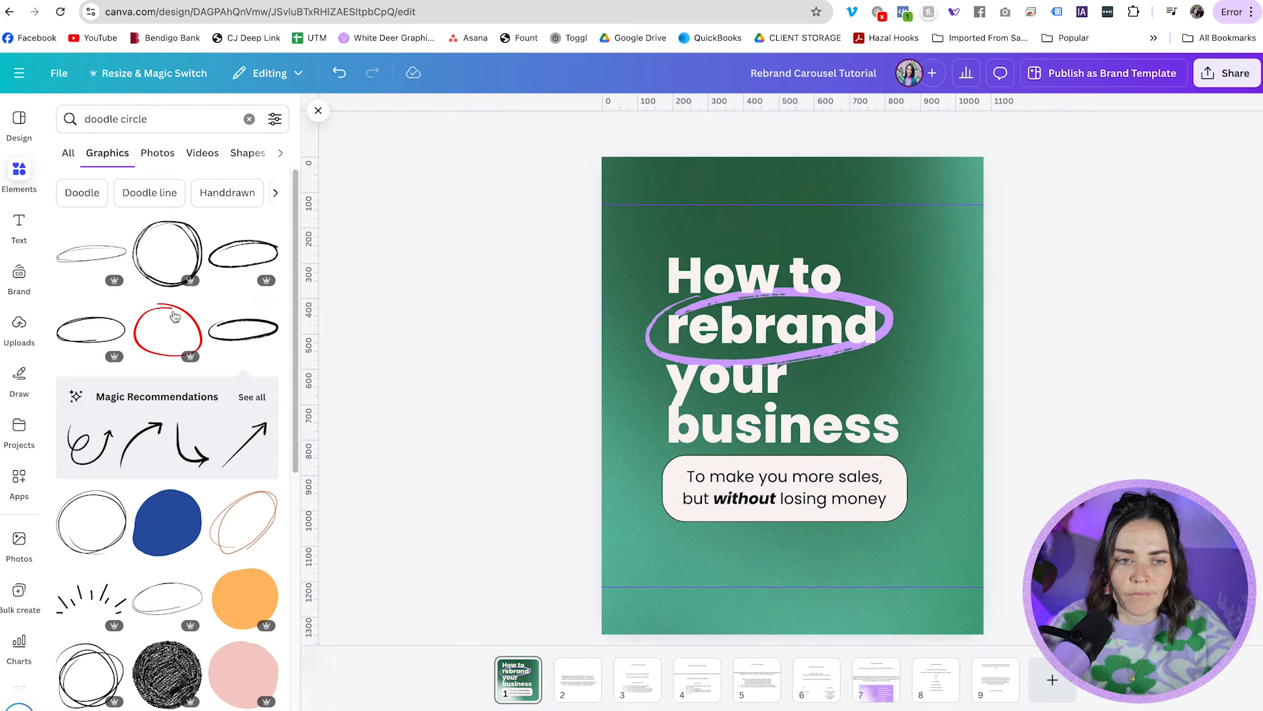
- Insert the brand photo of the woman in the purple sequin suit and remove its background
{"action": "left_click", "coordinate": [19, 277]}
{"action": "left_click", "coordinate": [240, 395]}
{"action": "left_click", "coordinate": [110, 345]}
{"action": "left_click", "coordinate": [613, 132]}
- Enlarge the woman's cutout at the page's lower-right edge and send it behind the heading and subtitle box
{"action": "left_click_drag", "start_coordinate": [801, 414], "coordinate": [922, 473]}
{"action": "left_click_drag", "start_coordinate": [808, 312], "coordinate": [767, 271]}
{"action": "key", "text": "super+["}
{"action": "key", "text": "super+["}
{"action": "left_click_drag", "start_coordinate": [849, 425], "coordinate": [861, 424]}
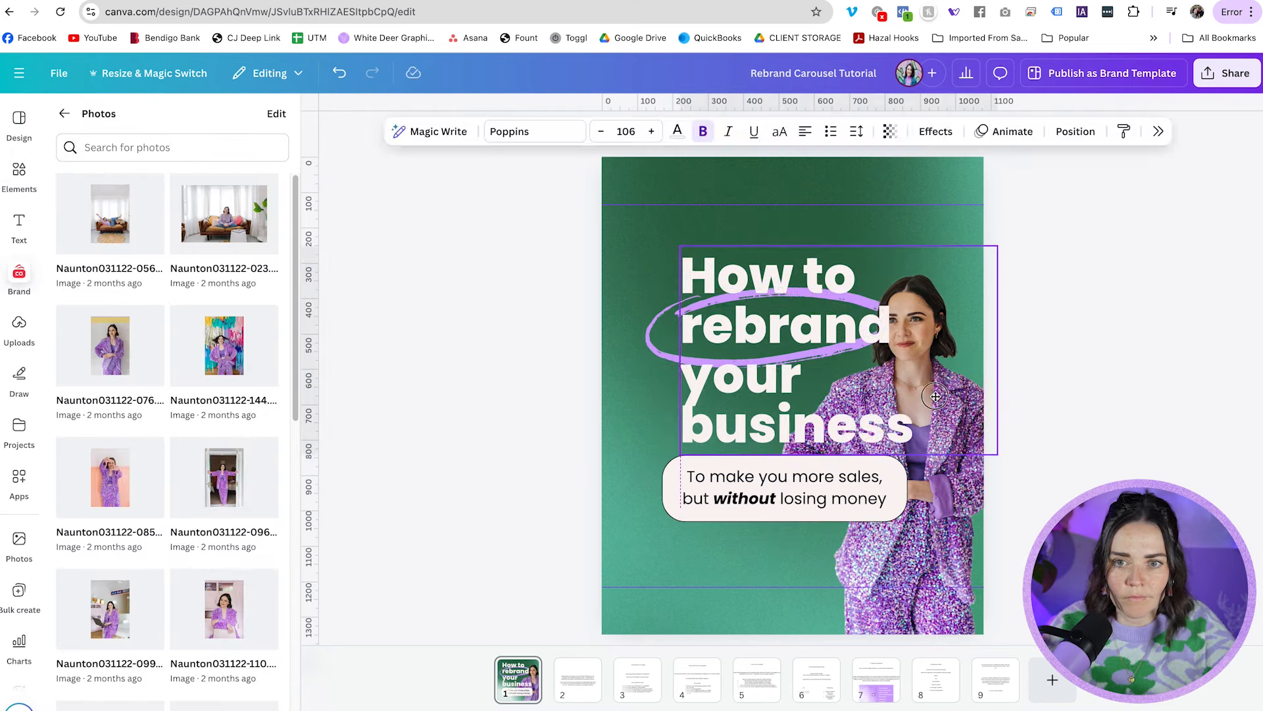
{"action": "key", "text": "super+z"}
{"action": "left_click_drag", "start_coordinate": [928, 461], "coordinate": [938, 461]}
{"action": "left_click", "coordinate": [1023, 210]}
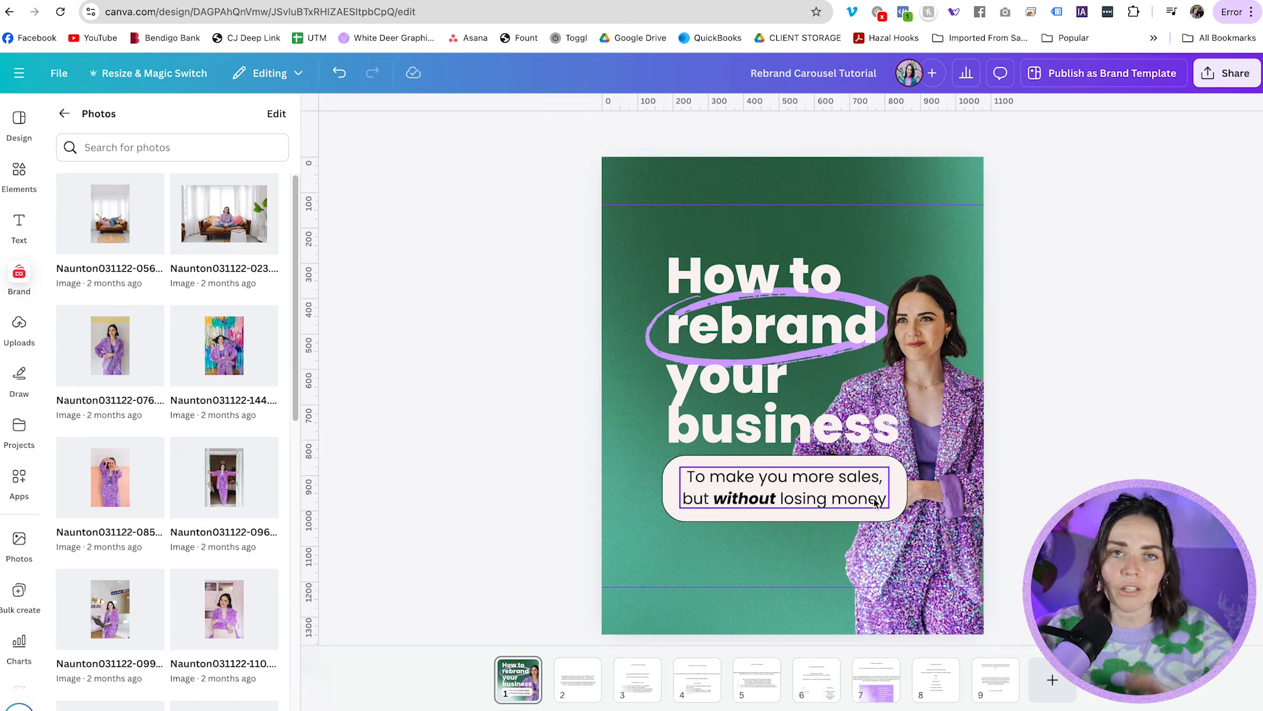
- Add a small text box and place it in the top-left margin of the page, above the upper guide
{"action": "key", "text": "t"}
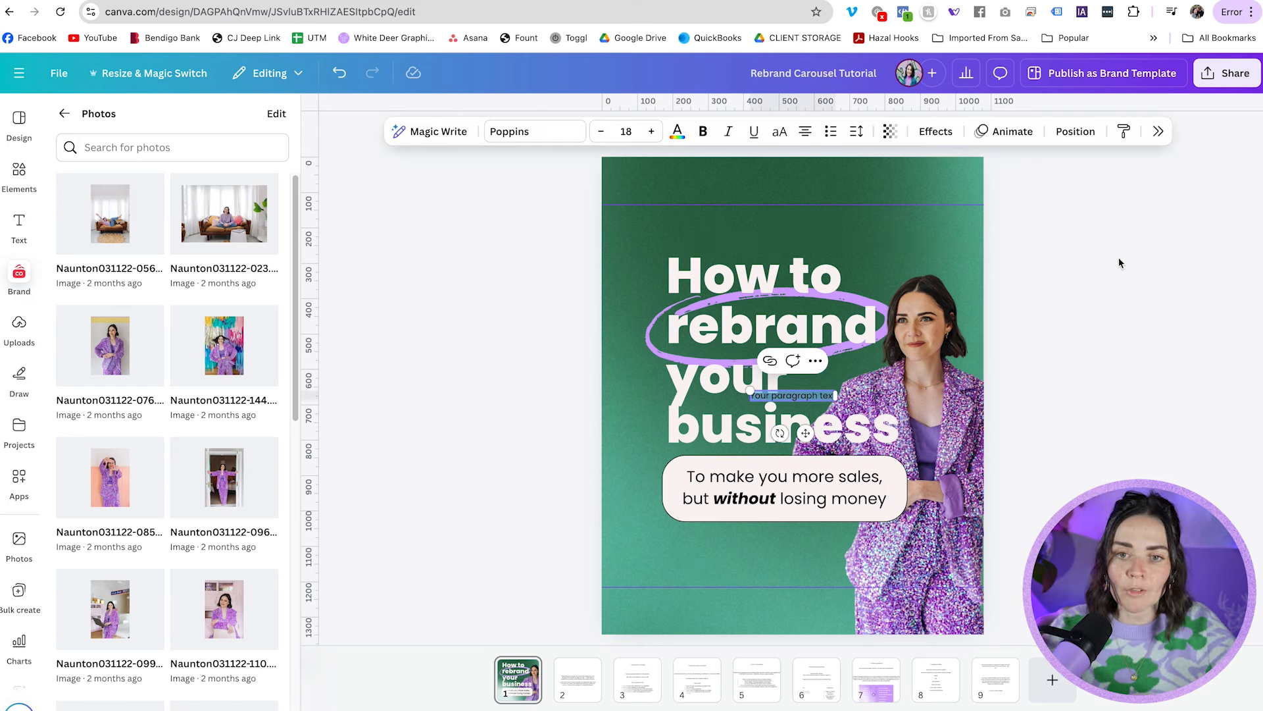
{"action": "left_click", "coordinate": [1171, 375]}
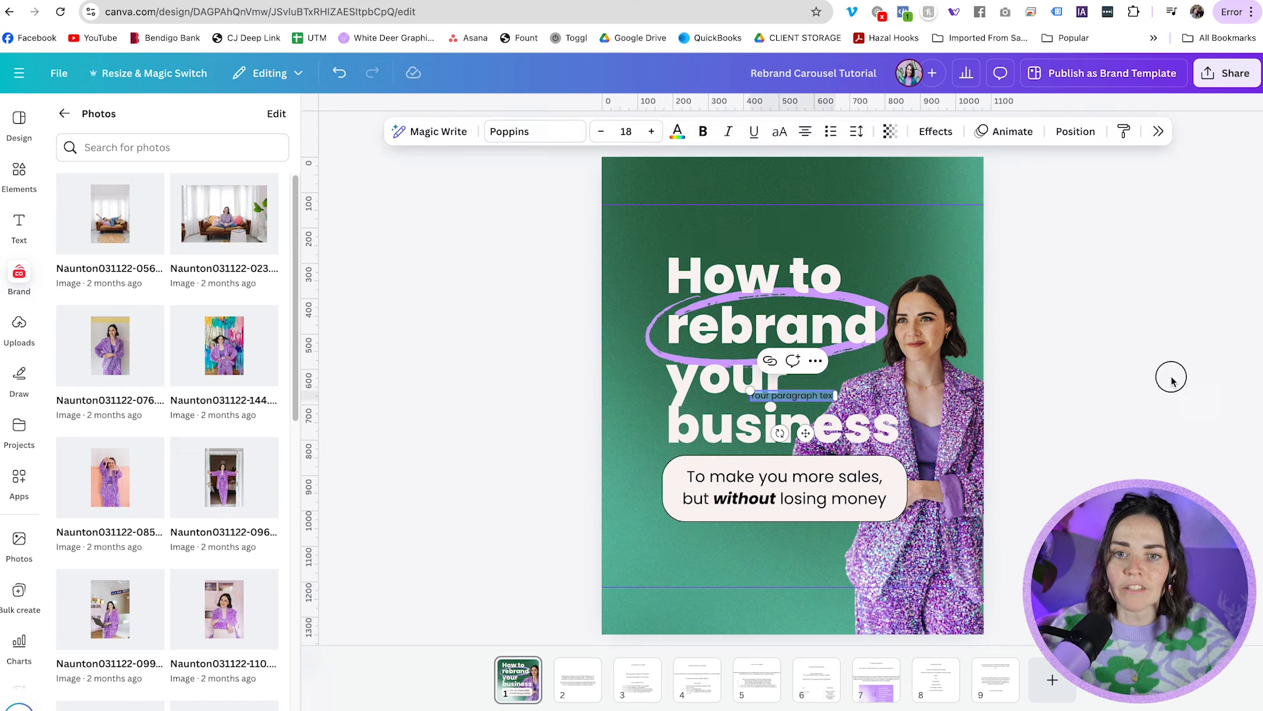
{"action": "left_click_drag", "start_coordinate": [824, 398], "coordinate": [697, 186]}
{"action": "left_click", "coordinate": [1089, 254]}
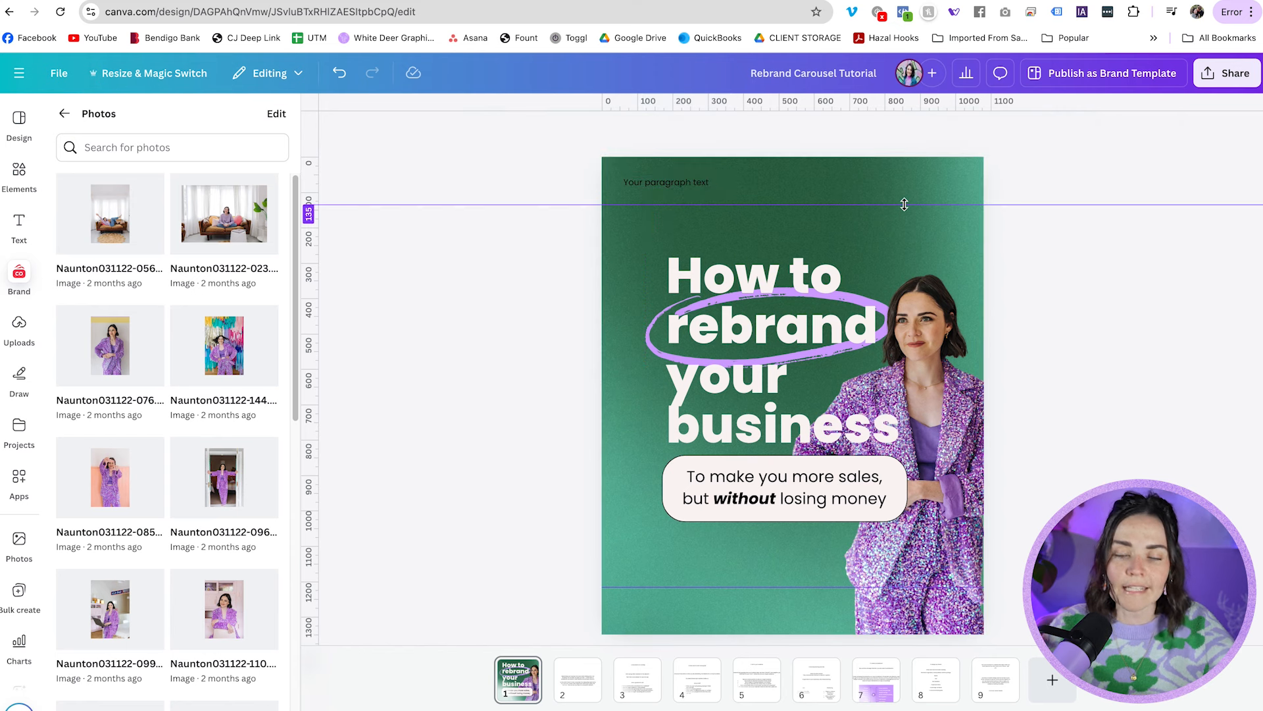
- Hide the rulers and guides to preview the cover page, and show them again
{"action": "key", "text": "shift+r"}
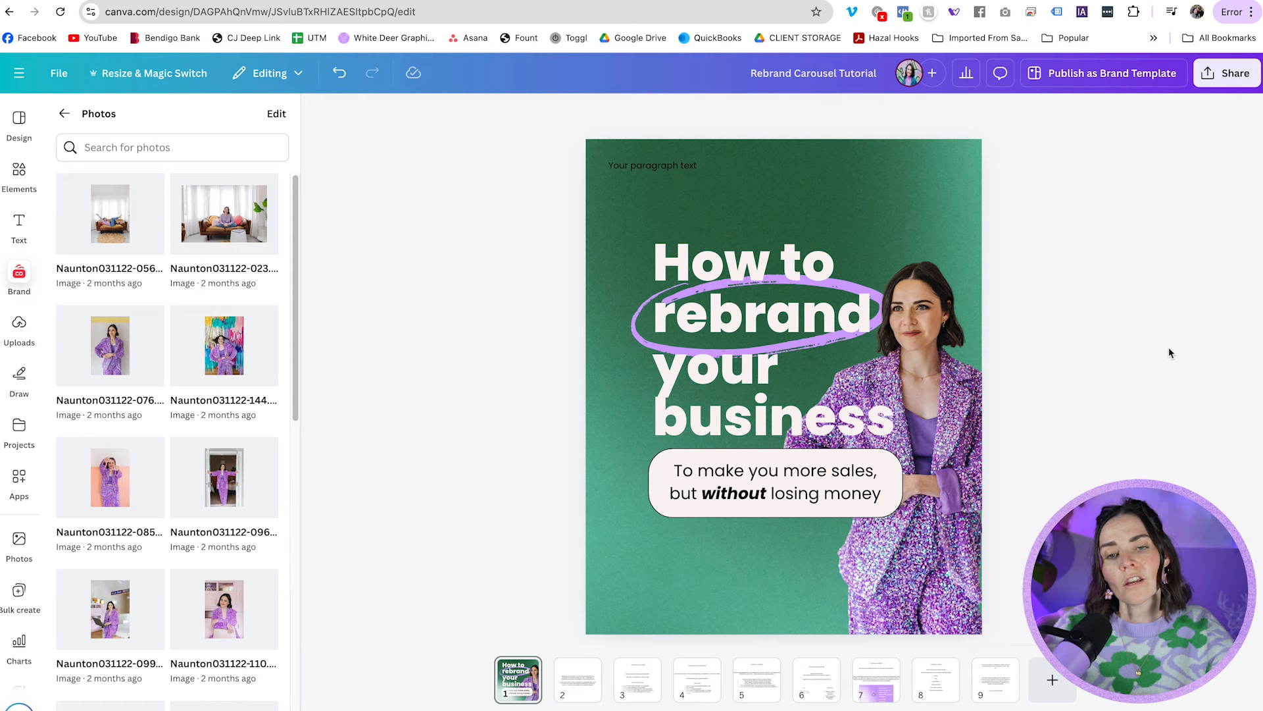
{"action": "key", "text": "shift+r"}
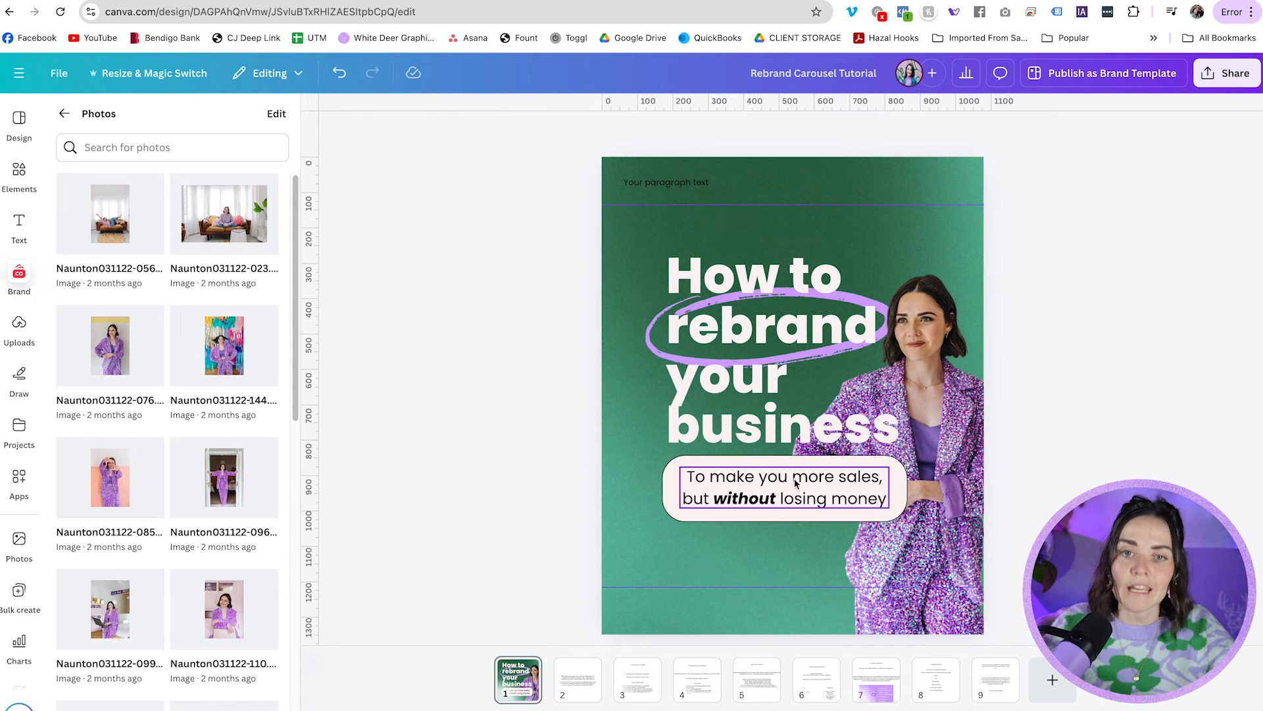
{"action": "double_click", "coordinate": [652, 182]}
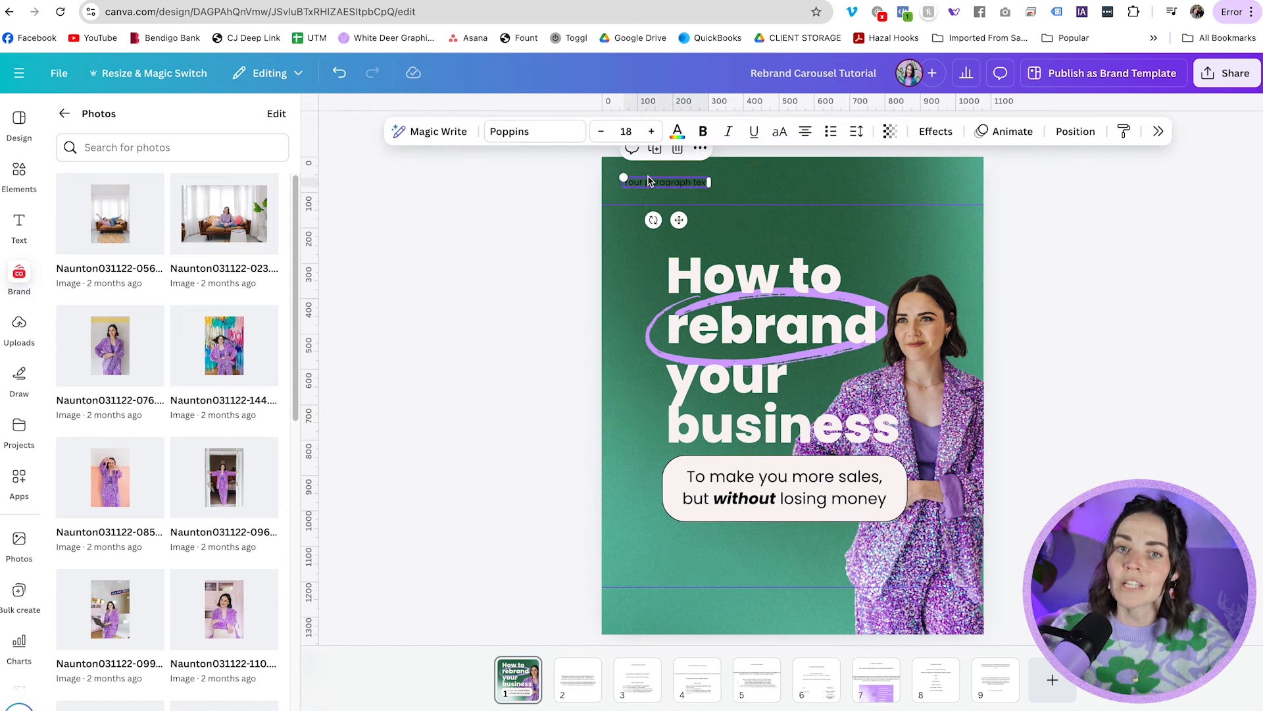
{"action": "left_click", "coordinate": [774, 132]}
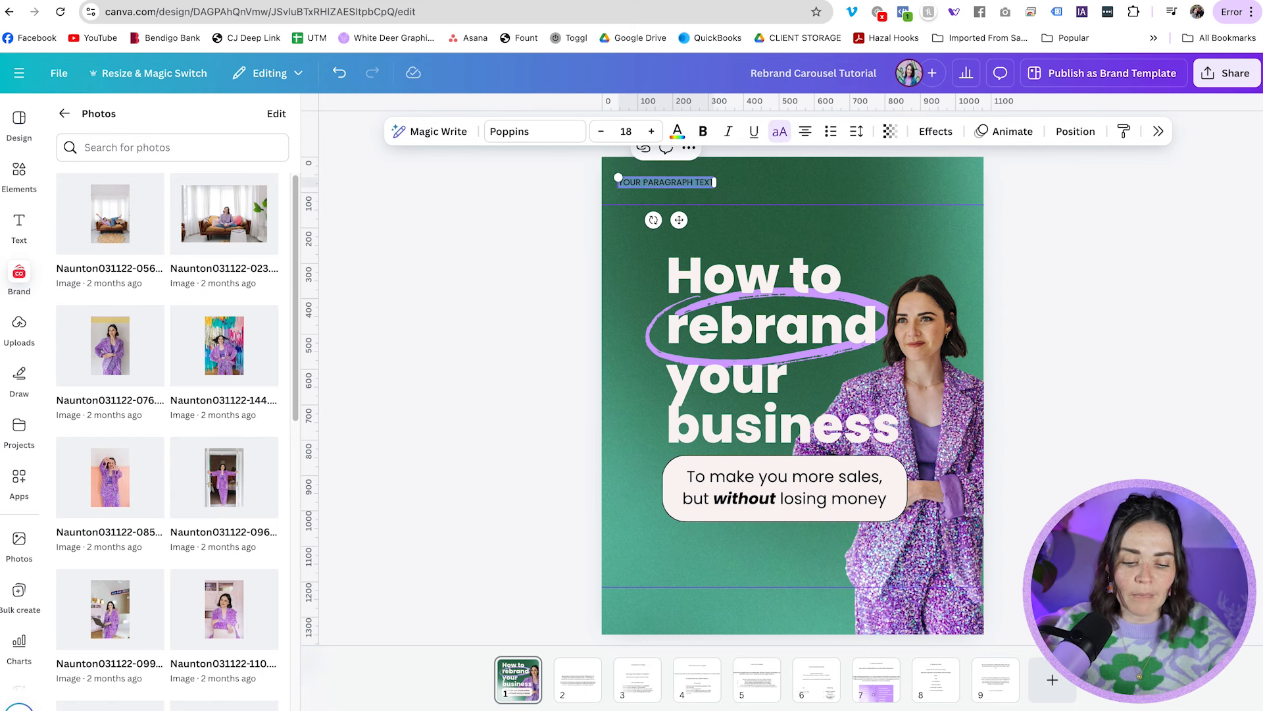
{"action": "type", "text": "@whitedeergd"}
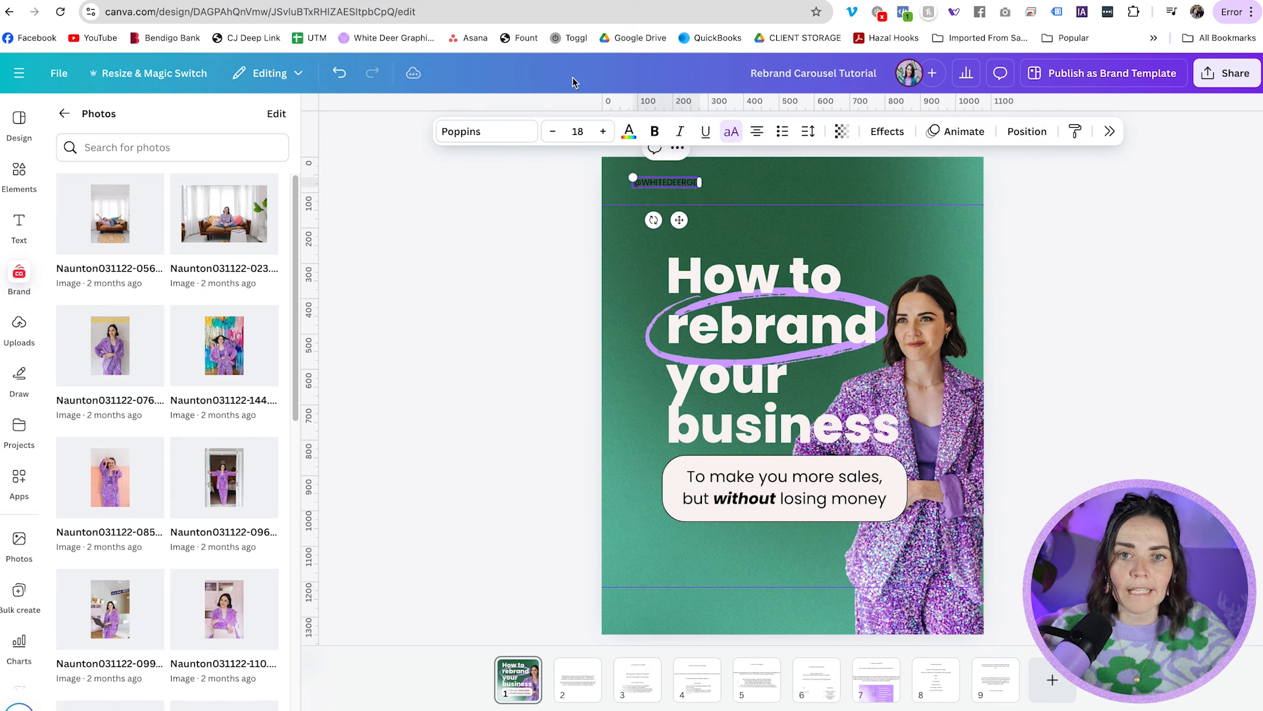
- Recolor the handle text off-white to match the heading and fine-tune its position in the top-left margin
{"action": "left_click", "coordinate": [629, 131]}
{"action": "left_click", "coordinate": [1187, 349]}
{"action": "left_click", "coordinate": [464, 272]}
{"action": "left_click", "coordinate": [629, 131]}
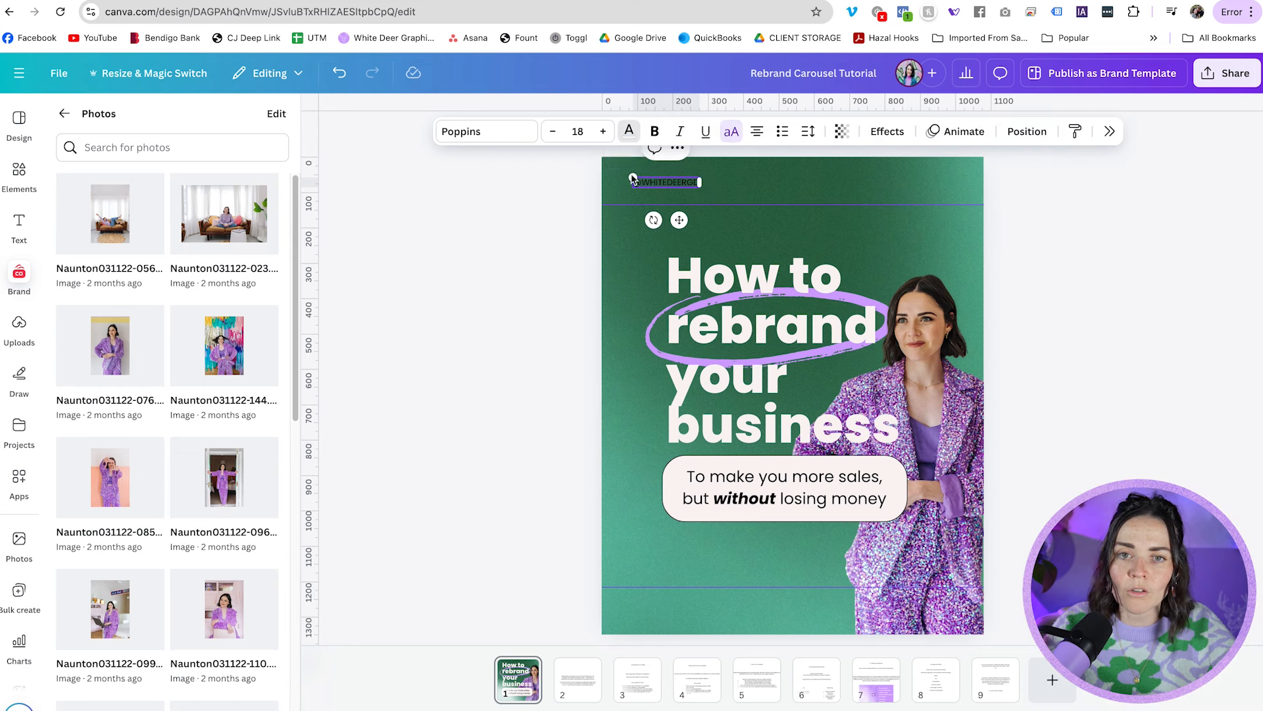
{"action": "left_click", "coordinate": [459, 278]}
{"action": "left_click_drag", "start_coordinate": [656, 195], "coordinate": [653, 193]}
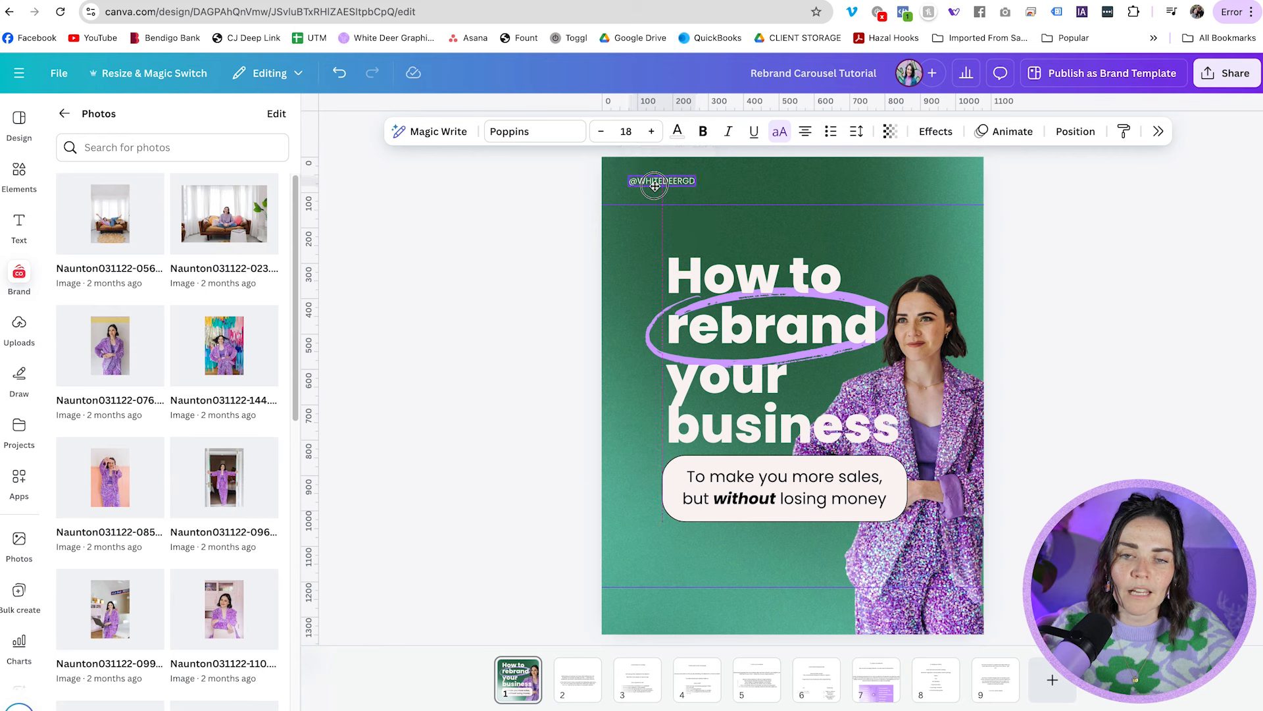
{"action": "left_click", "coordinate": [505, 203]}
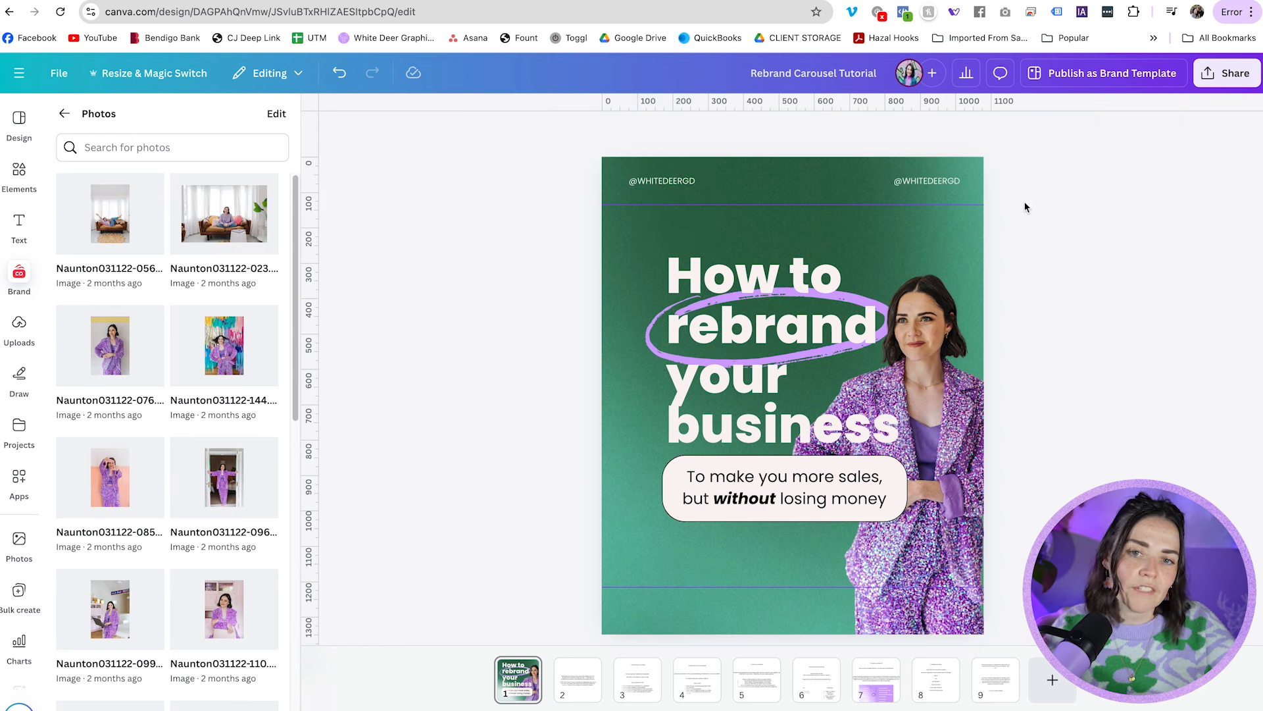
- Move the duplicated handle to the page's bottom-left margin and change it to "HOW TO REBRAND YOUR BUSINESS" on one line
{"action": "left_click_drag", "start_coordinate": [928, 181], "coordinate": [651, 618]}
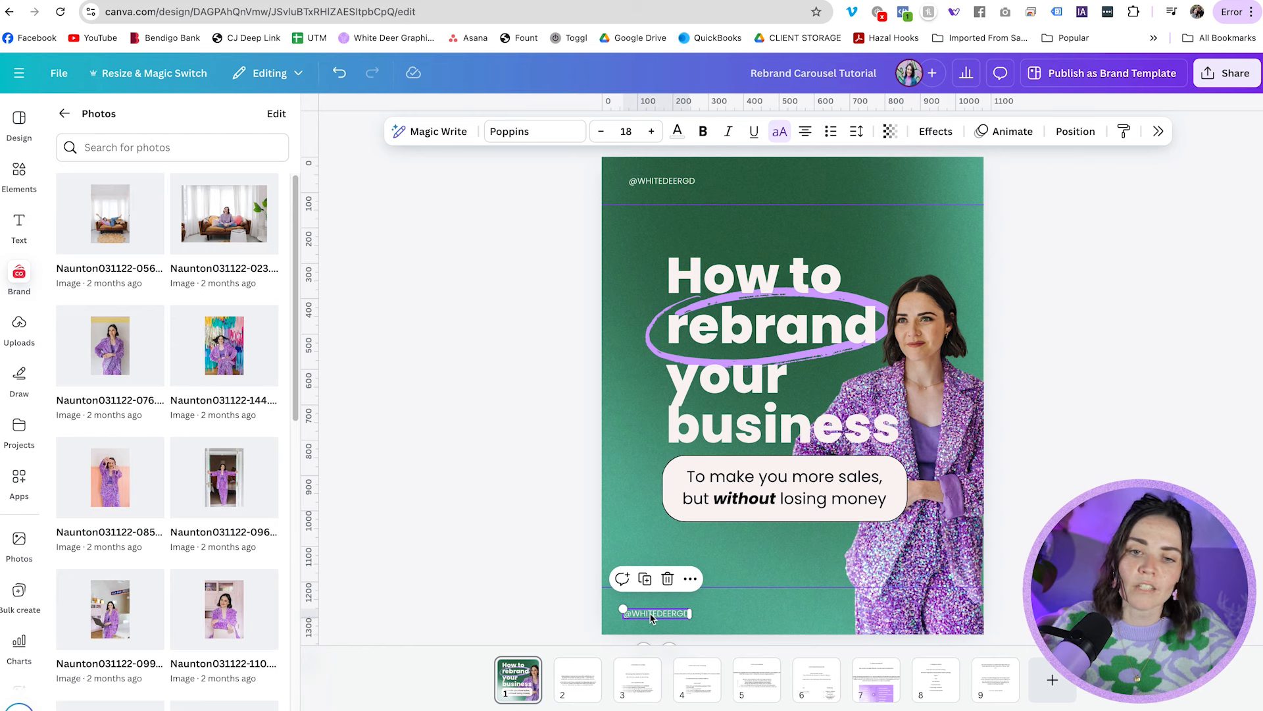
{"action": "left_click", "coordinate": [1174, 480]}
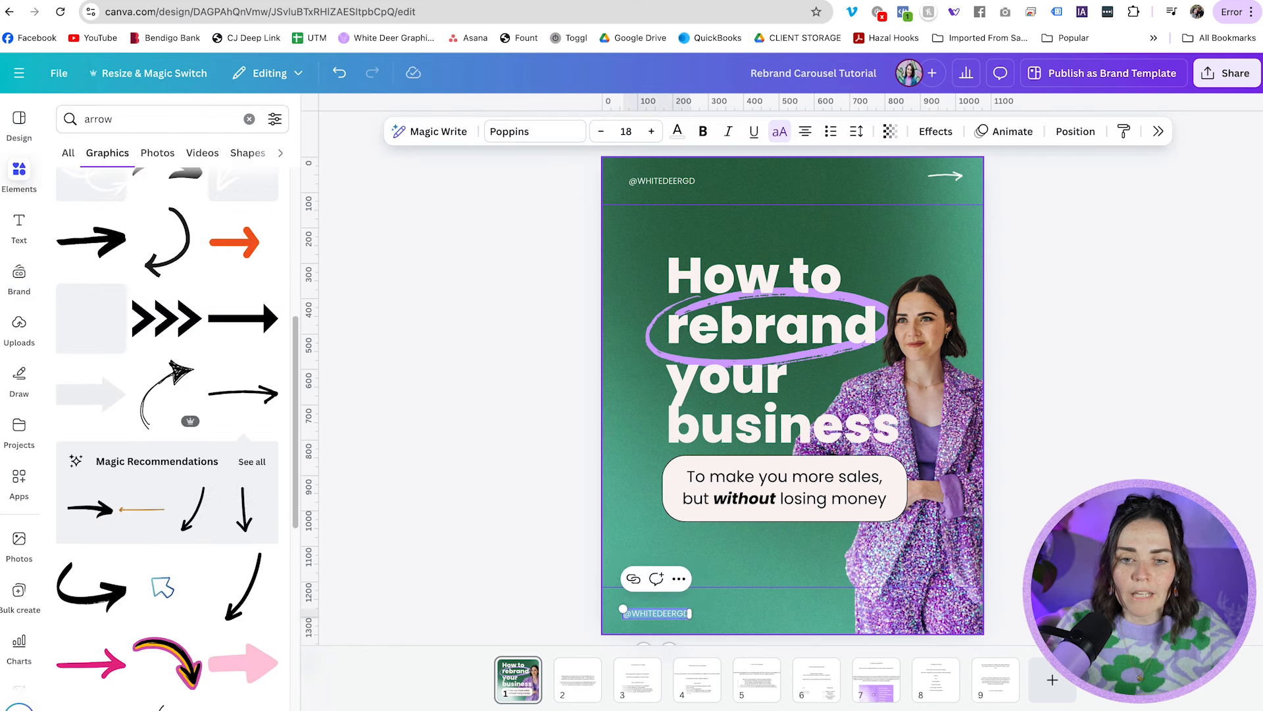
{"action": "type", "text": "HOW"}
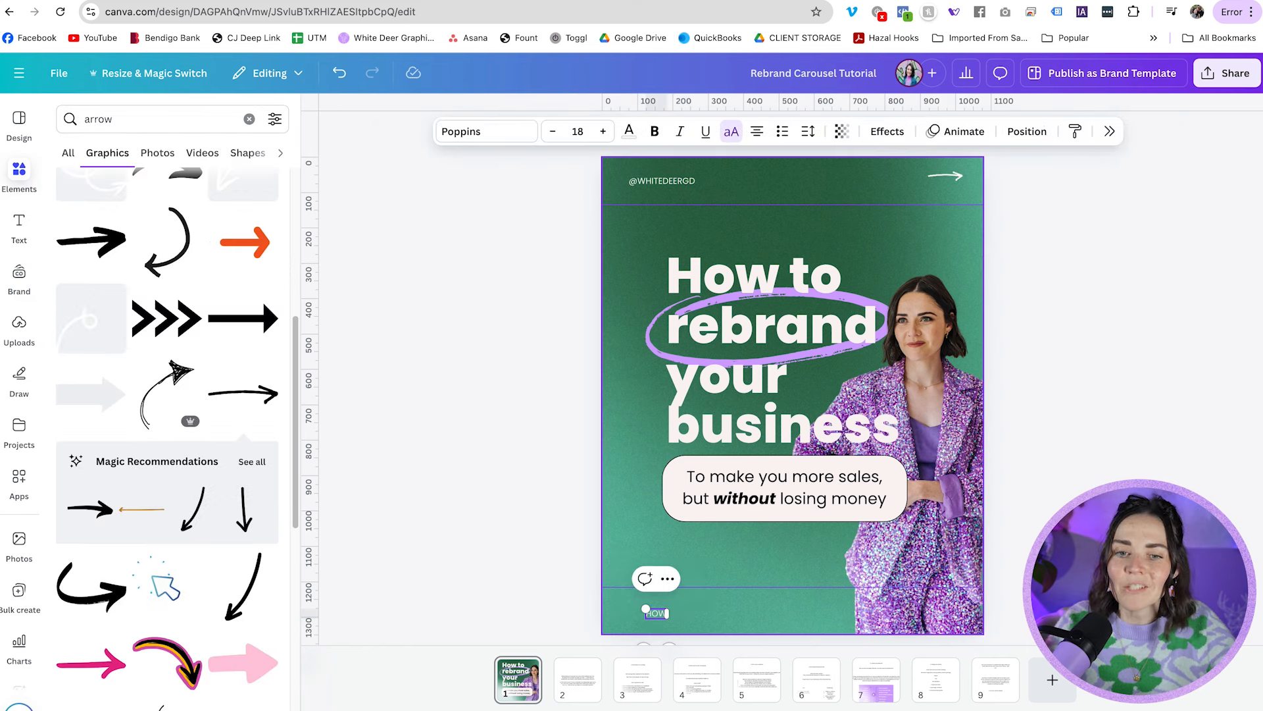
{"action": "type", "text": " TO REB"}
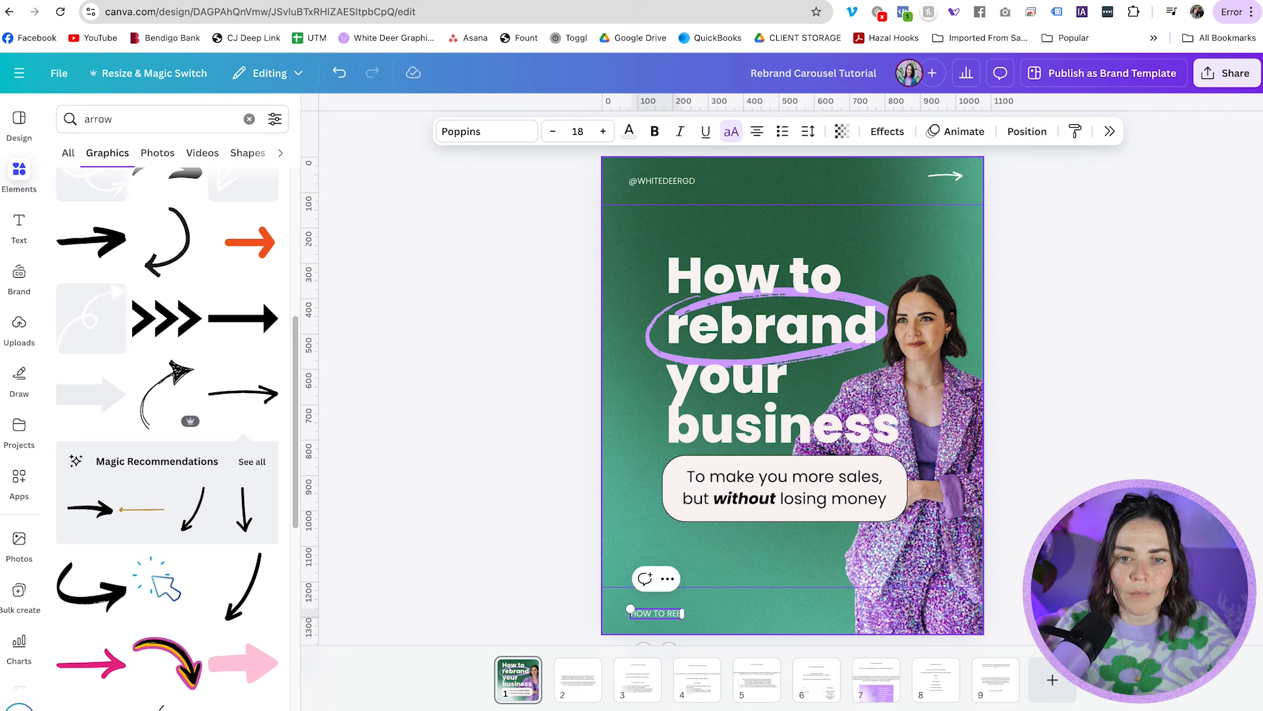
{"action": "type", "text": "RAND YOUR BUS"}
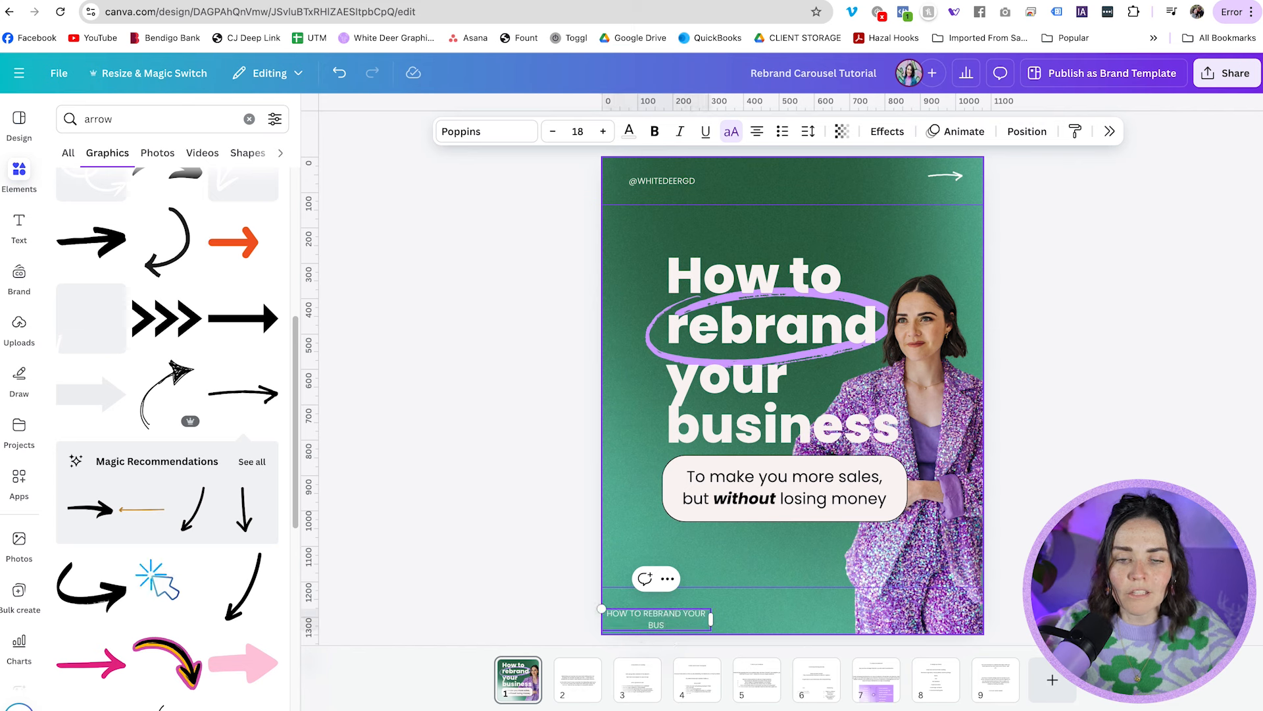
{"action": "type", "text": "INESS"}
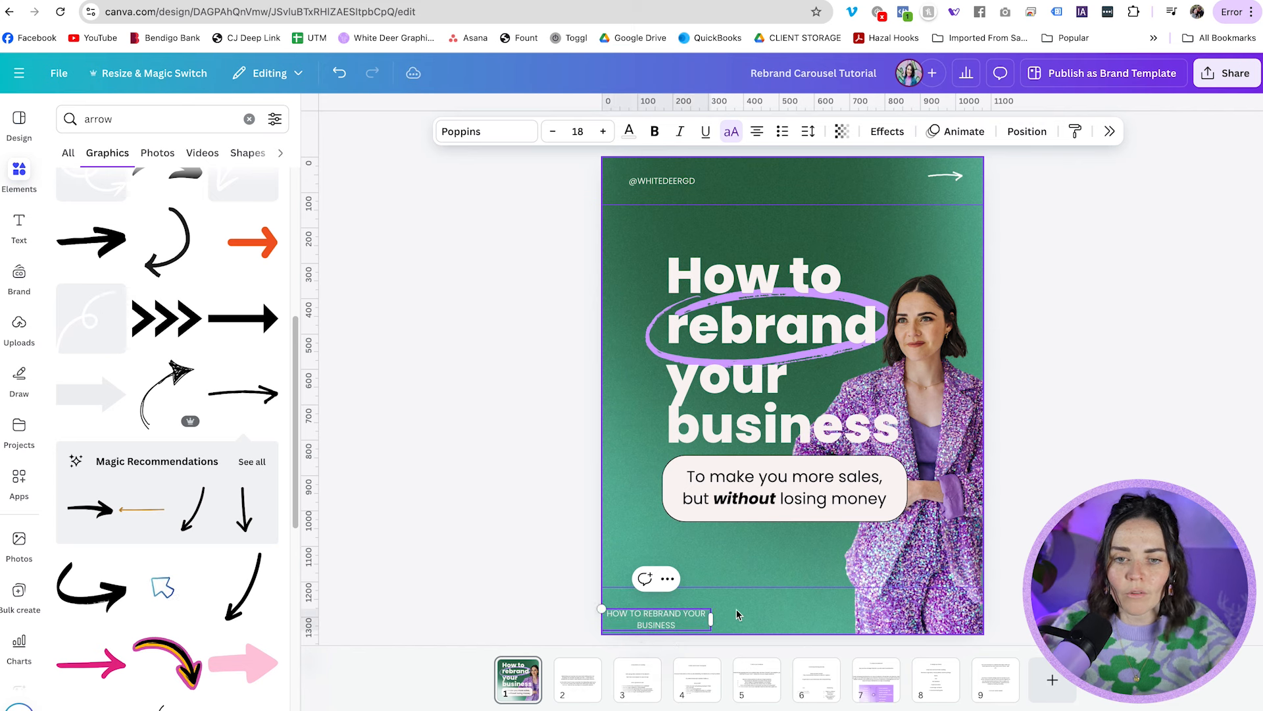
{"action": "left_click_drag", "start_coordinate": [711, 619], "coordinate": [768, 616]}
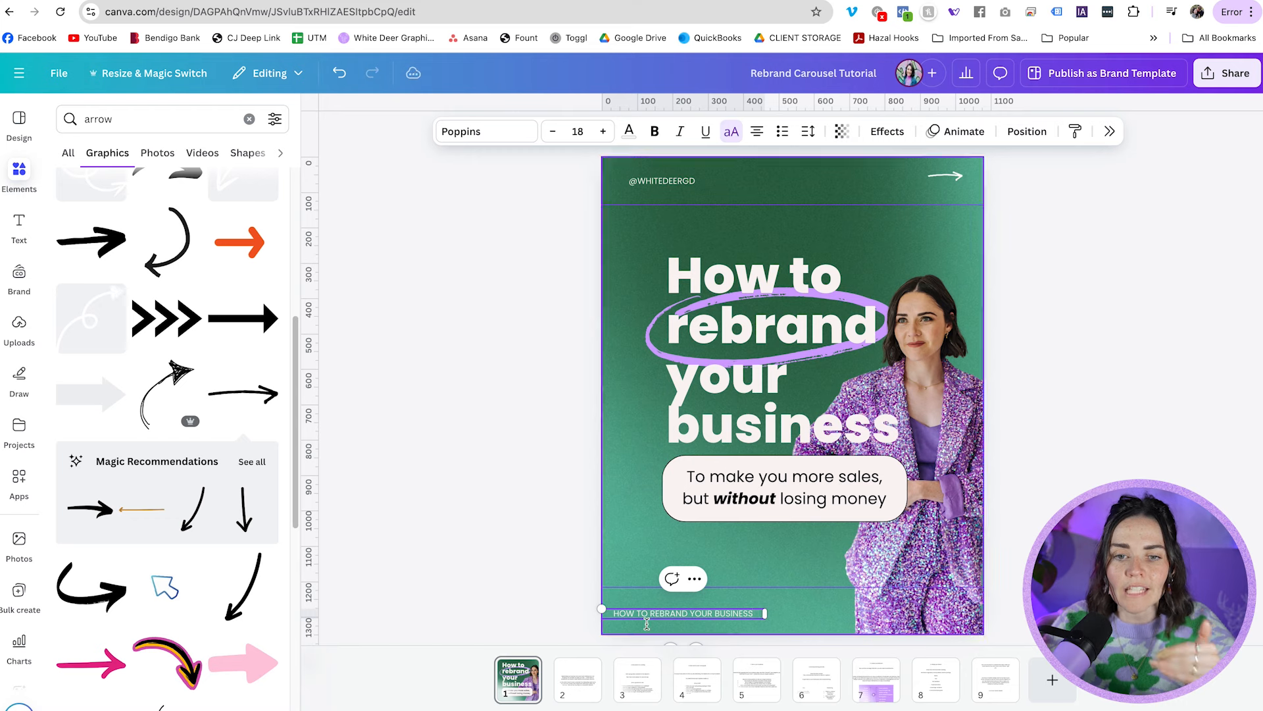
- Level the top-right arrow with the handle, and left-align the footer text in line with the handle's left edge
{"action": "left_click_drag", "start_coordinate": [945, 176], "coordinate": [946, 180]}
{"action": "left_click", "coordinate": [853, 401]}
{"action": "left_click", "coordinate": [678, 613]}
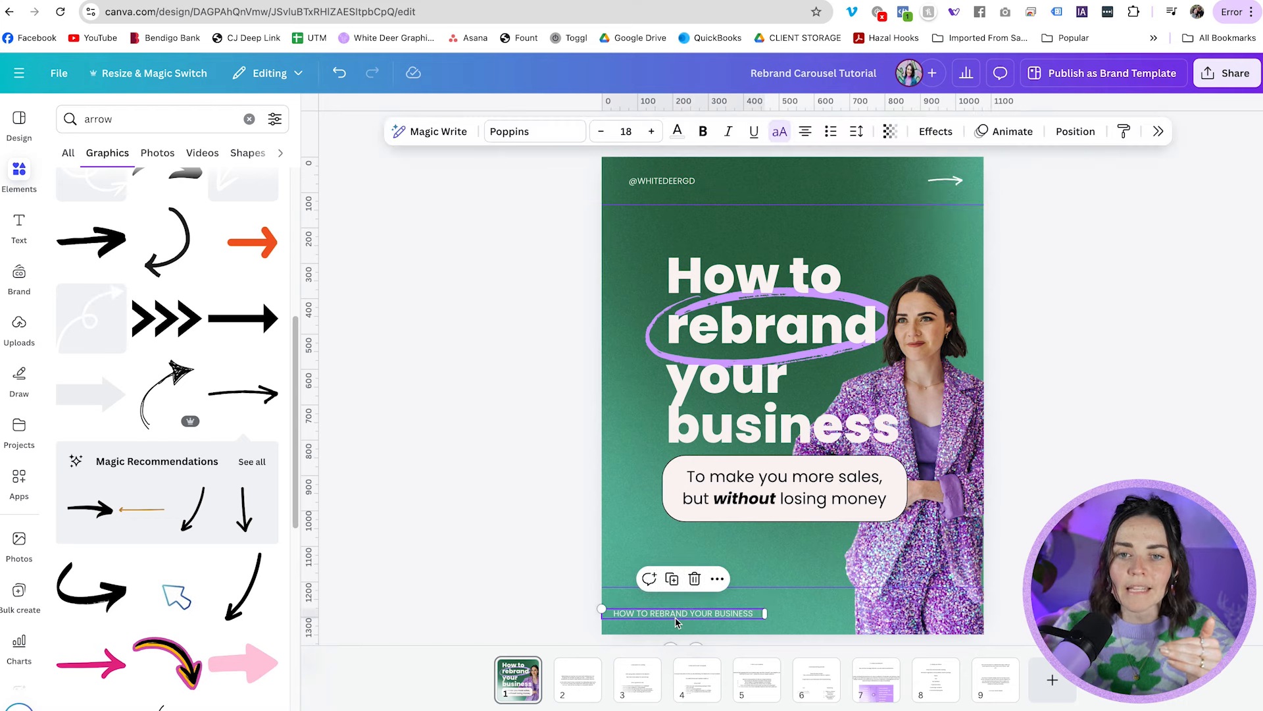
{"action": "left_click", "coordinate": [805, 139]}
{"action": "left_click", "coordinate": [573, 356]}
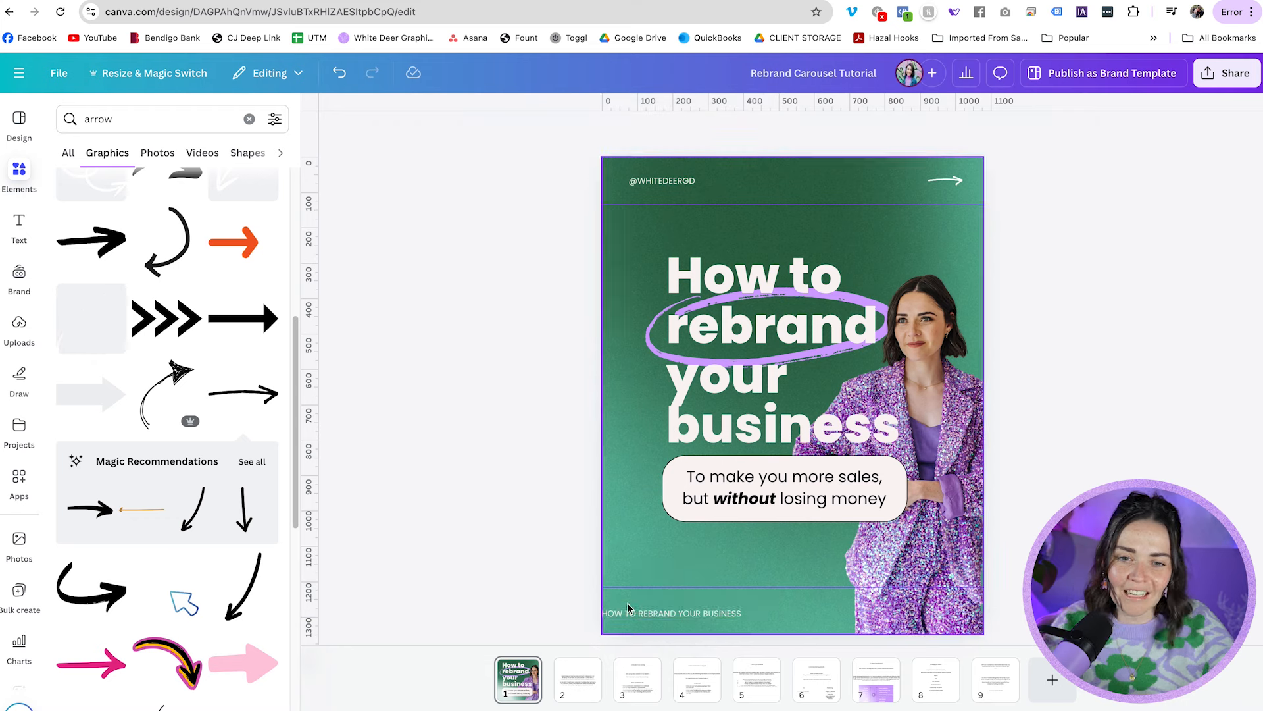
{"action": "left_click_drag", "start_coordinate": [629, 616], "coordinate": [654, 616]}
{"action": "left_click", "coordinate": [536, 601]}
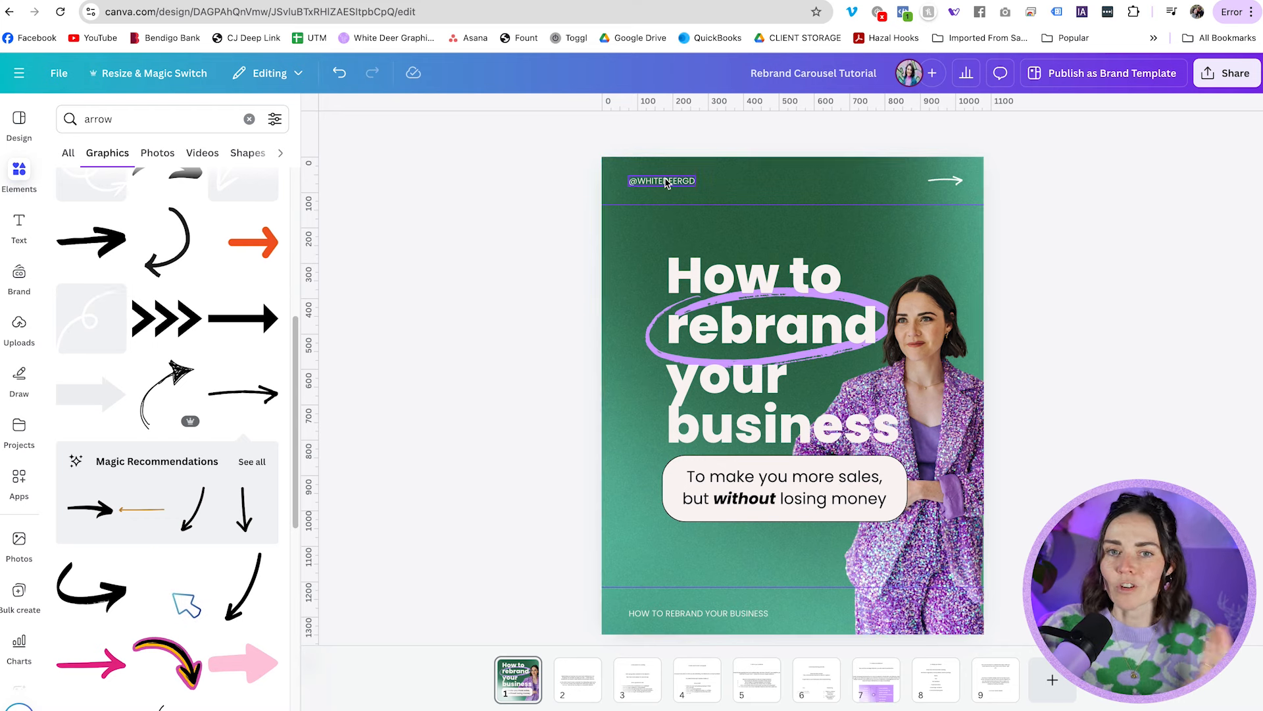
- Copy the arrow, handle and footer text from the cover and paste them onto pages 2 through 9
{"action": "left_click", "coordinate": [963, 184]}
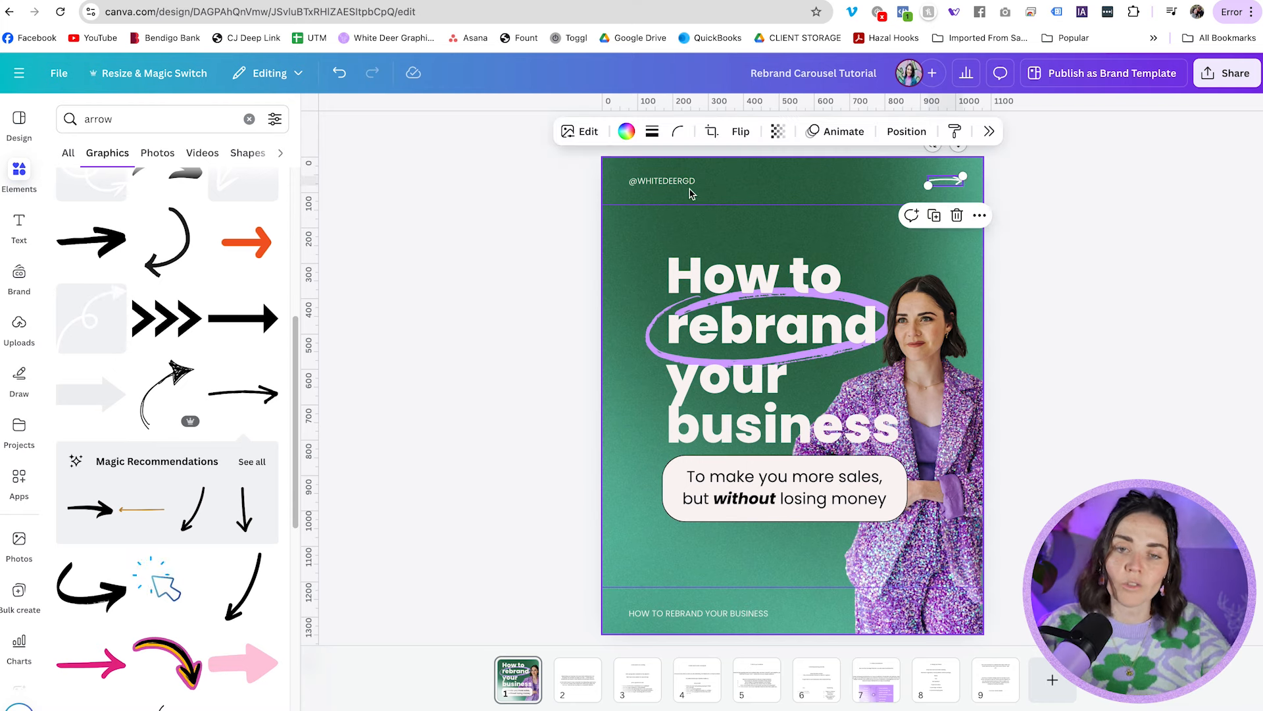
{"action": "left_click", "coordinate": [678, 181], "text": "shift"}
{"action": "left_click", "coordinate": [720, 615], "text": "shift"}
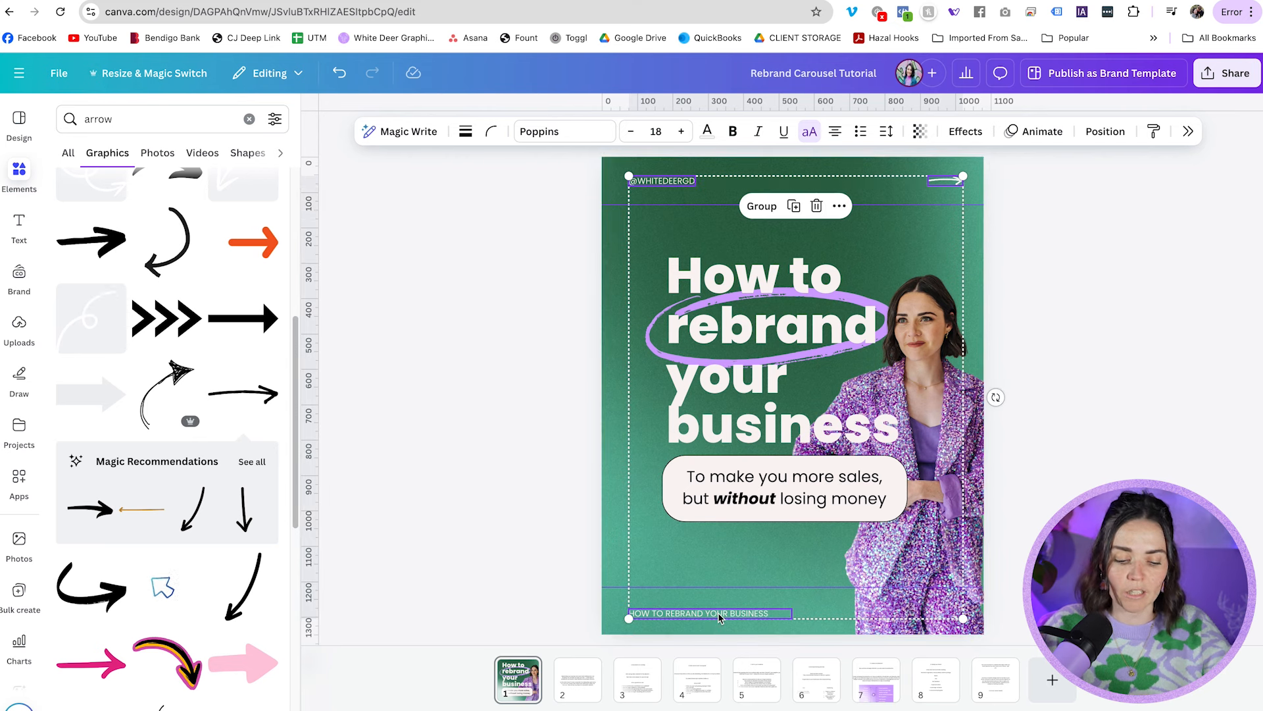
{"action": "left_click", "coordinate": [578, 679]}
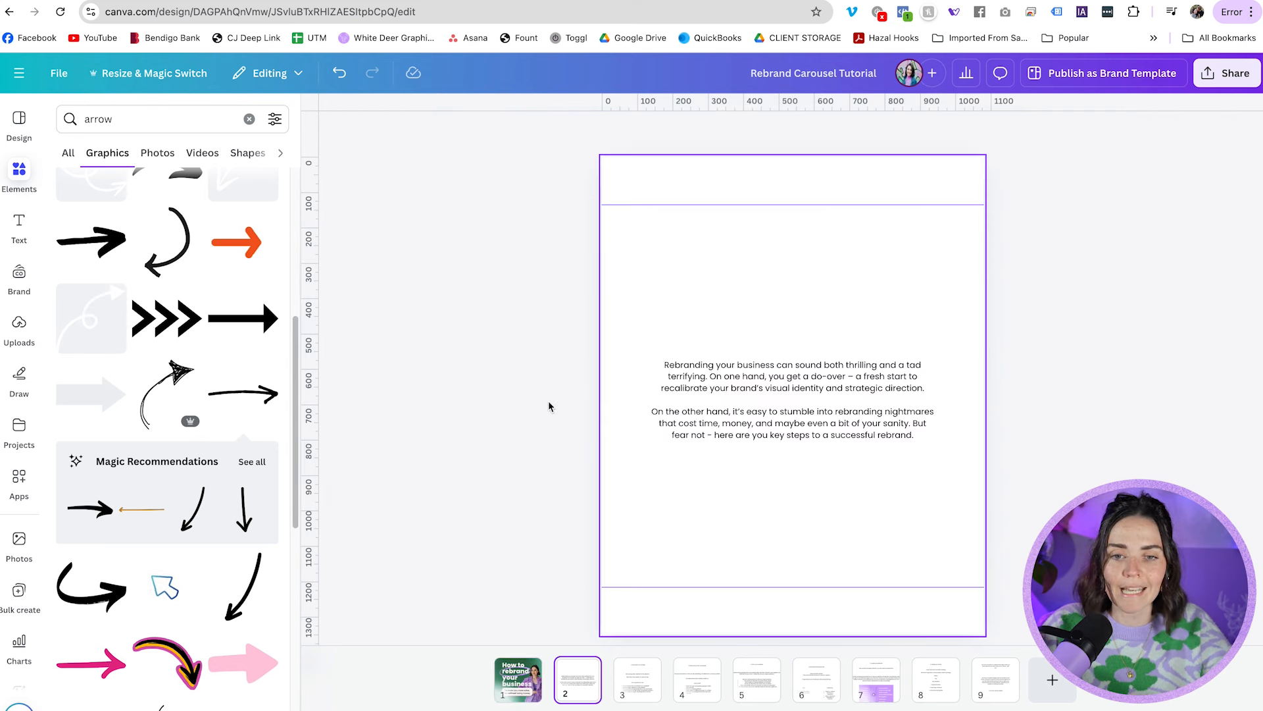
{"action": "left_click", "coordinate": [637, 679]}
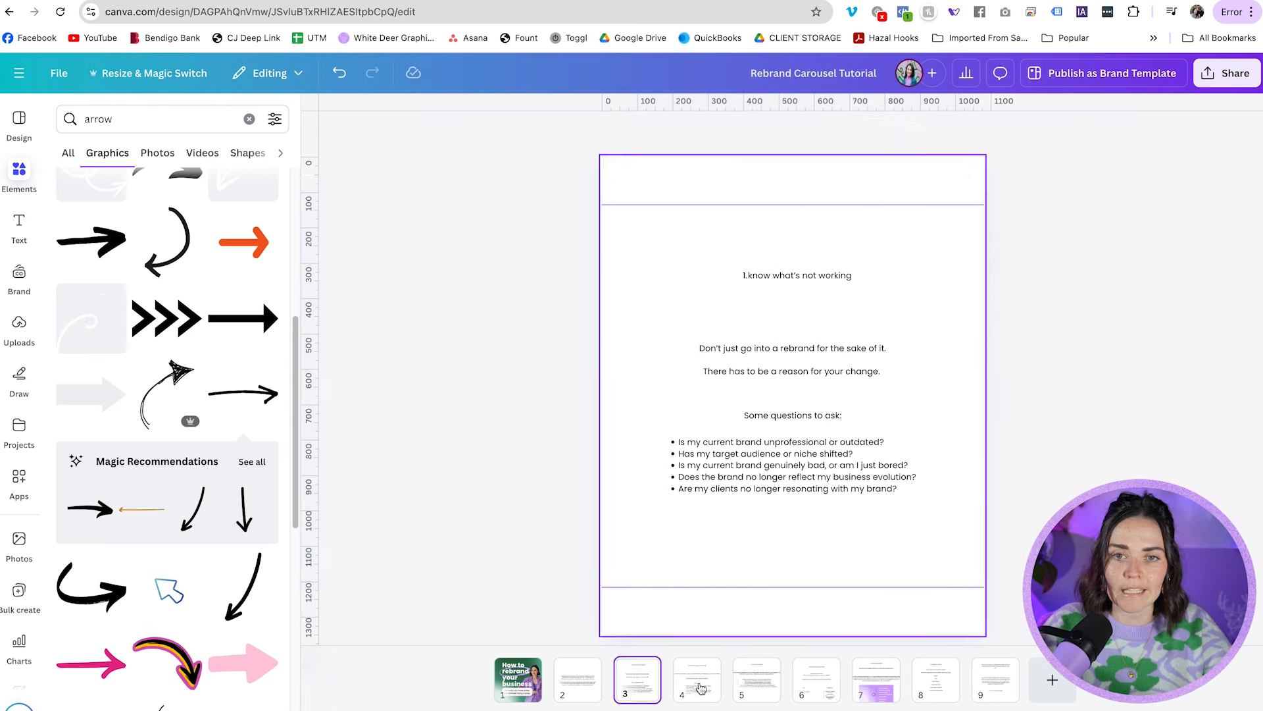
{"action": "left_click", "coordinate": [714, 686]}
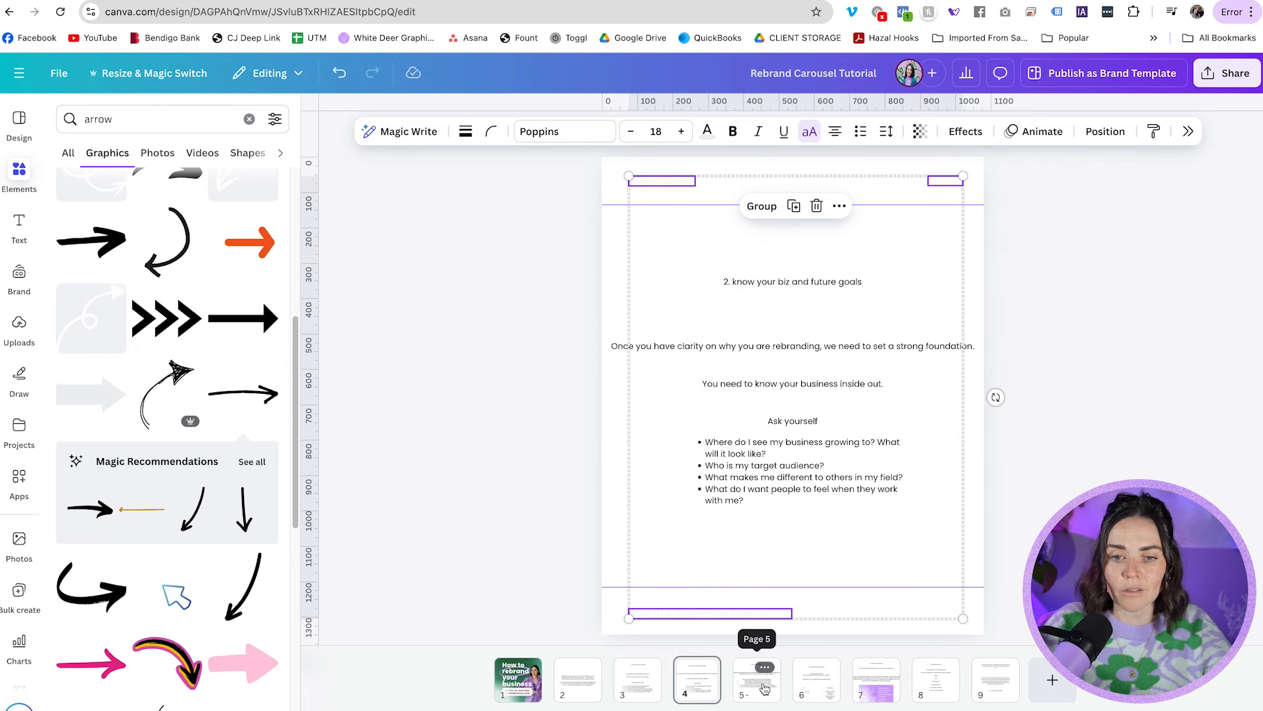
{"action": "left_click", "coordinate": [759, 684]}
{"action": "left_click", "coordinate": [823, 688]}
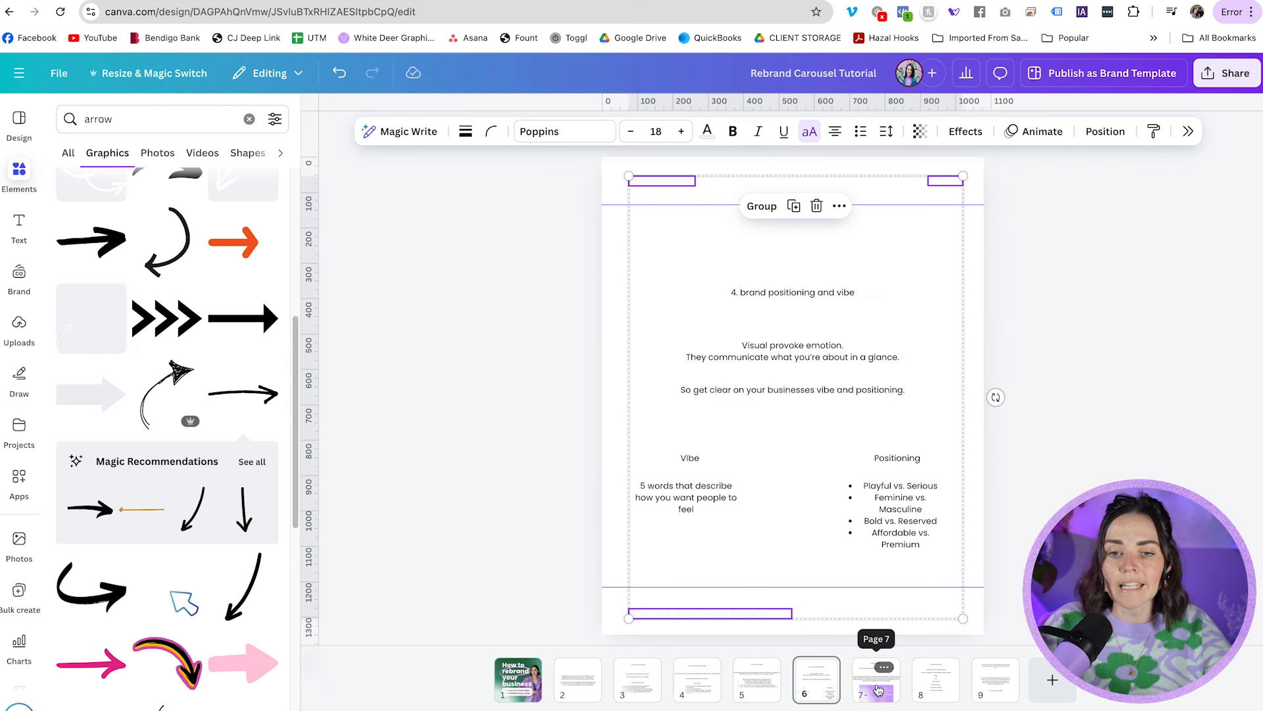
{"action": "left_click", "coordinate": [878, 688]}
{"action": "left_click", "coordinate": [937, 688]}
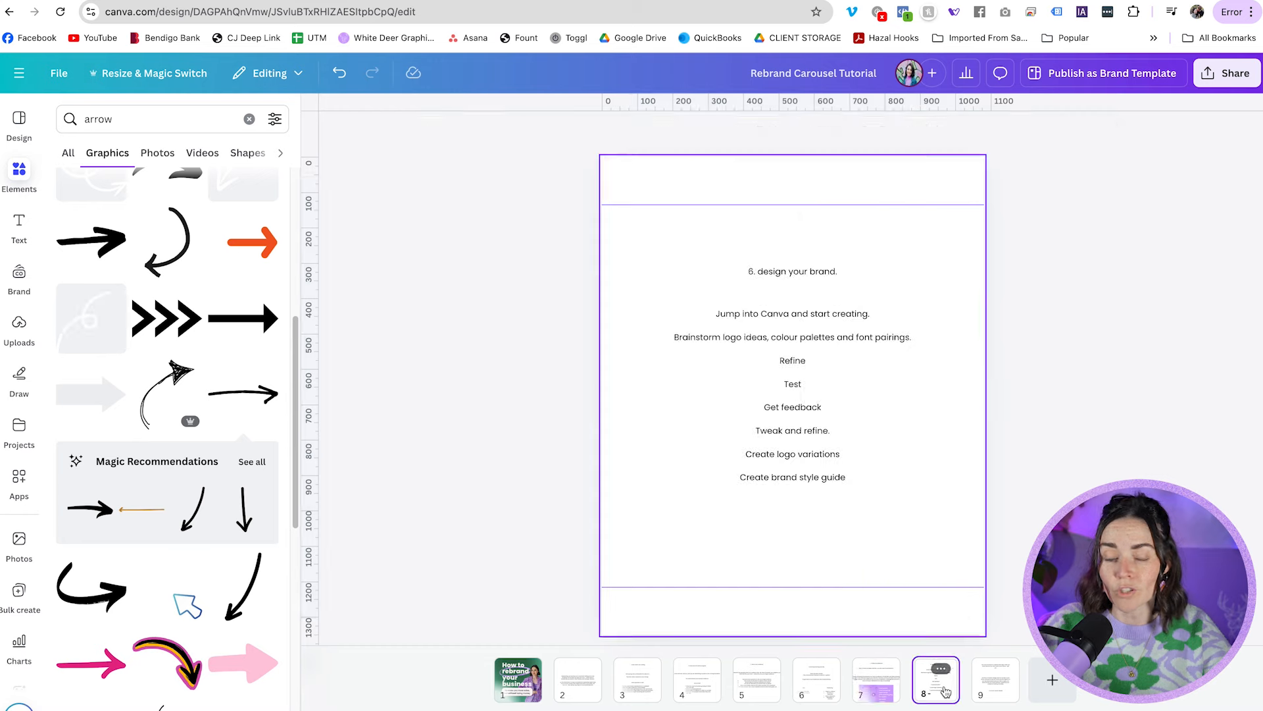
{"action": "left_click", "coordinate": [995, 691]}
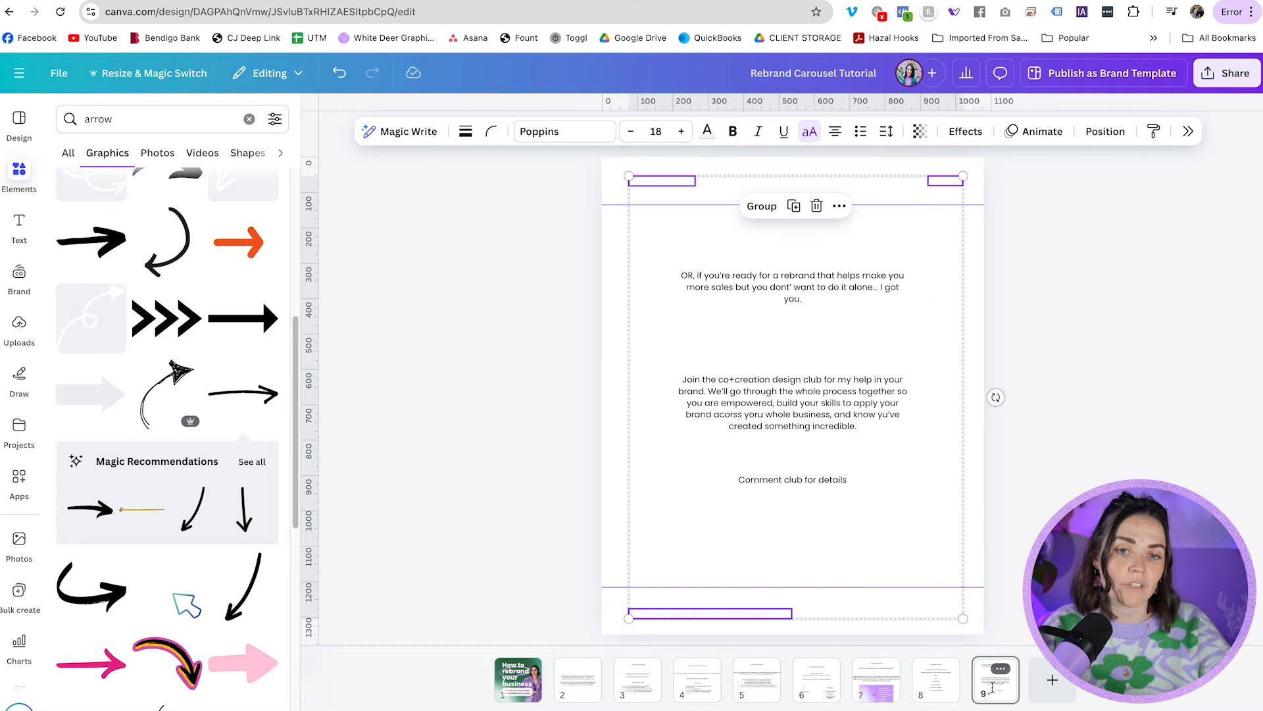
- Copy the green gradient background from the cover to page 2 and set the image as that page's background
{"action": "left_click", "coordinate": [532, 684]}
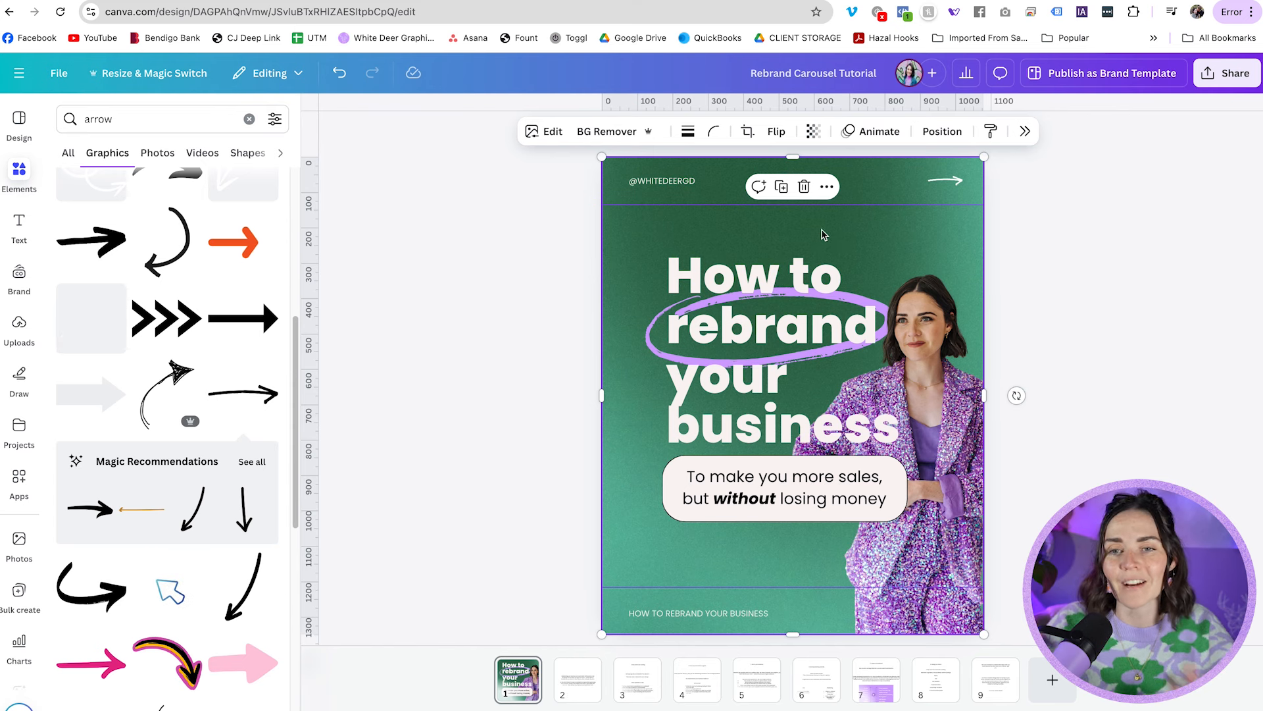
{"action": "key", "text": "super+z"}
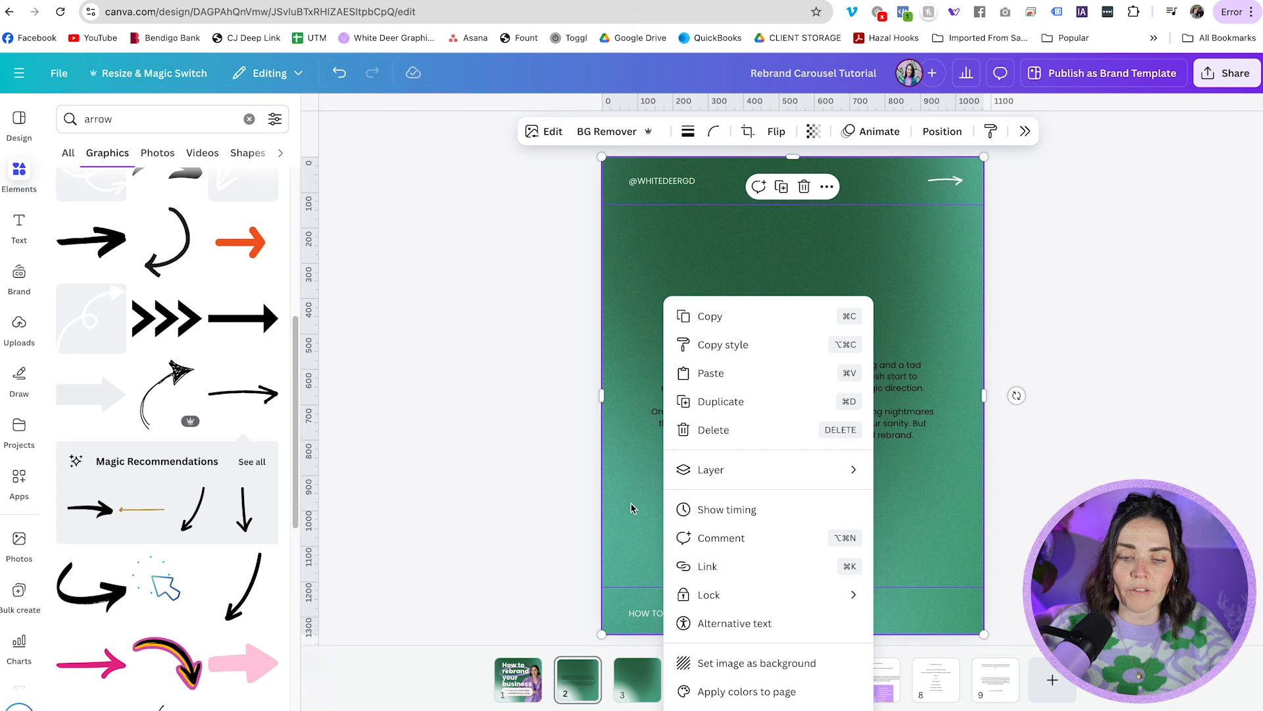
{"action": "left_click", "coordinate": [637, 514]}
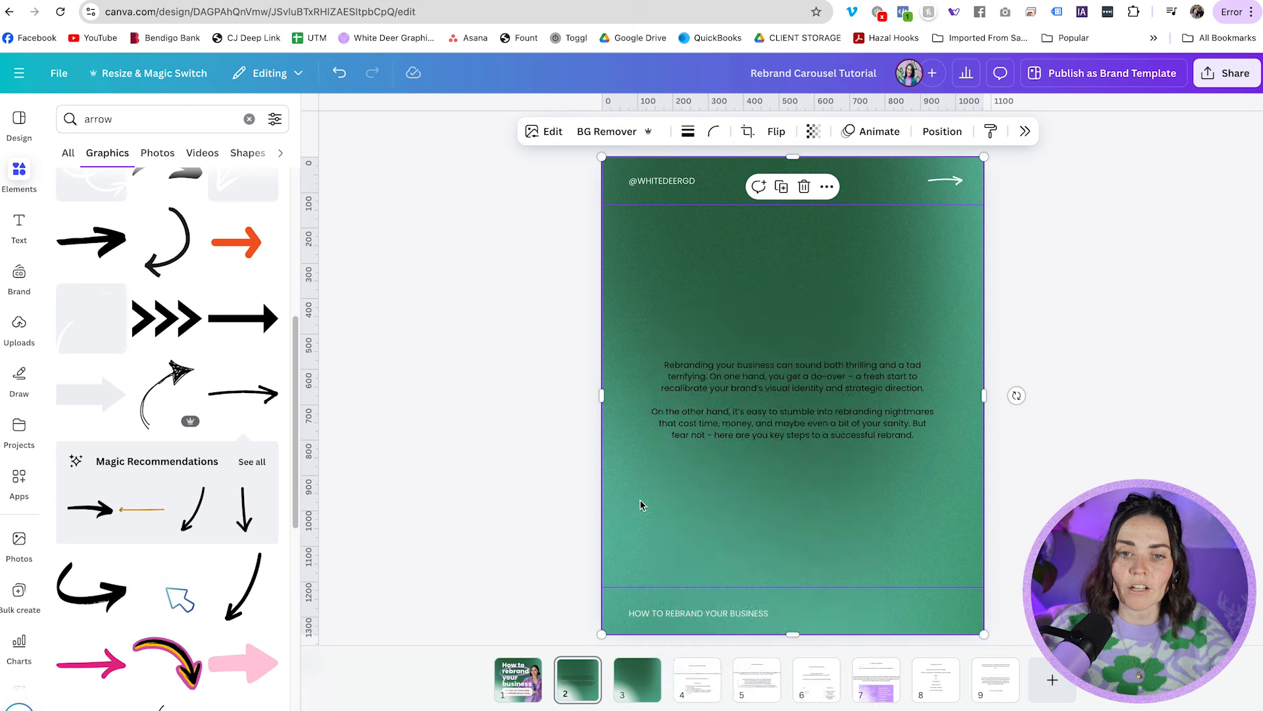
{"action": "right_click", "coordinate": [641, 510]}
{"action": "left_click", "coordinate": [707, 664]}
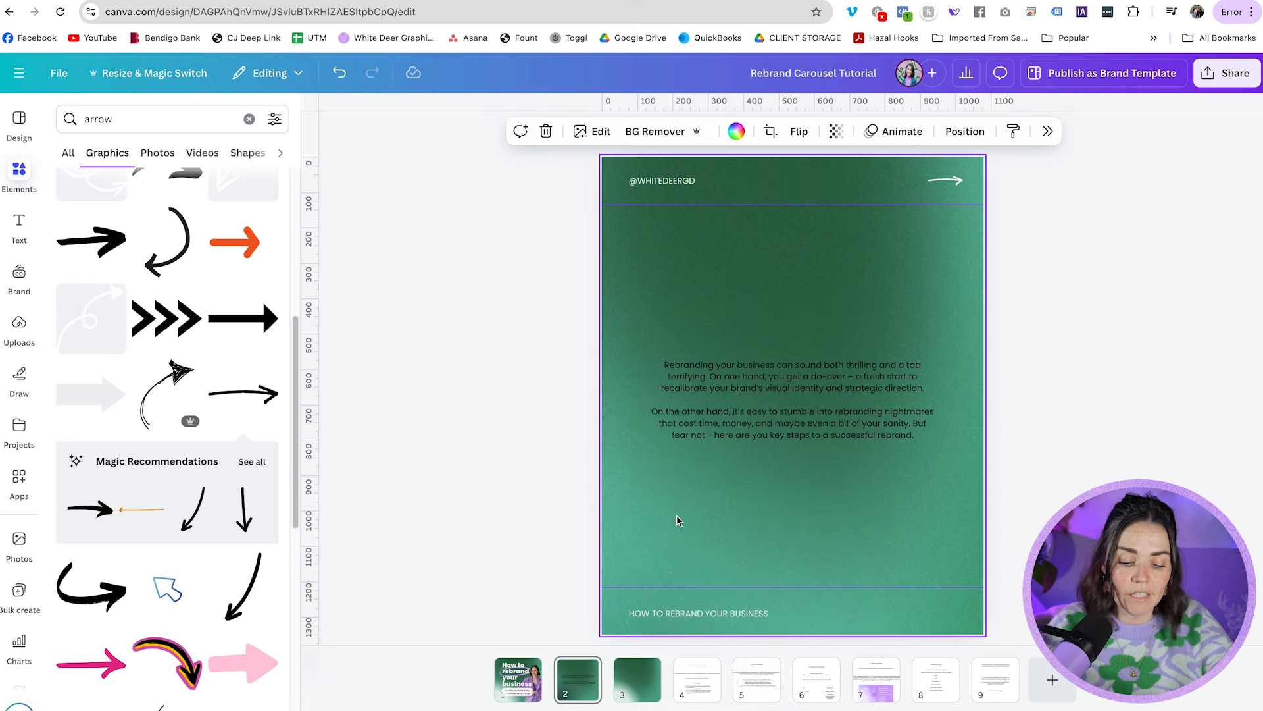
- Replace the loose green image covering page 3's text with the copied green page background
{"action": "left_click", "coordinate": [635, 678]}
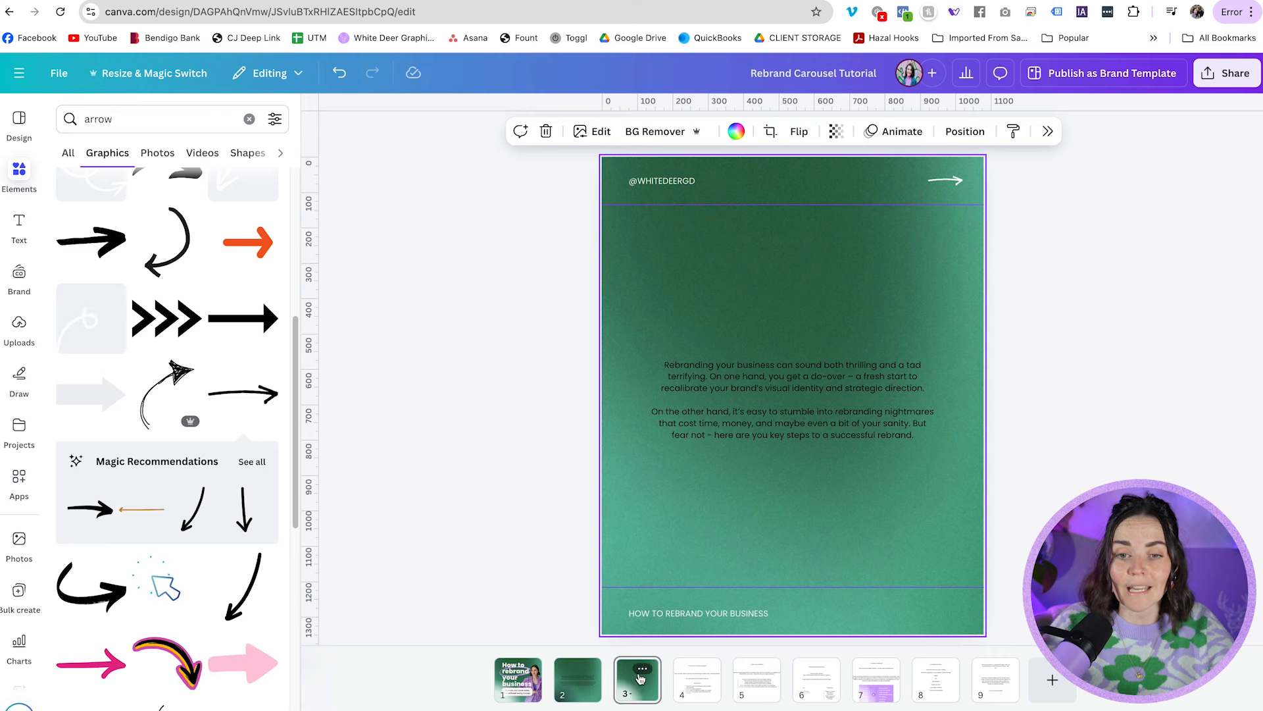
{"action": "left_click", "coordinate": [666, 528]}
{"action": "key", "text": "Delete"}
{"action": "key", "text": "ctrl+z"}
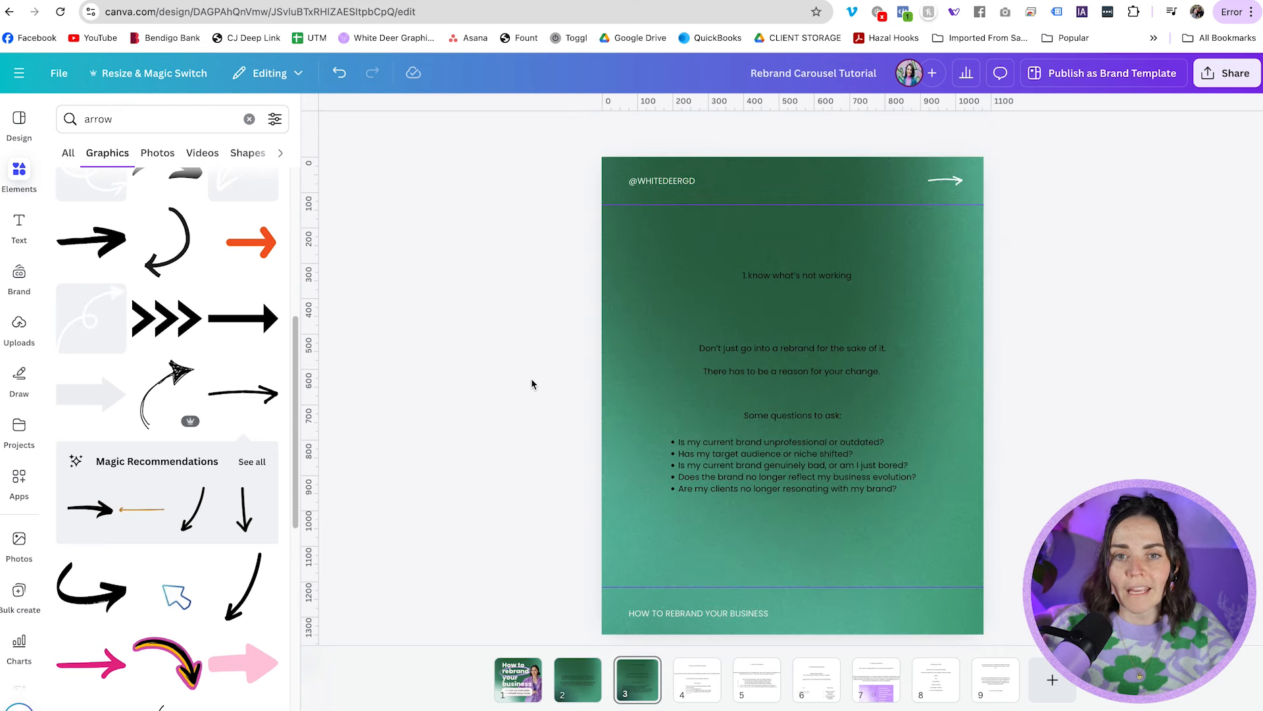
- Paste the green gradient background onto pages 4 through 9
{"action": "left_click", "coordinate": [694, 680]}
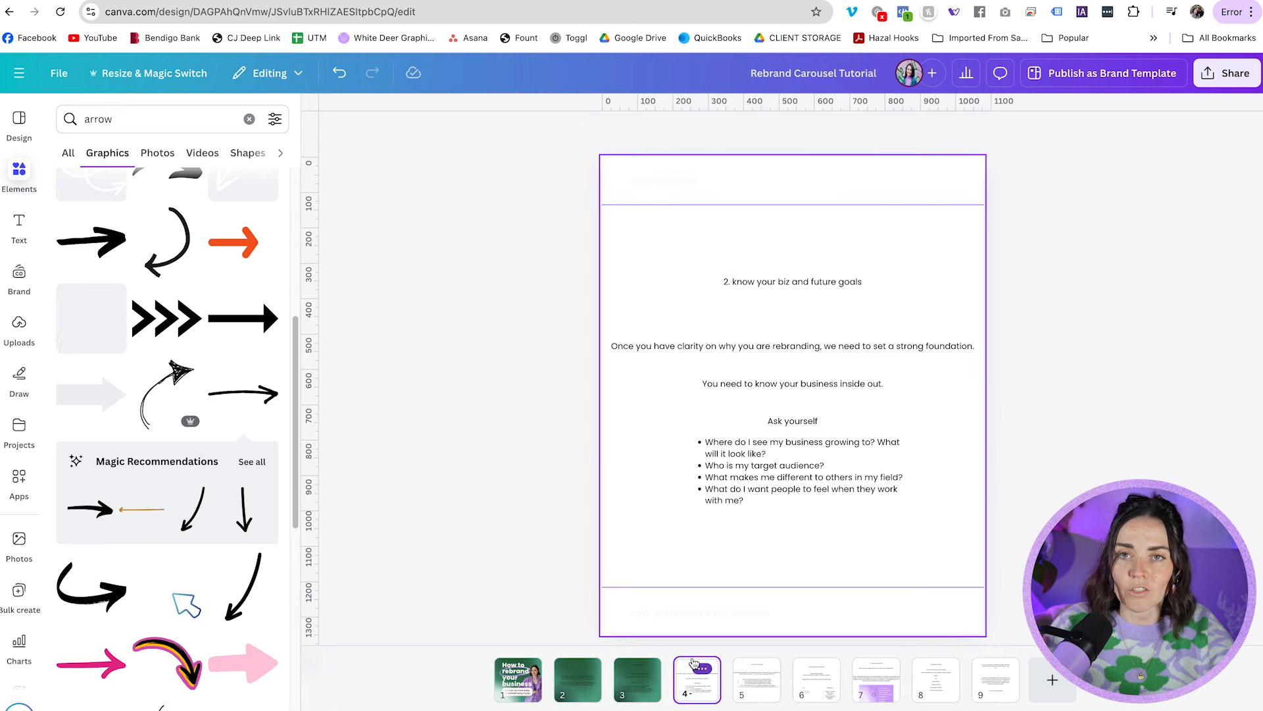
{"action": "key", "text": "ctrl+v"}
{"action": "left_click", "coordinate": [749, 678]}
{"action": "key", "text": "ctrl+v"}
{"action": "left_click", "coordinate": [816, 681]}
{"action": "key", "text": "ctrl+v"}
{"action": "left_click", "coordinate": [889, 691]}
{"action": "key", "text": "ctrl+v"}
{"action": "left_click", "coordinate": [935, 688]}
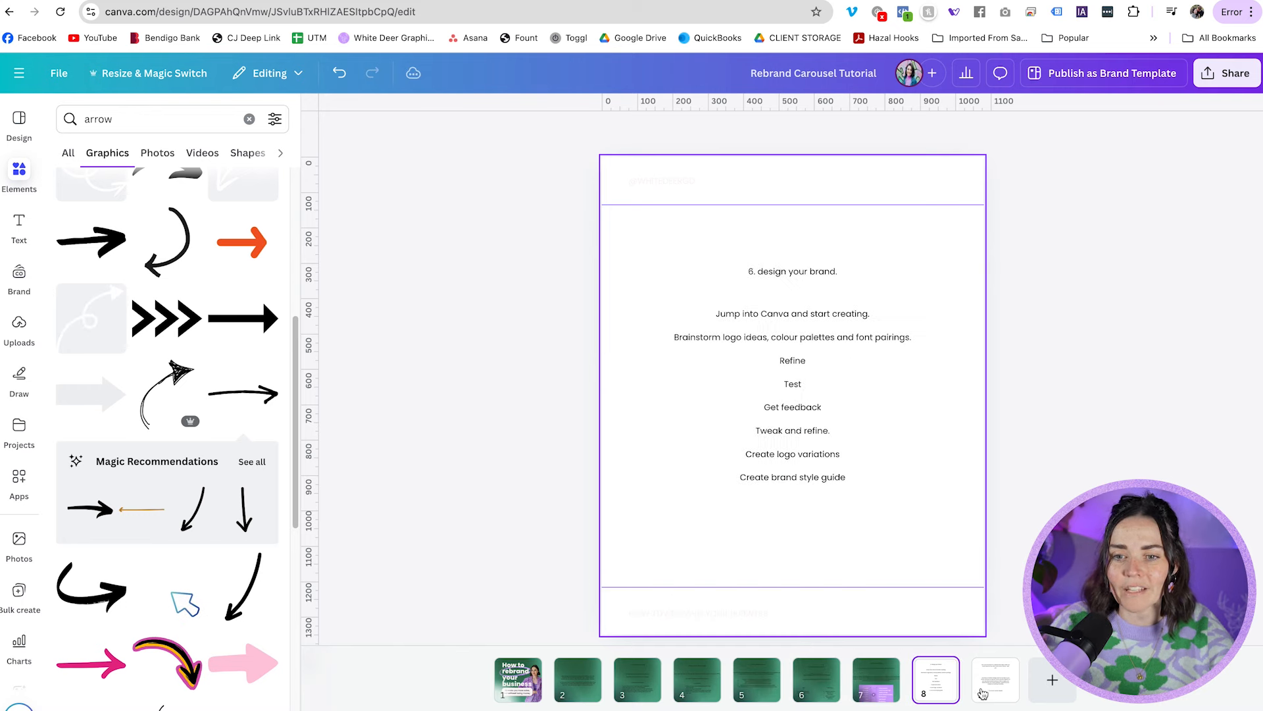
{"action": "key", "text": "ctrl+v"}
{"action": "left_click", "coordinate": [990, 691]}
{"action": "key", "text": "ctrl+v"}
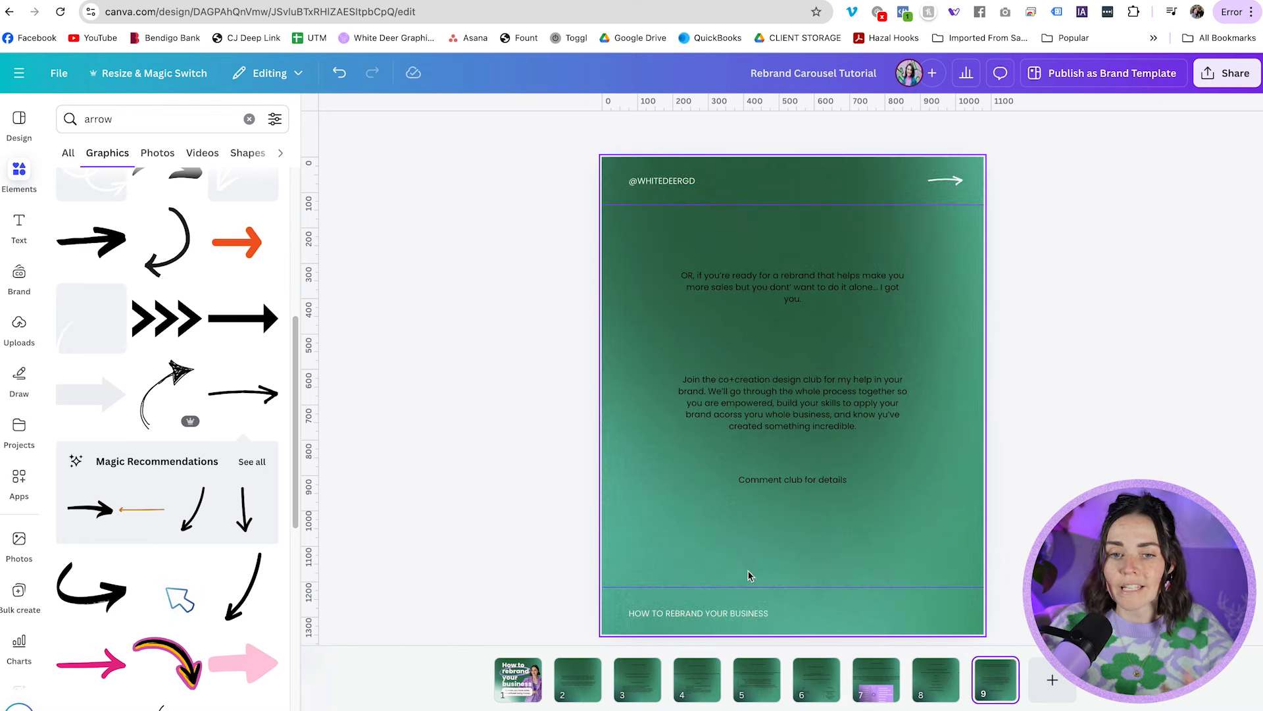
- Copy the cut-out photo of the woman from the cover and paste it onto page 2
{"action": "left_click", "coordinate": [582, 671]}
{"action": "left_click", "coordinate": [520, 677]}
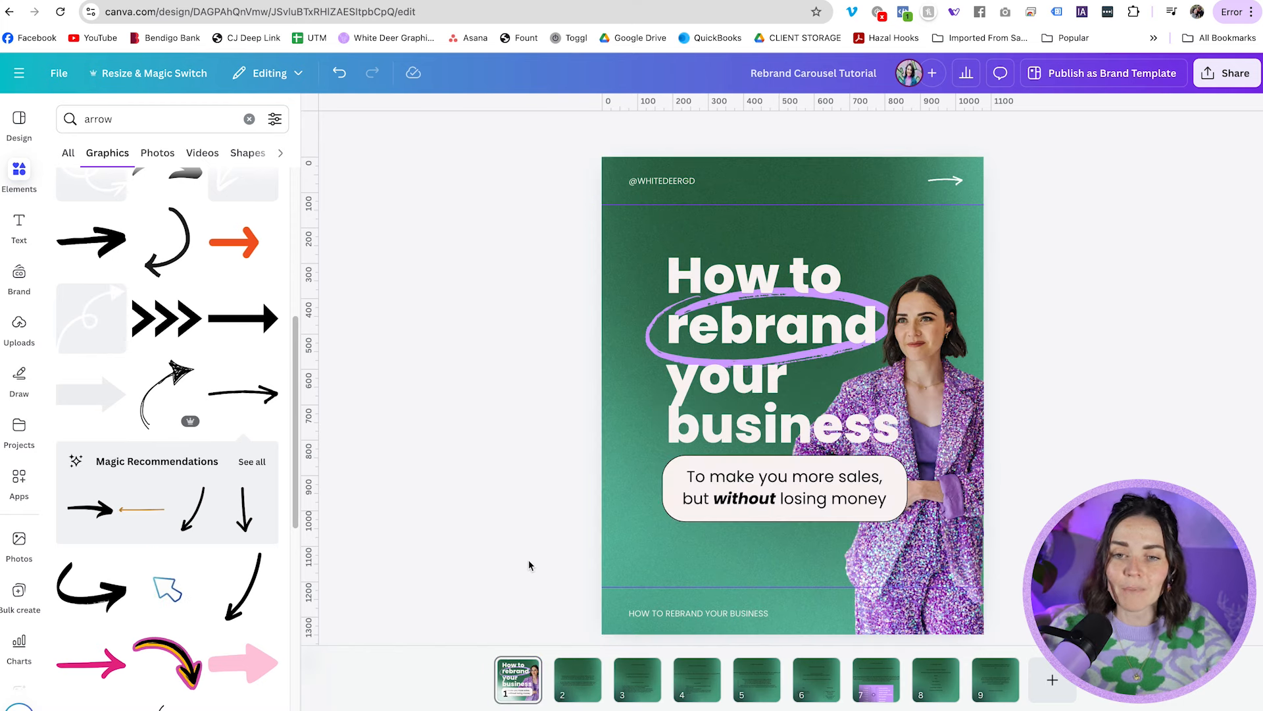
{"action": "left_click", "coordinate": [957, 486]}
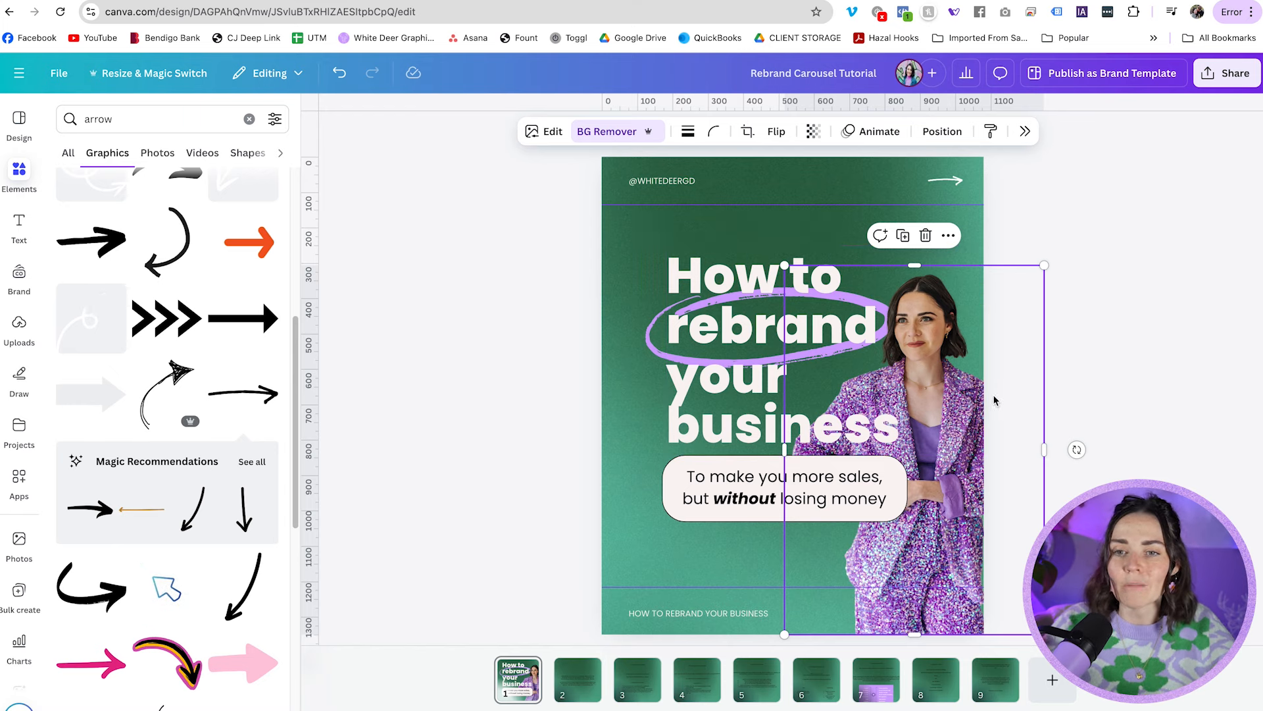
{"action": "mouse_move", "coordinate": [977, 431]}
{"action": "left_mouse_down"}
{"action": "mouse_move", "coordinate": [933, 431]}
{"action": "mouse_move", "coordinate": [977, 430]}
{"action": "left_mouse_up"}
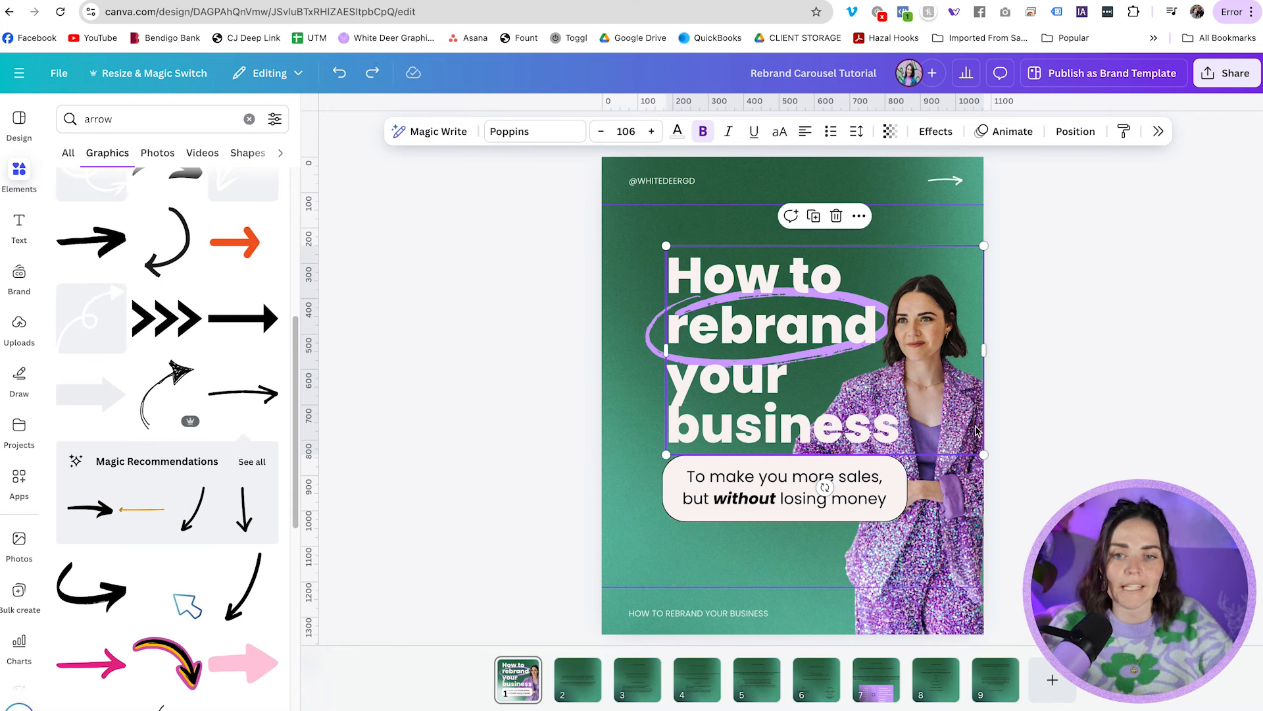
{"action": "left_click", "coordinate": [972, 512]}
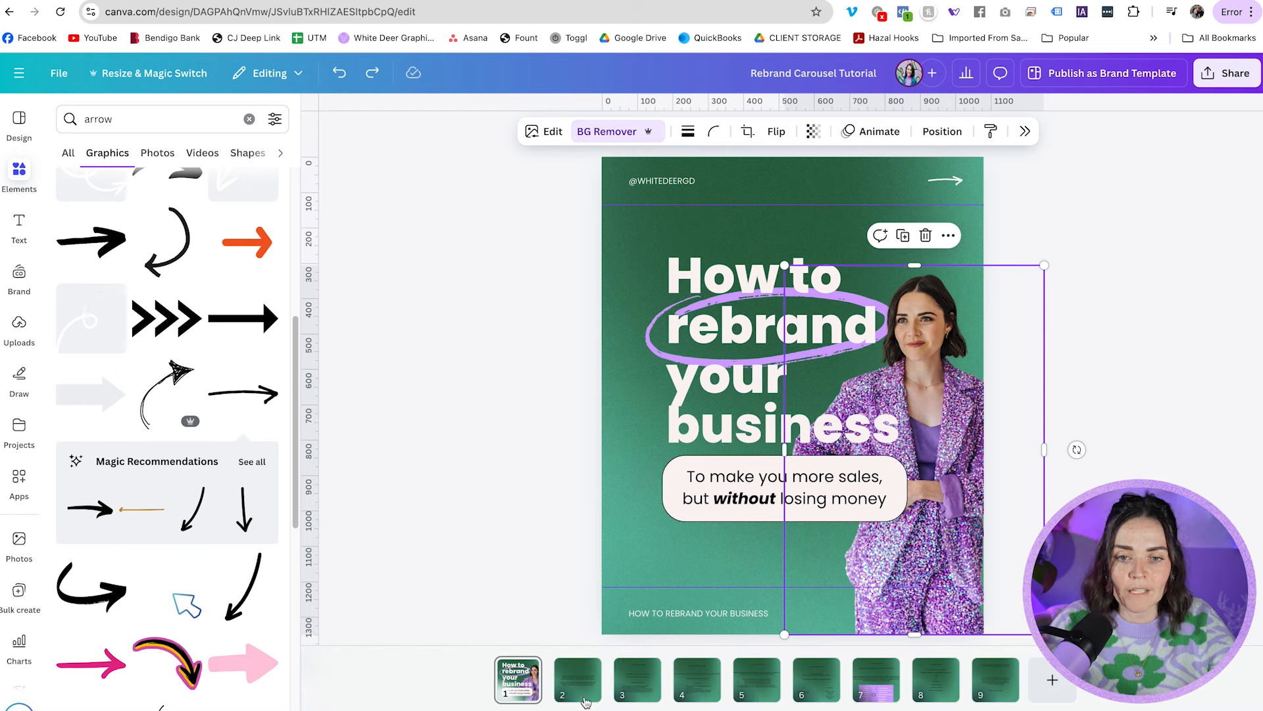
{"action": "left_click", "coordinate": [577, 680]}
{"action": "key", "text": "ctrl+v"}
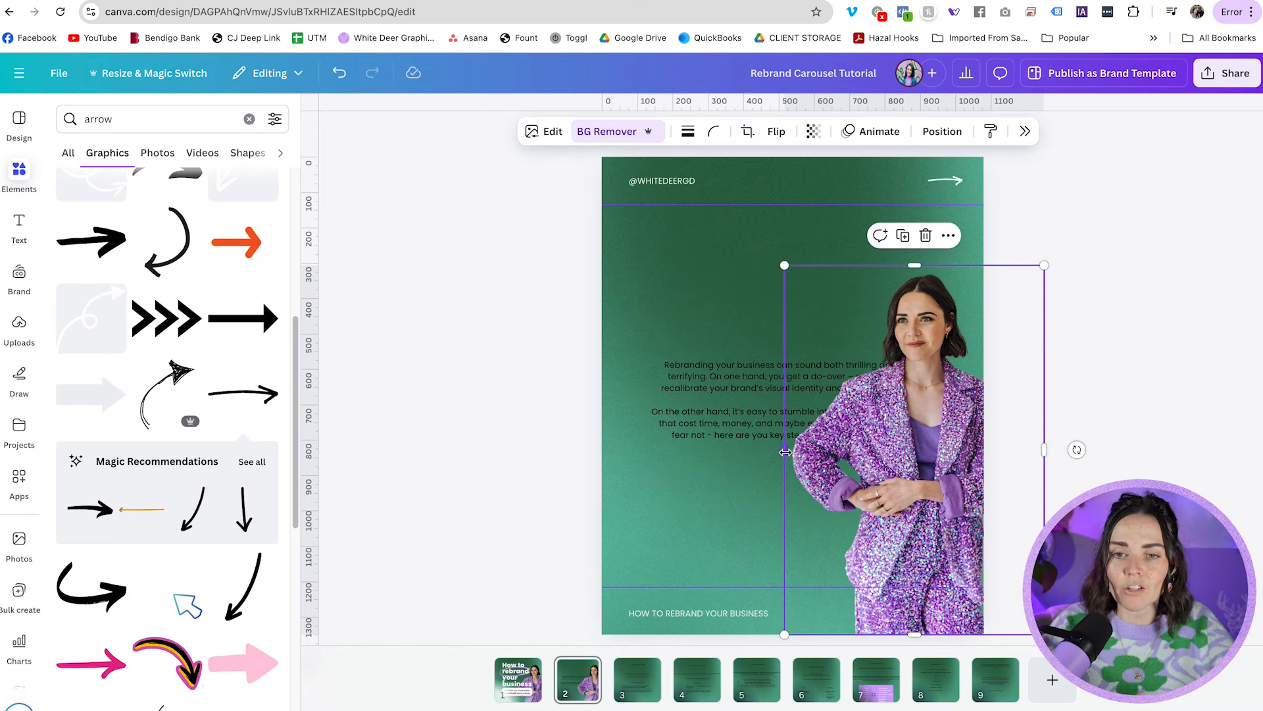
- Crop page 2's photo to the strip beyond the page's right edge, and align it flush with the left edge to continue the cover photo
{"action": "left_click_drag", "start_coordinate": [786, 452], "coordinate": [987, 453]}
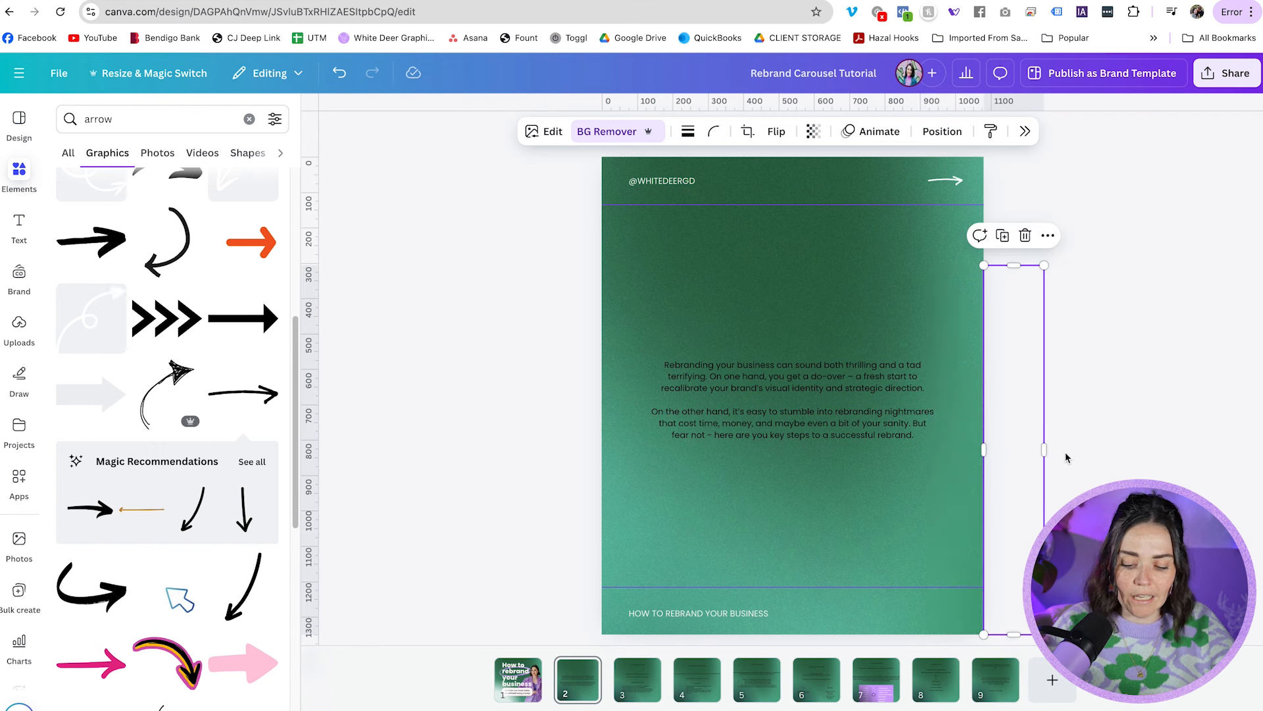
{"action": "key", "text": "shift+Left"}
{"action": "key", "text": "shift+Left"}
{"action": "key", "text": "shift+Left"}
{"action": "key", "text": "shift+Left"}
{"action": "key", "text": "shift+Left"}
{"action": "key", "text": "shift+Left"}
{"action": "key", "text": "shift+Left"}
{"action": "key", "text": "shift+Left"}
{"action": "key", "text": "shift+Left"}
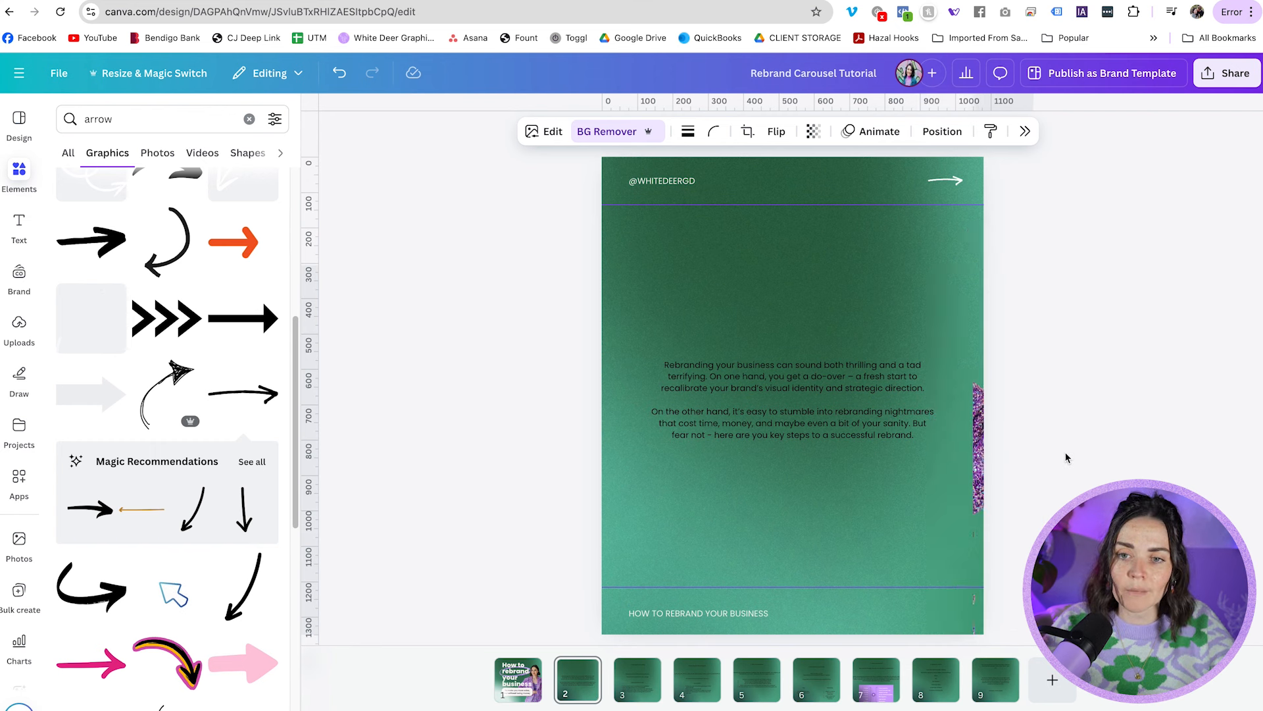
{"action": "key", "text": "shift+Left"}
{"action": "key", "text": "shift+Left"}
{"action": "key", "text": "shift+Left"}
{"action": "key", "text": "shift+Left"}
{"action": "key", "text": "shift+Left"}
{"action": "key", "text": "shift+Left"}
{"action": "key", "text": "shift+Left"}
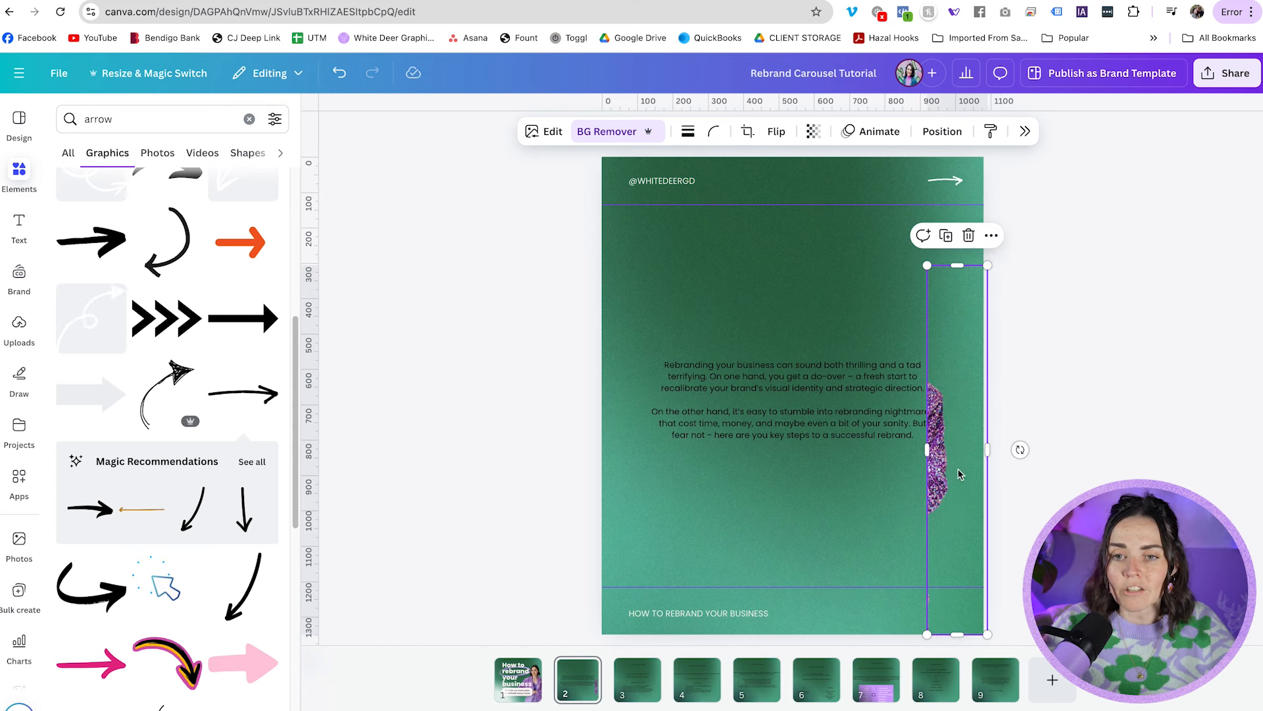
{"action": "left_click_drag", "start_coordinate": [961, 476], "coordinate": [633, 474]}
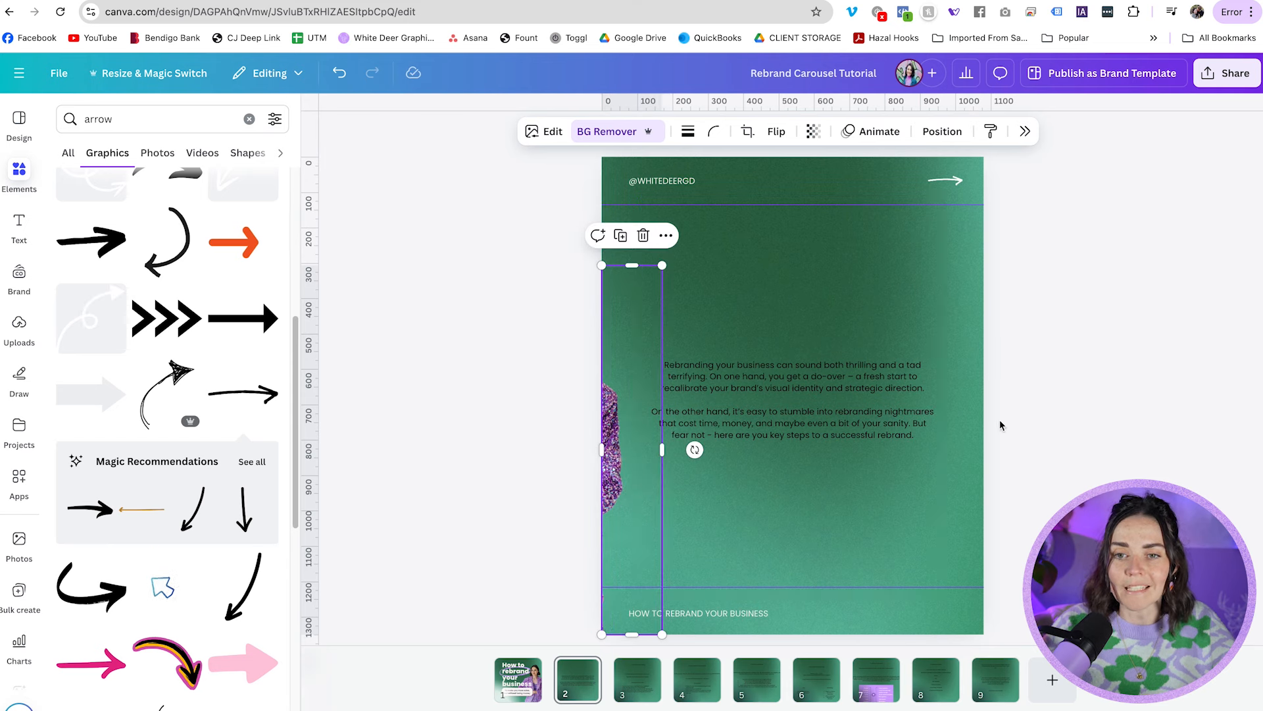
{"action": "left_click", "coordinate": [519, 678]}
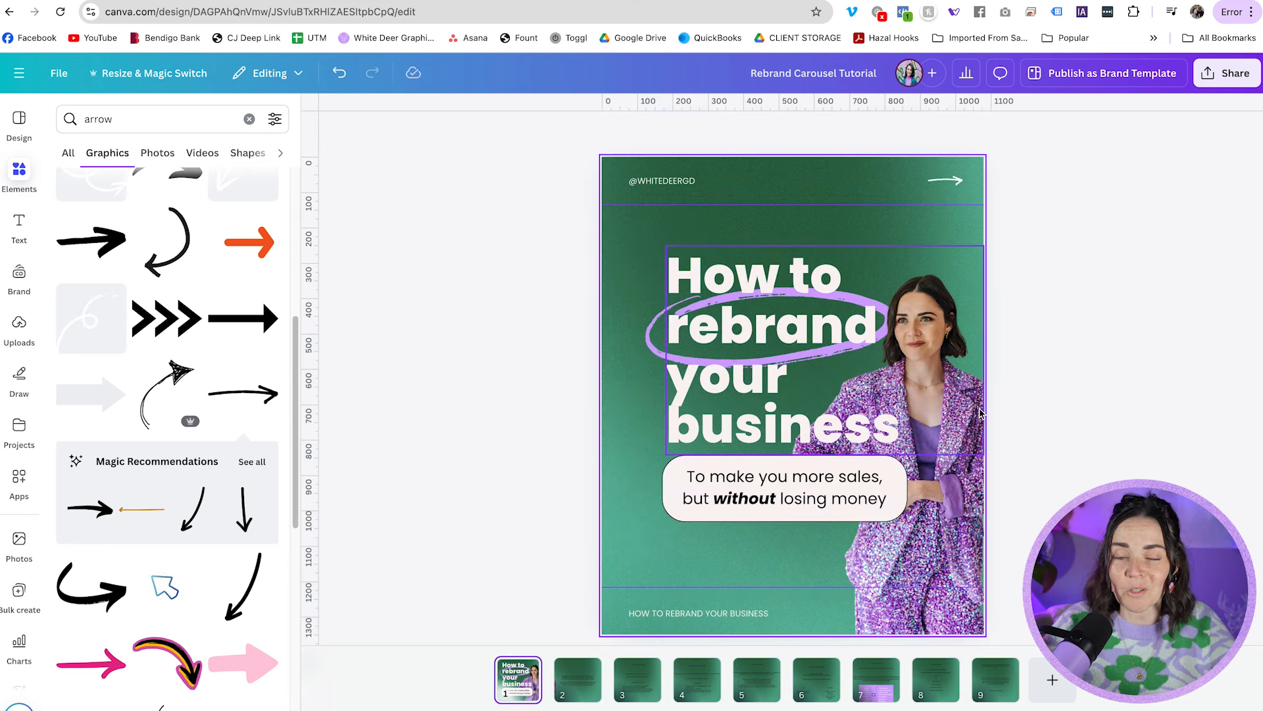
{"action": "left_click", "coordinate": [578, 681]}
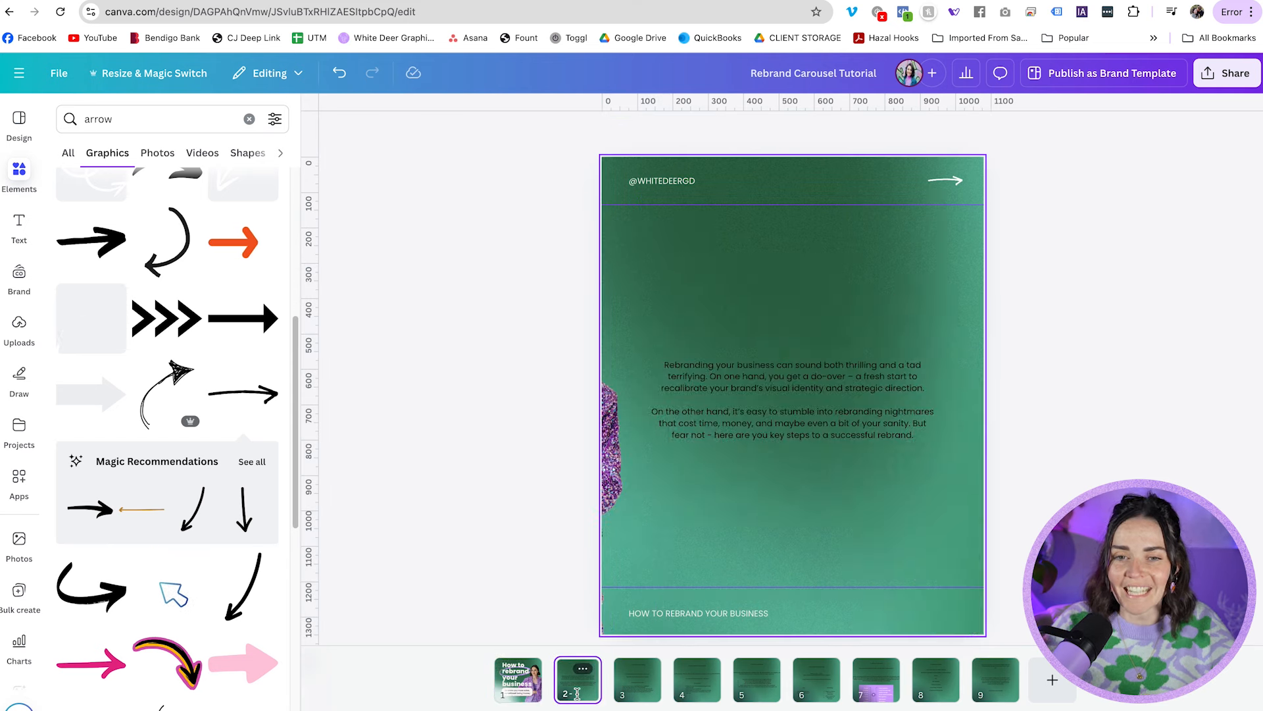
{"action": "left_click", "coordinate": [1050, 437]}
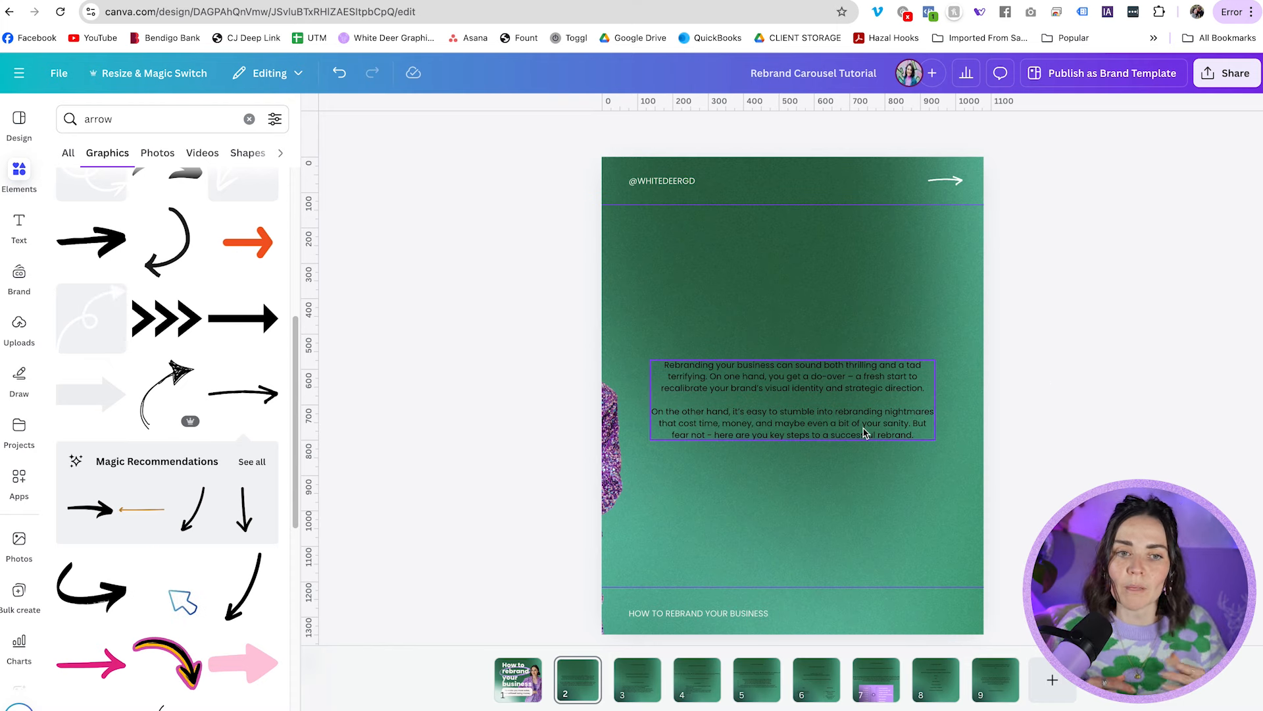
- Enlarge page 2's body text to size 27.9, centred on the page, with a new paragraph starting at "On one hand"
{"action": "left_click", "coordinate": [504, 689]}
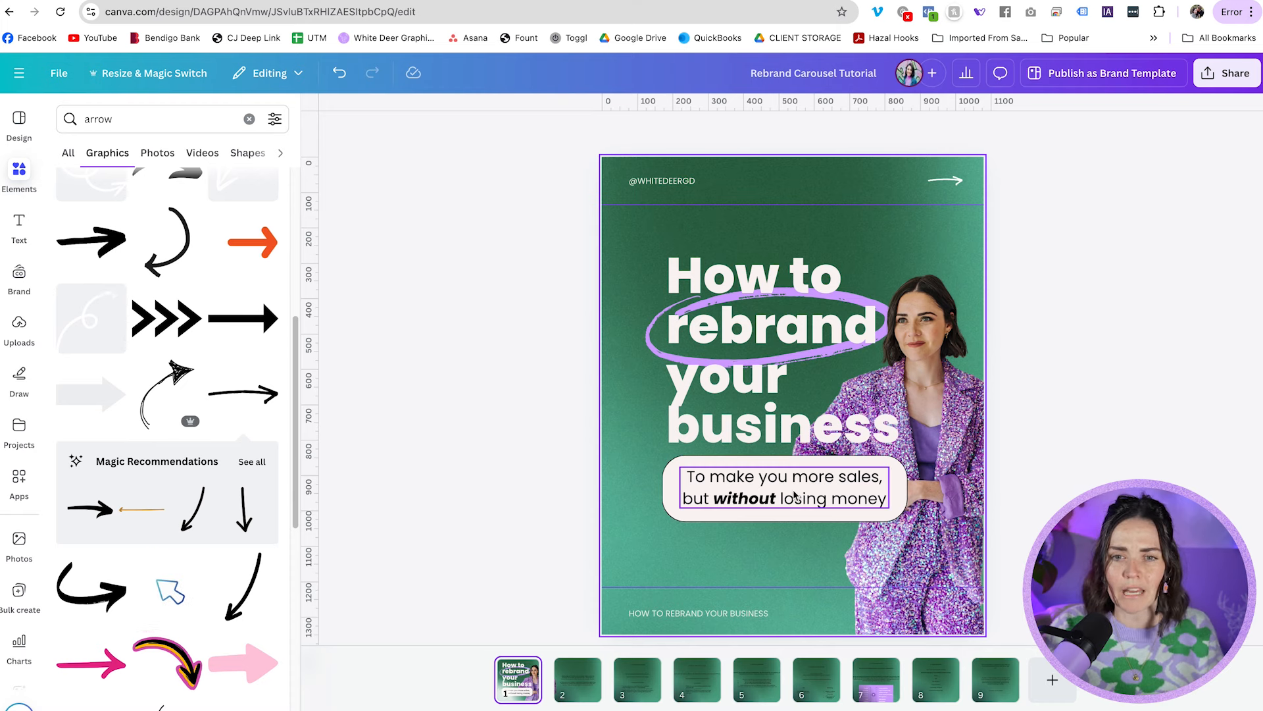
{"action": "left_click", "coordinate": [595, 679]}
{"action": "left_click", "coordinate": [881, 470]}
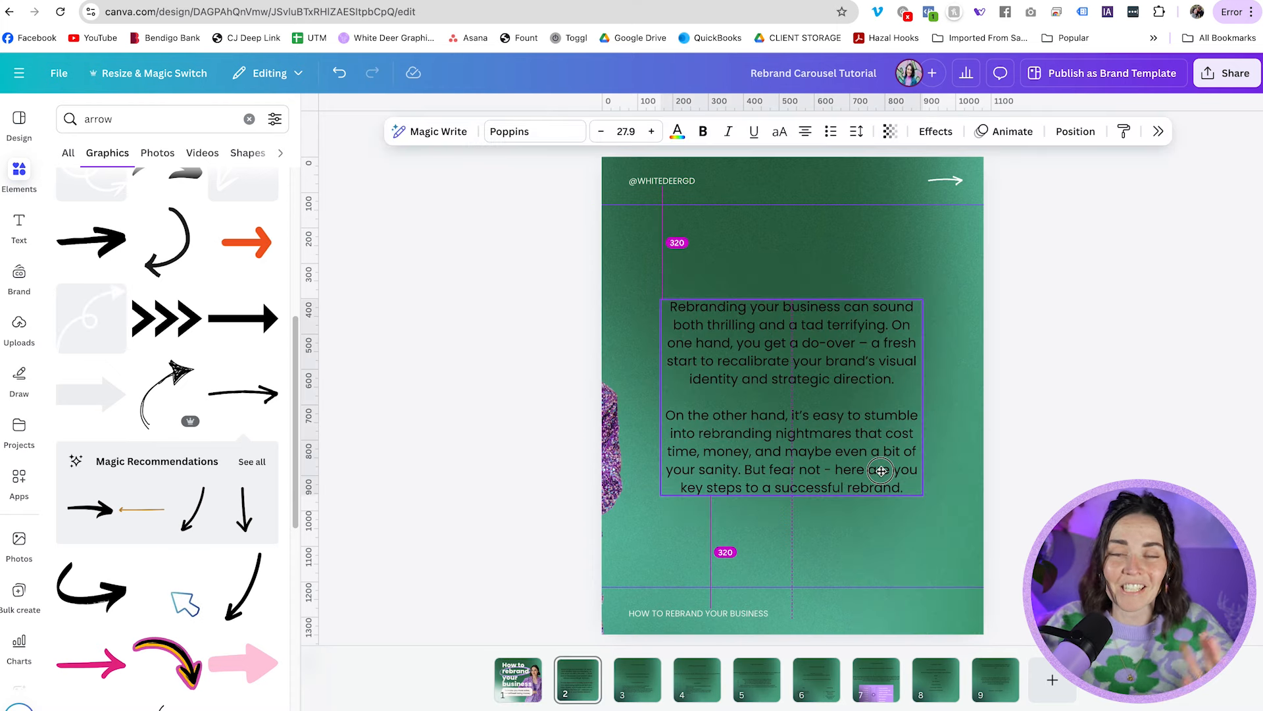
{"action": "left_click_drag", "start_coordinate": [881, 470], "coordinate": [879, 471]}
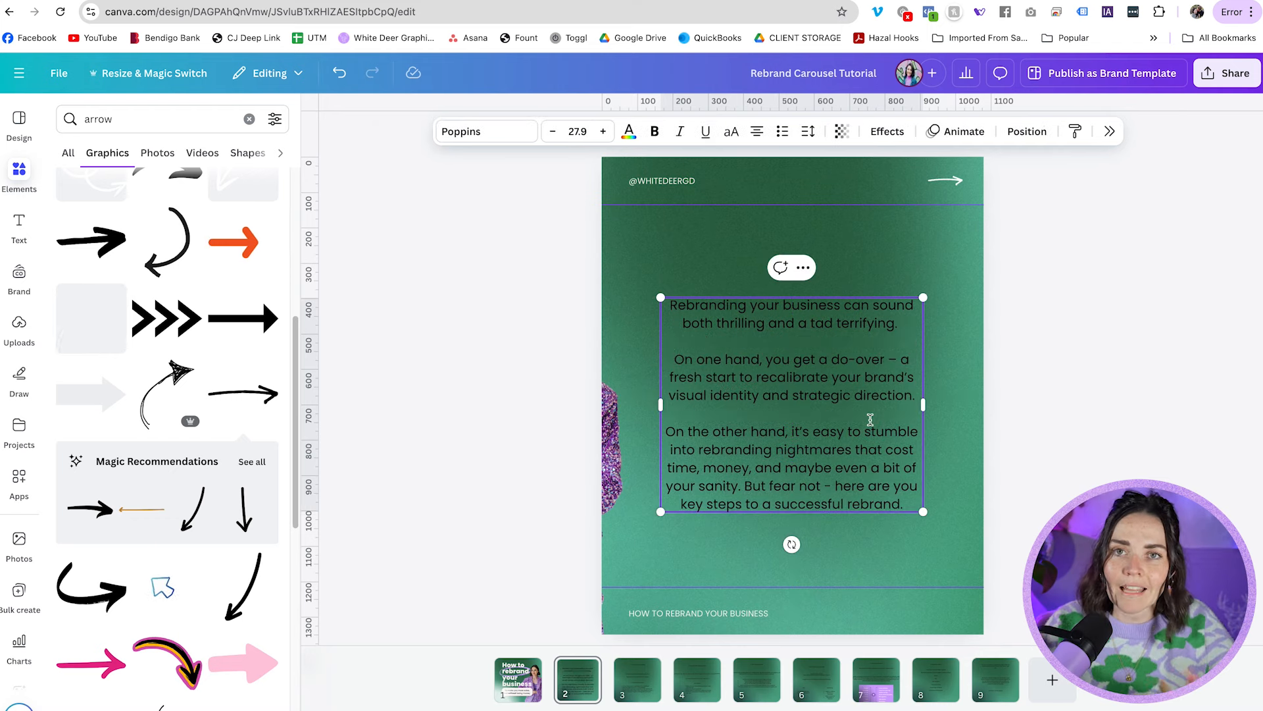
{"action": "key", "text": "Escape"}
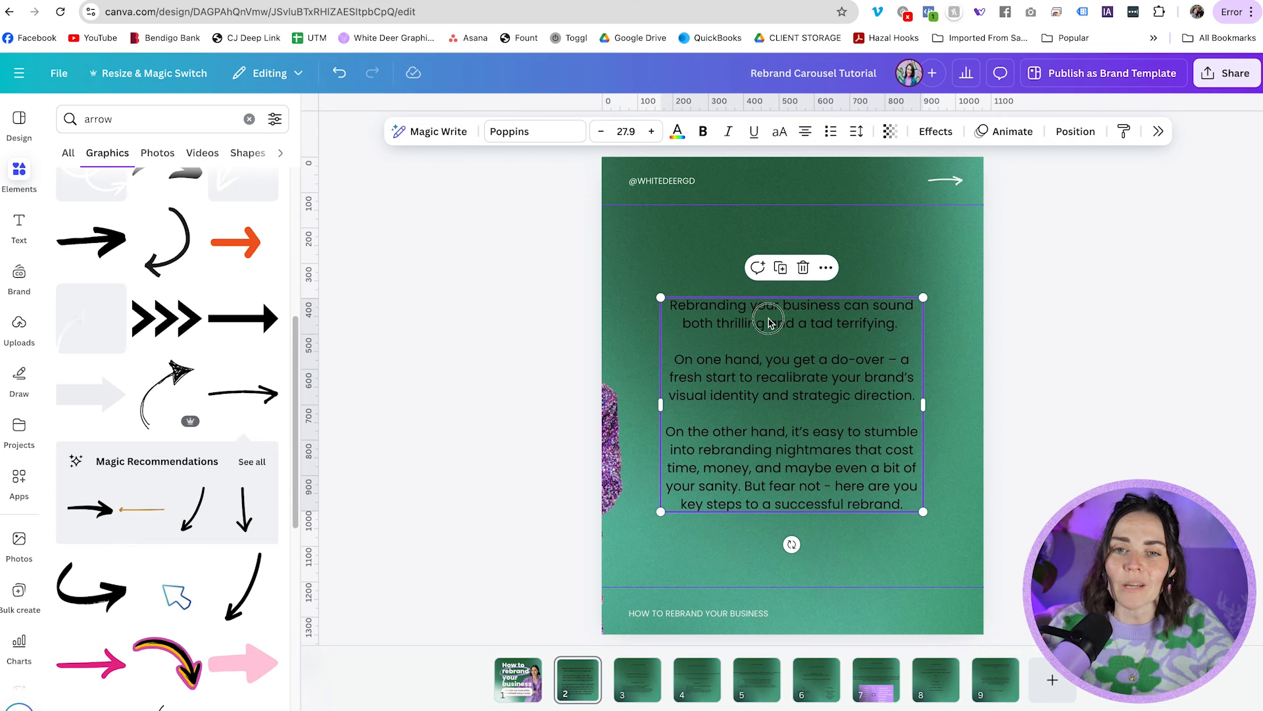
- Make the opening sentence "Rebranding your business can sound both thrilling and a tad terrifying." bold
{"action": "left_click", "coordinate": [745, 307]}
{"action": "triple_click", "coordinate": [746, 308]}
{"action": "key", "text": "super+c"}
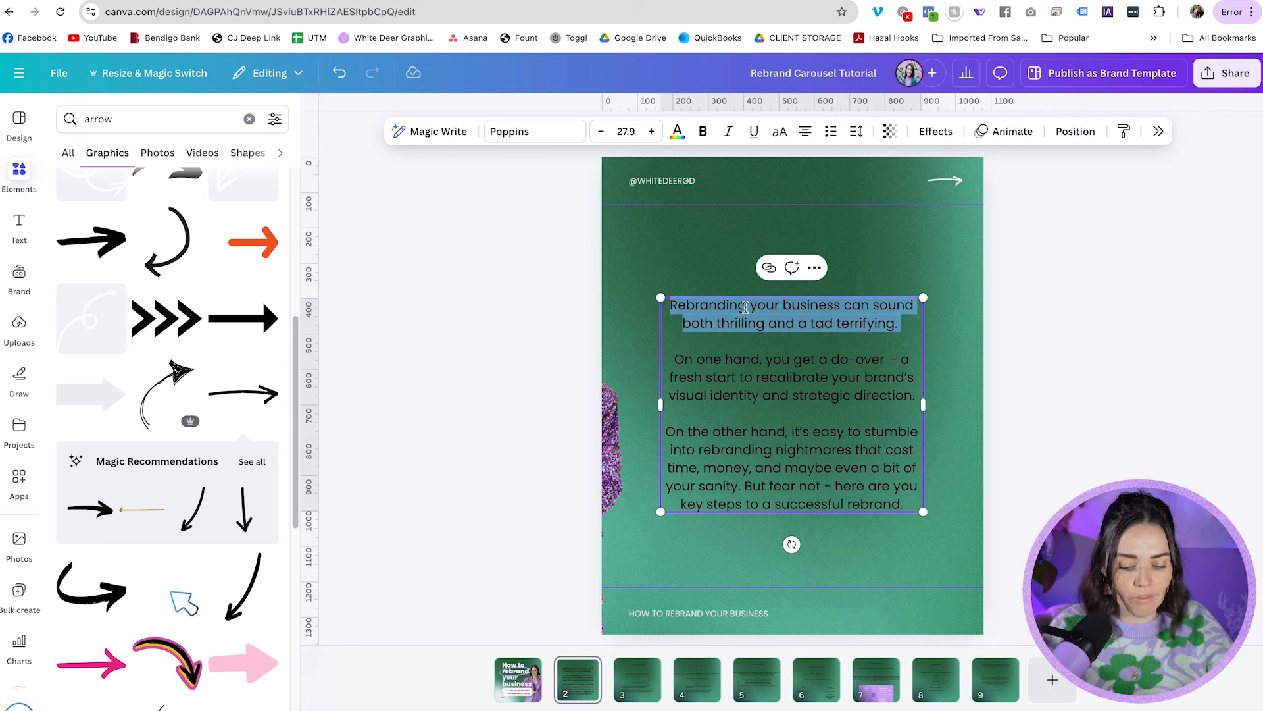
{"action": "key", "text": "ctrl+b"}
{"action": "left_click", "coordinate": [1073, 372]}
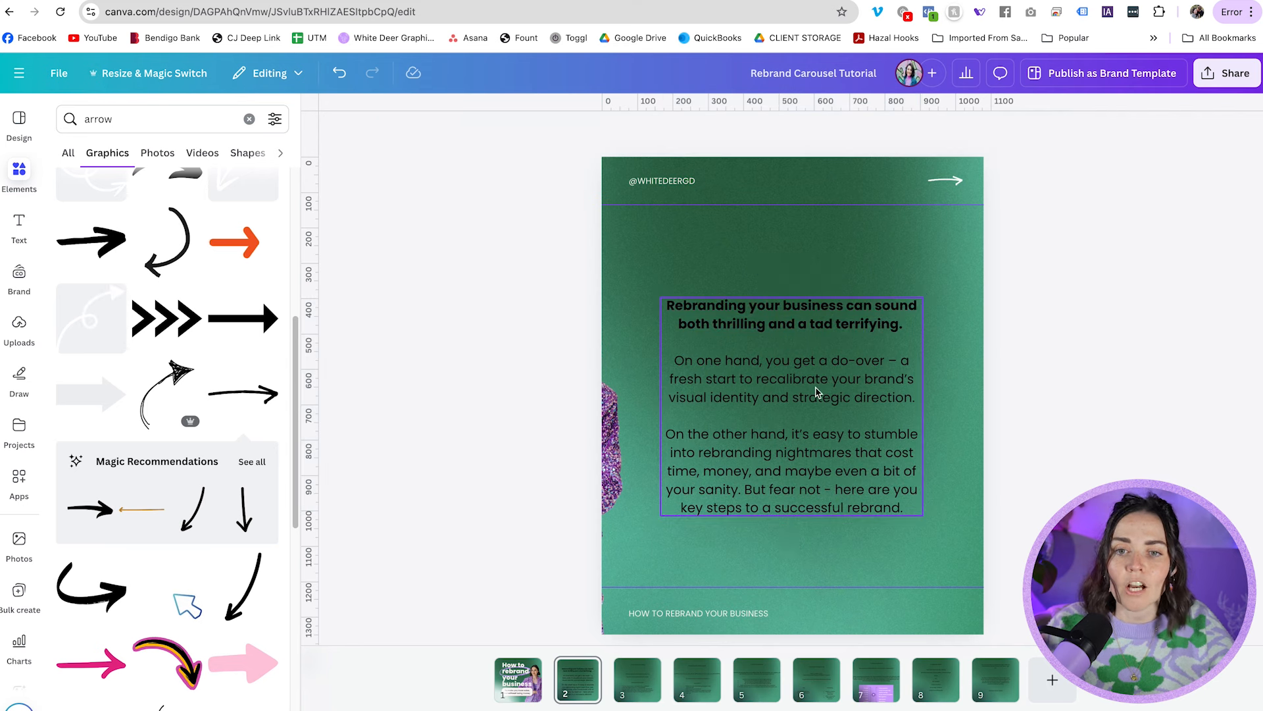
- Break the line after "do-over –" and bold "cost time, money, and maybe even a bit of your sanity."
{"action": "left_click", "coordinate": [902, 365]}
{"action": "left_click", "coordinate": [902, 363]}
{"action": "key", "text": "shift+Return"}
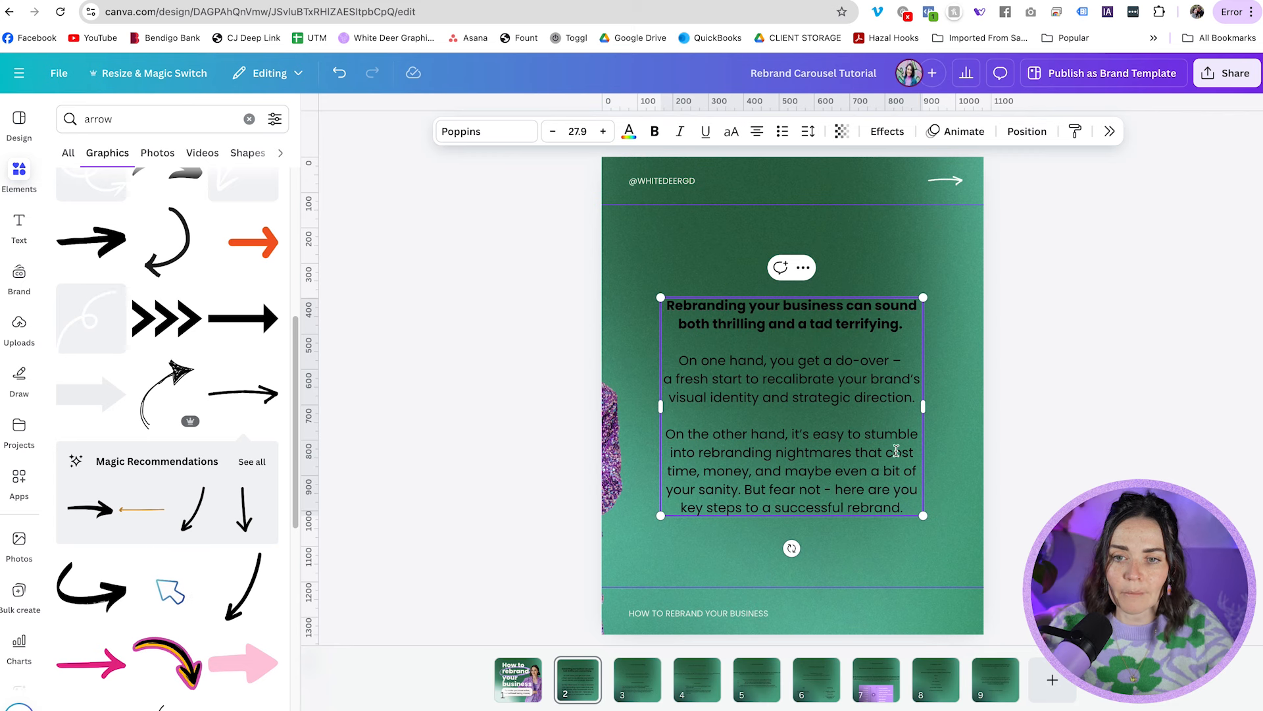
{"action": "left_click_drag", "start_coordinate": [888, 452], "coordinate": [746, 486]}
{"action": "key", "text": "ctrl+b"}
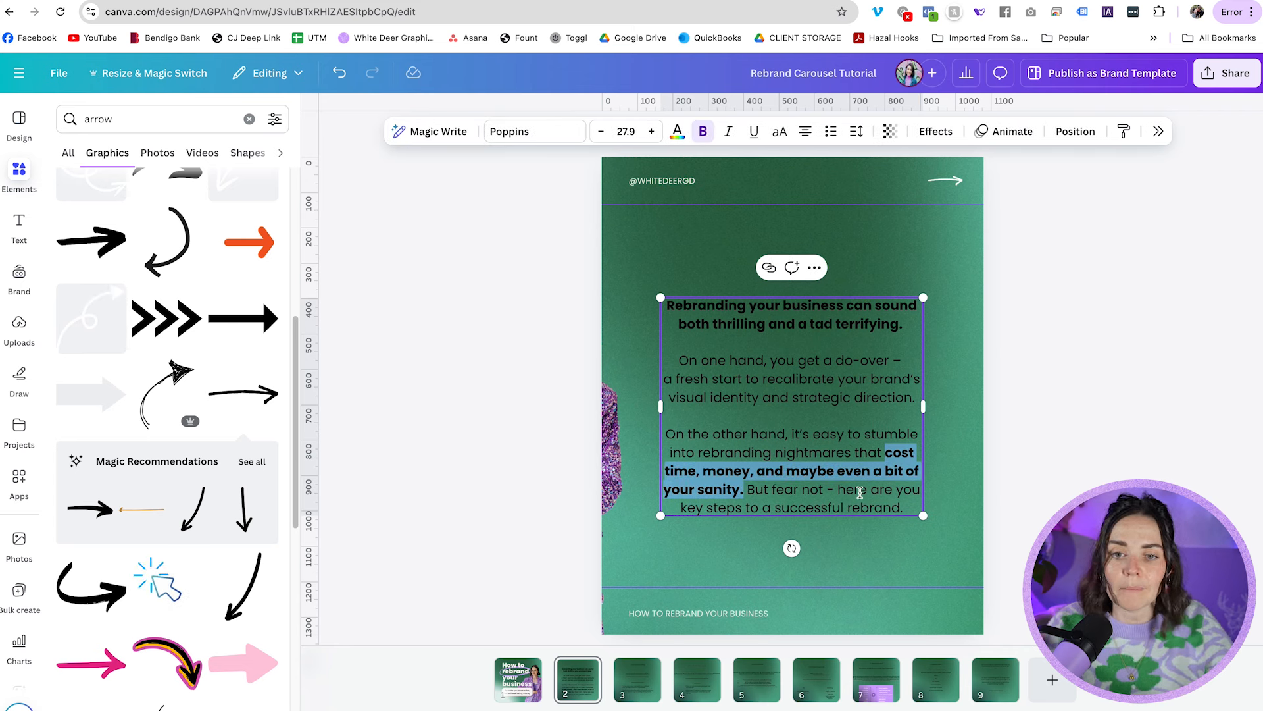
{"action": "key", "text": "Escape"}
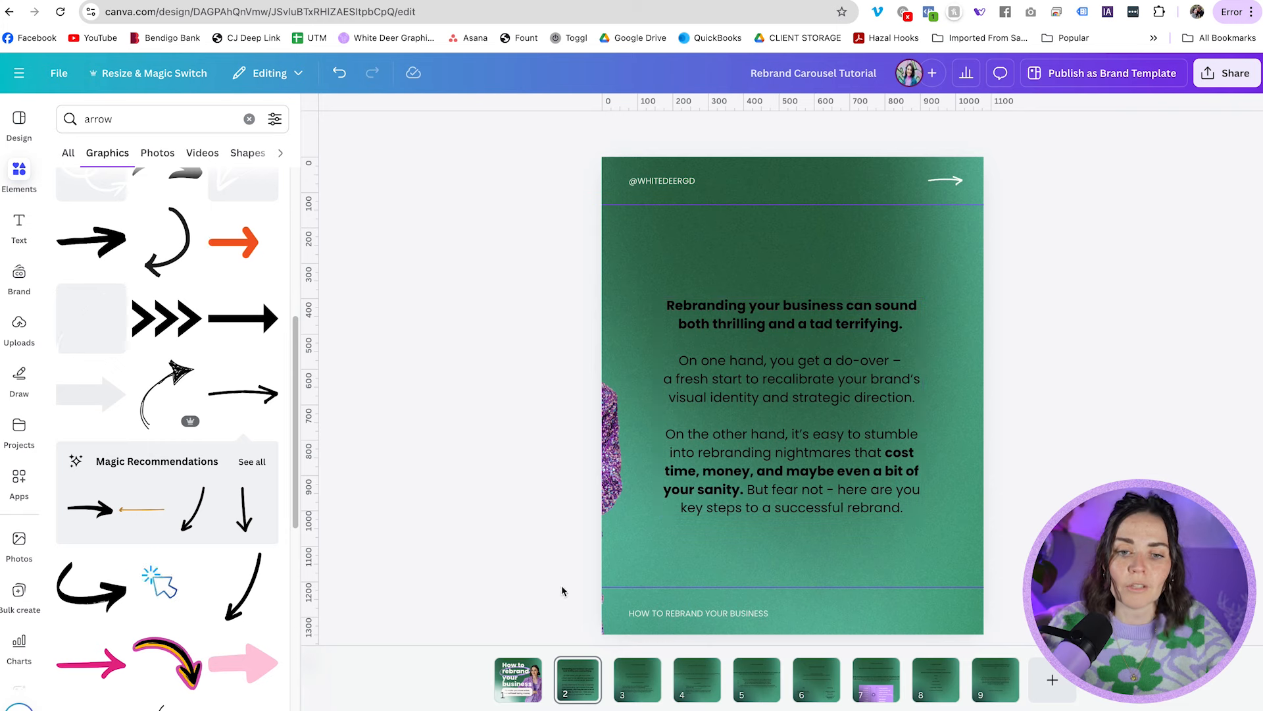
- Copy the rounded off-white box from behind the cover's subheading, and recolor page 2's body text white
{"action": "left_click", "coordinate": [517, 682]}
{"action": "left_click", "coordinate": [674, 485]}
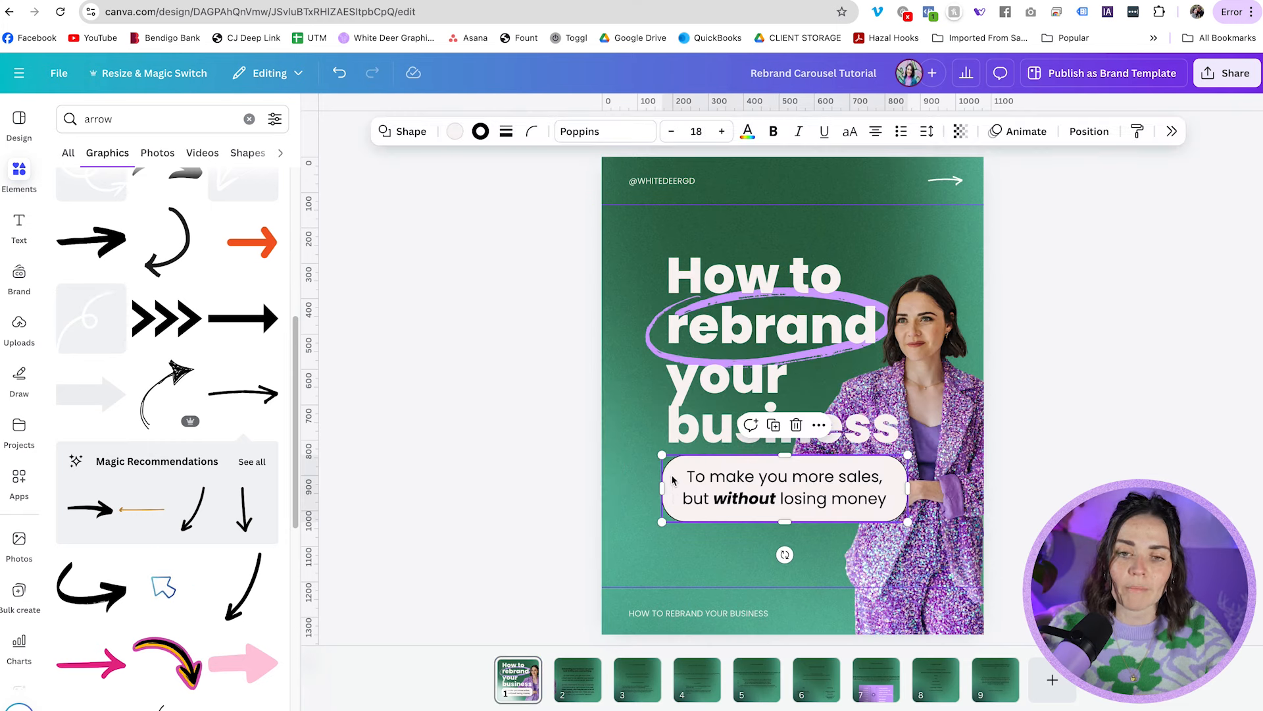
{"action": "left_click", "coordinate": [564, 692]}
{"action": "left_click", "coordinate": [779, 389]}
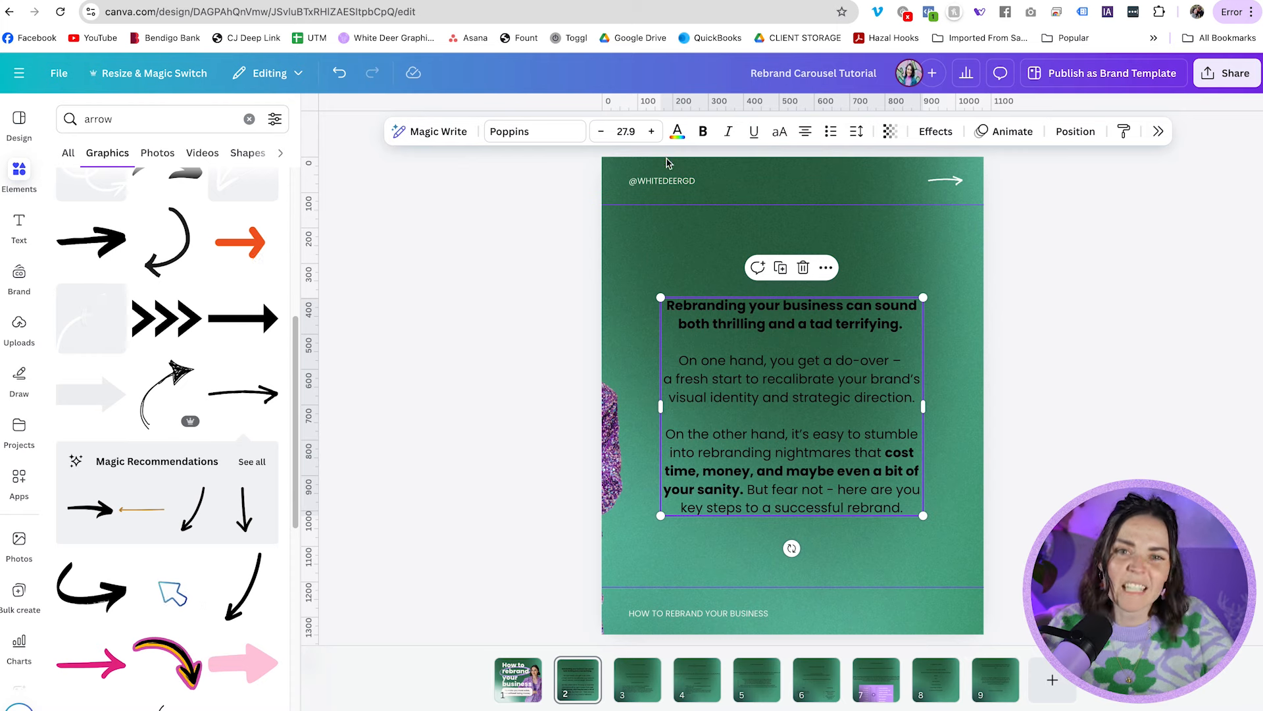
{"action": "left_click", "coordinate": [675, 132]}
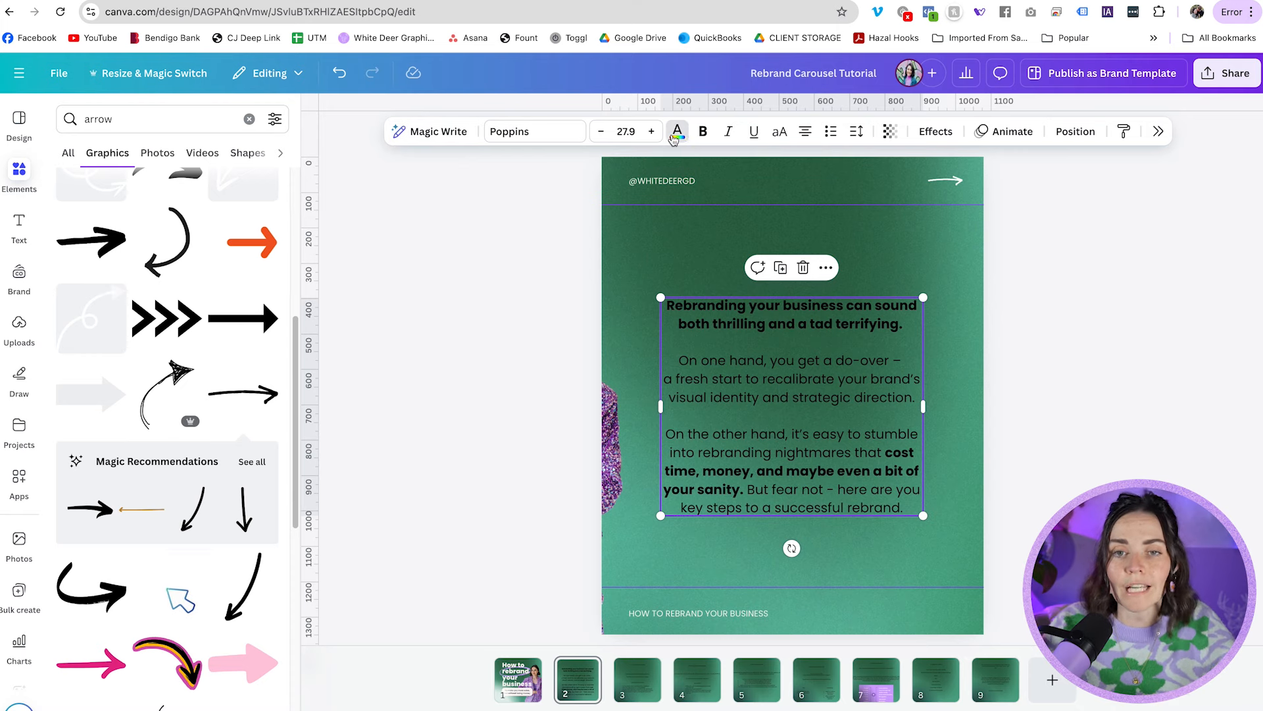
{"action": "left_click", "coordinate": [985, 309]}
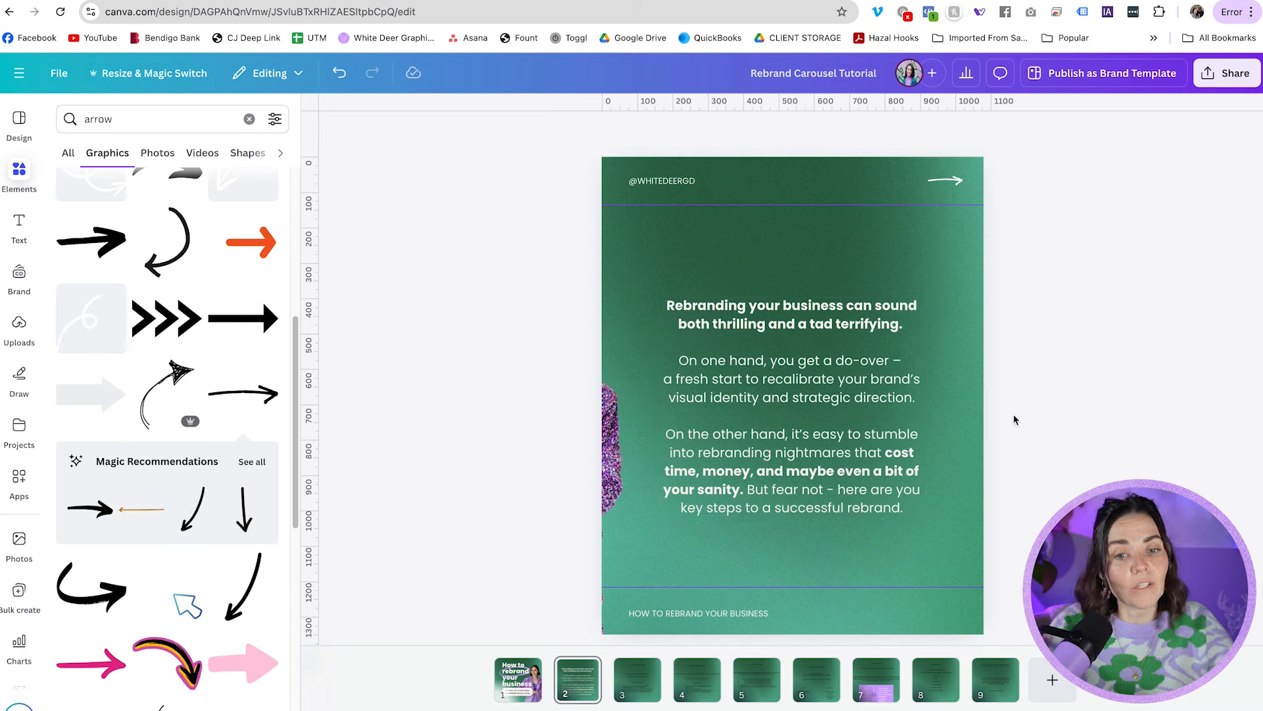
- Paste the rounded off-white box onto page 2 and enlarge it to span the whole body text area
{"action": "key", "text": "ctrl+v"}
{"action": "left_click_drag", "start_coordinate": [765, 457], "coordinate": [747, 278]}
{"action": "left_click_drag", "start_coordinate": [880, 315], "coordinate": [946, 541]}
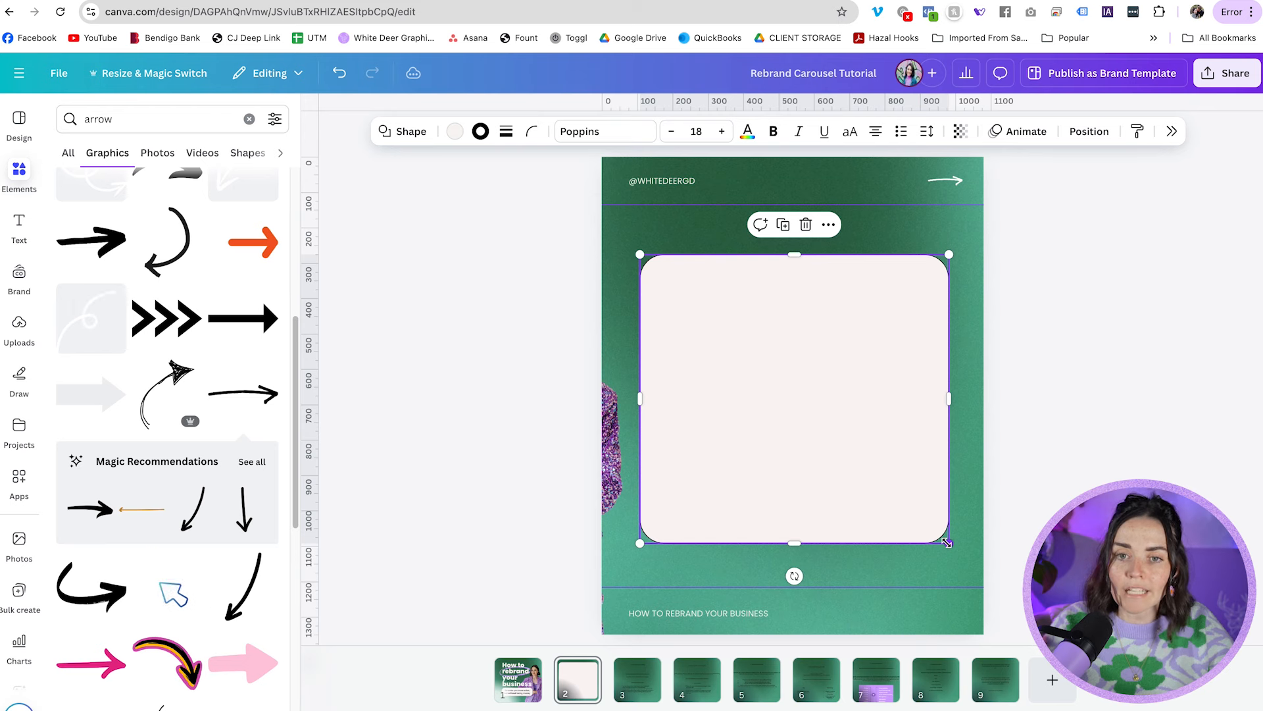
- Send the off-white box behind page 2's body text and shorten it slightly from its upper edge
{"action": "key", "text": "ctrl+["}
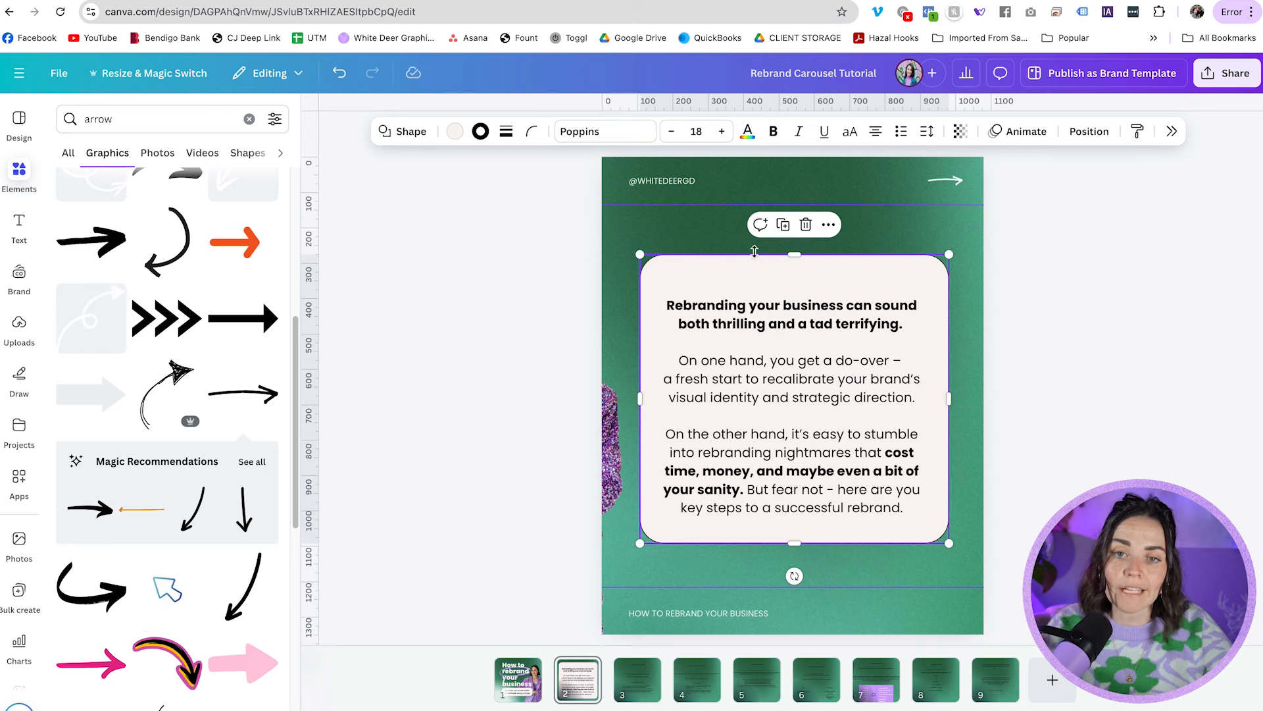
{"action": "left_click_drag", "start_coordinate": [755, 252], "coordinate": [755, 265]}
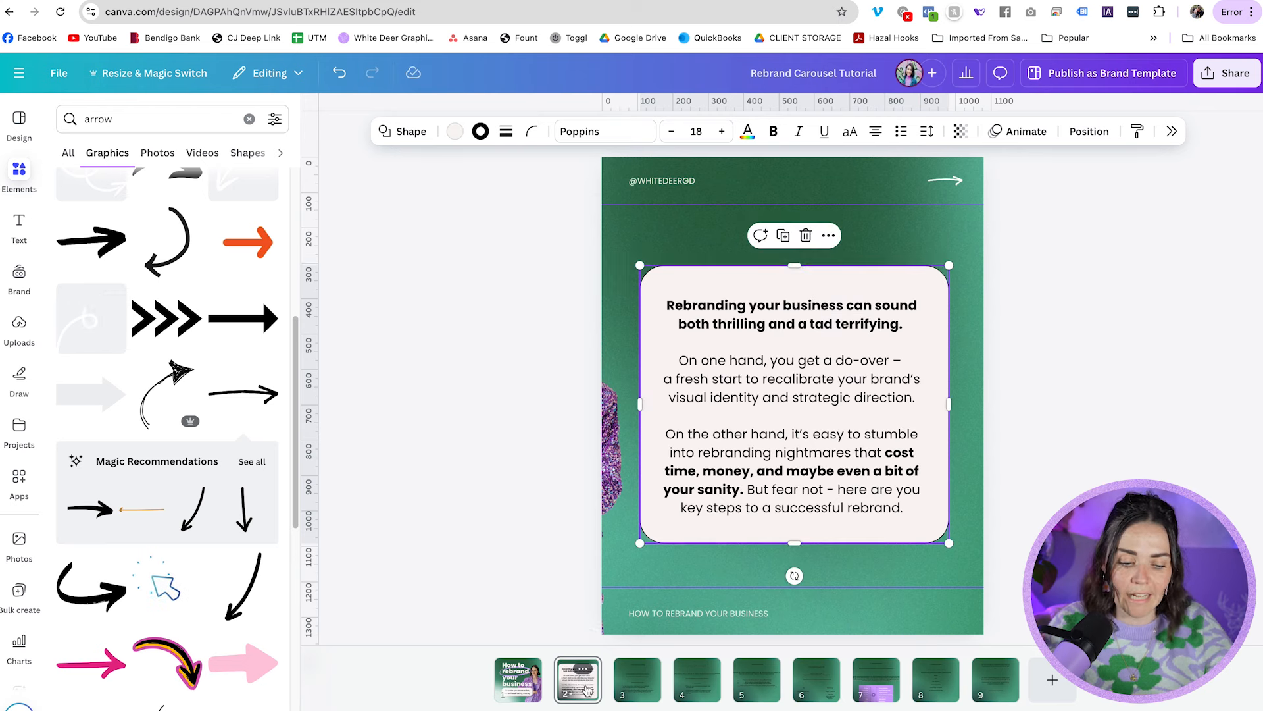
- Duplicate page 2 and delete the off-white box from the copy to try the text without it
{"action": "left_click", "coordinate": [587, 689]}
{"action": "key", "text": "ctrl+d"}
{"action": "left_click", "coordinate": [788, 278]}
{"action": "key", "text": "Delete"}
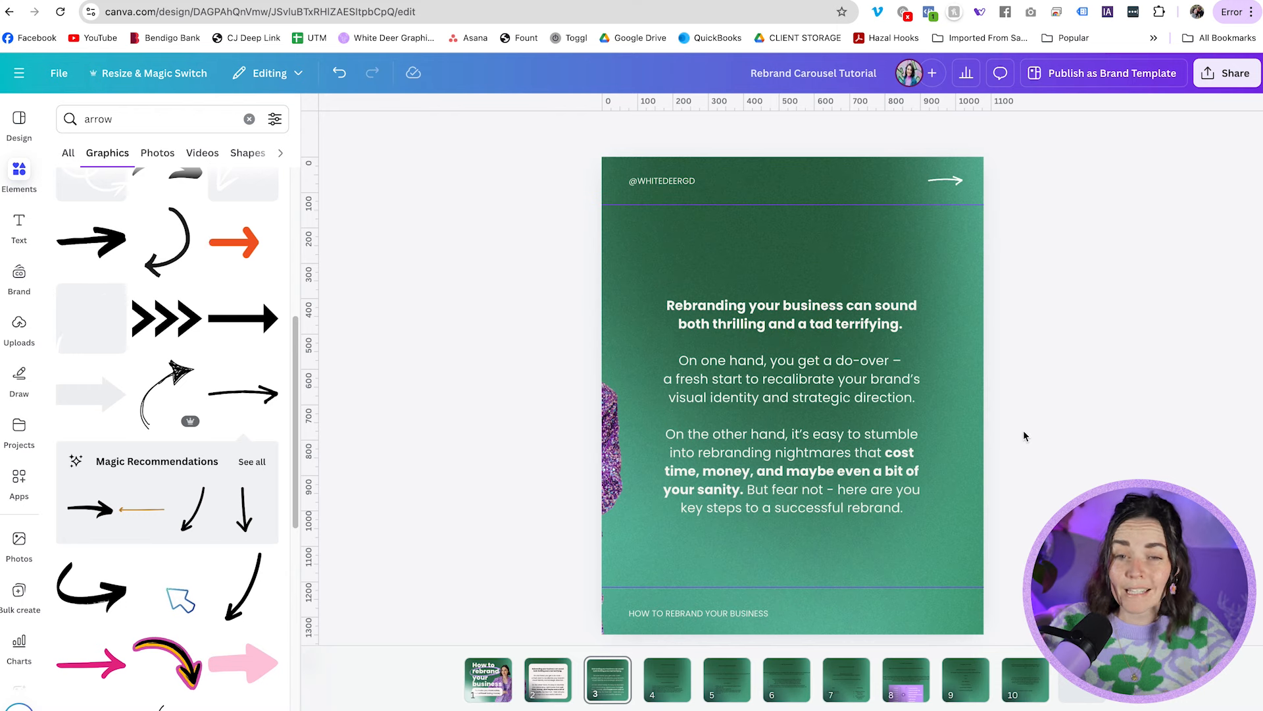
- Shorten page 2's off-white box from above to about 874 by 585 and cut the opening sentence out of the body text
{"action": "left_click", "coordinate": [555, 694]}
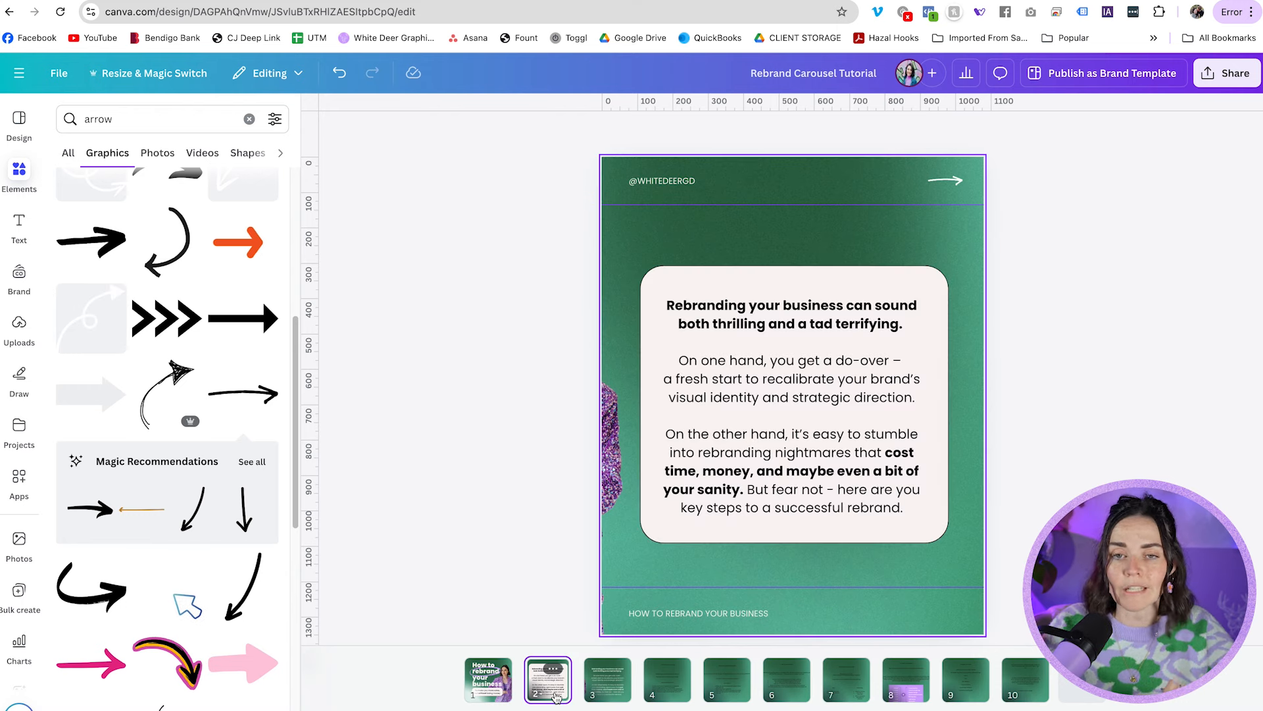
{"action": "left_click", "coordinate": [1037, 266]}
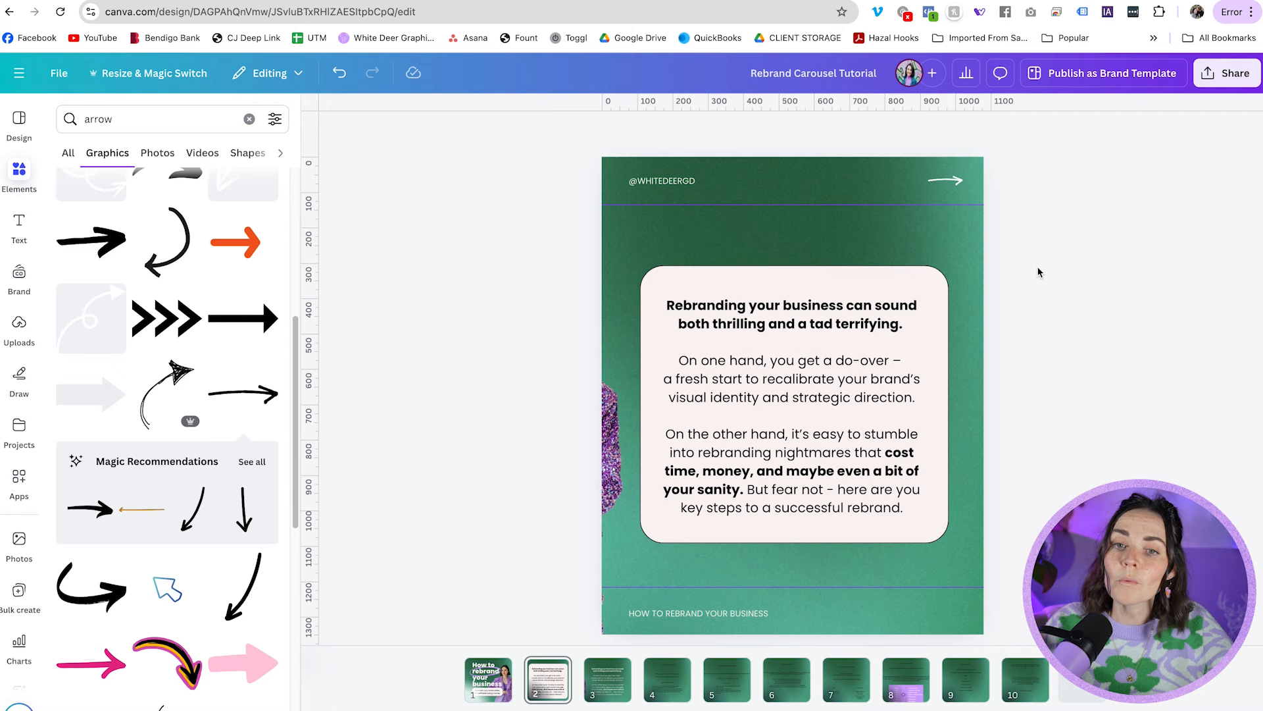
{"action": "left_click", "coordinate": [902, 291]}
{"action": "left_click_drag", "start_coordinate": [794, 266], "coordinate": [796, 338]}
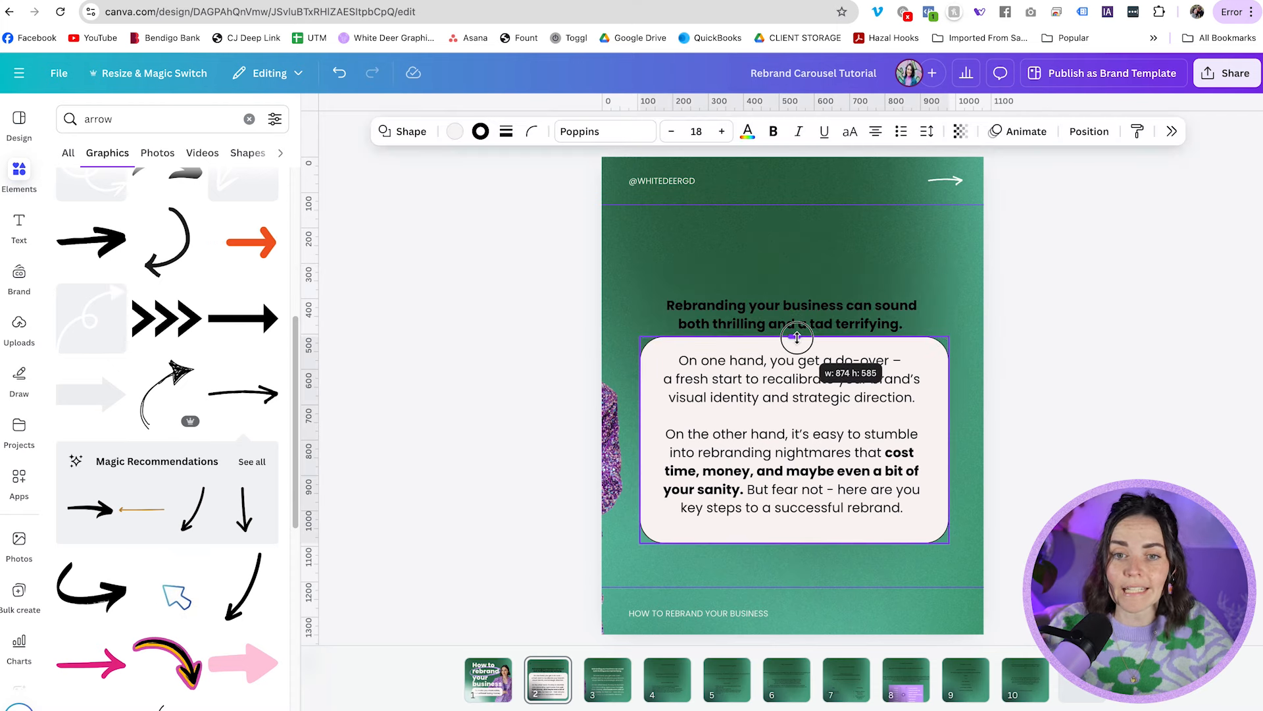
{"action": "left_click", "coordinate": [882, 302]}
{"action": "left_click_drag", "start_coordinate": [844, 320], "coordinate": [844, 380]}
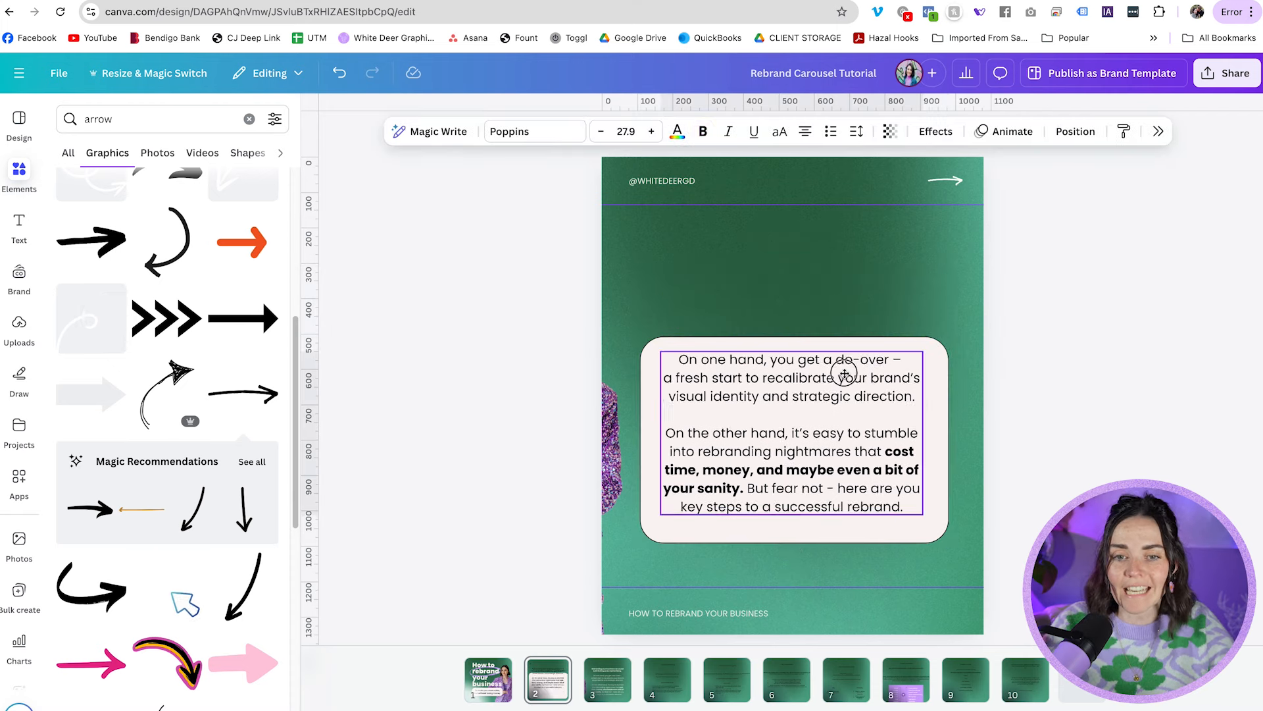
- Paste the opening sentence as a separate heading above the box, enlarge it to about size 30.9, and make it bold and white
{"action": "left_click", "coordinate": [580, 567]}
{"action": "key", "text": "super+v"}
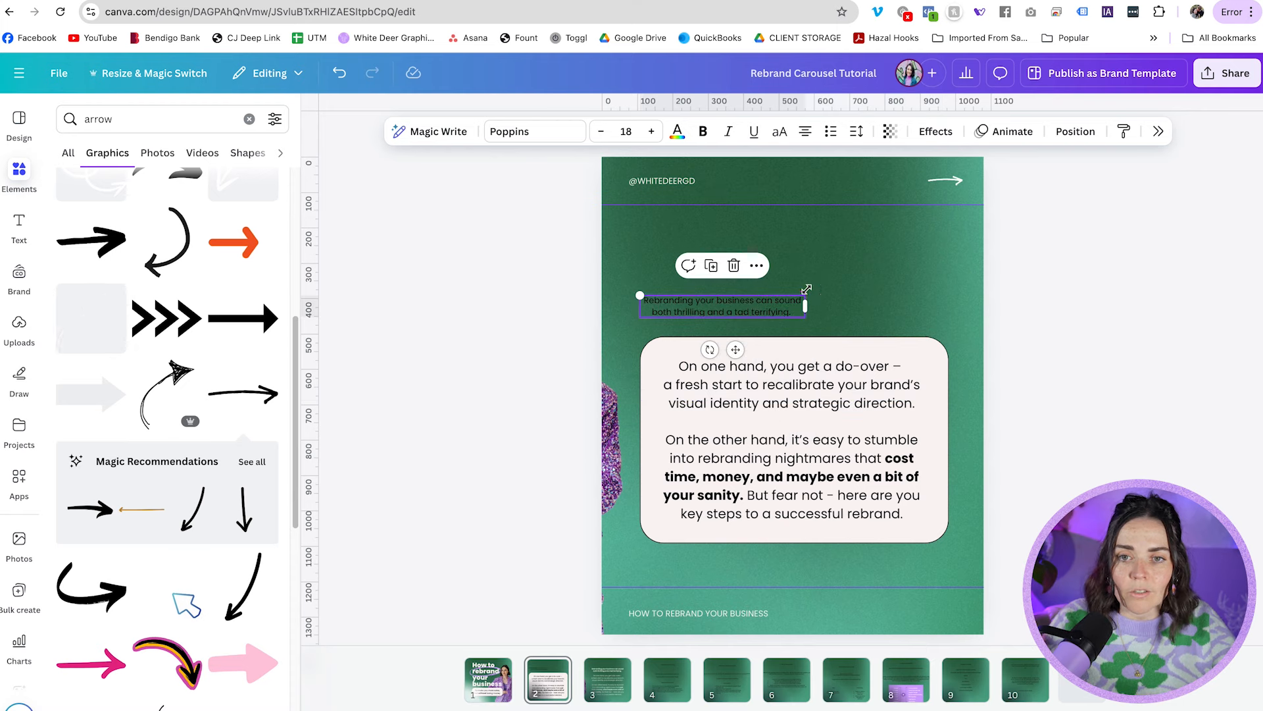
{"action": "left_click_drag", "start_coordinate": [808, 291], "coordinate": [882, 301]}
{"action": "key", "text": "ctrl+b"}
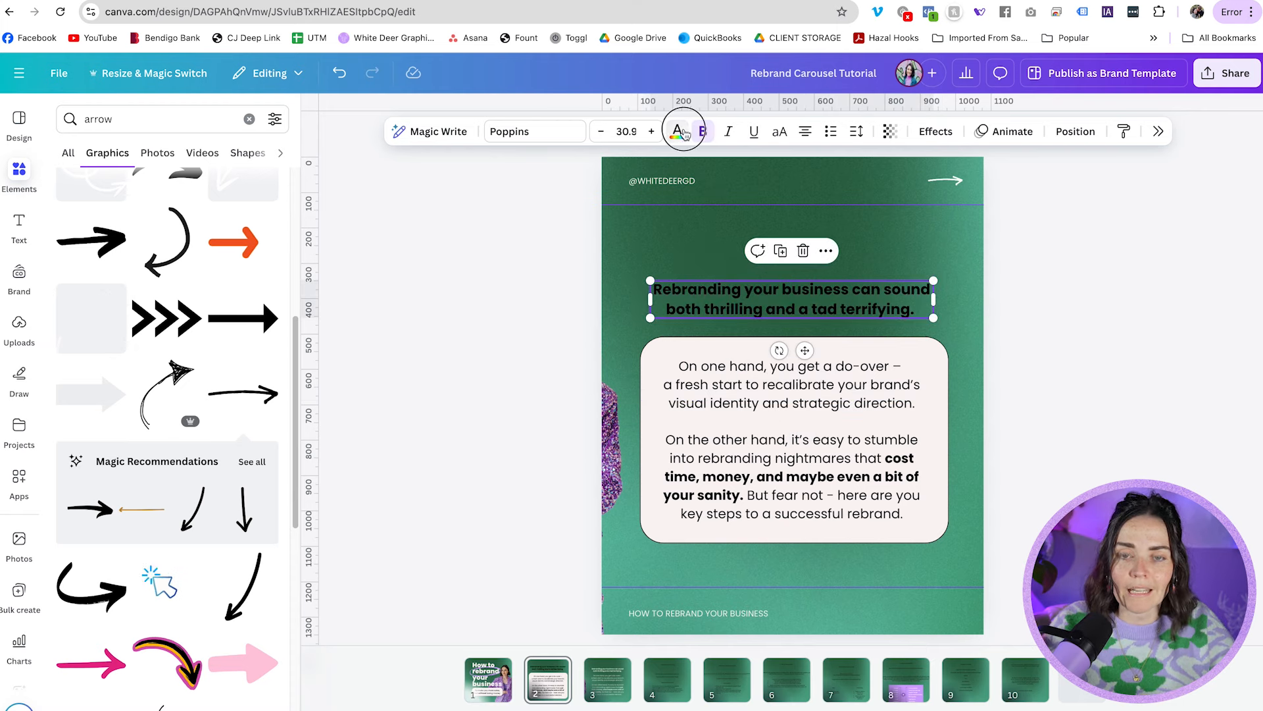
{"action": "left_click", "coordinate": [677, 131]}
{"action": "left_click", "coordinate": [1190, 344]}
{"action": "left_click", "coordinate": [1046, 343]}
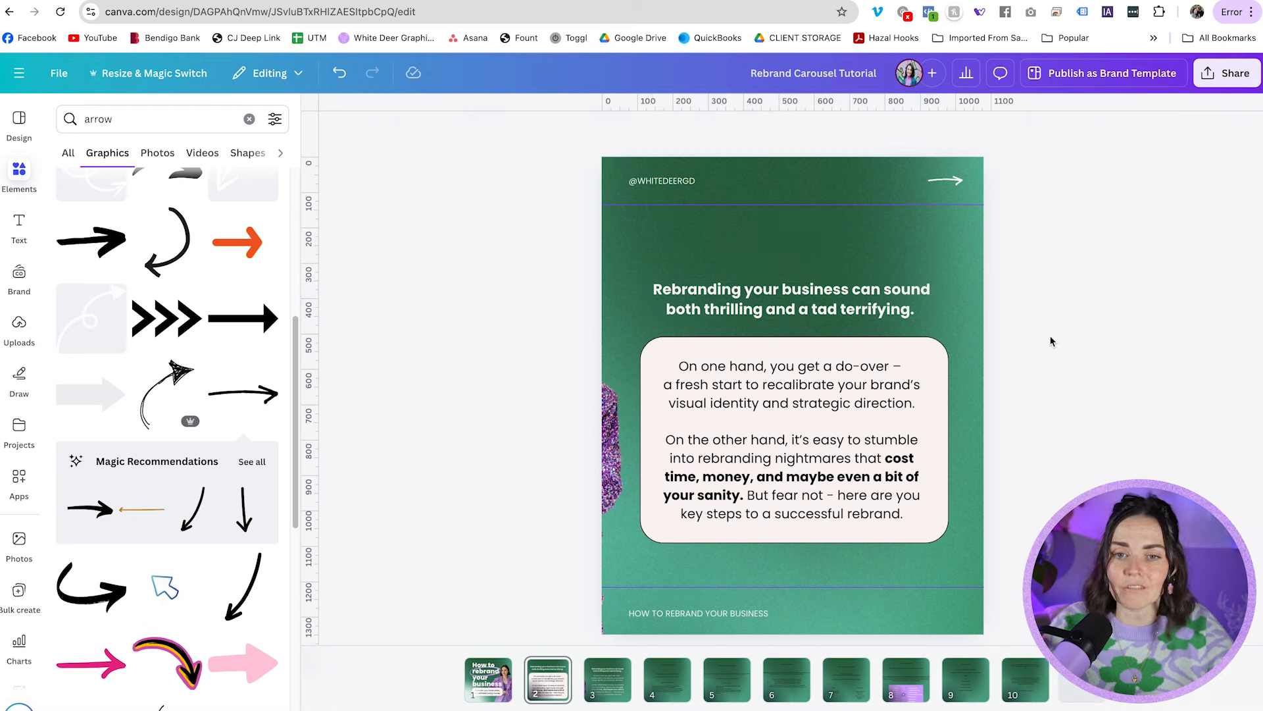
- Align page 2's heading, box and body text to a common horizontal center and nudge them to the middle of the page
{"action": "left_click_drag", "start_coordinate": [1051, 341], "coordinate": [844, 221]}
{"action": "left_click", "coordinate": [1112, 131]}
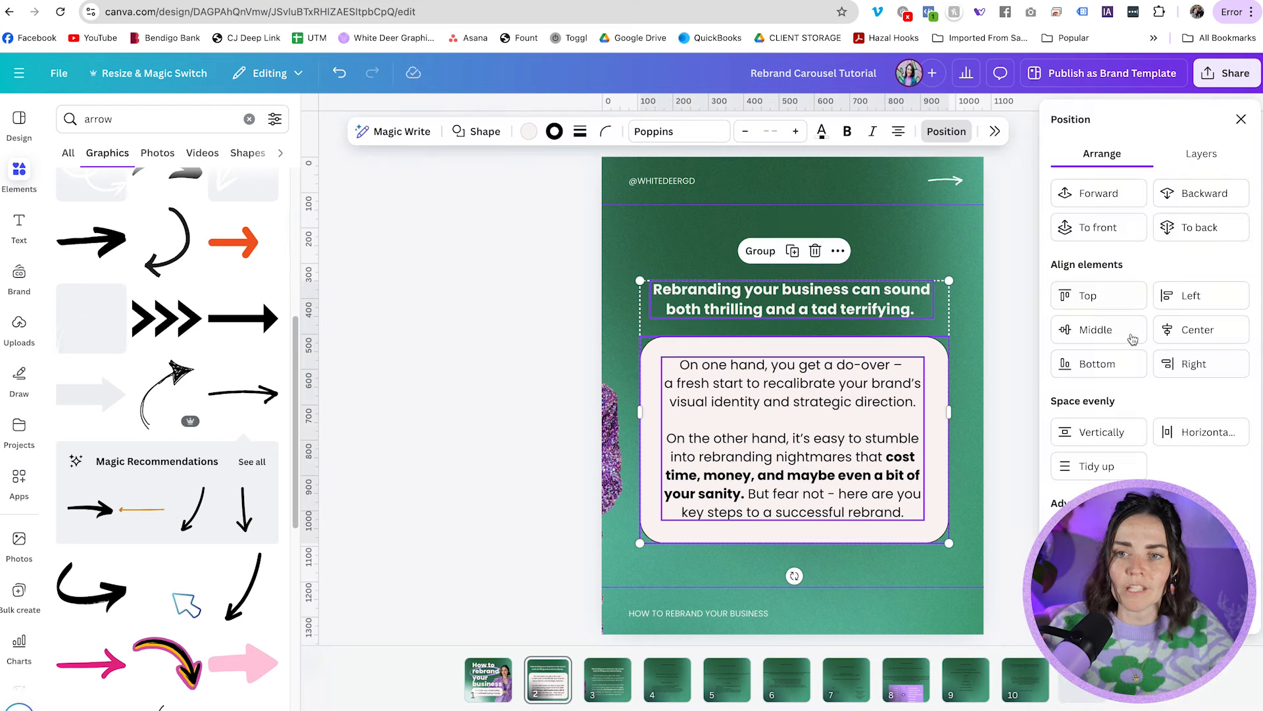
{"action": "left_click", "coordinate": [1164, 330]}
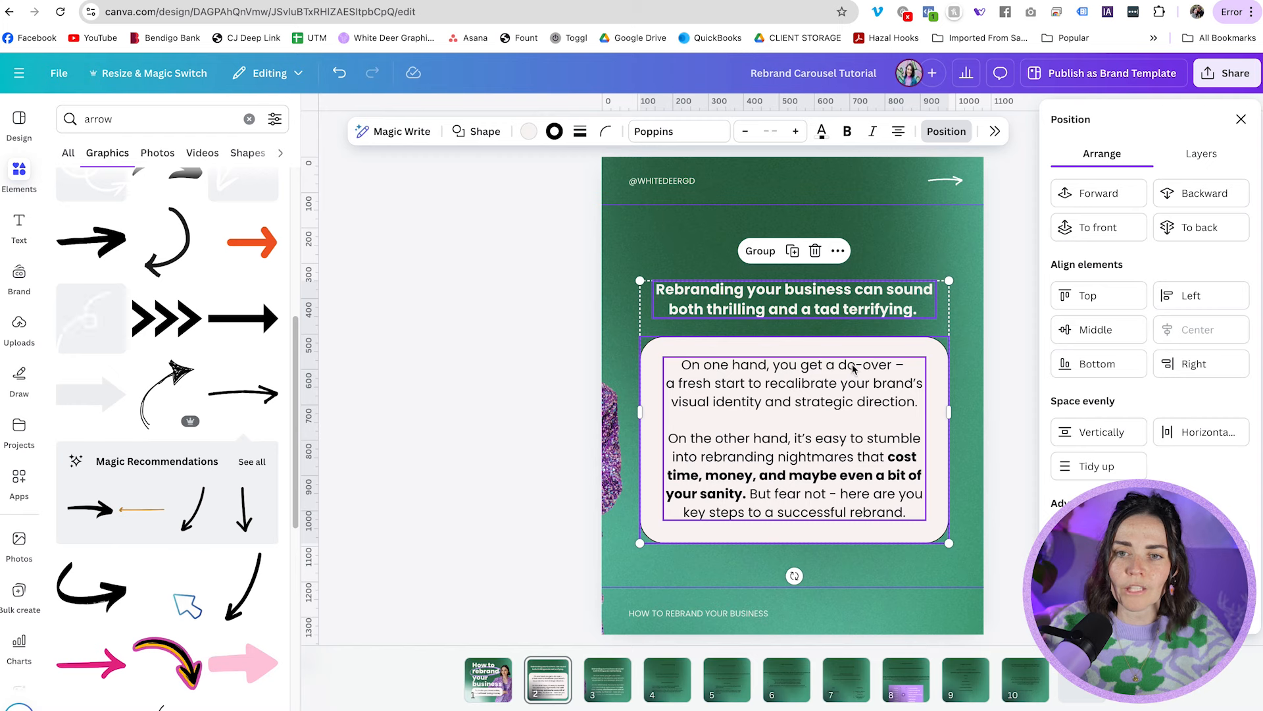
{"action": "left_click_drag", "start_coordinate": [857, 368], "coordinate": [855, 365]}
{"action": "left_click", "coordinate": [574, 307]}
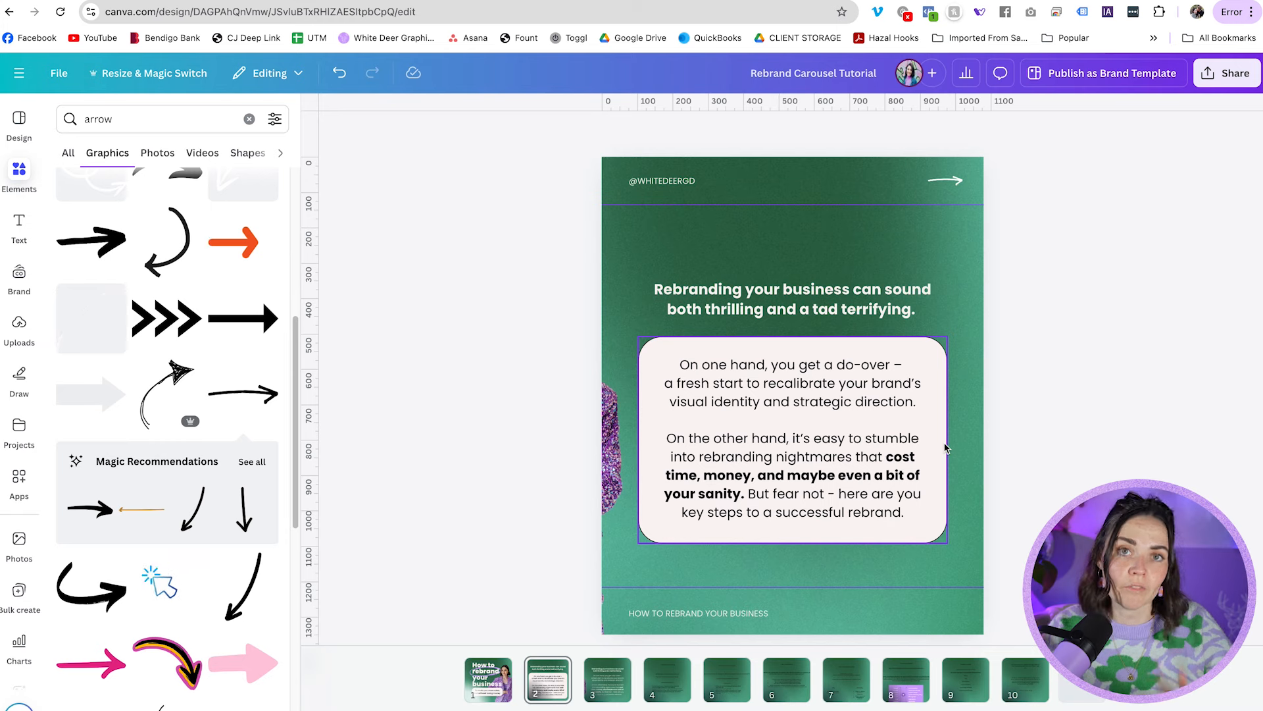
- Hide the rulers and move page 2's heading, box and body text slightly up together
{"action": "key", "text": "shift+r"}
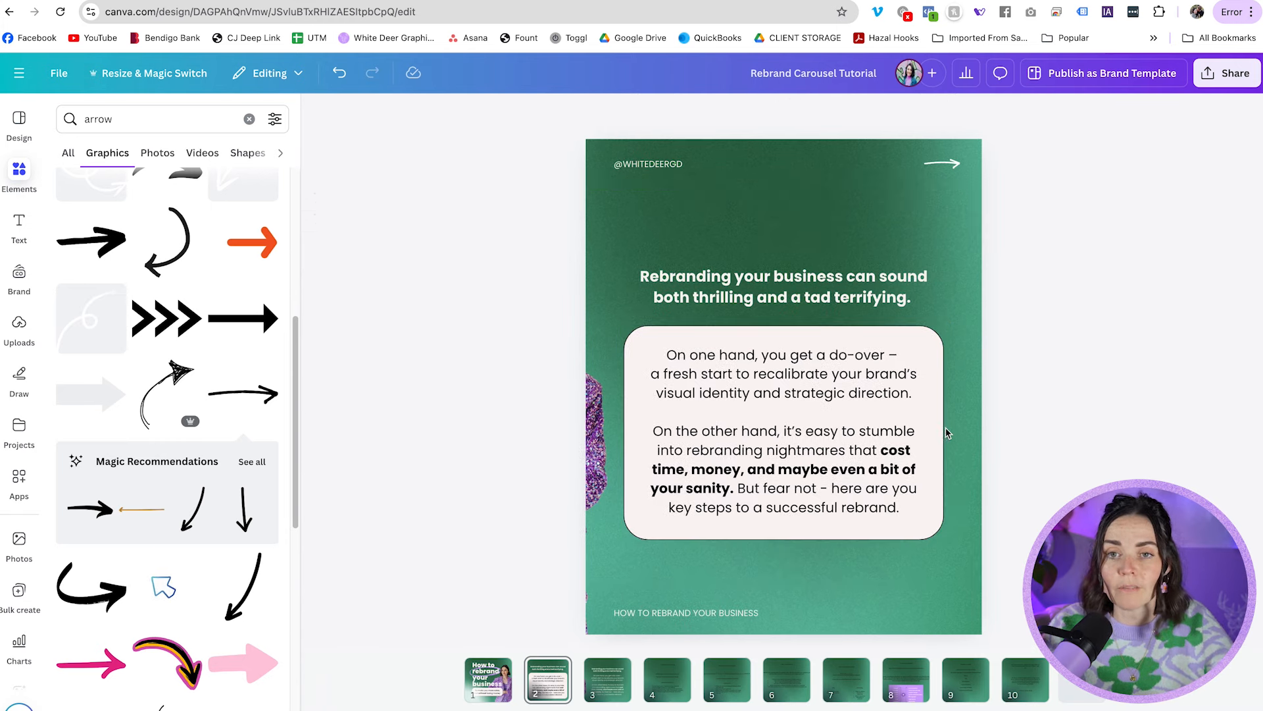
{"action": "left_click_drag", "start_coordinate": [990, 249], "coordinate": [803, 442]}
{"action": "left_click_drag", "start_coordinate": [807, 444], "coordinate": [810, 429]}
{"action": "left_click", "coordinate": [1020, 431]}
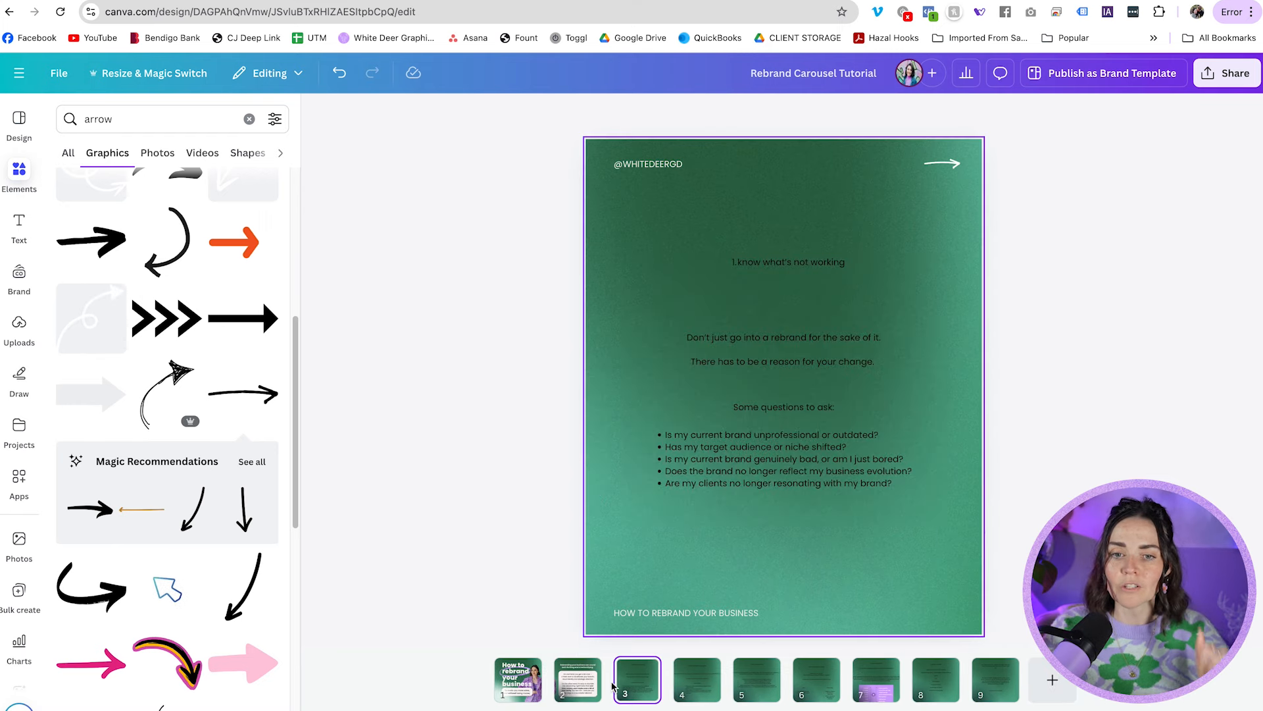
- Look through the text content on pages 4 to 8
{"action": "left_click", "coordinate": [697, 684]}
{"action": "left_click", "coordinate": [764, 688]}
{"action": "left_click", "coordinate": [816, 685]}
{"action": "left_click", "coordinate": [876, 683]}
{"action": "left_click", "coordinate": [945, 684]}
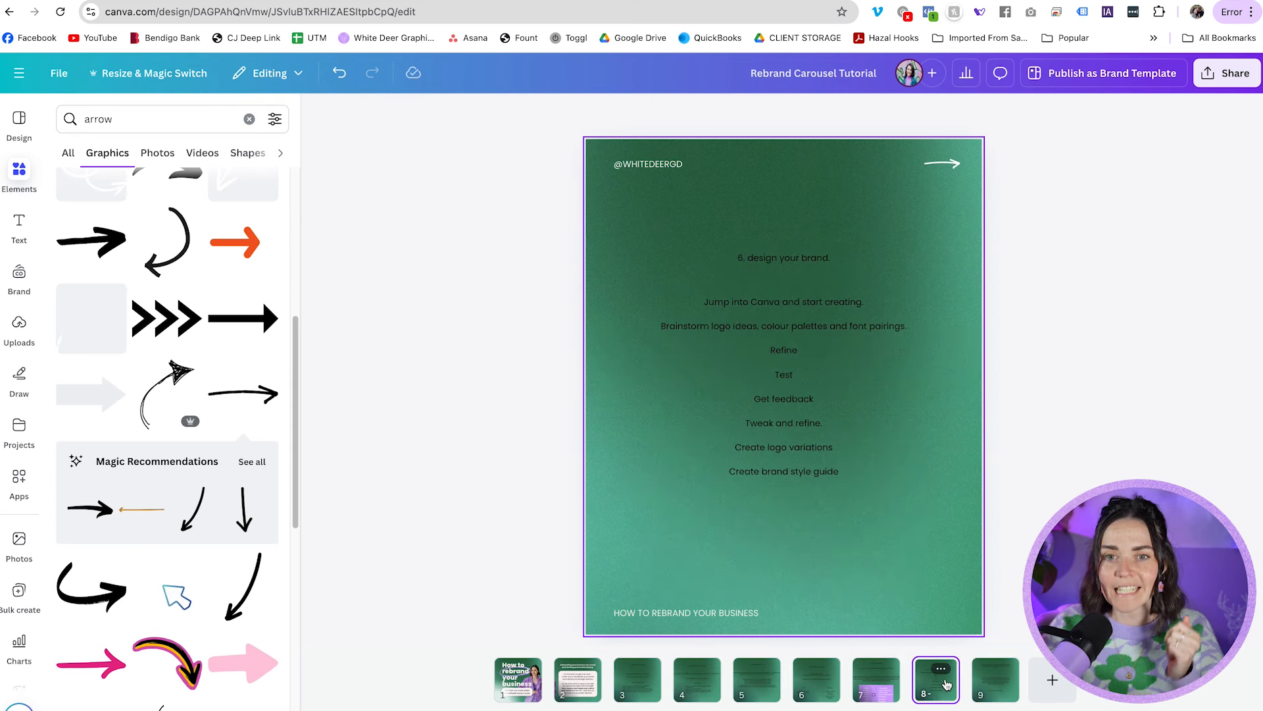
- Replace the automatic list numbering on page 3's heading with a plain typed "1." before "know what's not working"
{"action": "left_click", "coordinate": [630, 696]}
{"action": "left_click", "coordinate": [840, 266]}
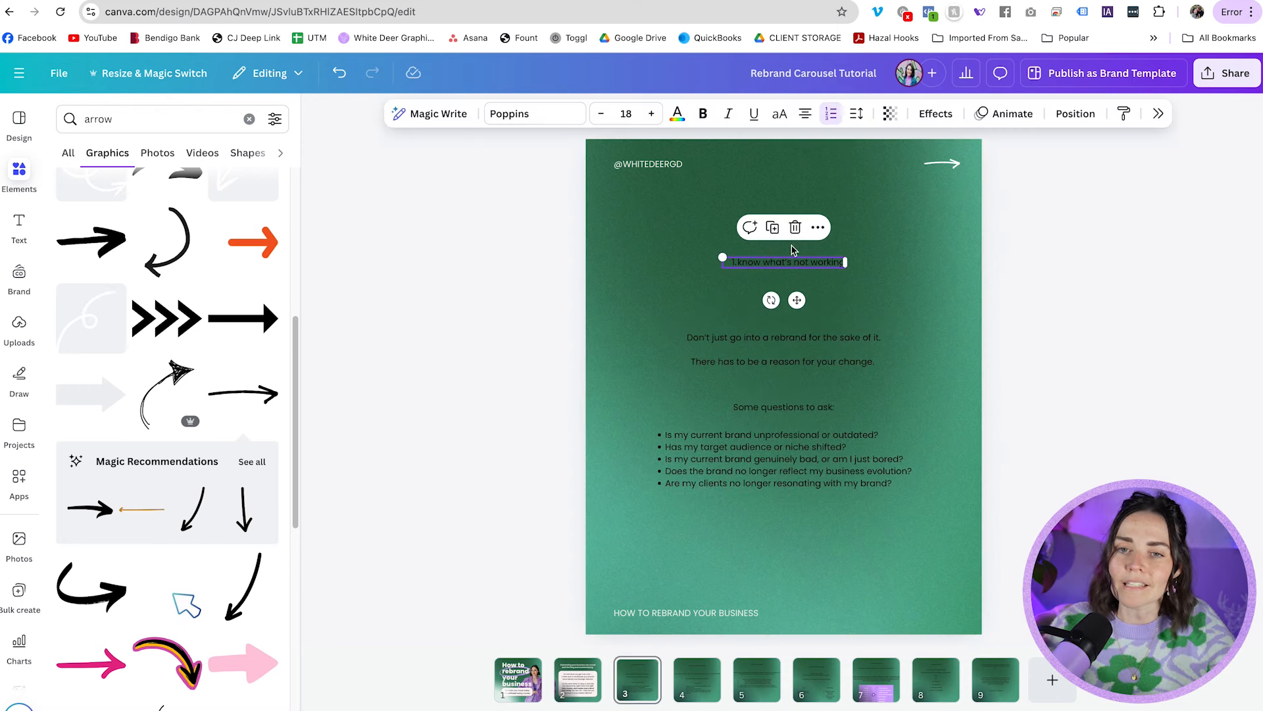
{"action": "left_click", "coordinate": [833, 120]}
{"action": "left_click", "coordinate": [834, 121]}
{"action": "left_click", "coordinate": [834, 121]}
{"action": "left_click", "coordinate": [832, 115]}
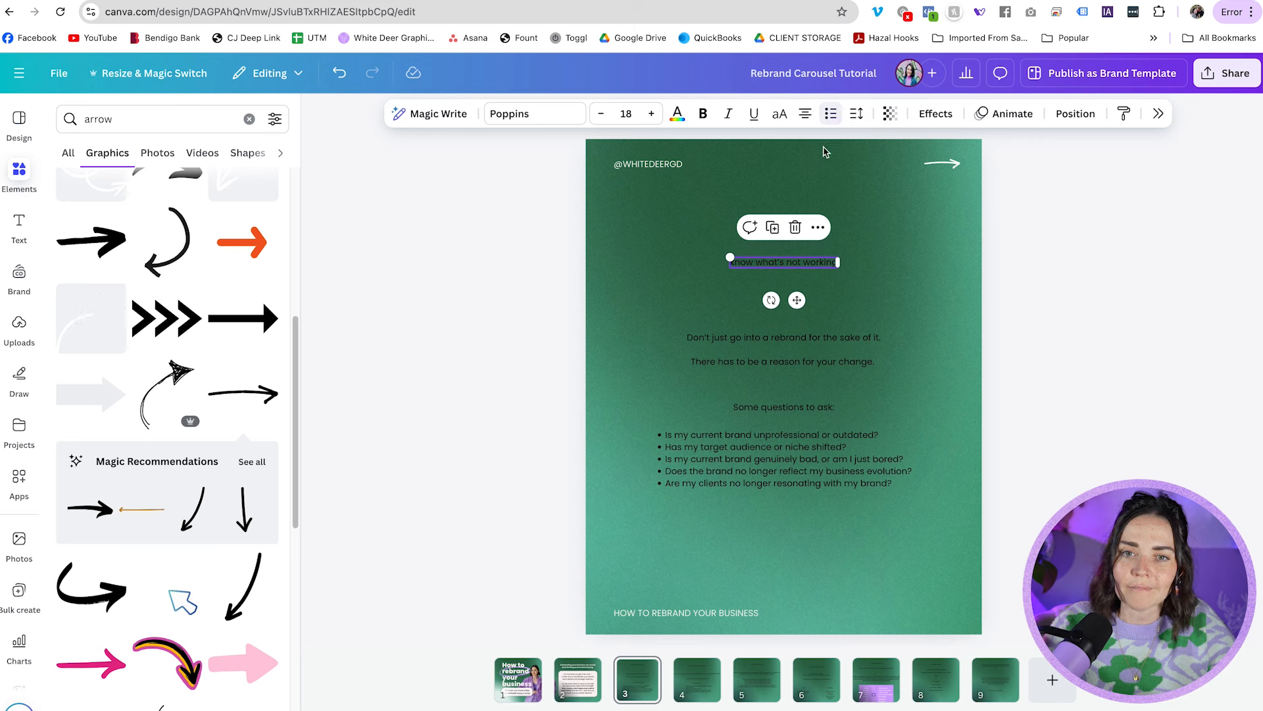
{"action": "double_click", "coordinate": [740, 263]}
{"action": "type", "text": "1."}
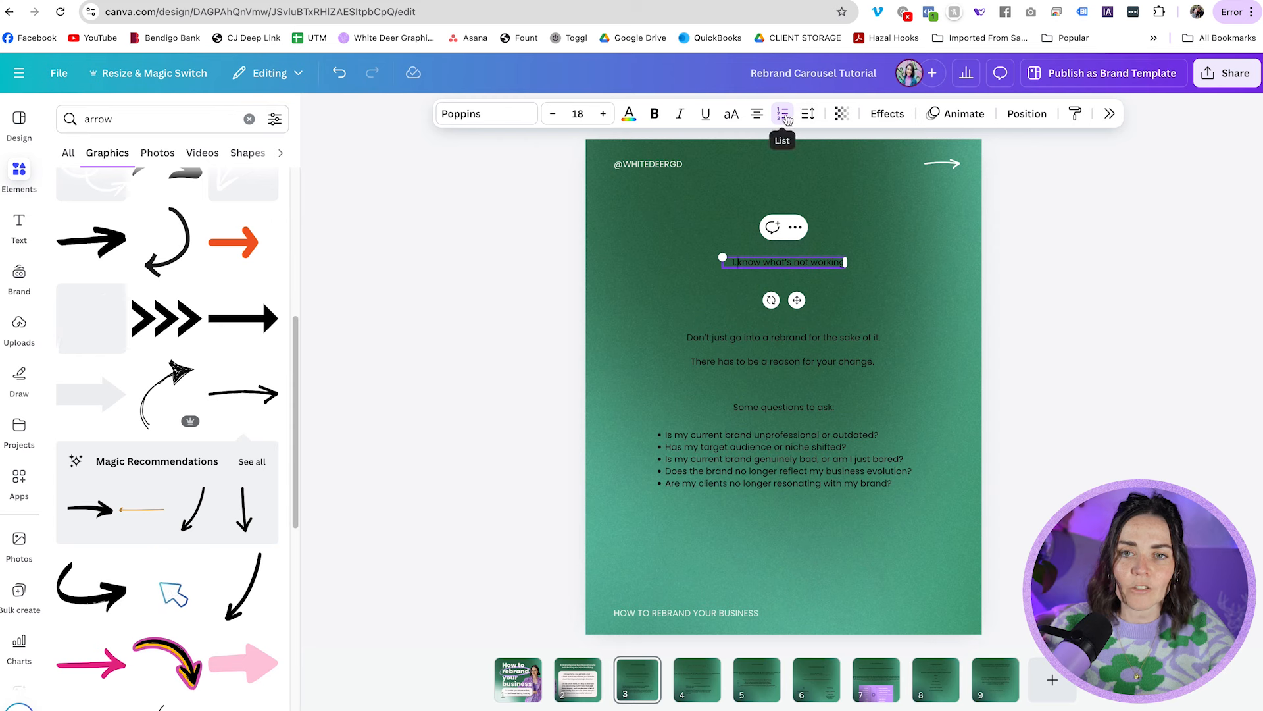
{"action": "key", "text": "ctrl+z"}
- Enlarge page 3's heading "1. know what's not working" to size 36.5 and shift it closer to the page's center
{"action": "left_click", "coordinate": [906, 264]}
{"action": "left_click", "coordinate": [755, 265]}
{"action": "mouse_move", "coordinate": [726, 257]}
{"action": "left_mouse_down"}
{"action": "mouse_move", "coordinate": [659, 223]}
{"action": "mouse_move", "coordinate": [608, 245]}
{"action": "mouse_move", "coordinate": [733, 266]}
{"action": "left_mouse_up"}
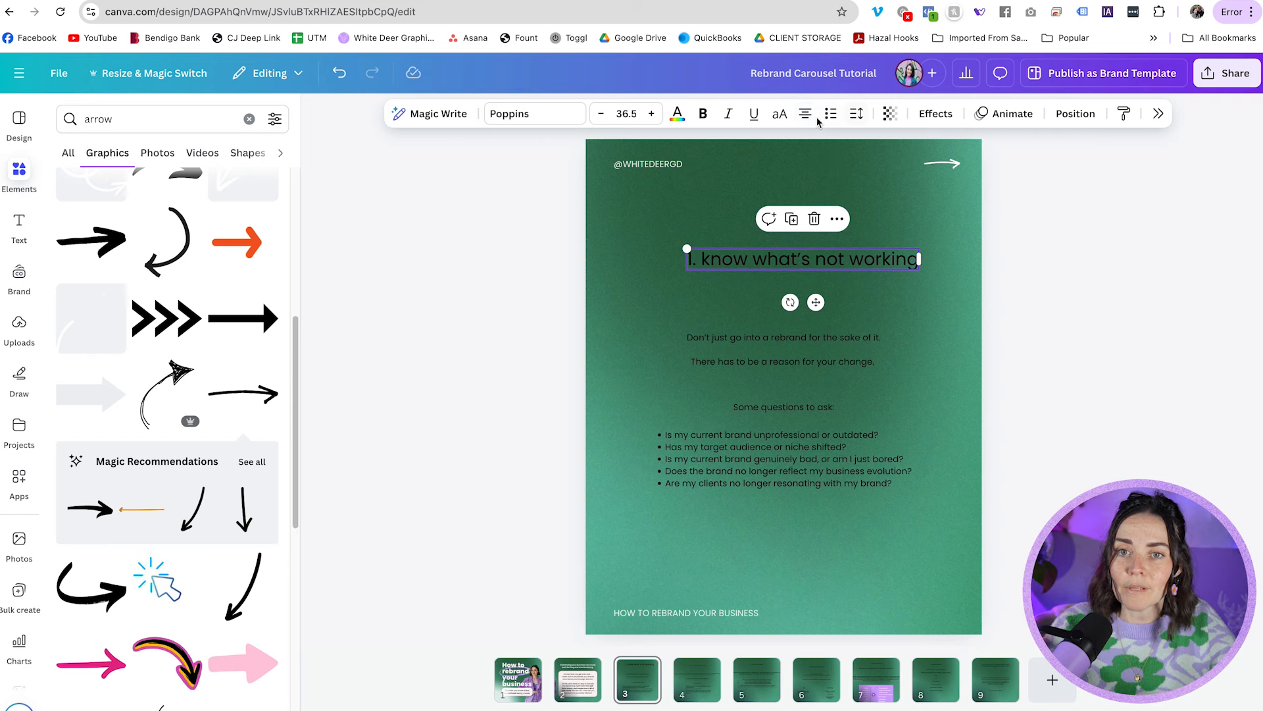
{"action": "left_click", "coordinate": [927, 262]}
{"action": "left_click", "coordinate": [890, 258]}
{"action": "left_click_drag", "start_coordinate": [918, 259], "coordinate": [684, 258]}
{"action": "left_click", "coordinate": [929, 295]}
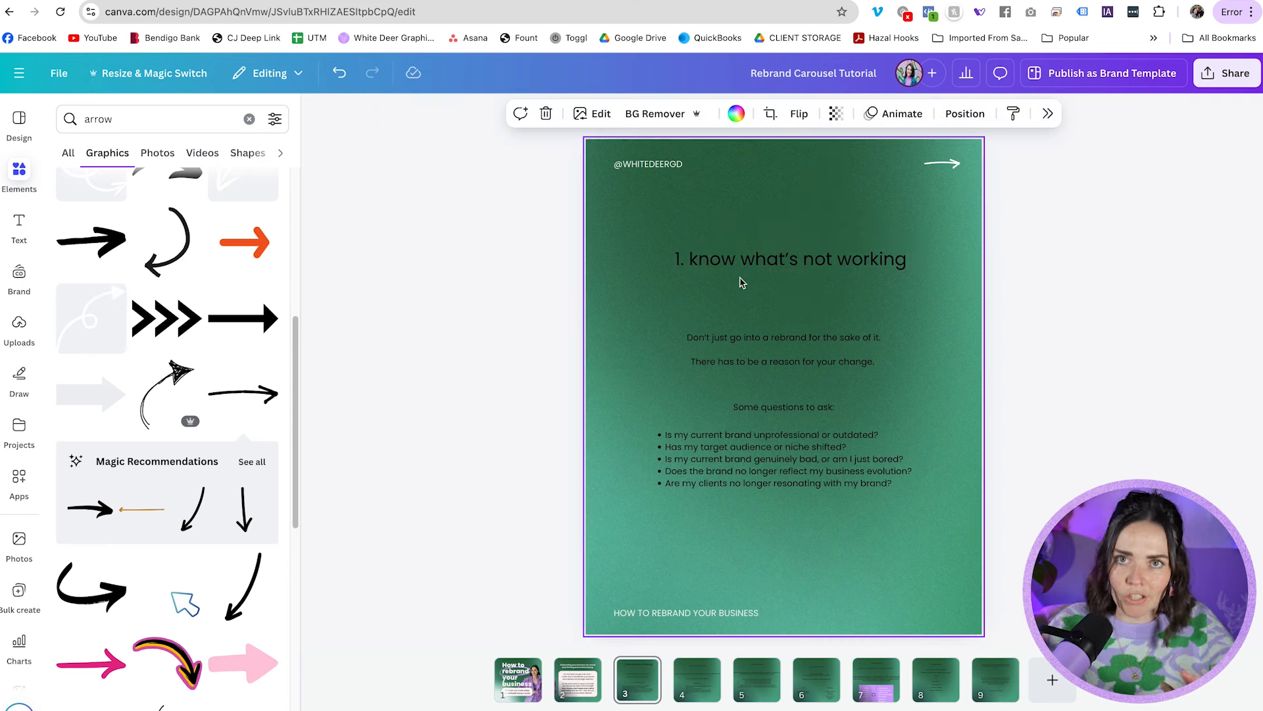
- Move page 3's heading up, place the two intro lines directly beneath it, and nudge the bulleted questions slightly down
{"action": "left_click", "coordinate": [813, 263]}
{"action": "left_click_drag", "start_coordinate": [813, 263], "coordinate": [810, 239]}
{"action": "left_click_drag", "start_coordinate": [810, 347], "coordinate": [807, 279]}
{"action": "left_click_drag", "start_coordinate": [704, 435], "coordinate": [704, 439]}
{"action": "left_click", "coordinate": [845, 358]}
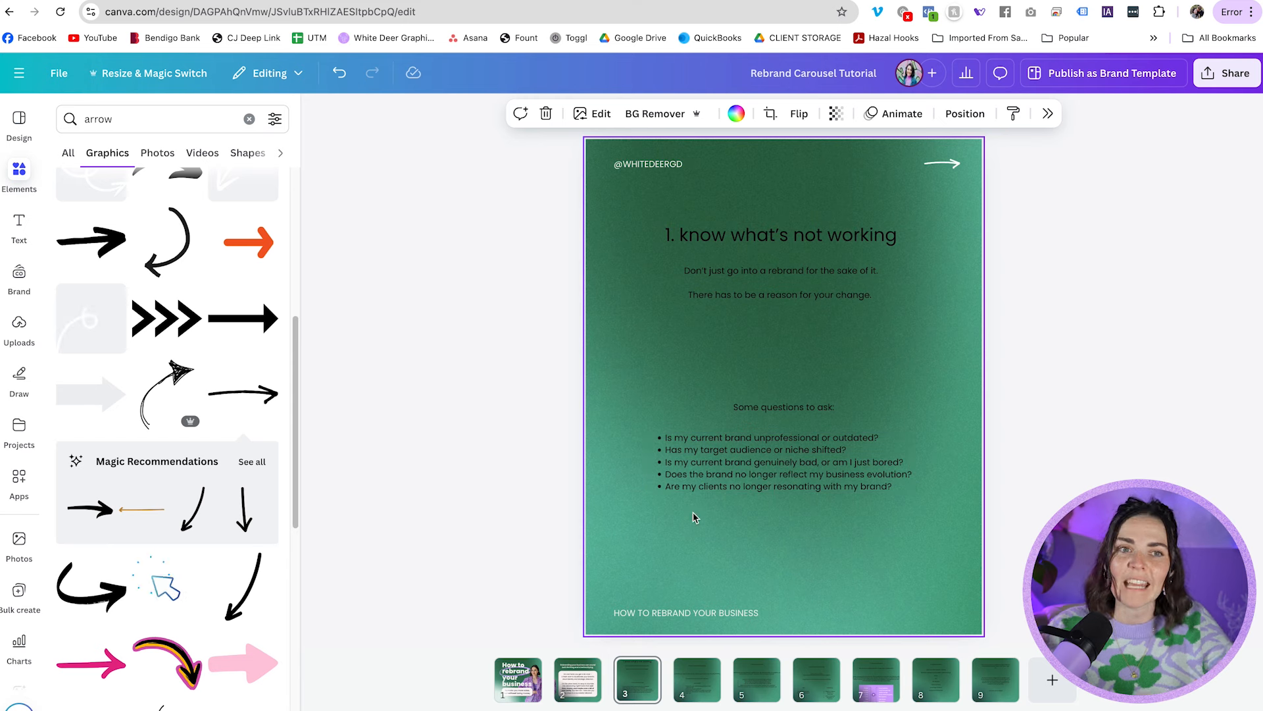
- Copy page 2's off-white box onto page 3 and shorten it from above to fit the questions area
{"action": "left_click", "coordinate": [594, 683]}
{"action": "left_click", "coordinate": [640, 399]}
{"action": "left_click", "coordinate": [877, 326]}
{"action": "key", "text": "super+c"}
{"action": "left_click", "coordinate": [628, 688]}
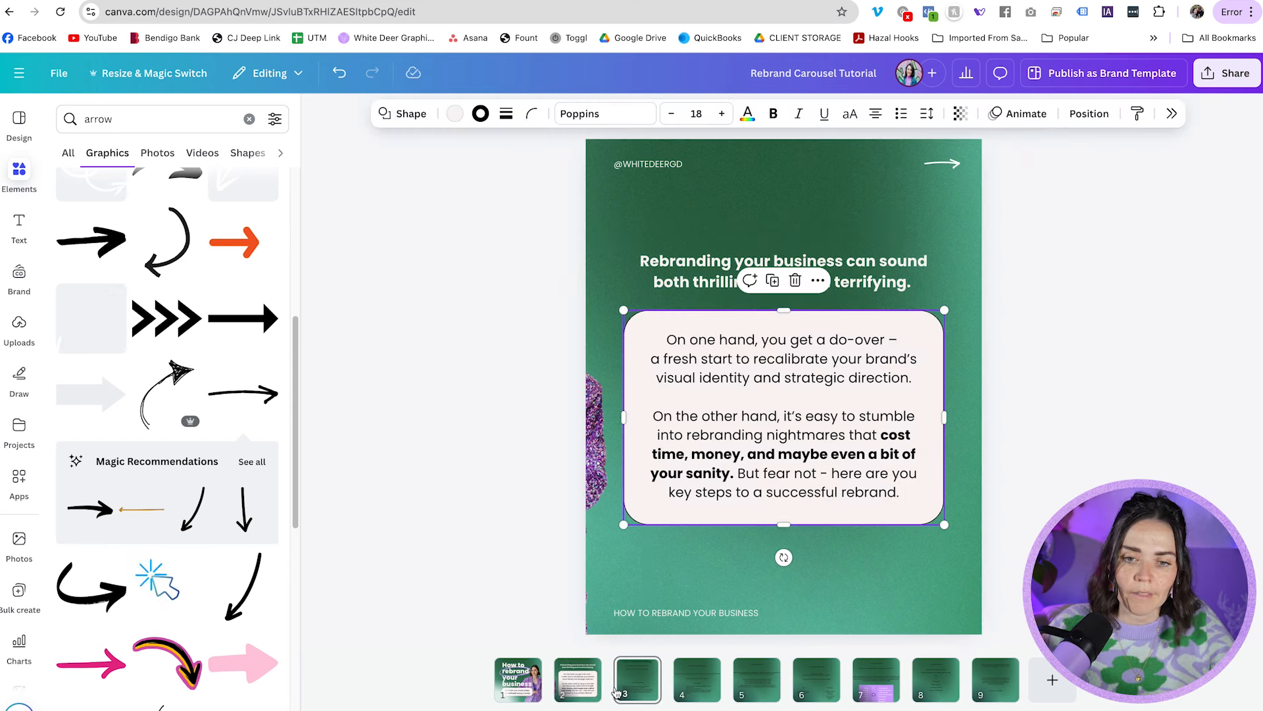
{"action": "key", "text": "super+v"}
{"action": "left_click", "coordinate": [787, 386]}
{"action": "left_click_drag", "start_coordinate": [784, 310], "coordinate": [793, 398]}
- Enlarge the bulleted questions inside the box and place "Some questions to ask:" above them, aligned with the list's left side
{"action": "left_click", "coordinate": [805, 452]}
{"action": "left_click_drag", "start_coordinate": [804, 452], "coordinate": [791, 437]}
{"action": "left_click", "coordinate": [916, 450]}
{"action": "left_click", "coordinate": [901, 442]}
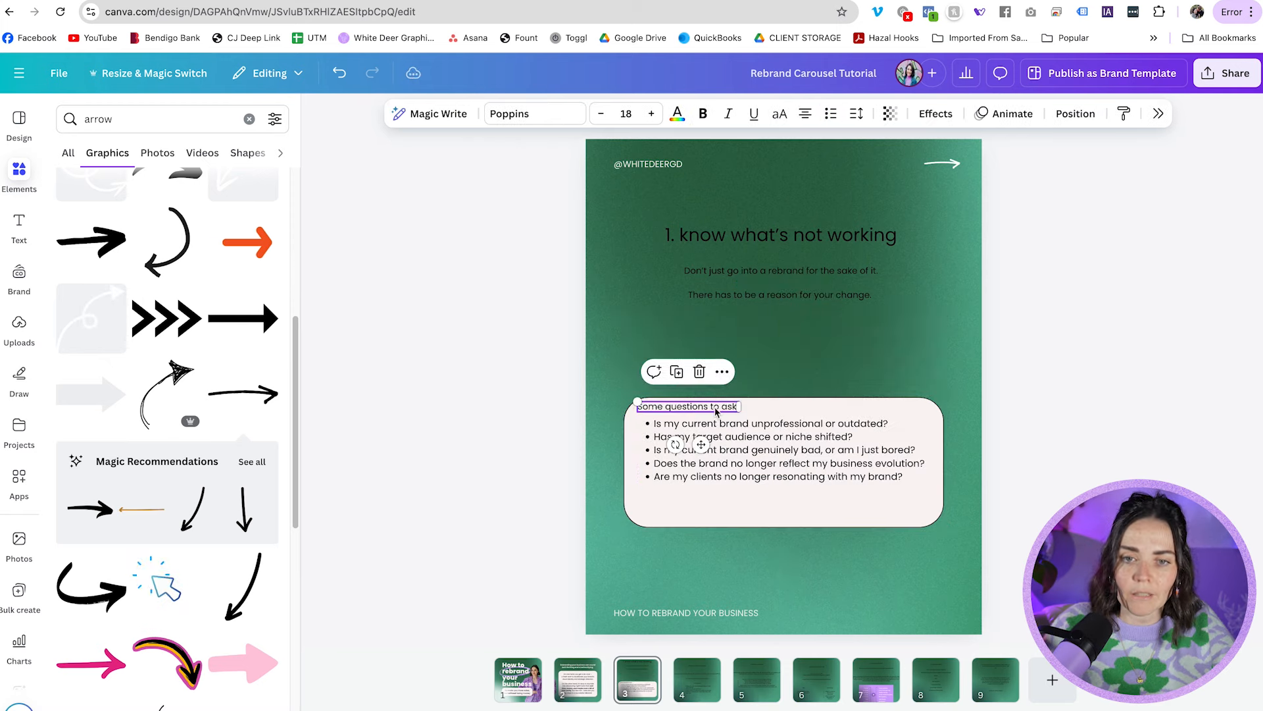
- Make "Some questions to ask:" bold at size 22.7, and move the boxed questions and the intro lines lower on page 3
{"action": "key", "text": "super+b"}
{"action": "mouse_move", "coordinate": [741, 412]}
{"action": "left_mouse_down"}
{"action": "mouse_move", "coordinate": [768, 415]}
{"action": "mouse_move", "coordinate": [747, 406]}
{"action": "left_mouse_up"}
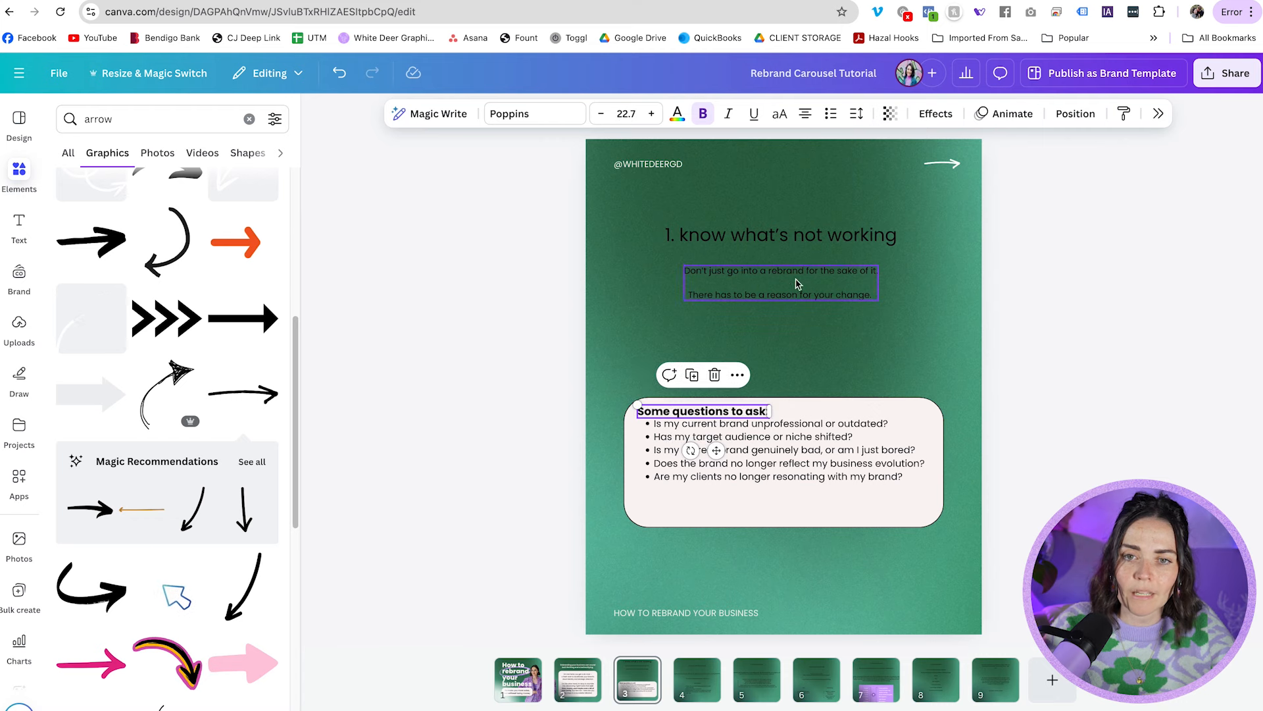
{"action": "left_click_drag", "start_coordinate": [760, 453], "coordinate": [761, 465]}
{"action": "left_click", "coordinate": [717, 411]}
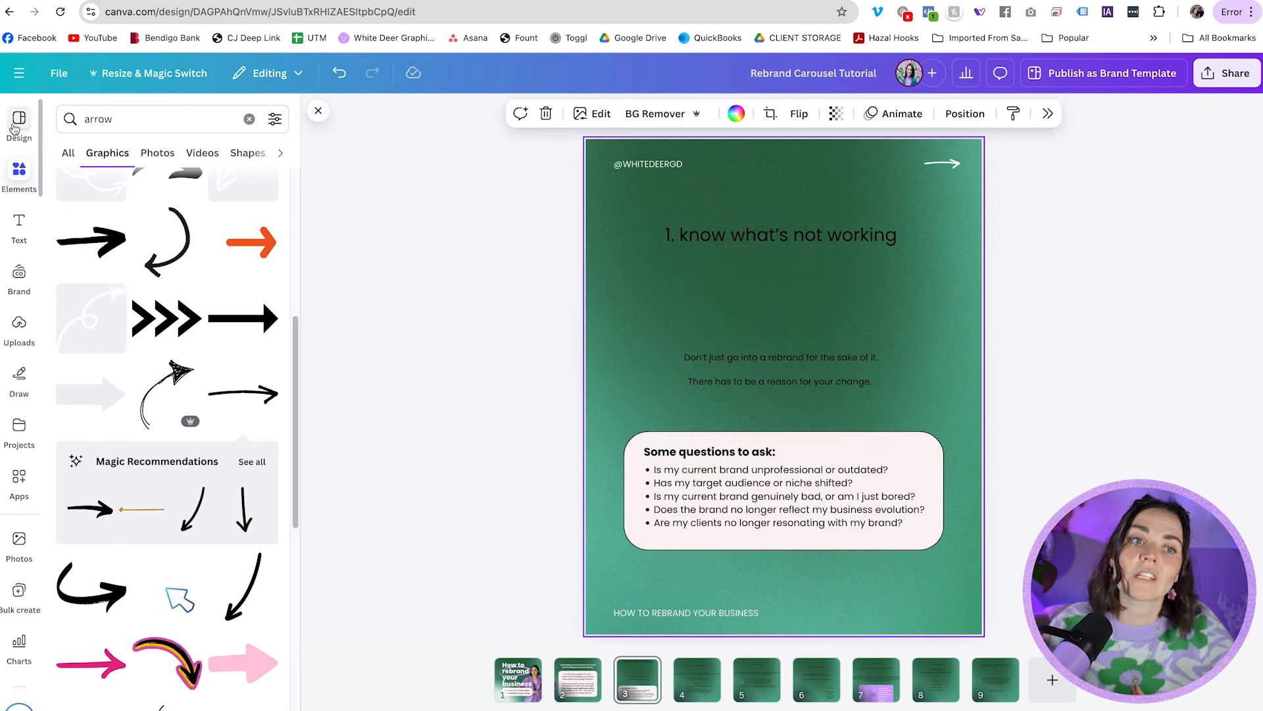
- Search the design templates for "carousel" and examine the page layouts of the Green Business Tips and Five Facts templates
{"action": "left_click", "coordinate": [18, 122]}
{"action": "left_click", "coordinate": [132, 118]}
{"action": "type", "text": "carousel"}
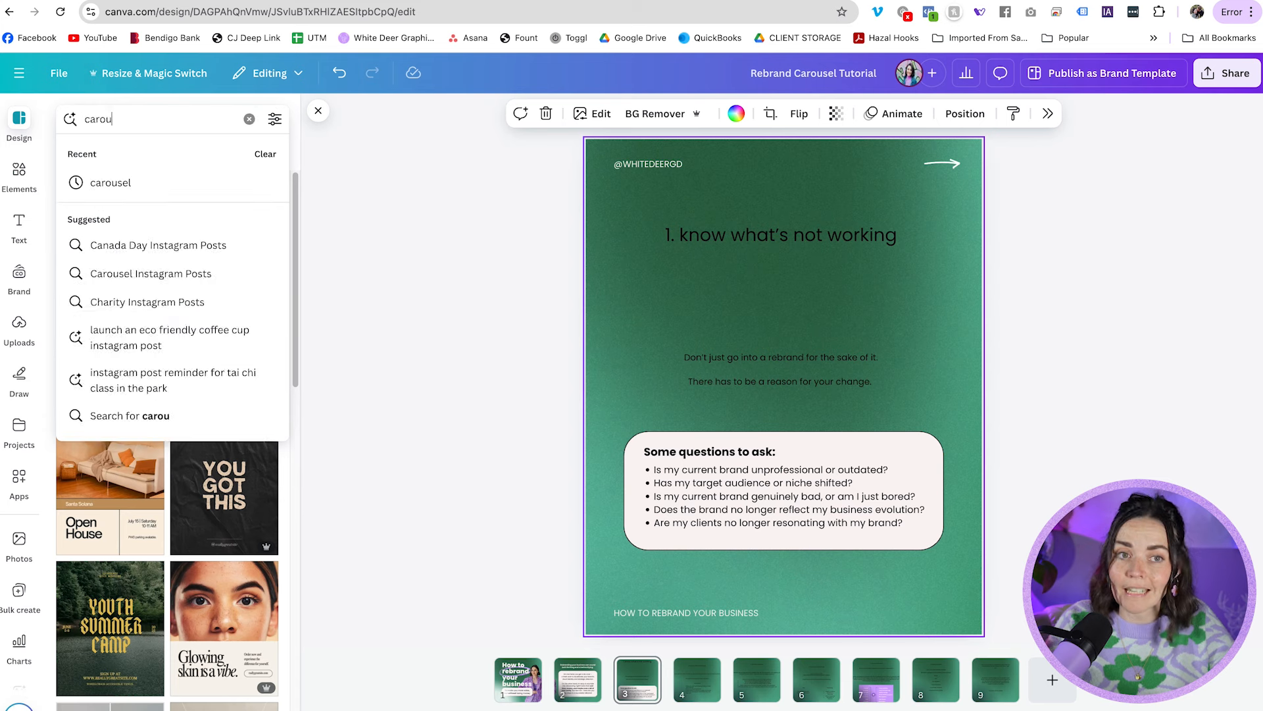
{"action": "key", "text": "Return"}
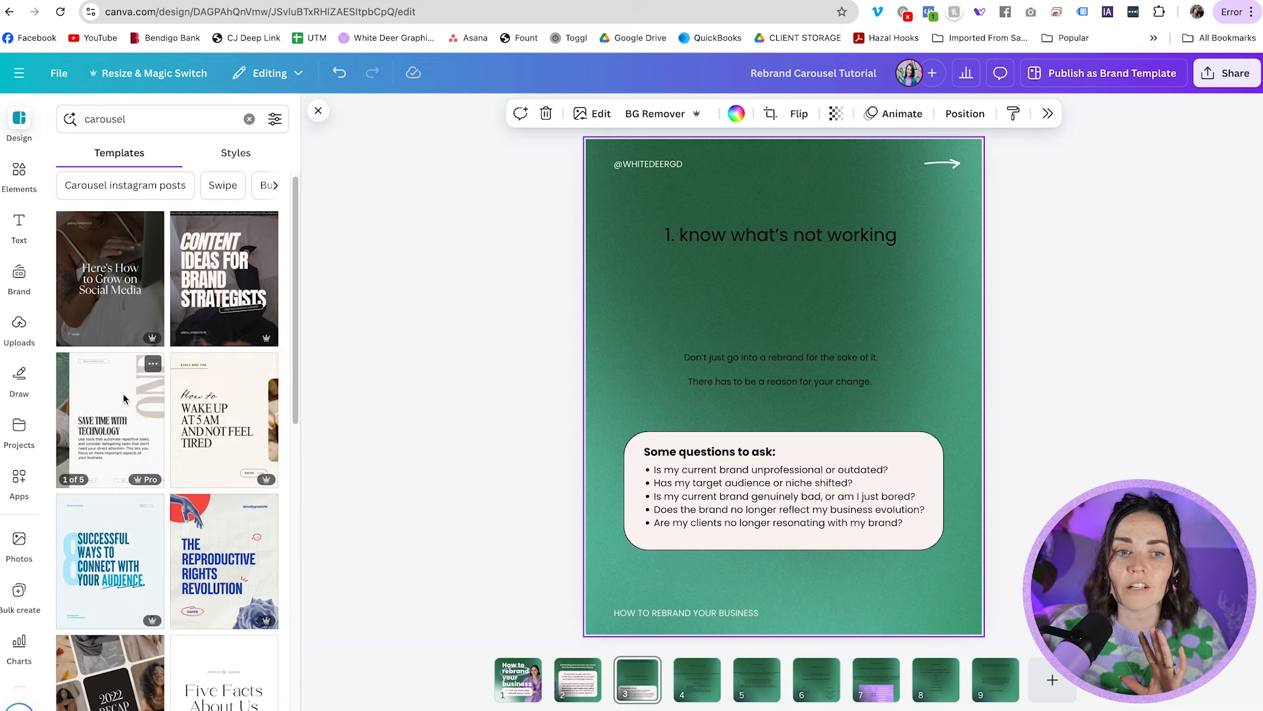
{"action": "left_click", "coordinate": [124, 393]}
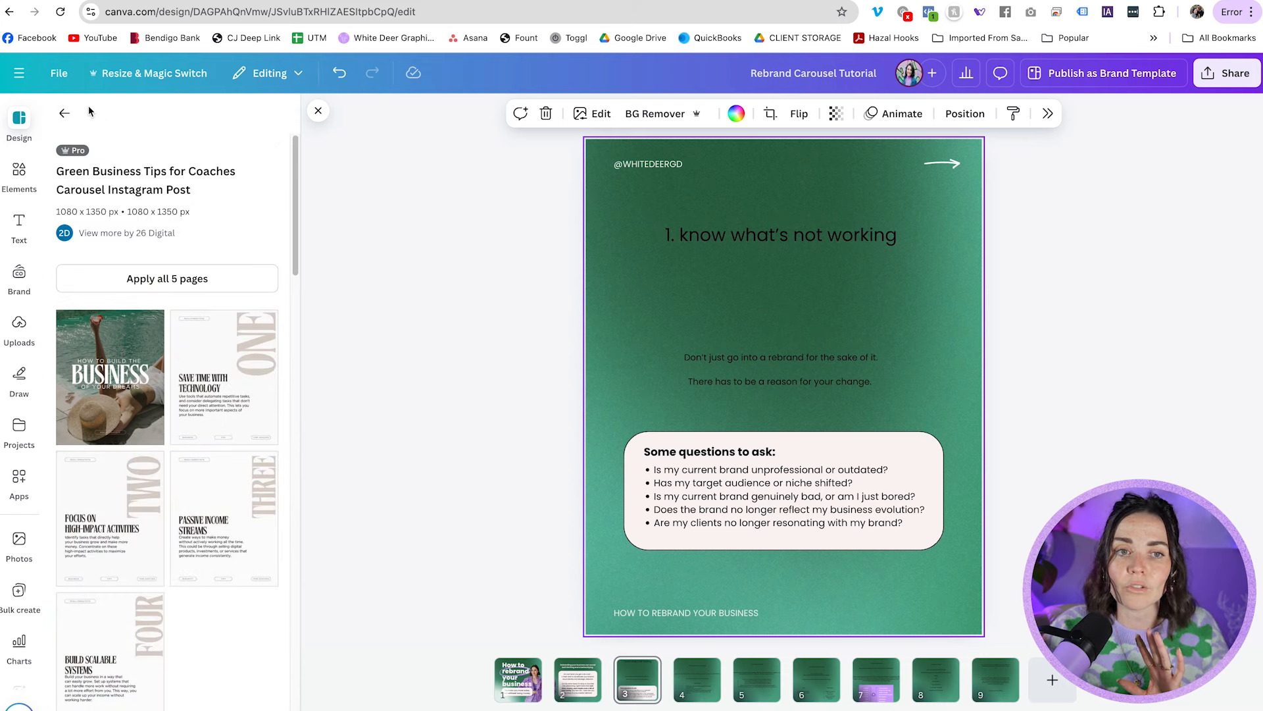
{"action": "left_click", "coordinate": [64, 114]}
{"action": "scroll", "coordinate": [197, 409], "scroll_direction": "down", "scroll_amount": 2}
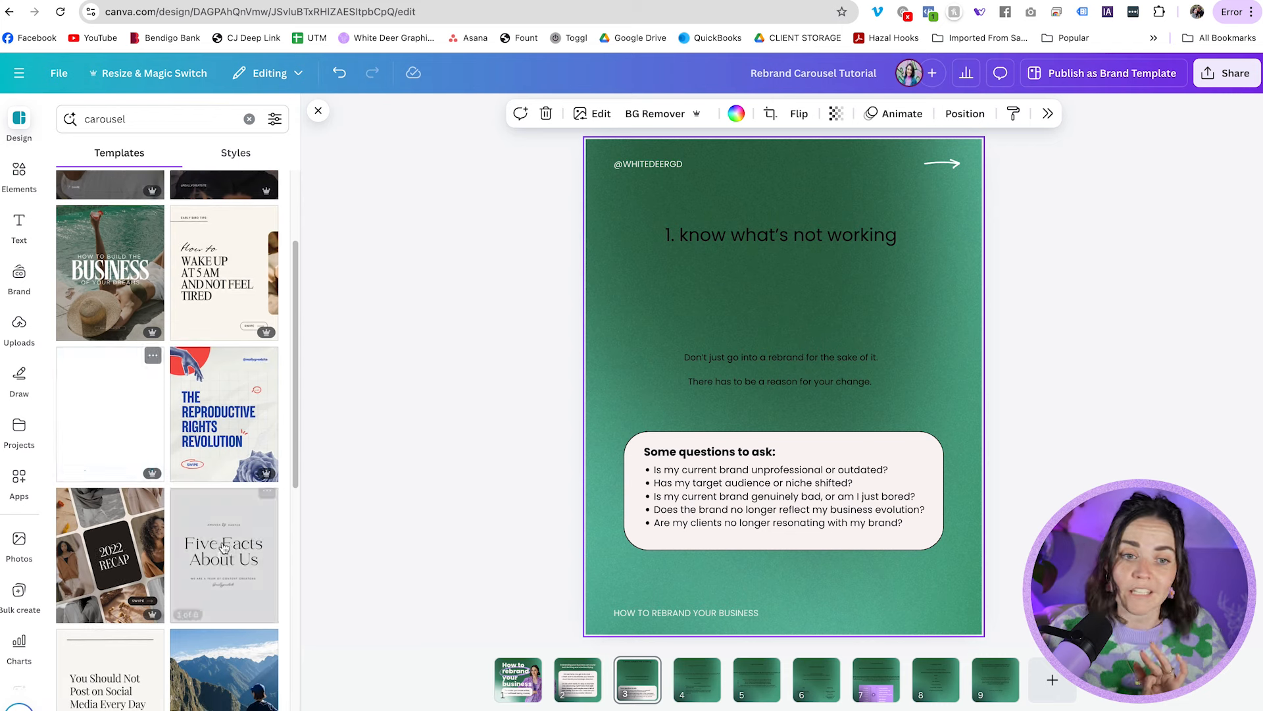
{"action": "left_click", "coordinate": [225, 520]}
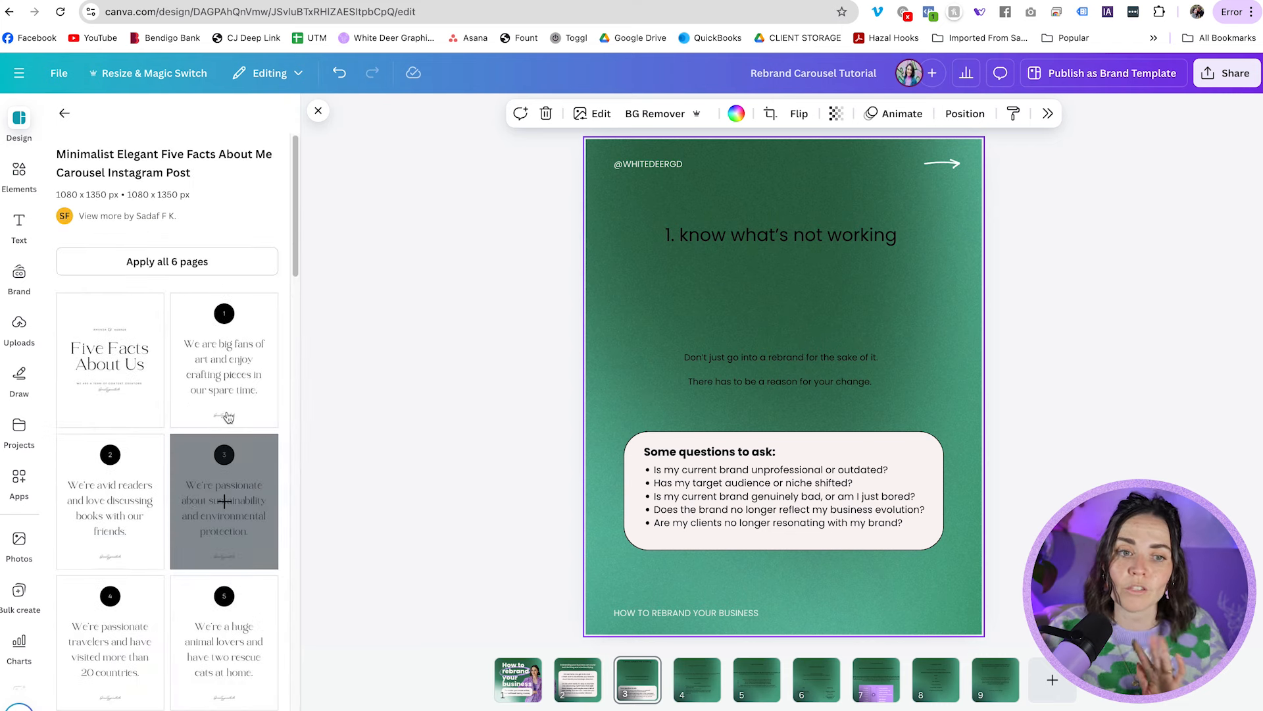
{"action": "left_click", "coordinate": [64, 116]}
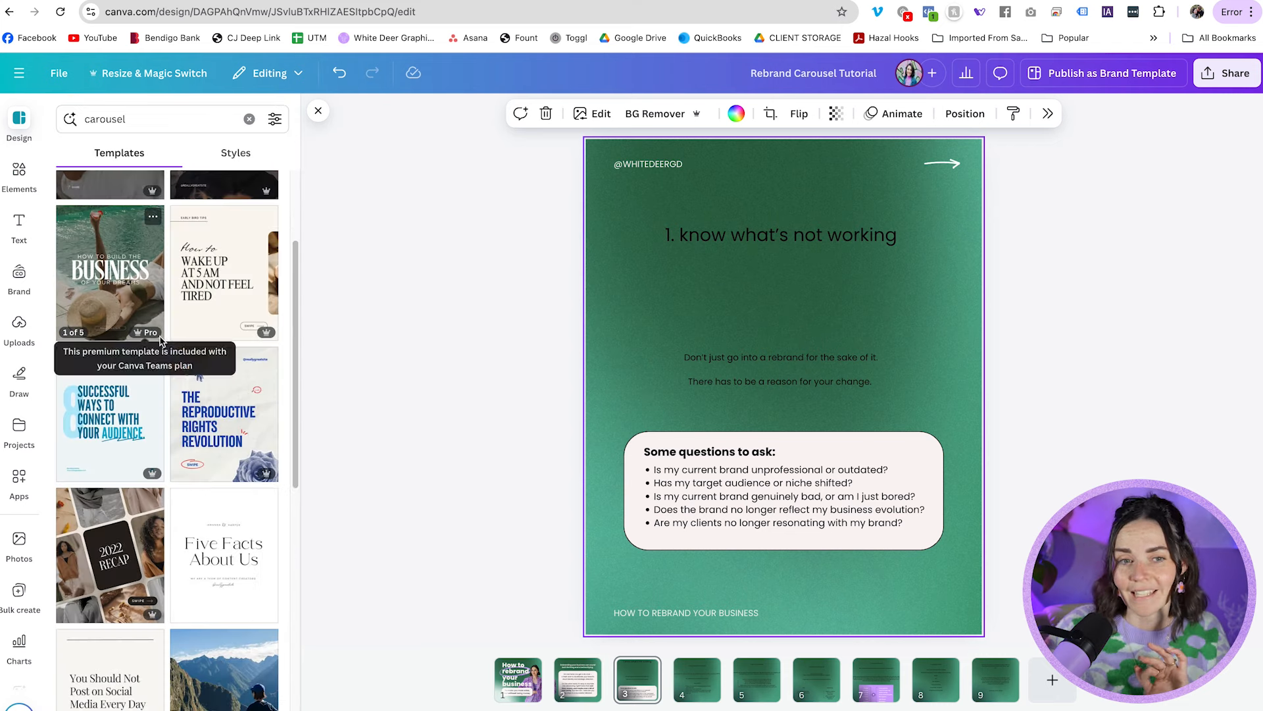
- Insert a page after page 3 and apply the "01. Have a strong why" page from the Beige Professional Minimalist How to Carousel template
{"action": "left_click", "coordinate": [219, 229]}
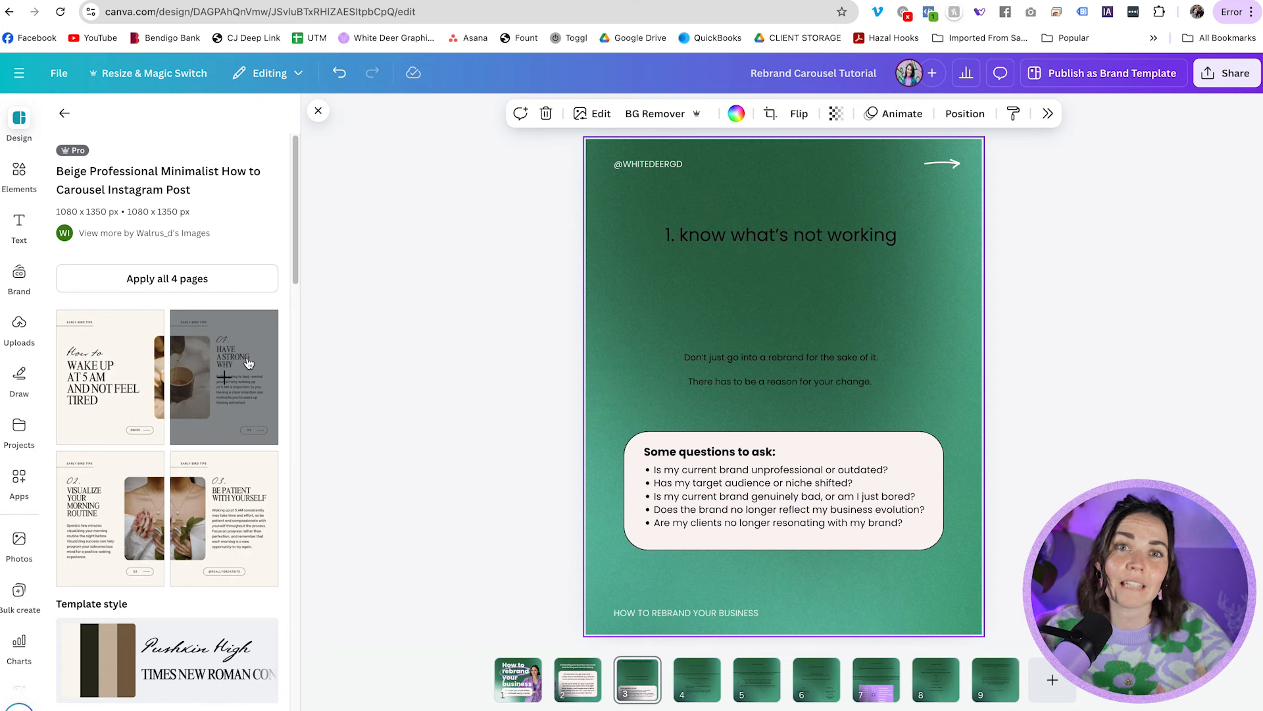
{"action": "left_click", "coordinate": [659, 682]}
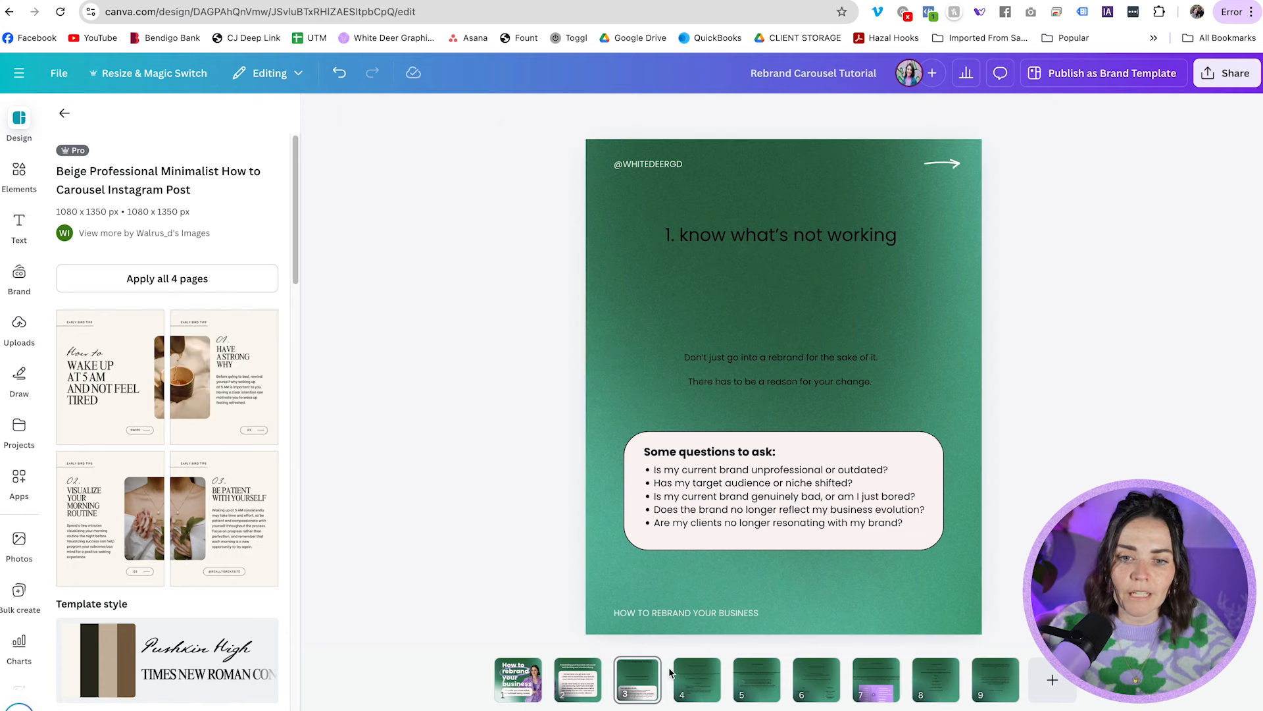
{"action": "left_click", "coordinate": [668, 677]}
{"action": "left_click", "coordinate": [224, 377]}
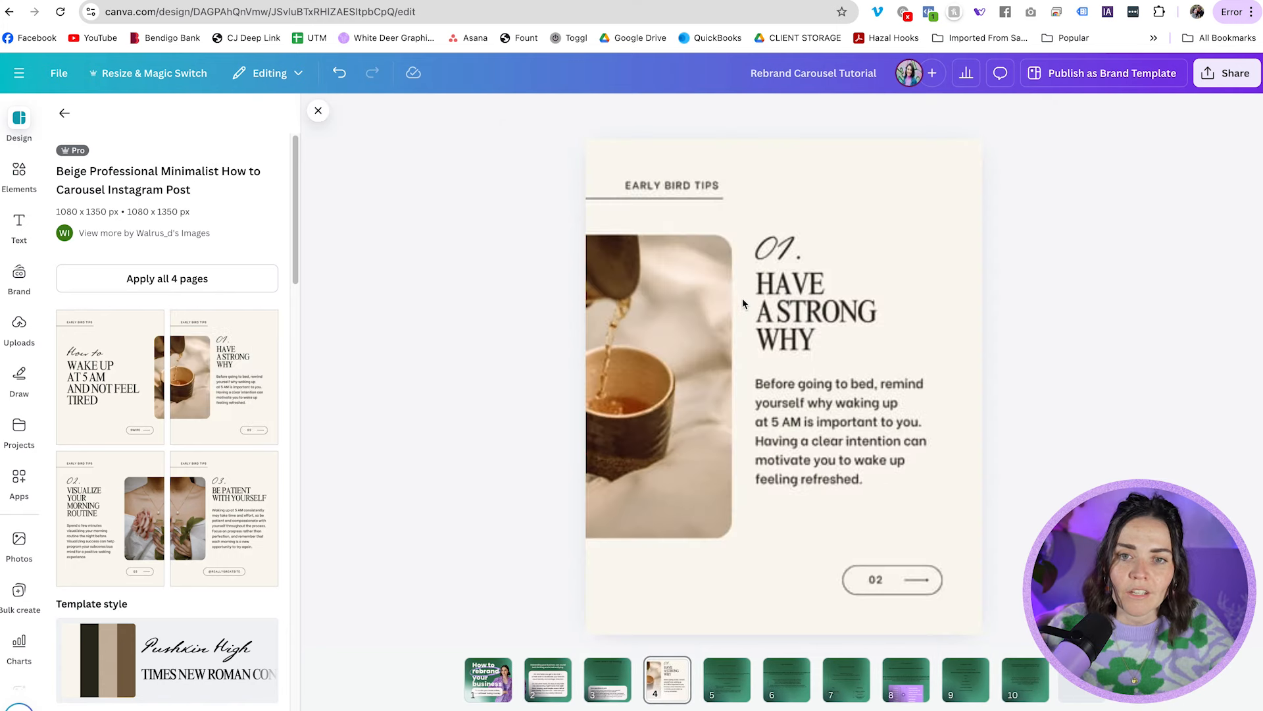
- Copy the "01." numeral and heading from page 4 onto page 3 and change the heading text to "KNOW WHAT'S NOT WORKING"
{"action": "left_click_drag", "start_coordinate": [820, 268], "coordinate": [774, 231]}
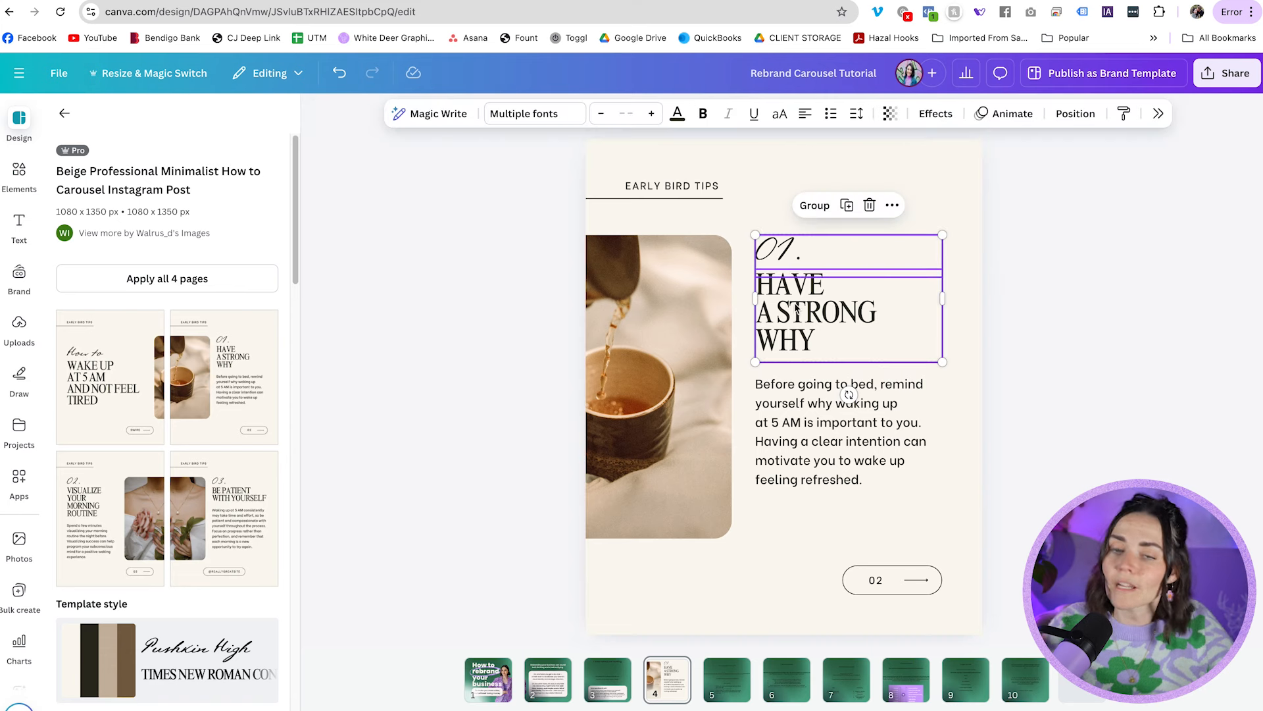
{"action": "left_click", "coordinate": [609, 678]}
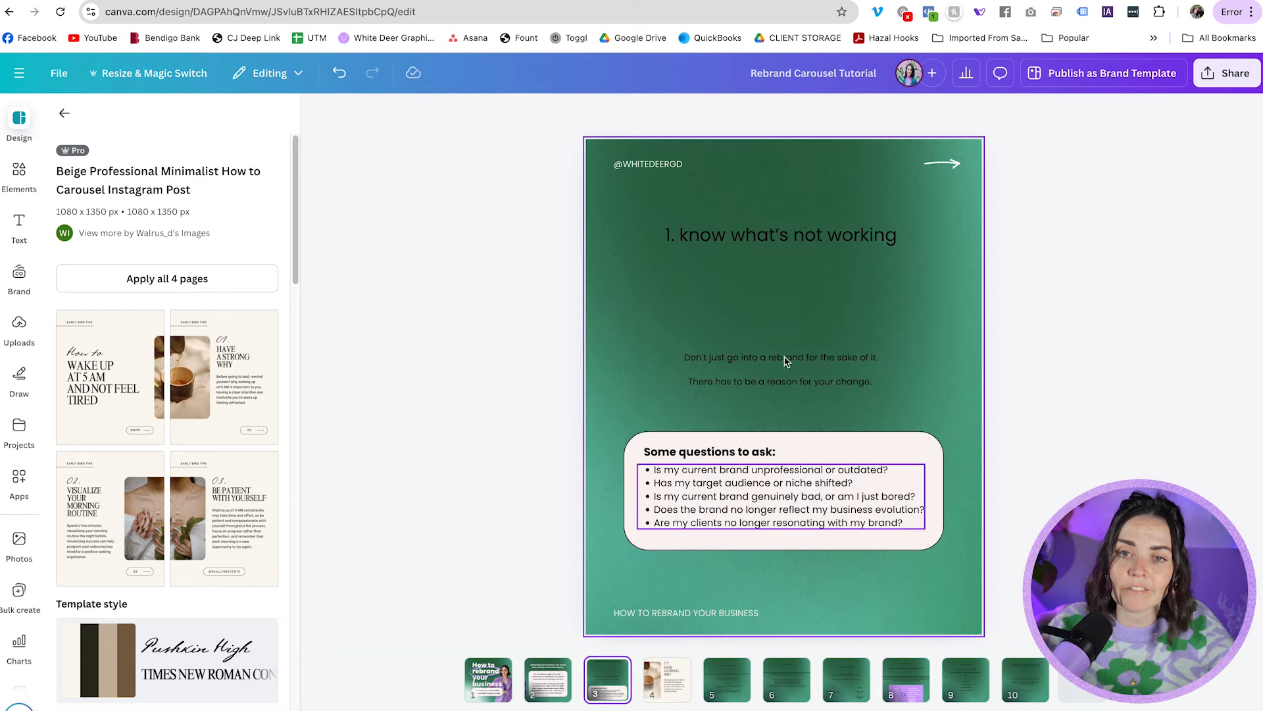
{"action": "left_click_drag", "start_coordinate": [755, 244], "coordinate": [750, 345]}
{"action": "left_click", "coordinate": [1051, 279]}
{"action": "key", "text": "super+v"}
{"action": "left_click_drag", "start_coordinate": [842, 296], "coordinate": [796, 261]}
{"action": "triple_click", "coordinate": [785, 269]}
{"action": "key", "text": "super+v"}
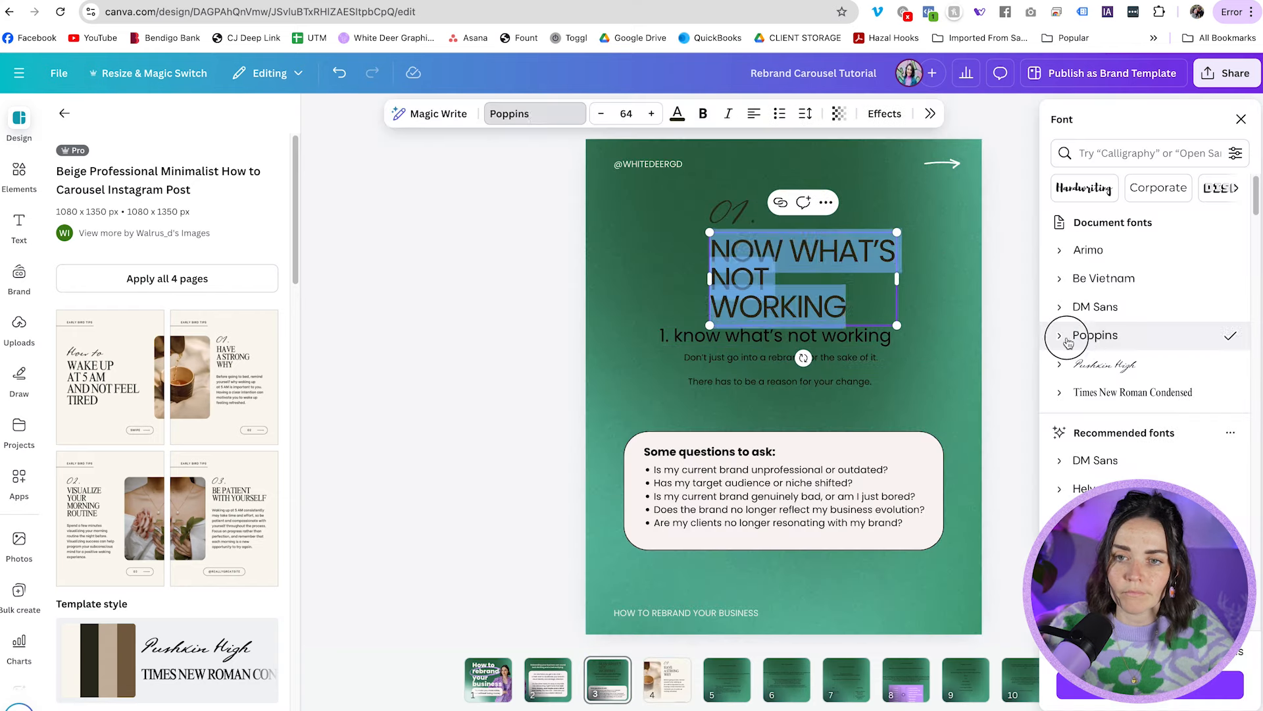
- Set the page 3 heading in bold Poppins and the "01." in Handelson Three, placing the numeral just left of the heading's first line
{"action": "left_click", "coordinate": [1060, 333]}
{"action": "left_click", "coordinate": [756, 214]}
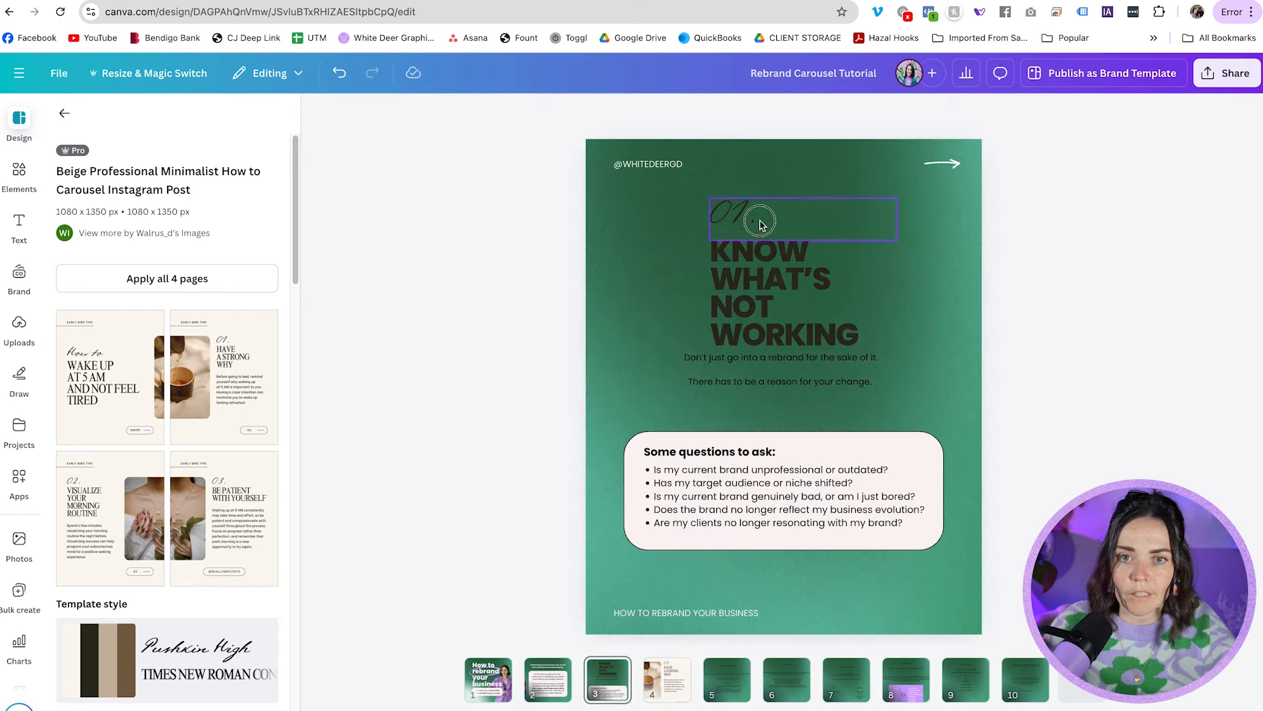
{"action": "left_click", "coordinate": [570, 120]}
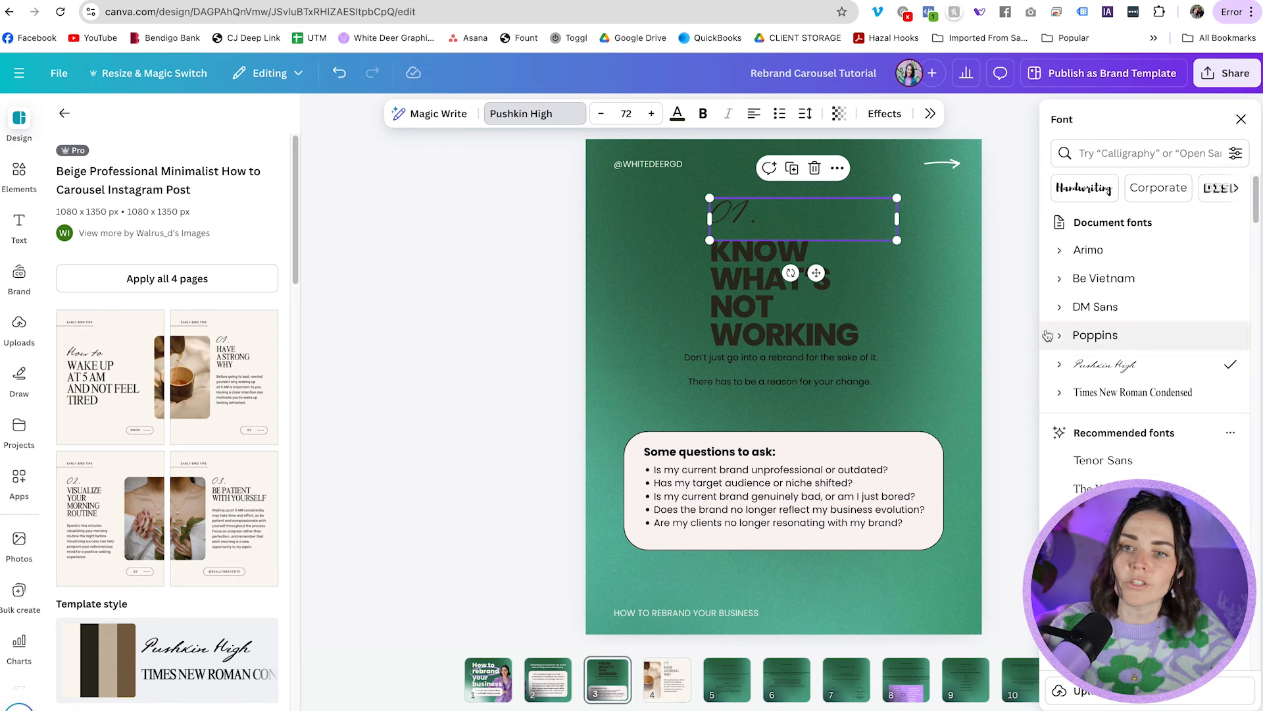
{"action": "scroll", "coordinate": [1097, 458], "scroll_direction": "down", "scroll_amount": 3}
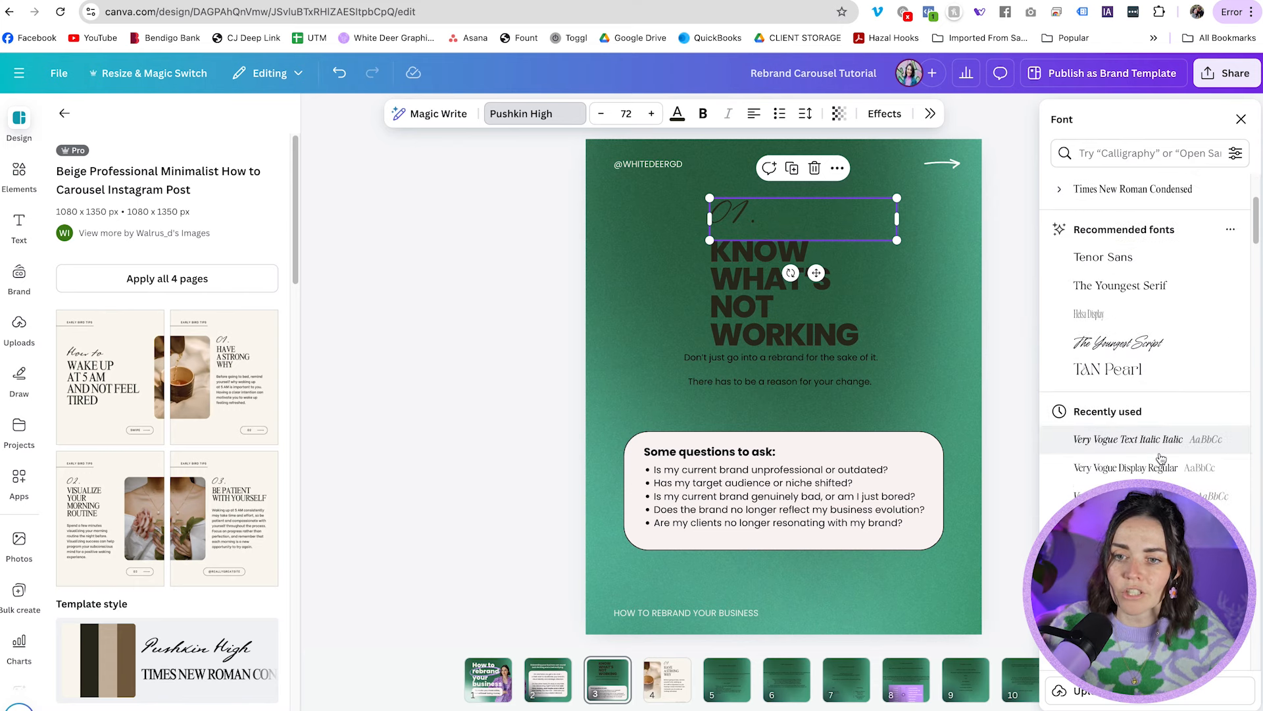
{"action": "scroll", "coordinate": [1098, 468], "scroll_direction": "down", "scroll_amount": 2}
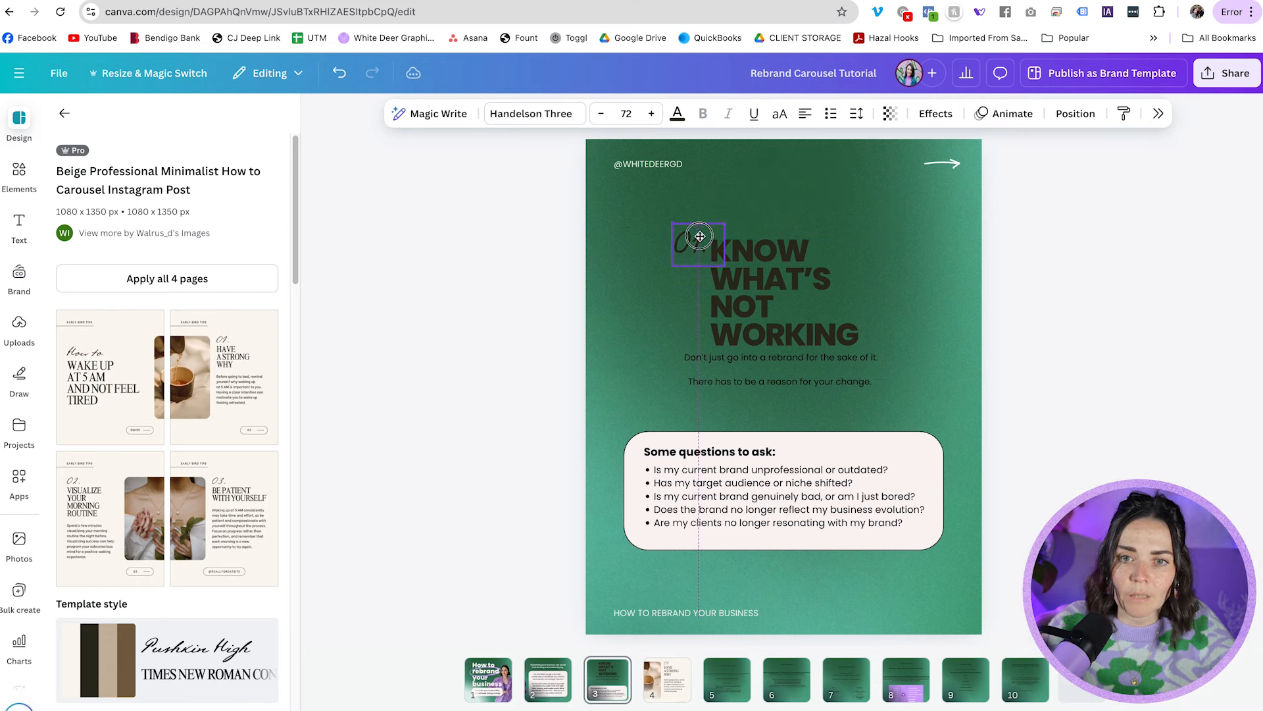
{"action": "left_click_drag", "start_coordinate": [699, 235], "coordinate": [700, 243]}
- Color the "01." light purple and the heading off-white, and widen the heading so it wraps onto three lines
{"action": "left_click", "coordinate": [678, 114]}
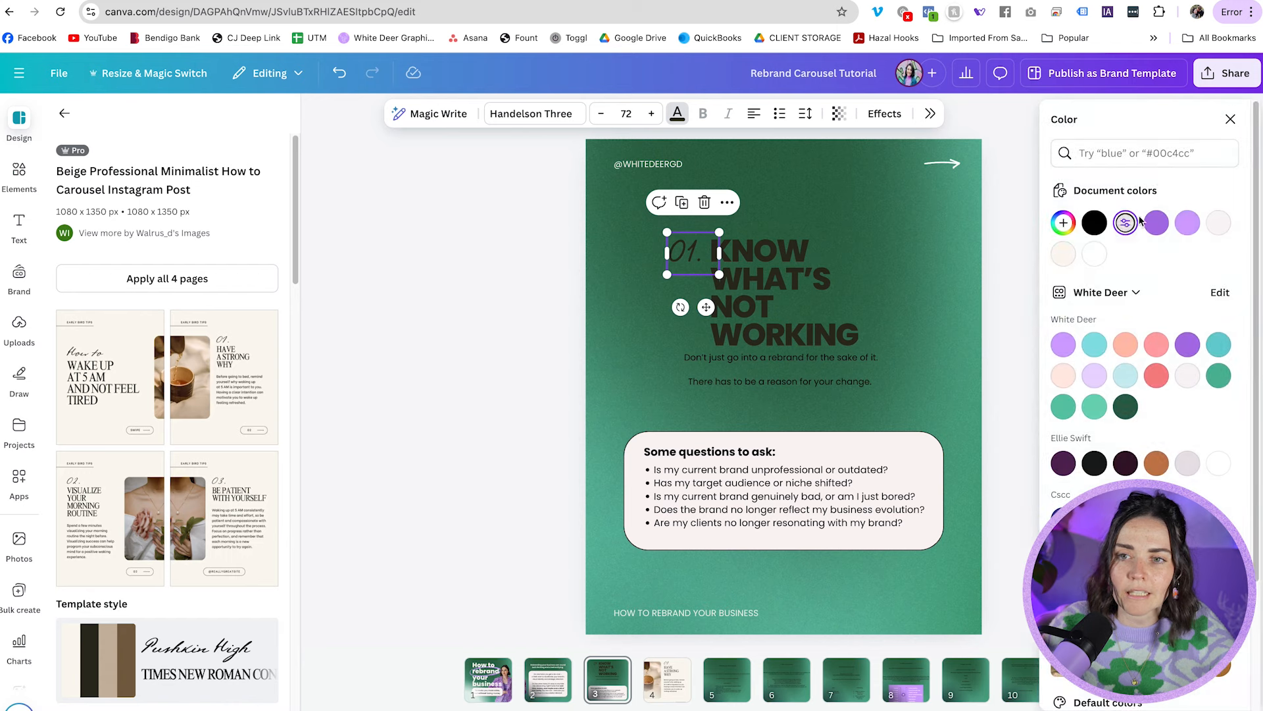
{"action": "left_click", "coordinate": [1188, 222]}
{"action": "left_click", "coordinate": [763, 296]}
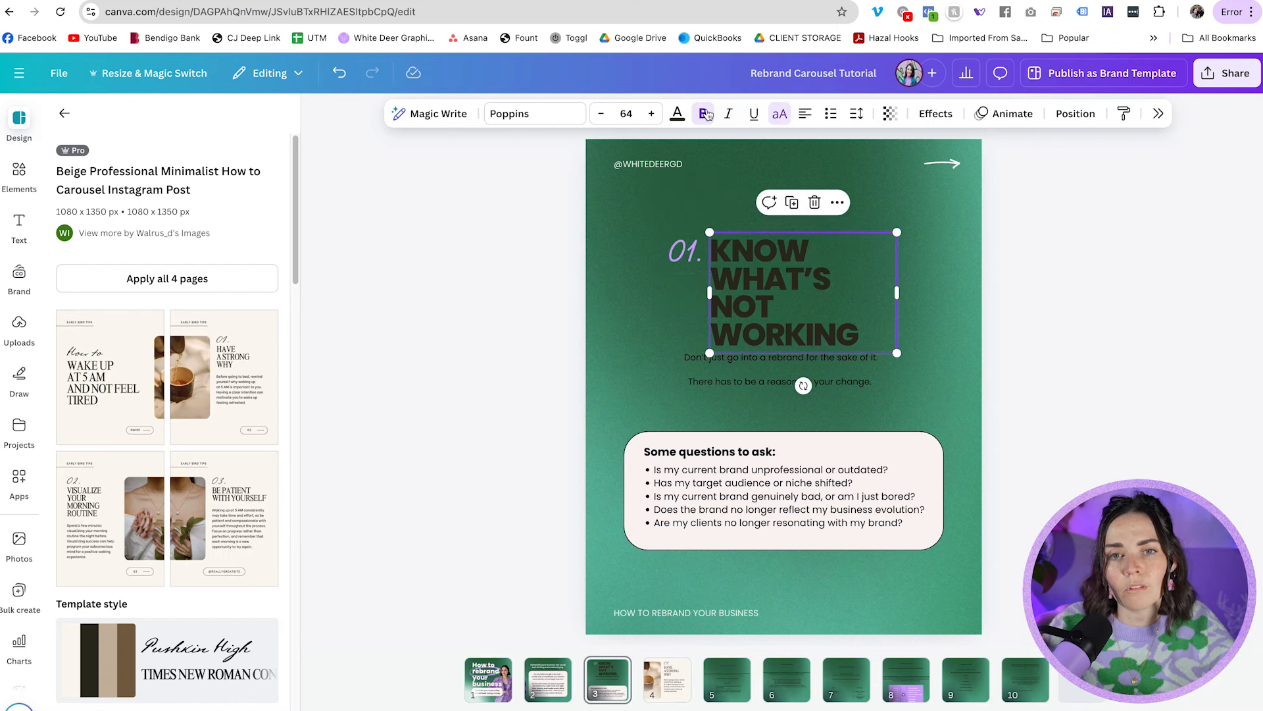
{"action": "left_click", "coordinate": [679, 115]}
{"action": "left_click", "coordinate": [1231, 225]}
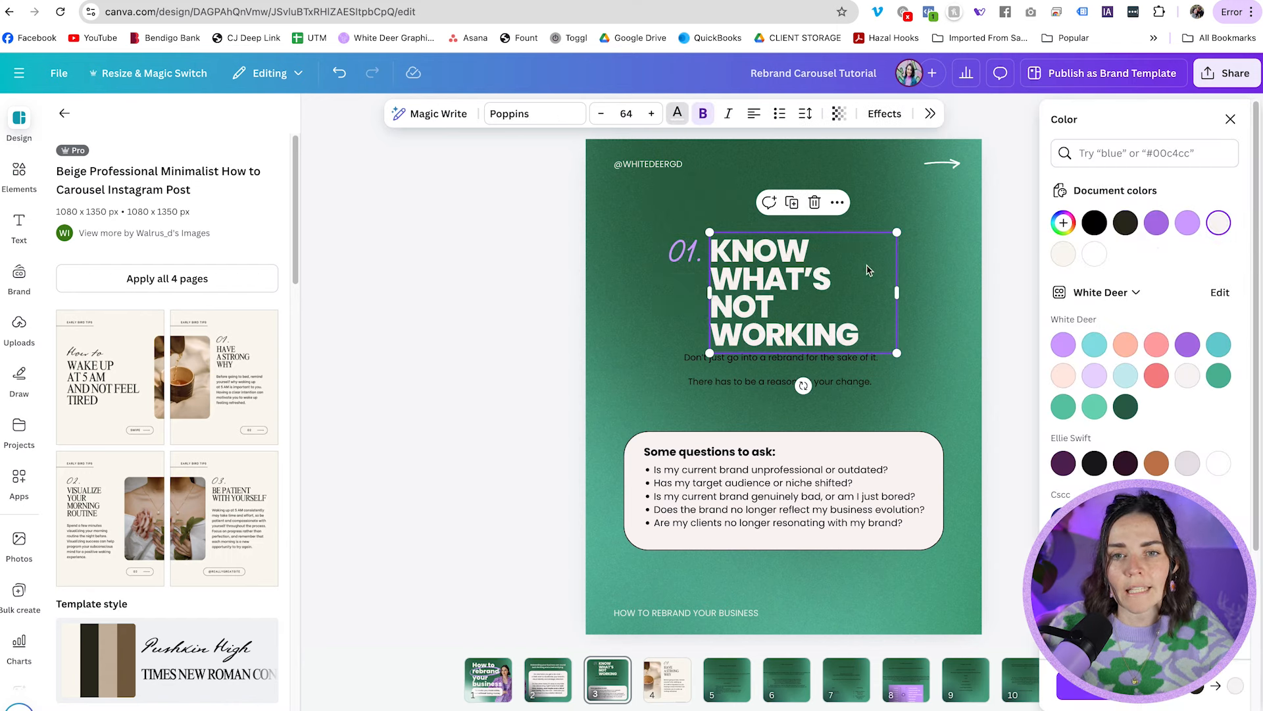
{"action": "left_click_drag", "start_coordinate": [896, 293], "coordinate": [921, 292]}
{"action": "left_click", "coordinate": [934, 309]}
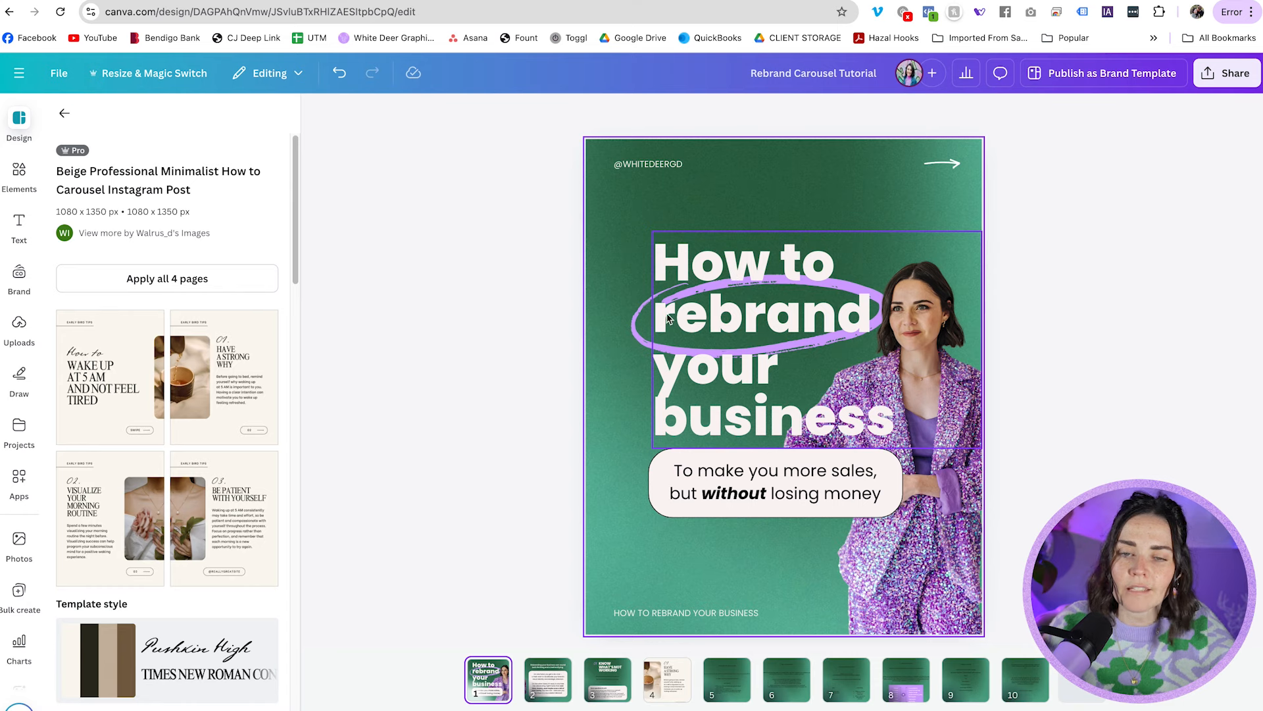
- Copy the purple hand-drawn circle from page 1 around the word "NOT" on page 3, and shift the whole heading slightly up and left
{"action": "left_click", "coordinate": [638, 329]}
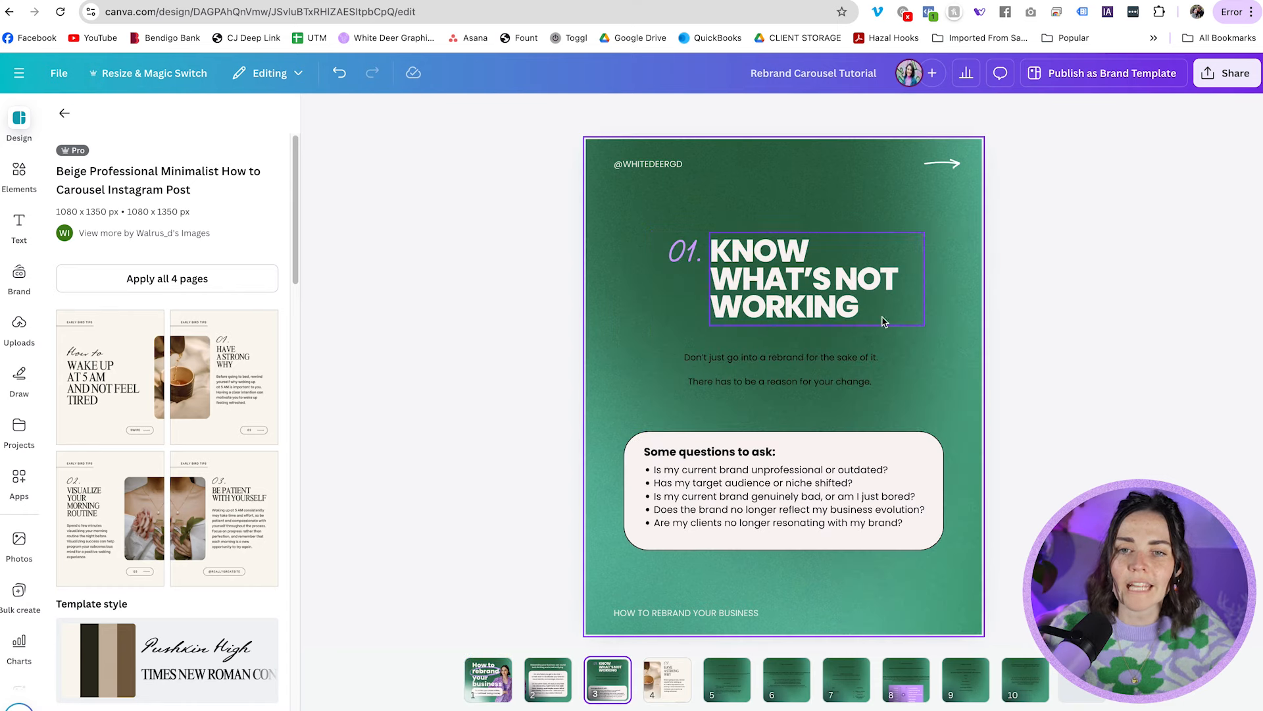
{"action": "key", "text": "ctrl+v"}
{"action": "left_click_drag", "start_coordinate": [634, 358], "coordinate": [866, 281]}
{"action": "left_click_drag", "start_coordinate": [944, 329], "coordinate": [734, 258]}
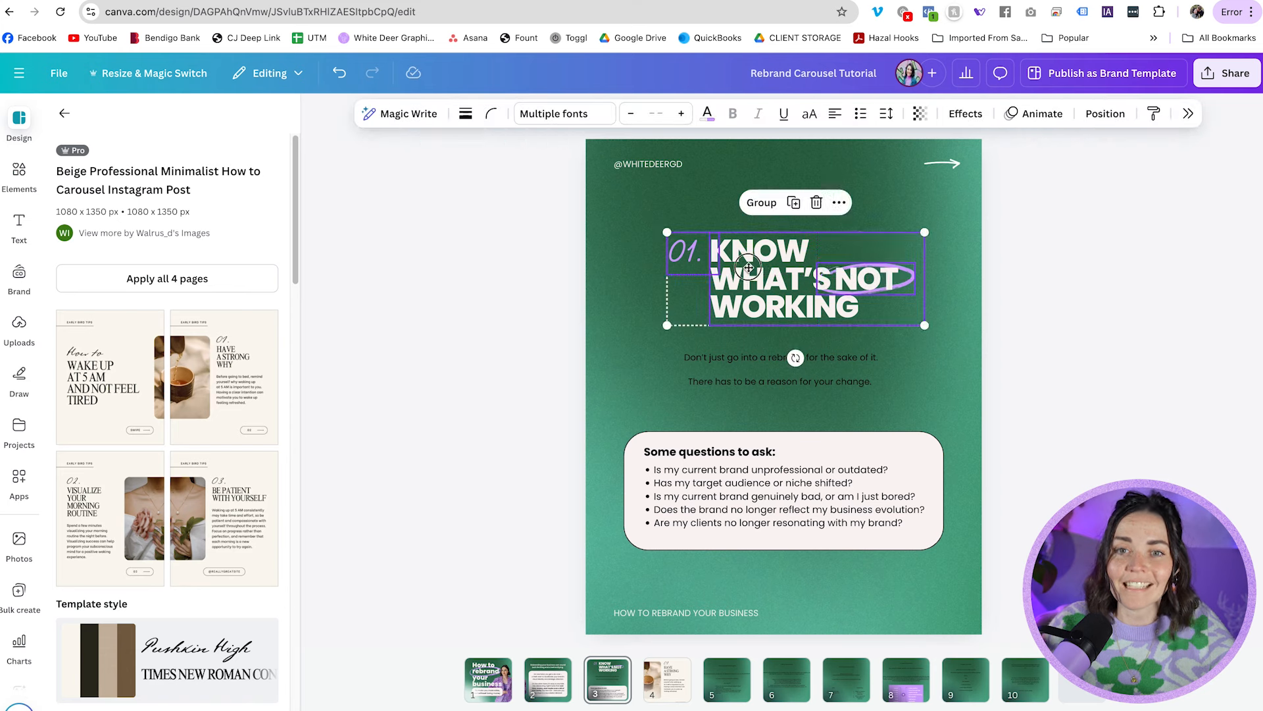
{"action": "left_click", "coordinate": [931, 361]}
{"action": "left_click", "coordinate": [796, 362]}
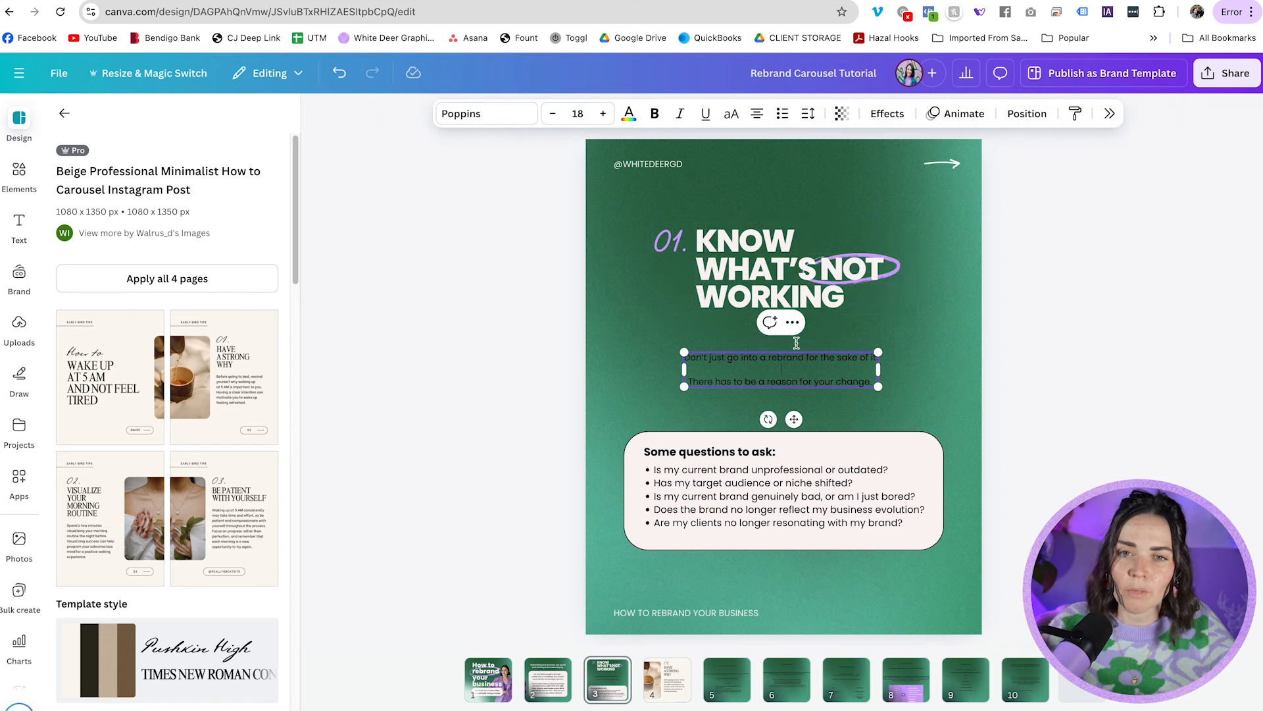
{"action": "left_click", "coordinate": [1014, 399]}
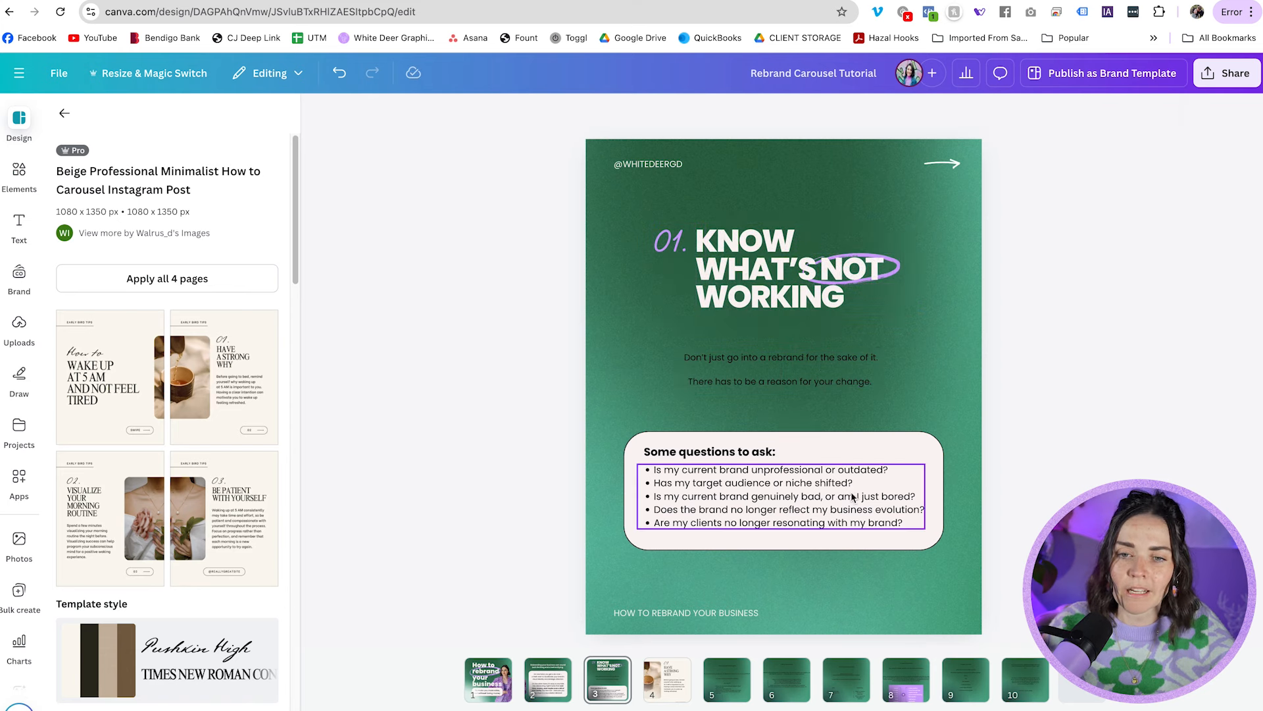
- Nudge "Some questions to ask:" and its bulleted list slightly lower inside the box
{"action": "left_click", "coordinate": [744, 473]}
{"action": "left_click", "coordinate": [736, 454], "text": "shift"}
{"action": "key", "text": "Down"}
{"action": "key", "text": "Down"}
{"action": "key", "text": "Down"}
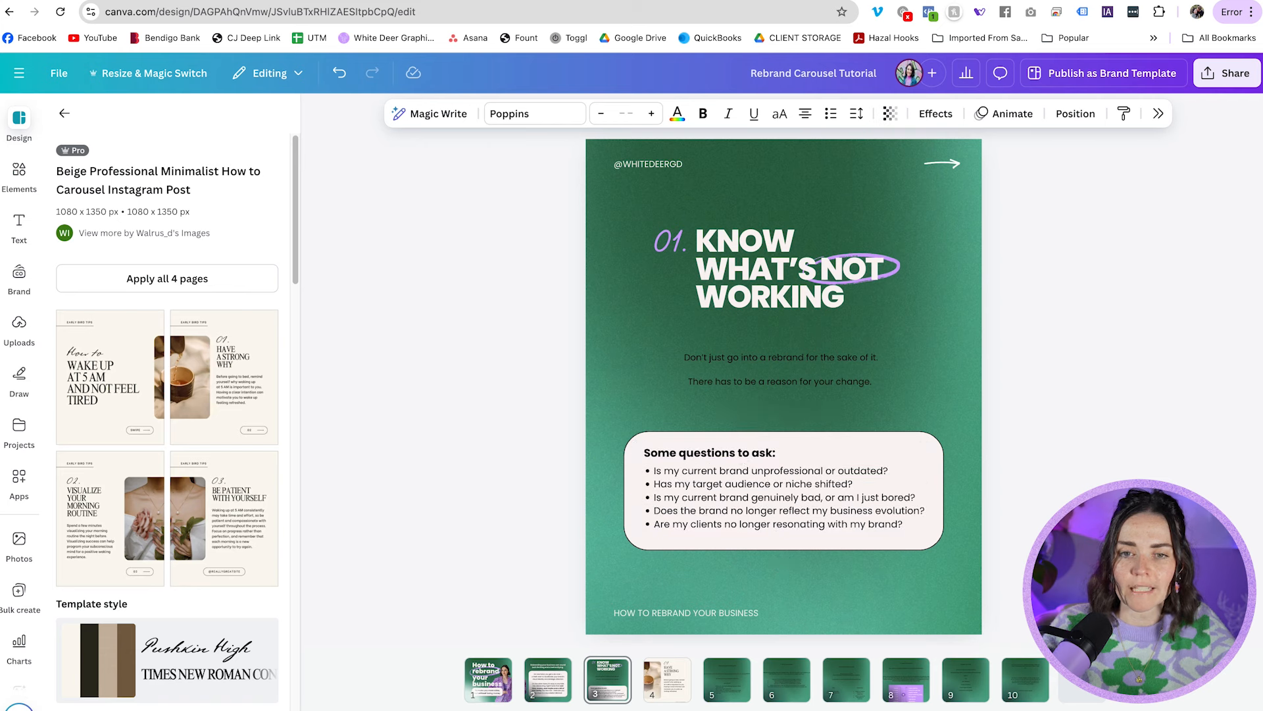
- Merge the intro lines into one left-aligned paragraph at size 27.3 and place it above the box
{"action": "left_click", "coordinate": [759, 380]}
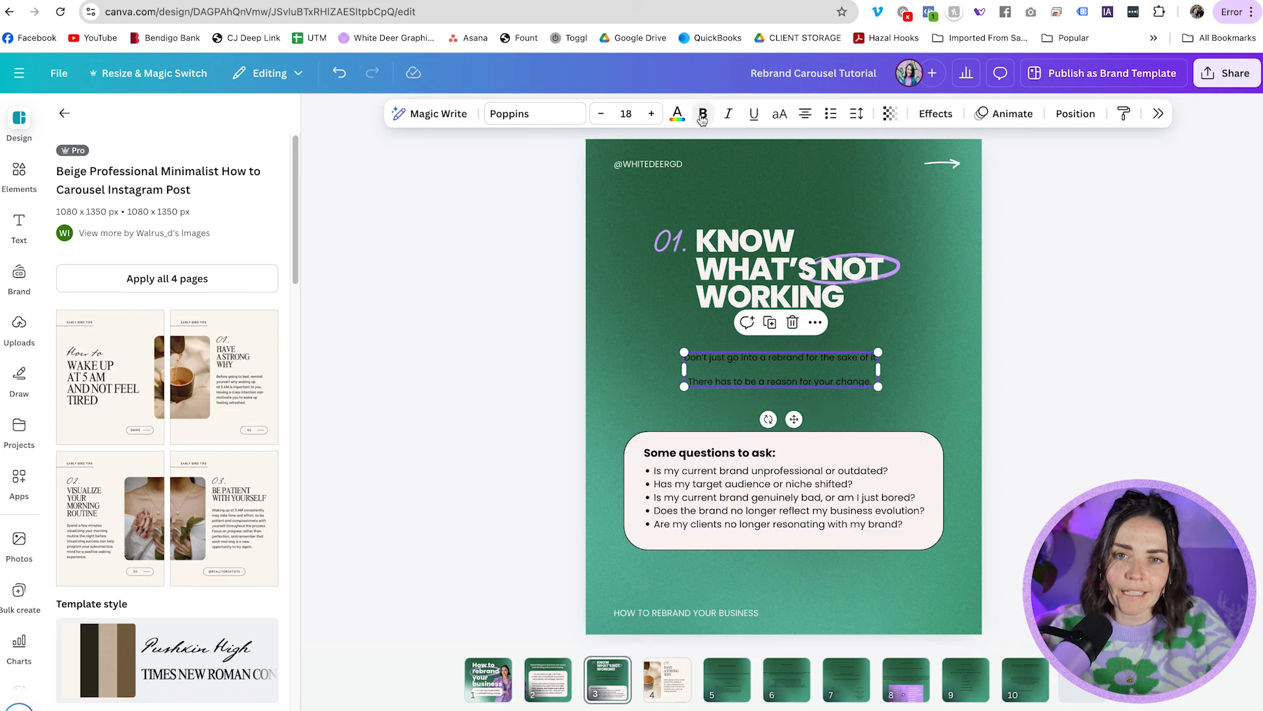
{"action": "left_click_drag", "start_coordinate": [738, 369], "coordinate": [698, 403]}
{"action": "left_click_drag", "start_coordinate": [837, 387], "coordinate": [937, 369]}
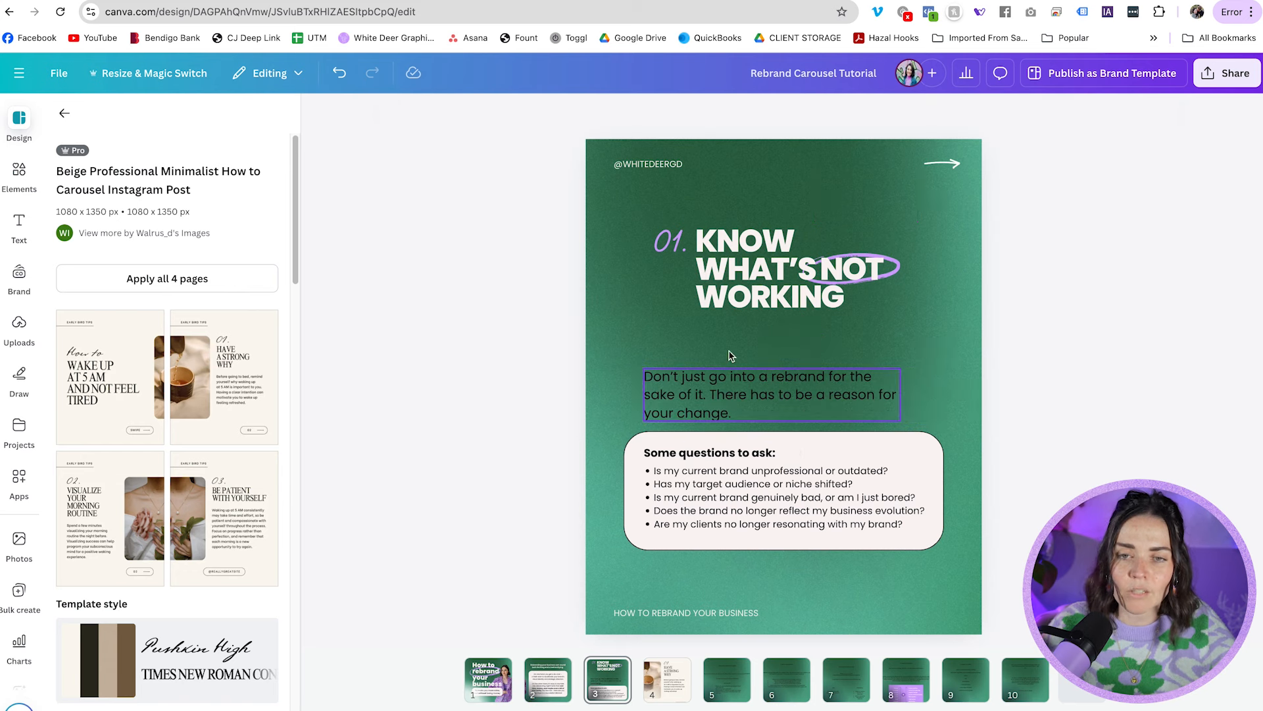
- Enlarge the heading with its numeral and circle, move the intro paragraph closer beneath it, and color the paragraph off-white
{"action": "left_click_drag", "start_coordinate": [612, 238], "coordinate": [944, 328]}
{"action": "left_click_drag", "start_coordinate": [867, 299], "coordinate": [858, 302]}
{"action": "mouse_move", "coordinate": [802, 398]}
{"action": "left_mouse_down"}
{"action": "mouse_move", "coordinate": [811, 367]}
{"action": "mouse_move", "coordinate": [806, 384]}
{"action": "left_mouse_up"}
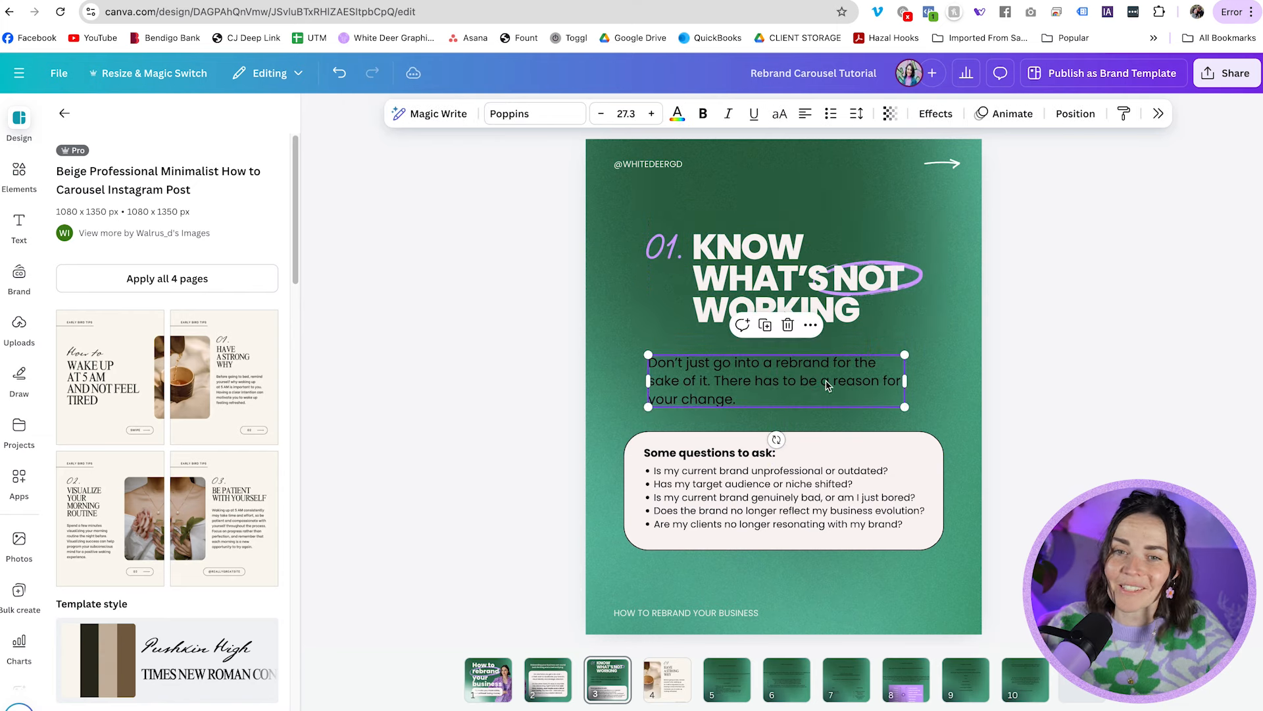
{"action": "left_click", "coordinate": [677, 114]}
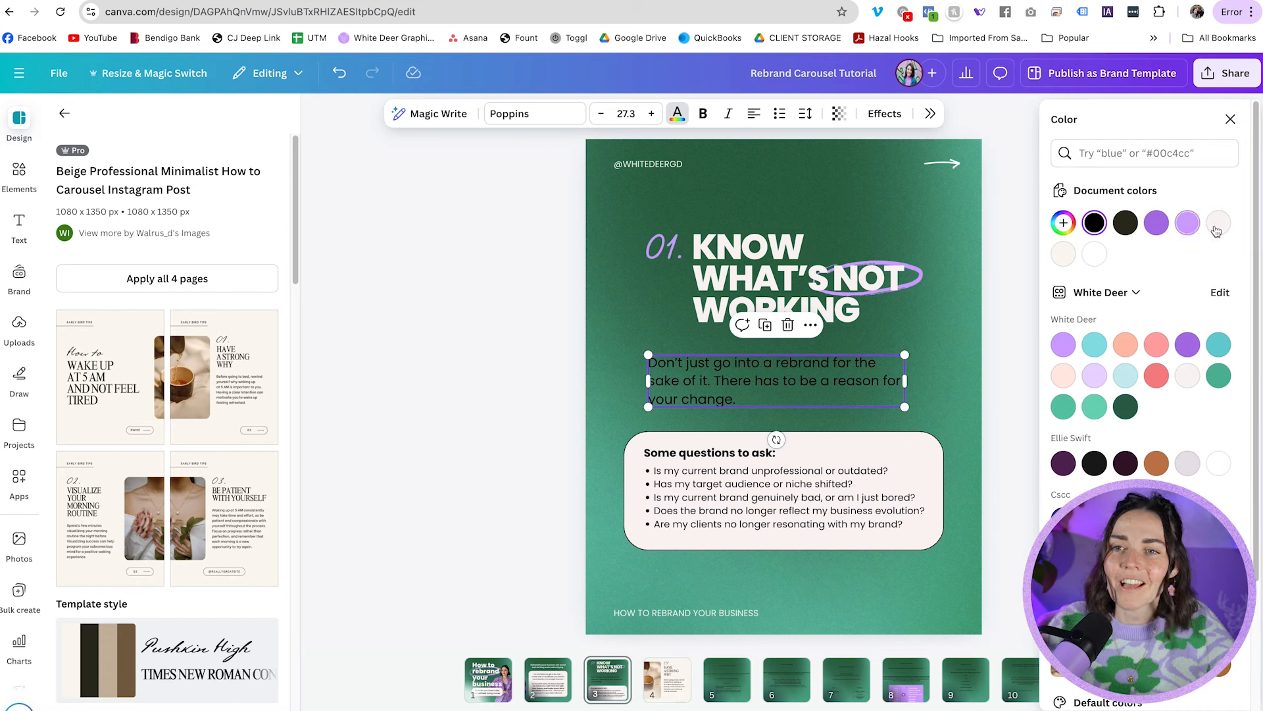
{"action": "left_click", "coordinate": [562, 405]}
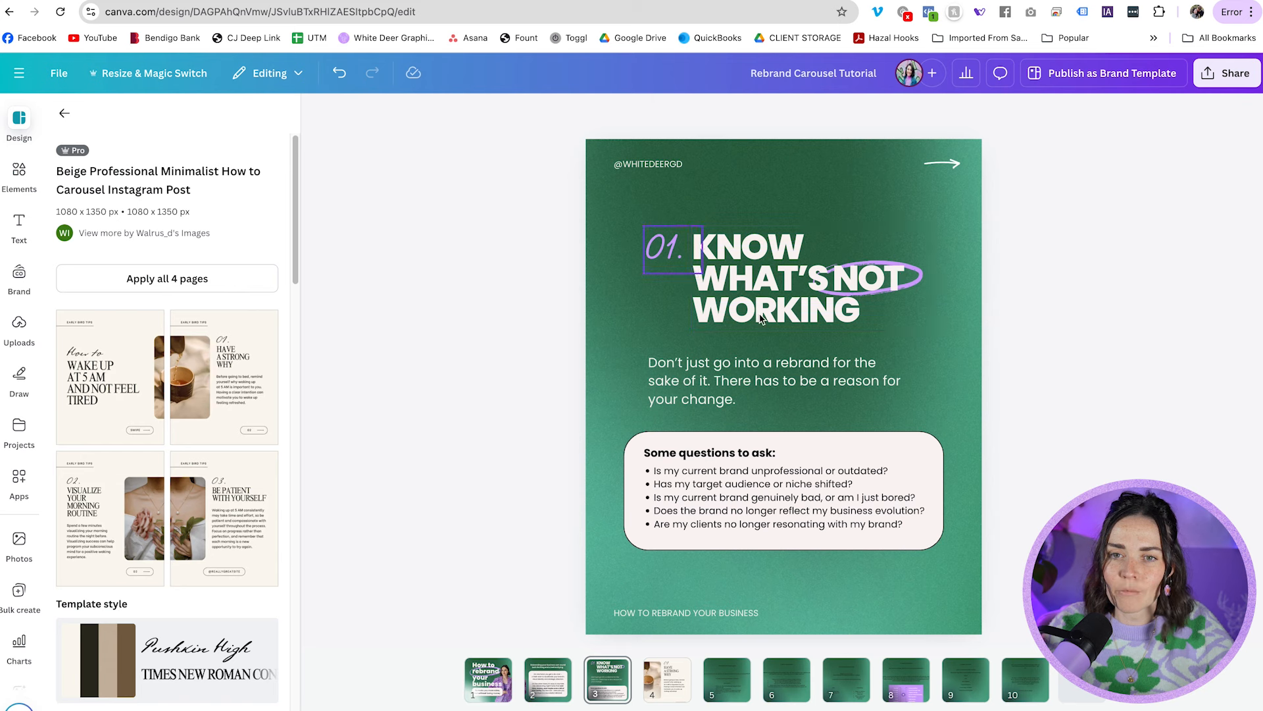
- Align the boxed questions with the intro paragraph's left edge and scale them down to about the heading's width
{"action": "left_click_drag", "start_coordinate": [682, 504], "coordinate": [774, 492]}
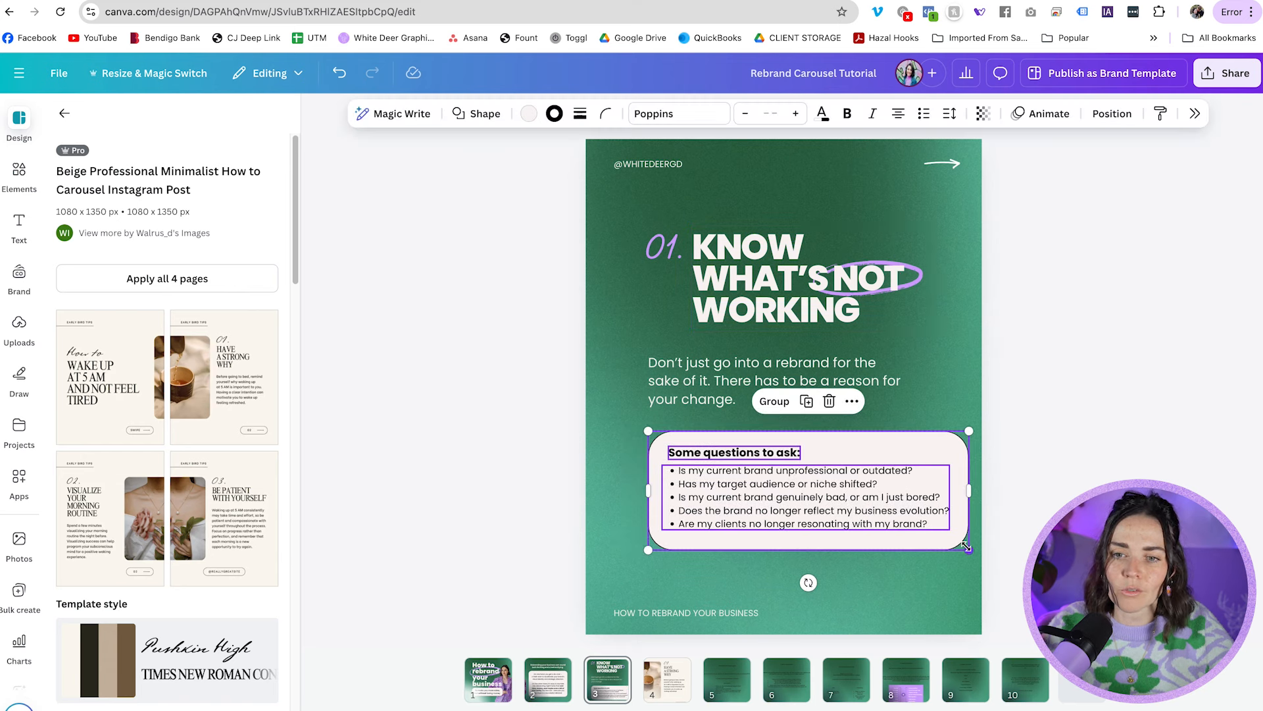
{"action": "left_click_drag", "start_coordinate": [966, 546], "coordinate": [922, 531]}
{"action": "left_click", "coordinate": [818, 493]}
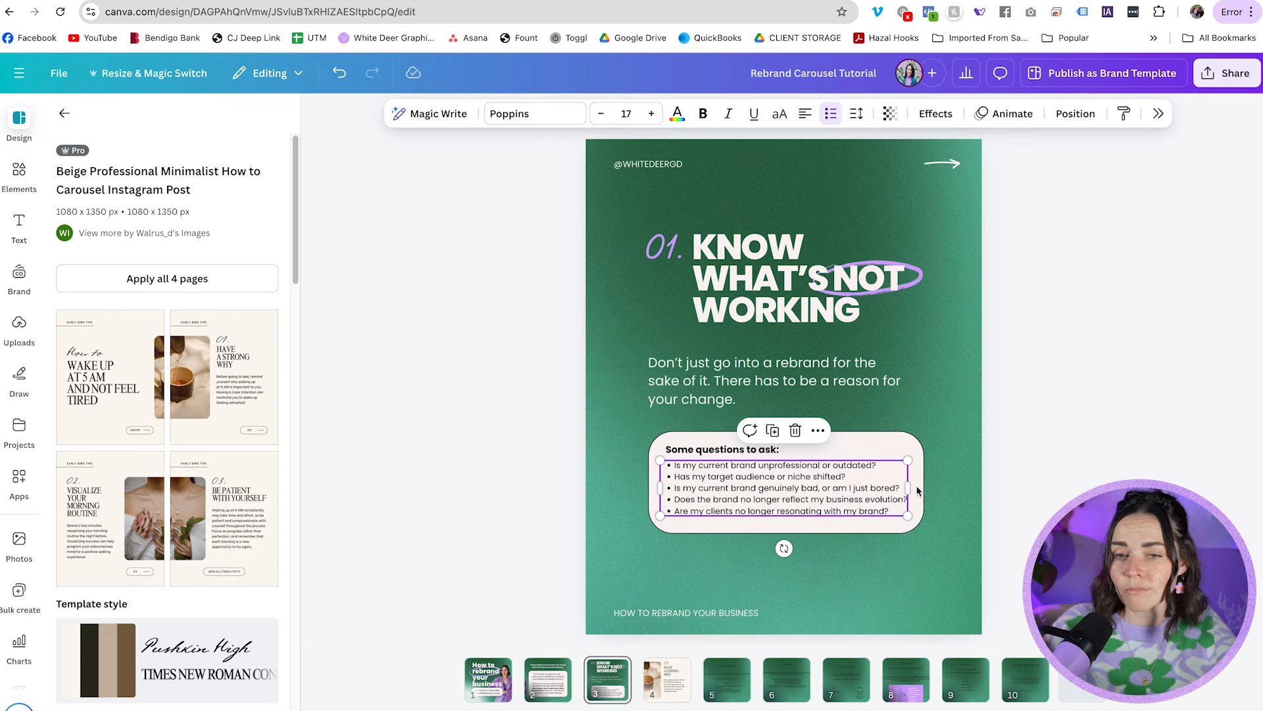
{"action": "left_click", "coordinate": [1046, 463]}
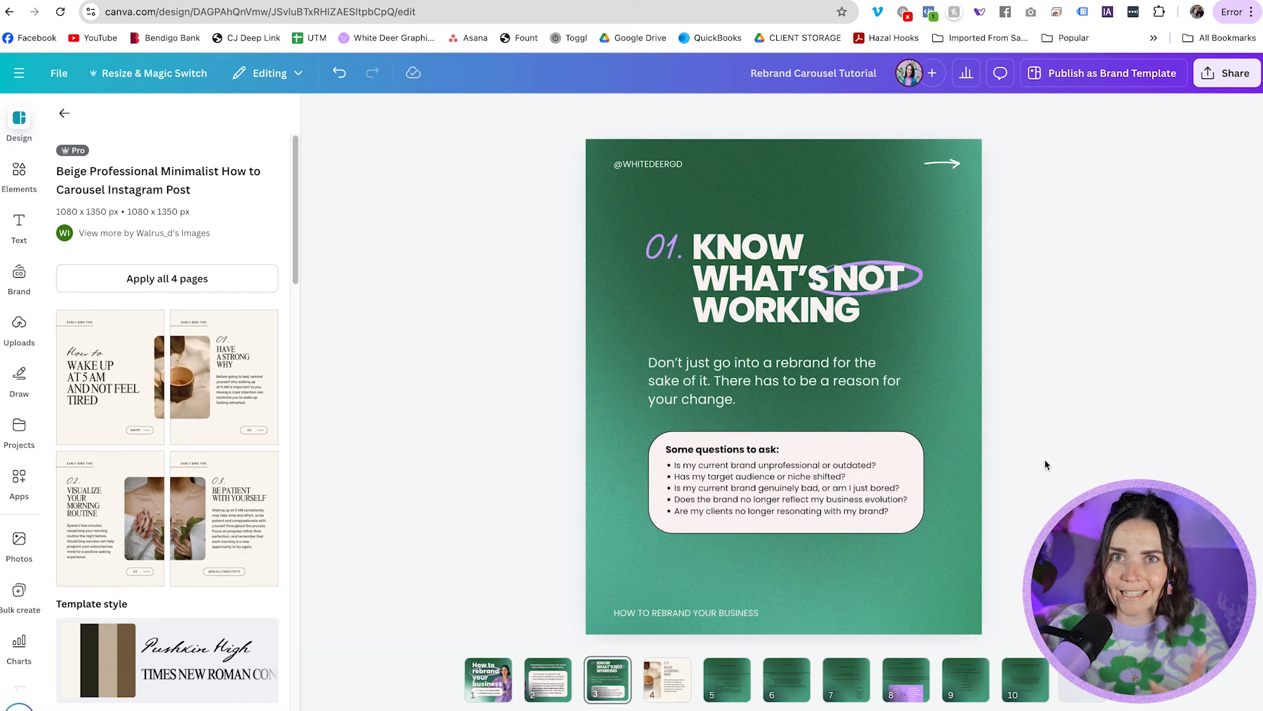
- Narrow the questions box to the intro paragraph's width, make it taller, and wrap the enlarged bulleted list inside it
{"action": "left_click", "coordinate": [902, 490]}
{"action": "left_click_drag", "start_coordinate": [911, 489], "coordinate": [865, 485]}
{"action": "left_click", "coordinate": [914, 485]}
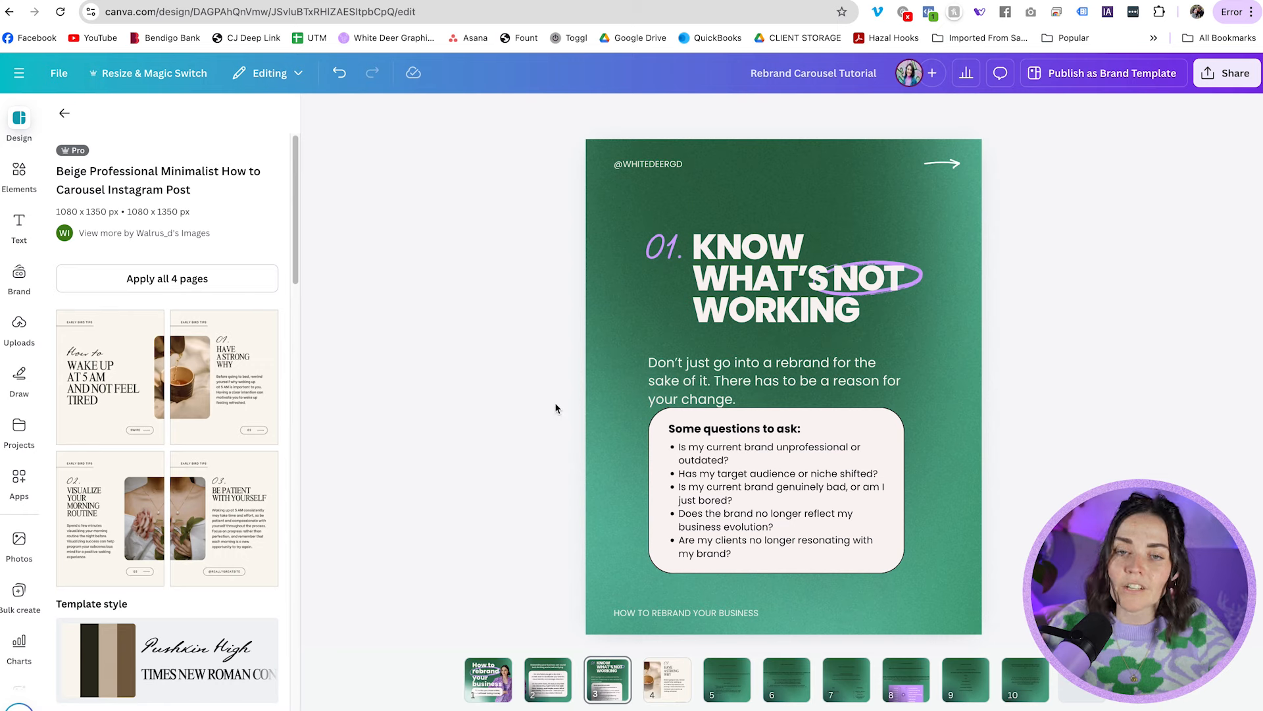
- Move the intro paragraph slightly up and the boxed questions slightly down to leave a gap between them
{"action": "key", "text": "shift+r"}
{"action": "left_click_drag", "start_coordinate": [616, 431], "coordinate": [738, 512]}
{"action": "left_click", "coordinate": [580, 464]}
{"action": "left_click_drag", "start_coordinate": [584, 457], "coordinate": [740, 545]}
{"action": "left_click", "coordinate": [1041, 484]}
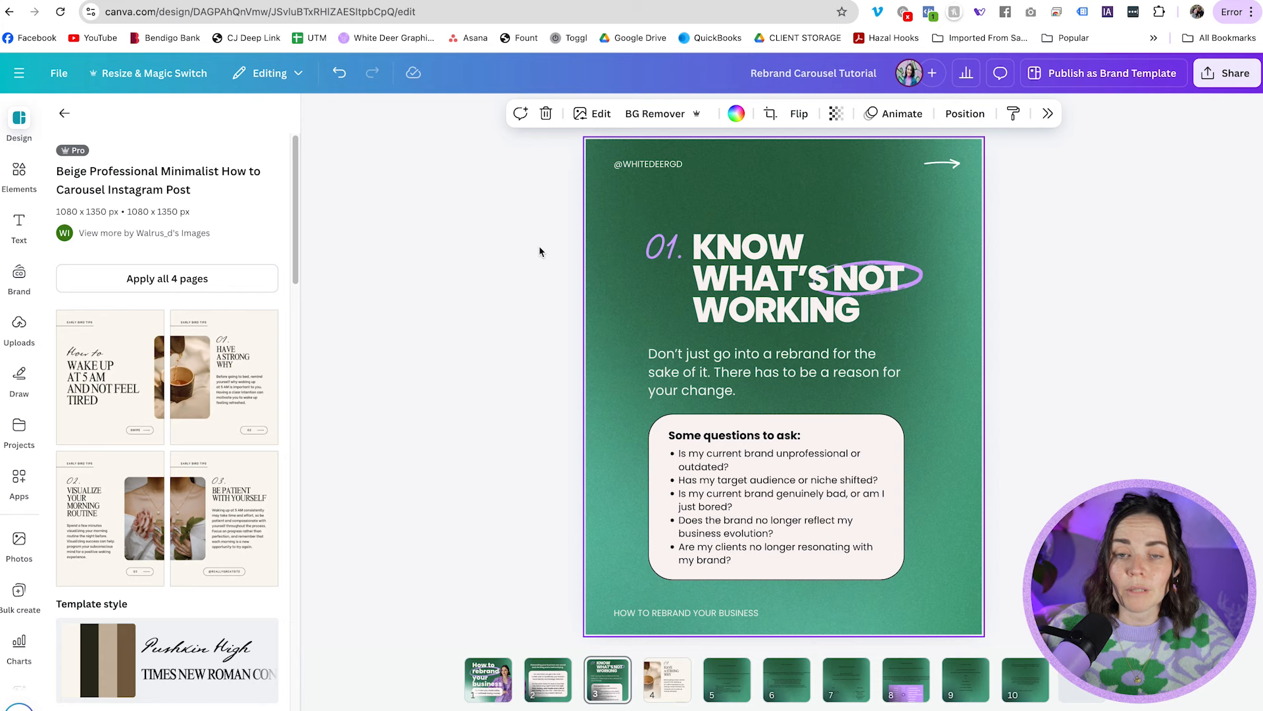
- Show the rulers and add vertical guides at the left and right edges of the questions box, the right one at 869
{"action": "key", "text": "shift+r"}
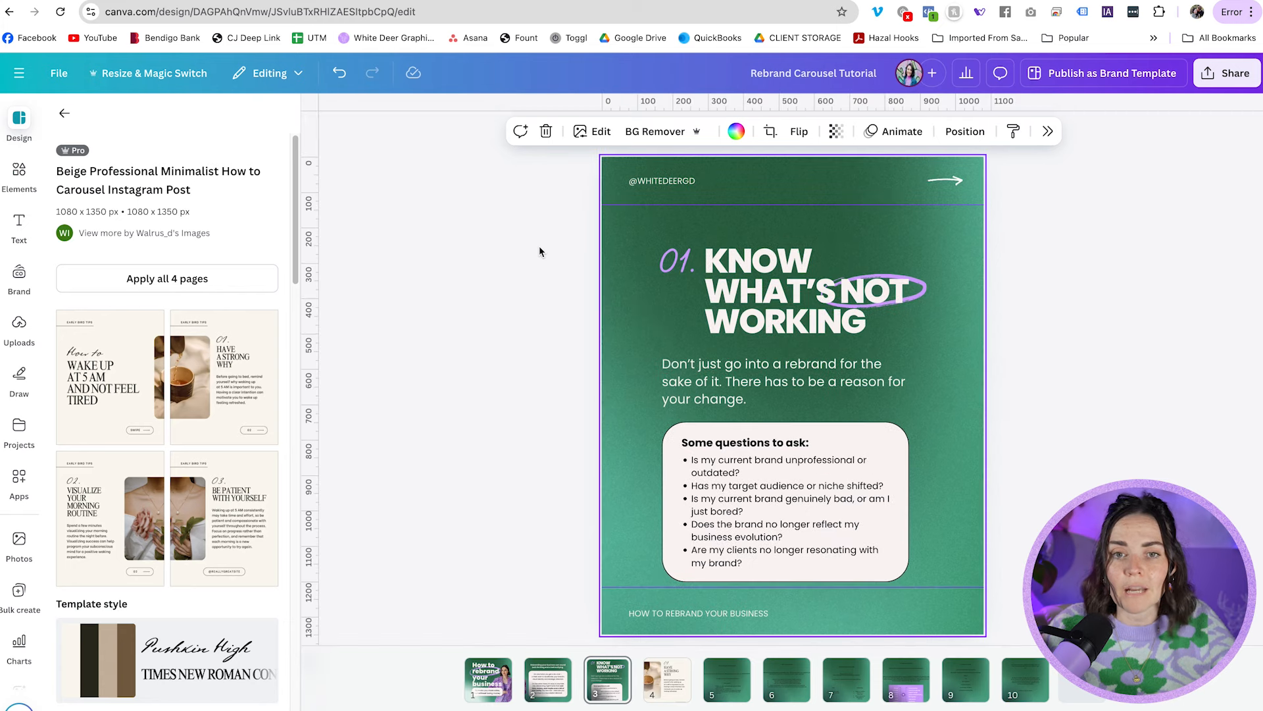
{"action": "left_click_drag", "start_coordinate": [309, 320], "coordinate": [662, 333]}
{"action": "left_click_drag", "start_coordinate": [309, 395], "coordinate": [907, 398]}
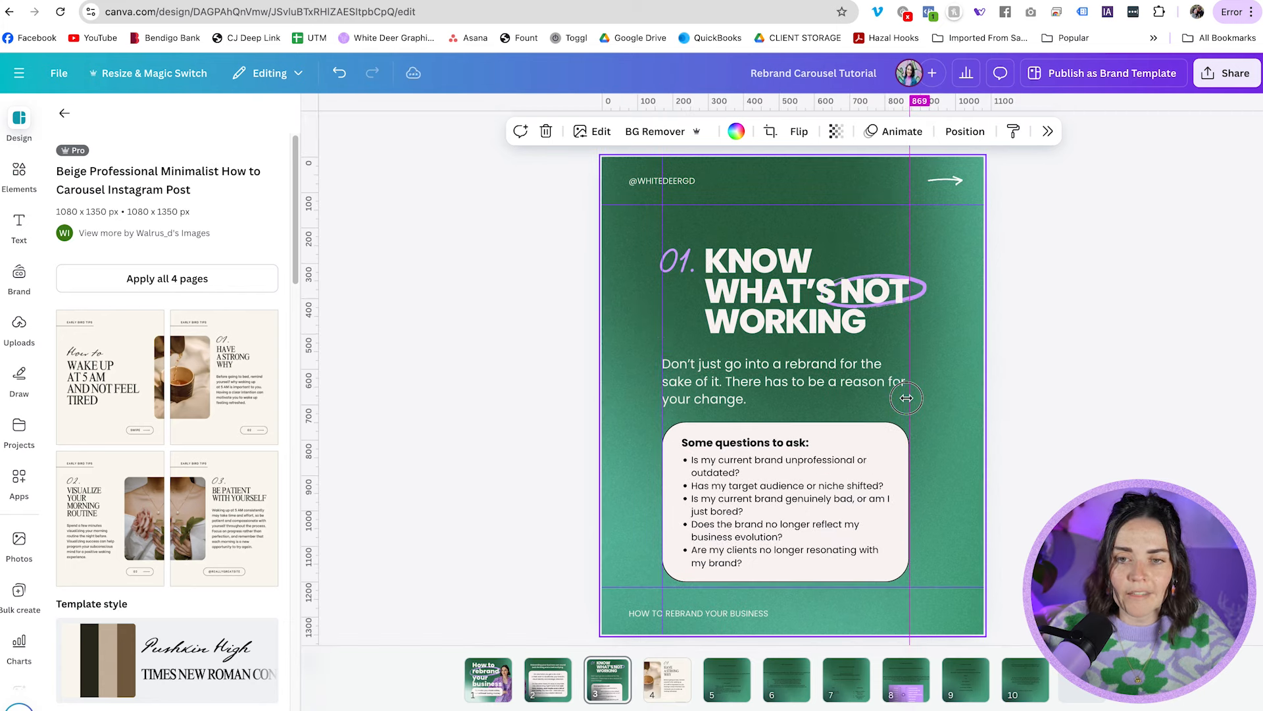
{"action": "left_click", "coordinate": [1062, 360]}
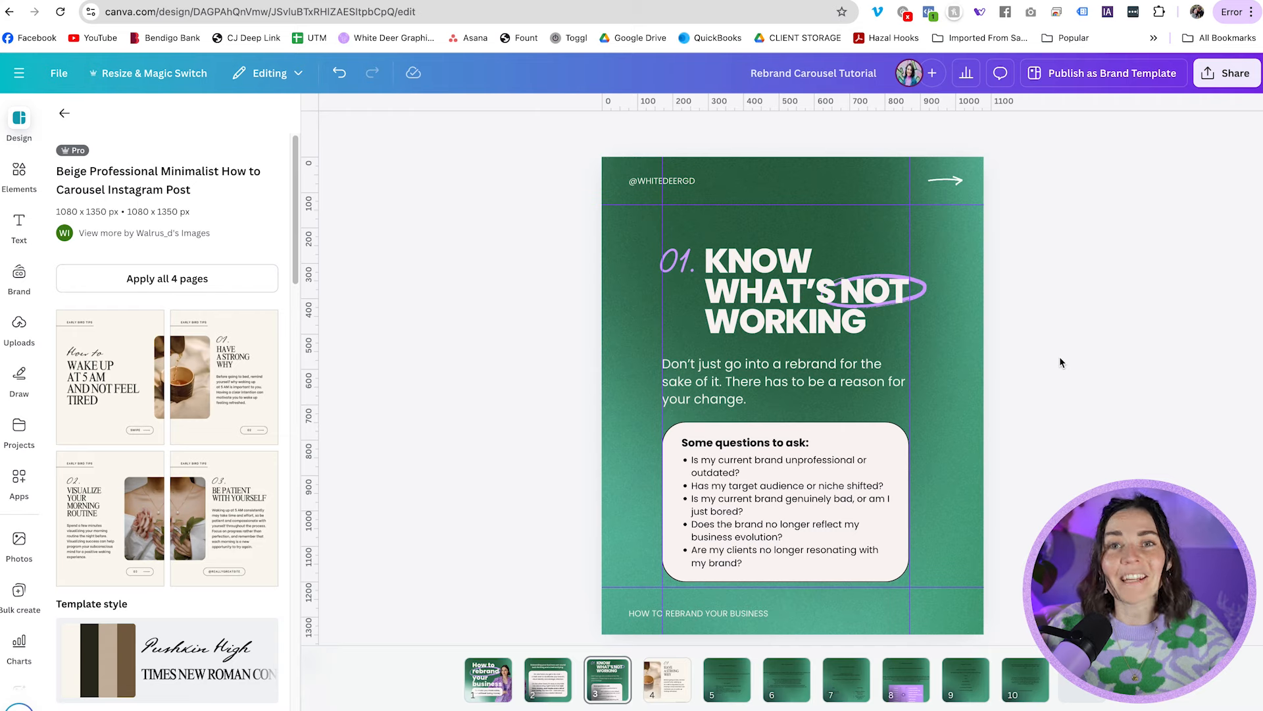
- Check the content's alignment against the guides and move the right vertical guide to 907, near the purple circle's outer edge
{"action": "scroll", "coordinate": [980, 347], "scroll_direction": "up", "scroll_amount": 5}
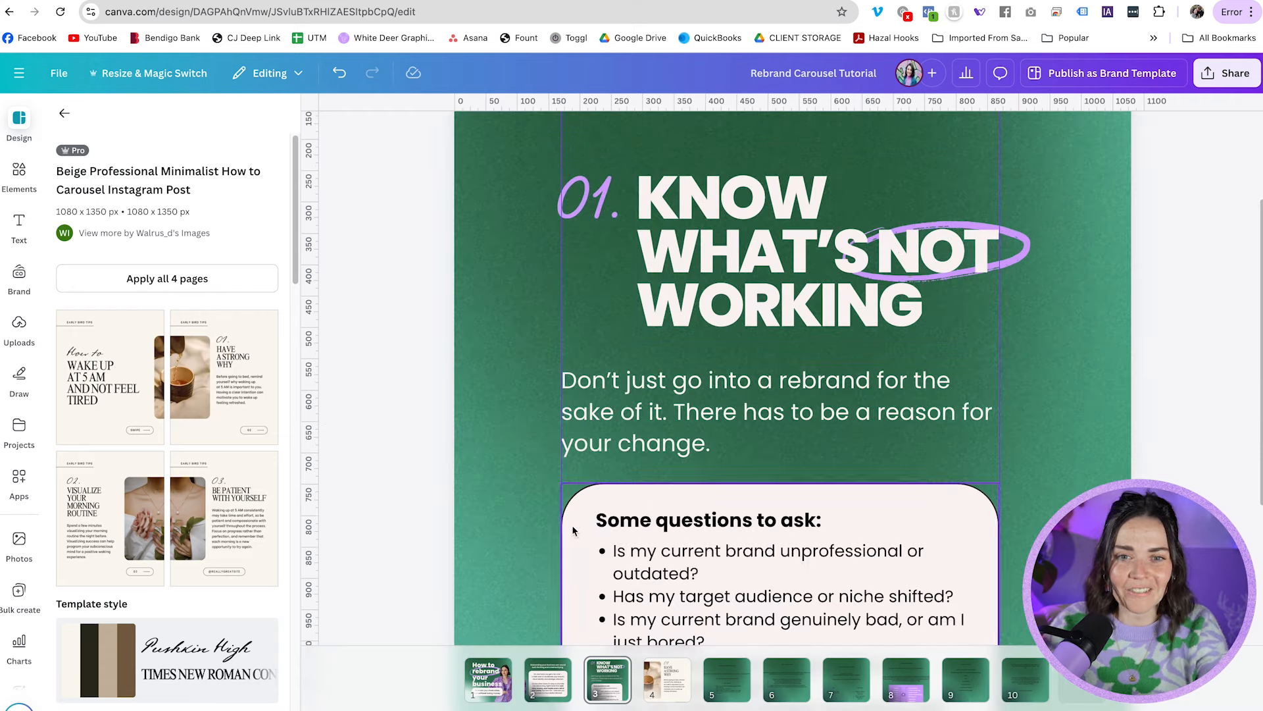
{"action": "scroll", "coordinate": [1056, 428], "scroll_direction": "down", "scroll_amount": 4}
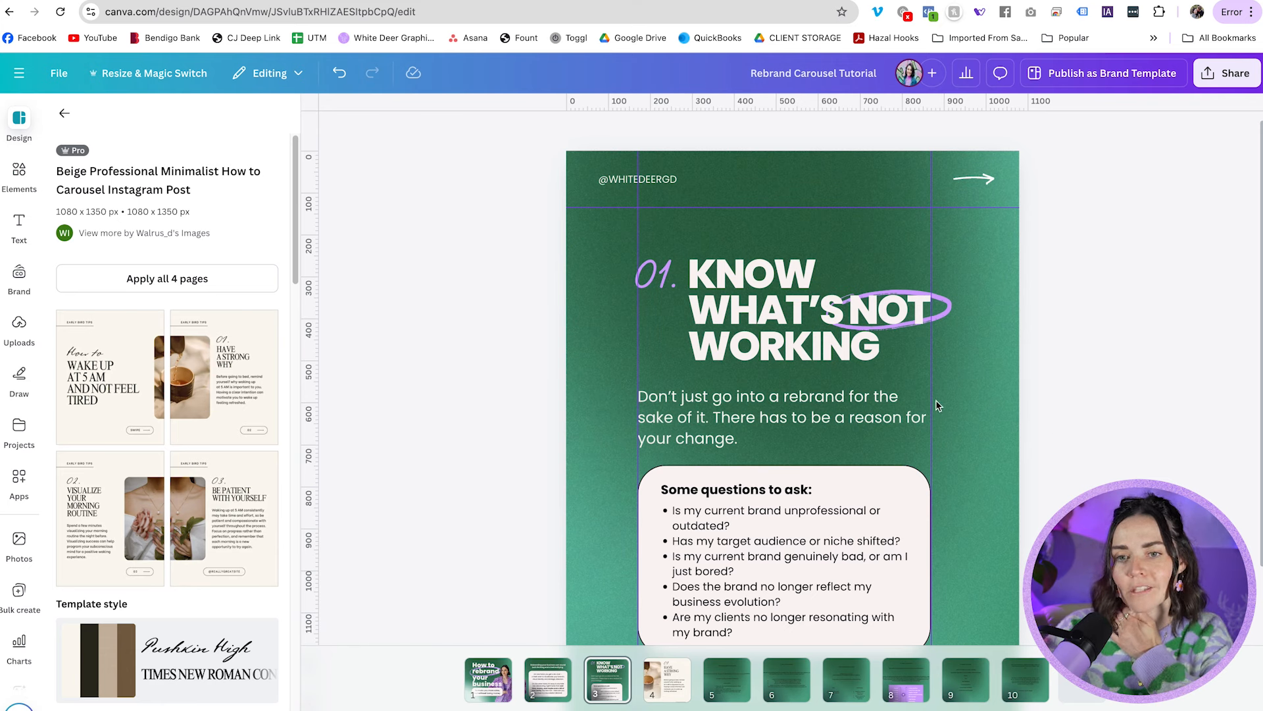
{"action": "left_click_drag", "start_coordinate": [932, 398], "coordinate": [943, 399]}
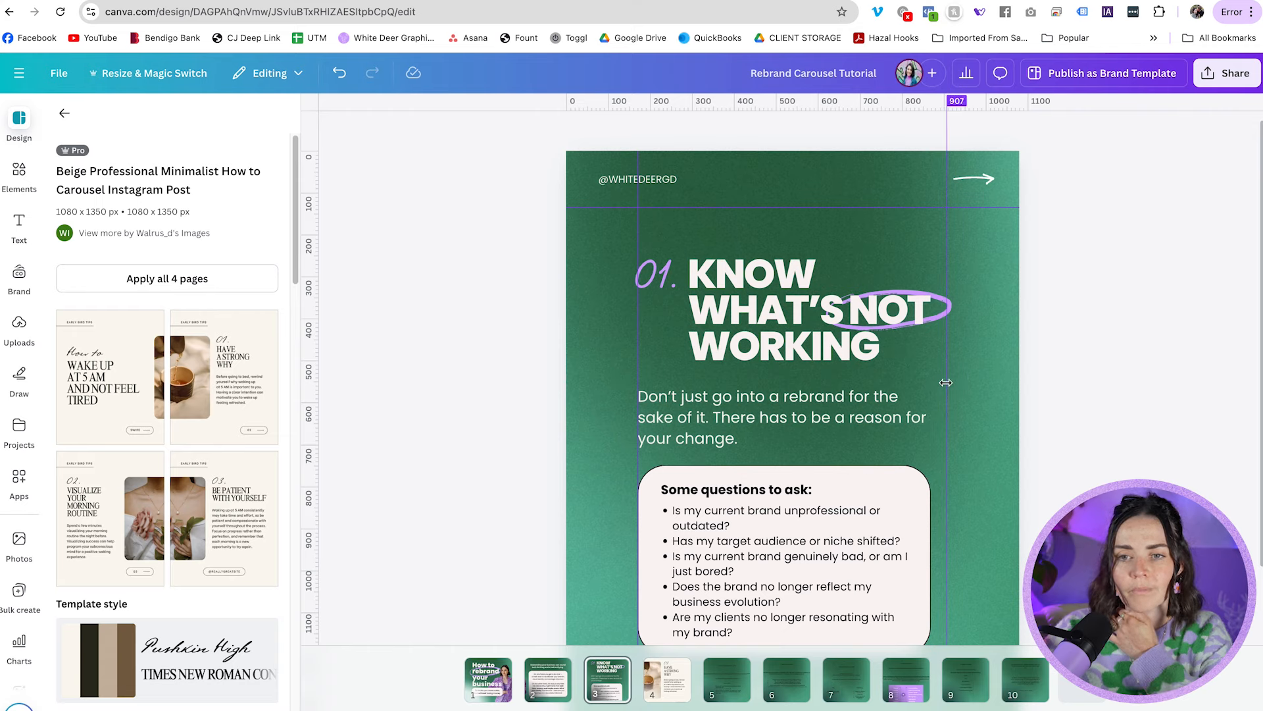
{"action": "left_click", "coordinate": [986, 381]}
- Hide the rulers and guides and move the heading with its numeral and circle down, closer to the intro paragraph
{"action": "scroll", "coordinate": [984, 379], "scroll_direction": "down", "scroll_amount": 2}
{"action": "left_click_drag", "start_coordinate": [963, 534], "coordinate": [691, 276]}
{"action": "left_click", "coordinate": [1006, 258]}
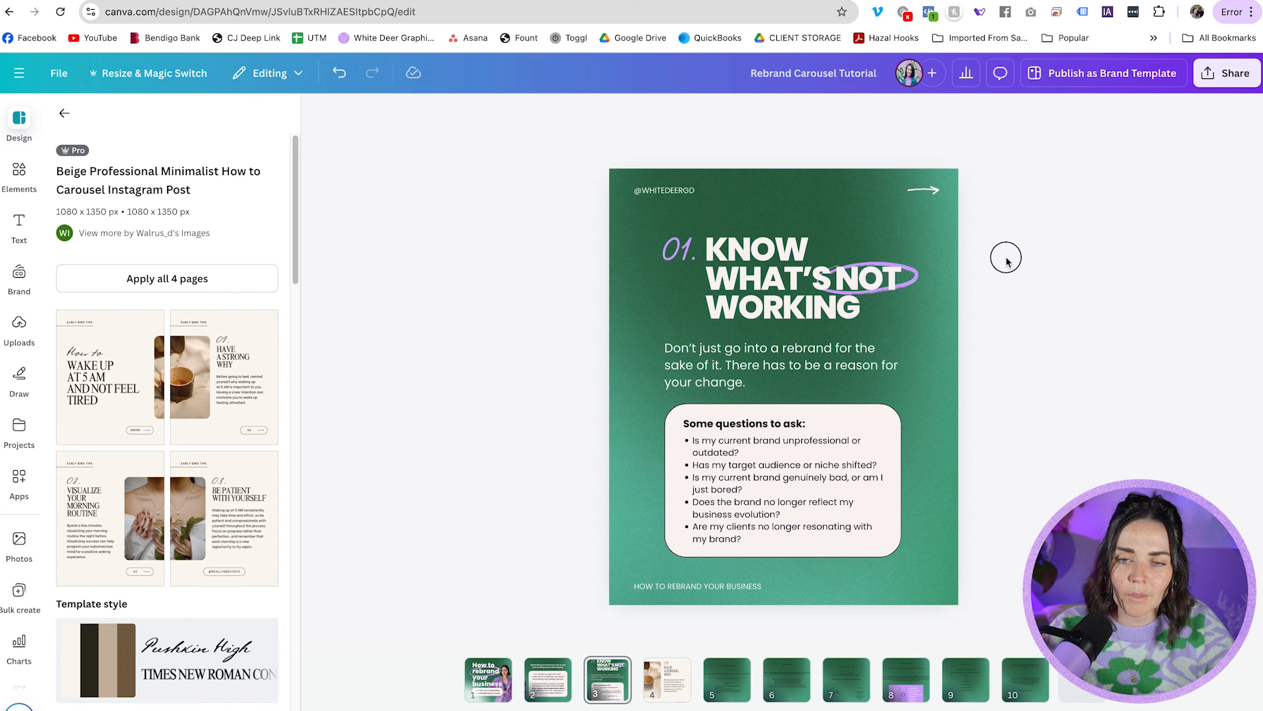
{"action": "left_click_drag", "start_coordinate": [1006, 258], "coordinate": [615, 217]}
{"action": "left_click", "coordinate": [1031, 354]}
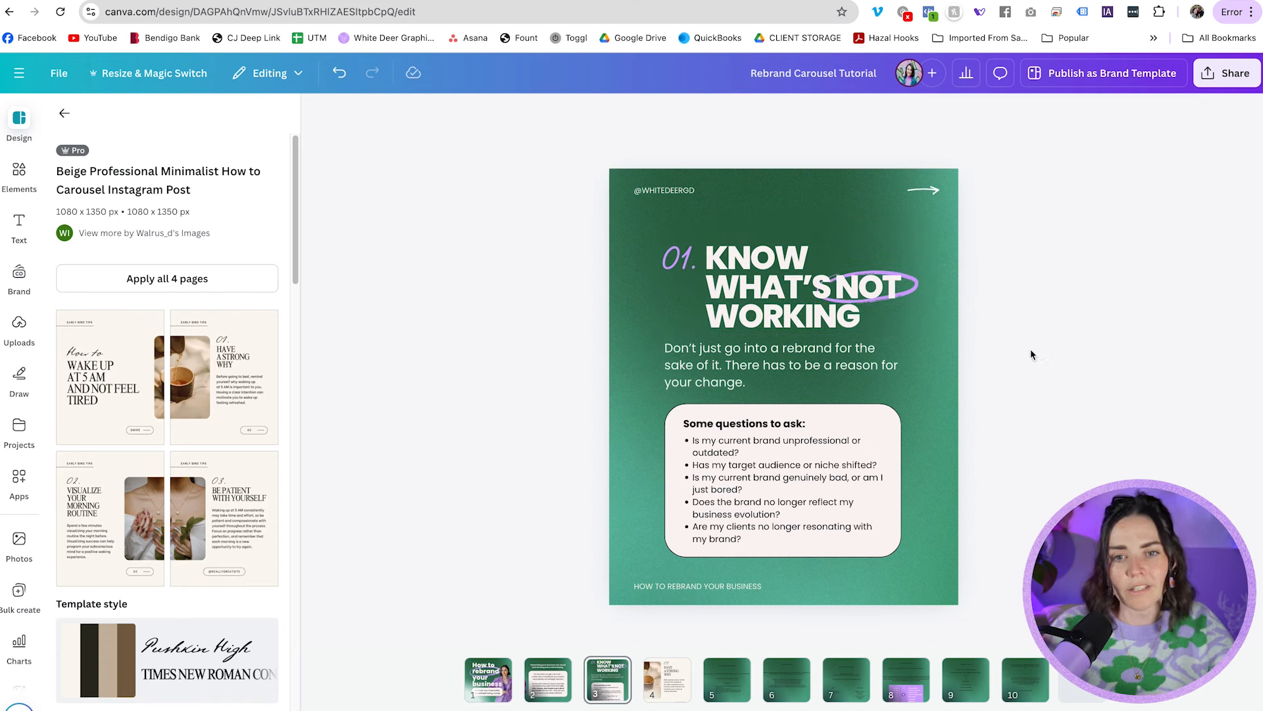
- Nudge the box with its title and bulleted questions slightly upward on page 3
{"action": "left_click_drag", "start_coordinate": [1007, 531], "coordinate": [755, 430]}
{"action": "key", "text": "Up"}
{"action": "key", "text": "Up"}
{"action": "key", "text": "Up"}
{"action": "key", "text": "Up"}
{"action": "key", "text": "Up"}
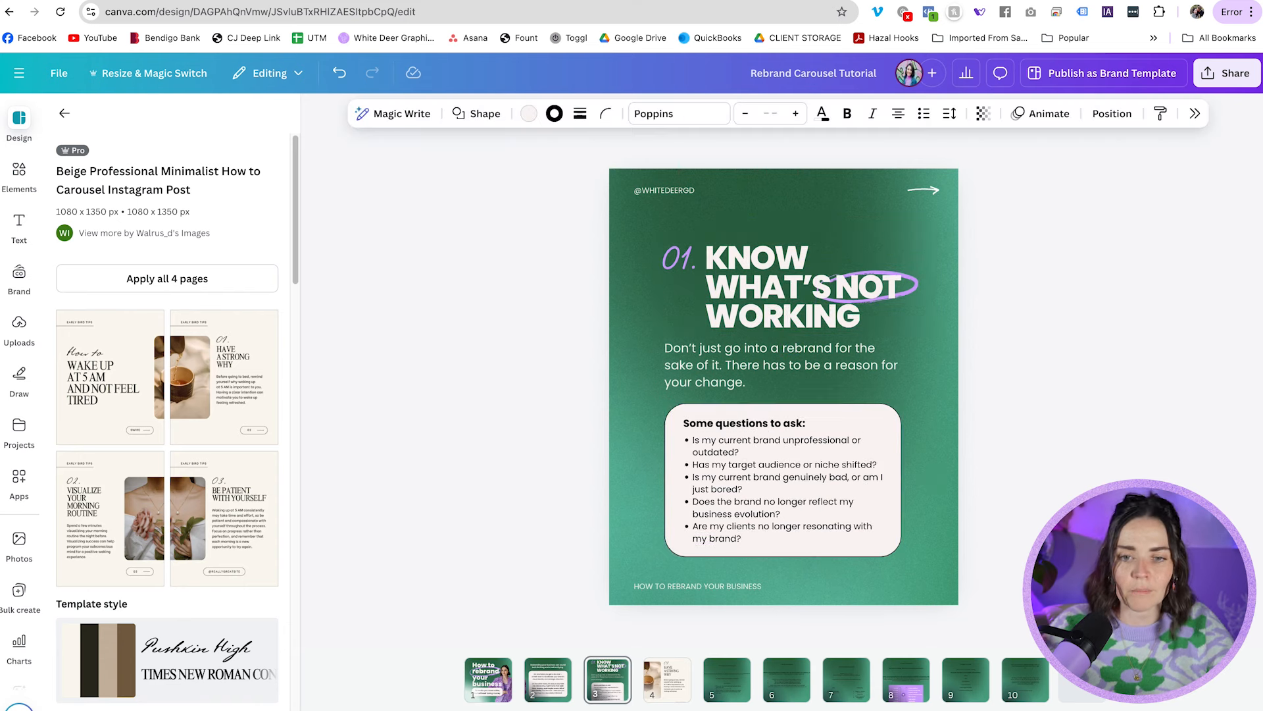
- Delete the beige template page that follows page 3 and duplicate page 3 as the new page 4
{"action": "left_click", "coordinate": [536, 381]}
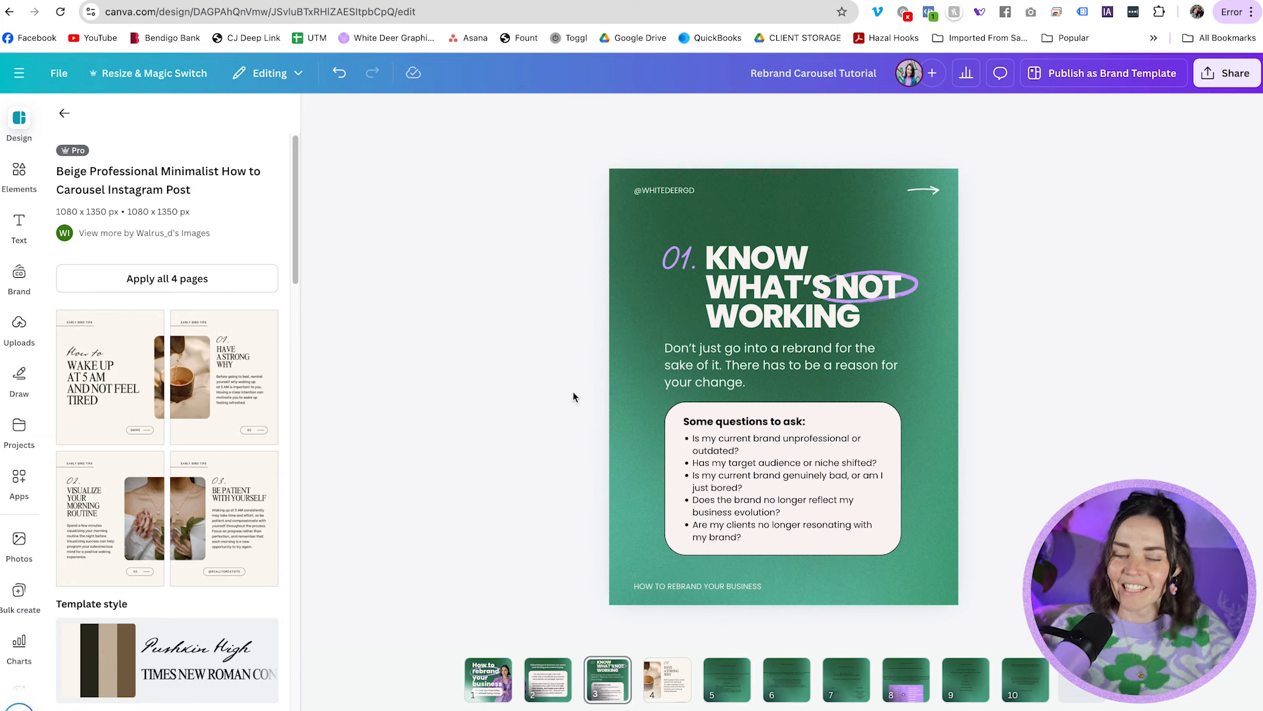
{"action": "left_click", "coordinate": [678, 706]}
{"action": "key", "text": "Delete"}
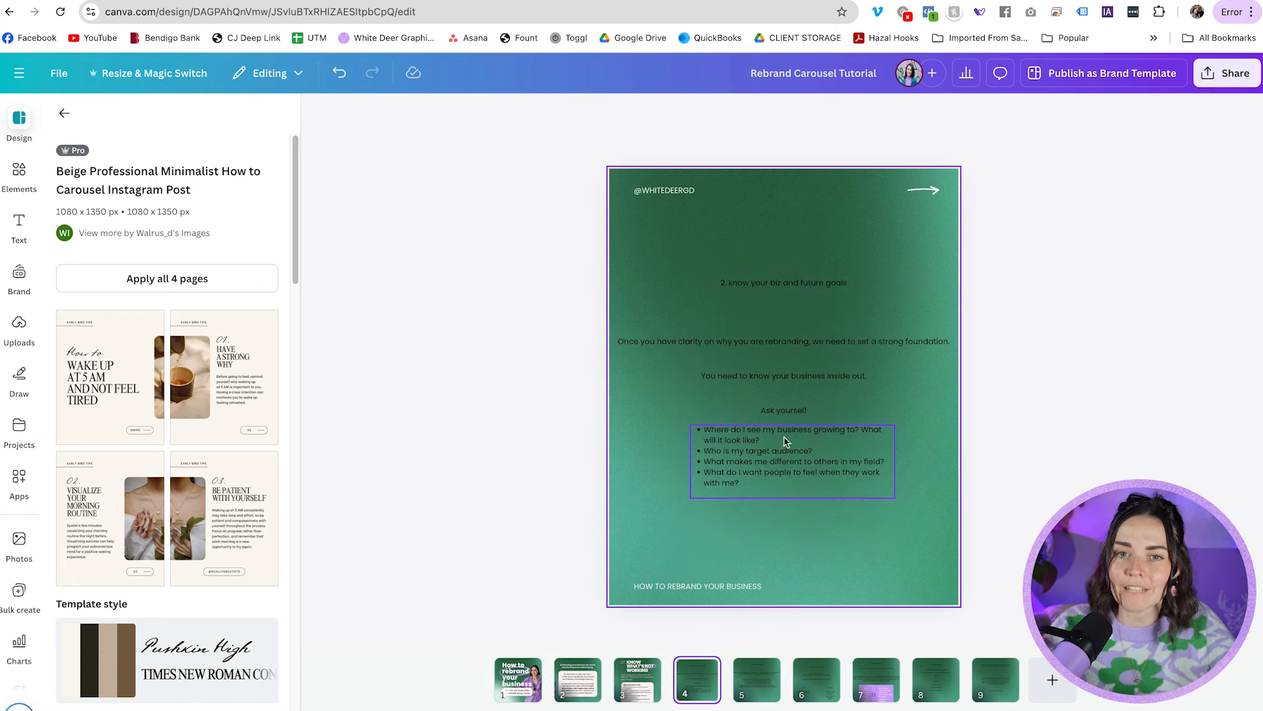
{"action": "left_click", "coordinate": [640, 689]}
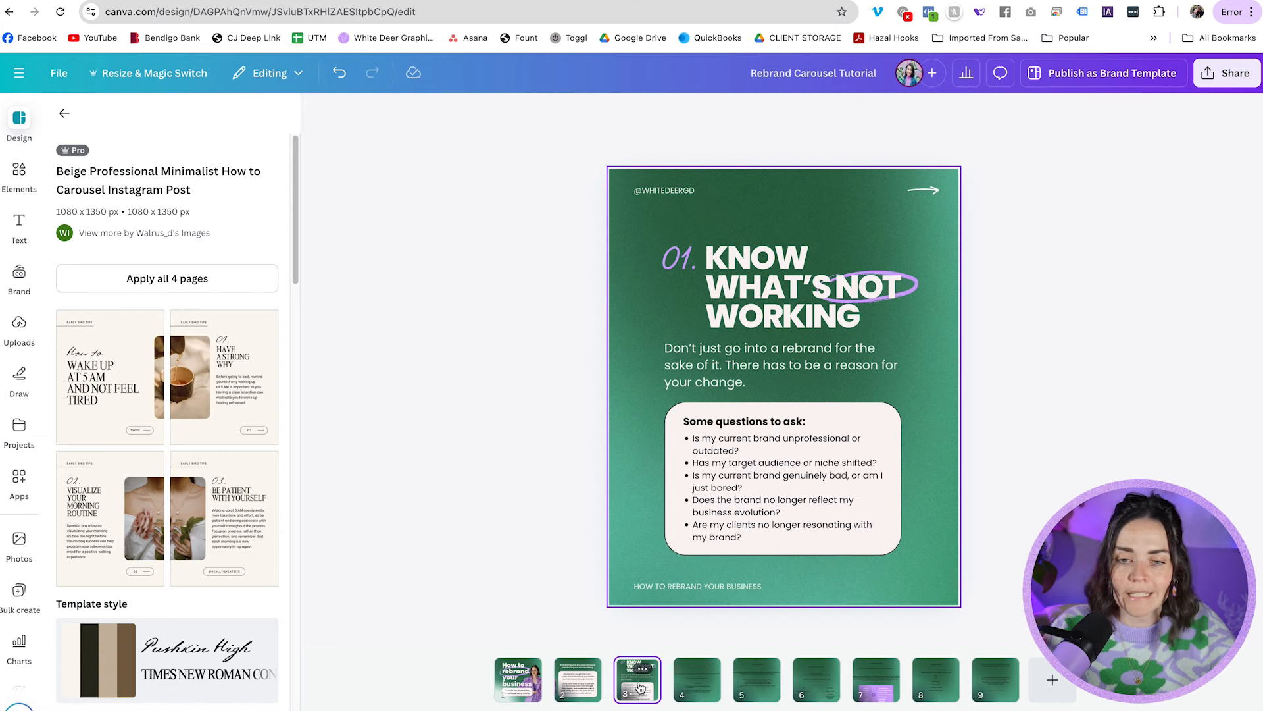
{"action": "key", "text": "ctrl+d"}
{"action": "right_click", "coordinate": [689, 673]}
{"action": "left_click", "coordinate": [600, 614]}
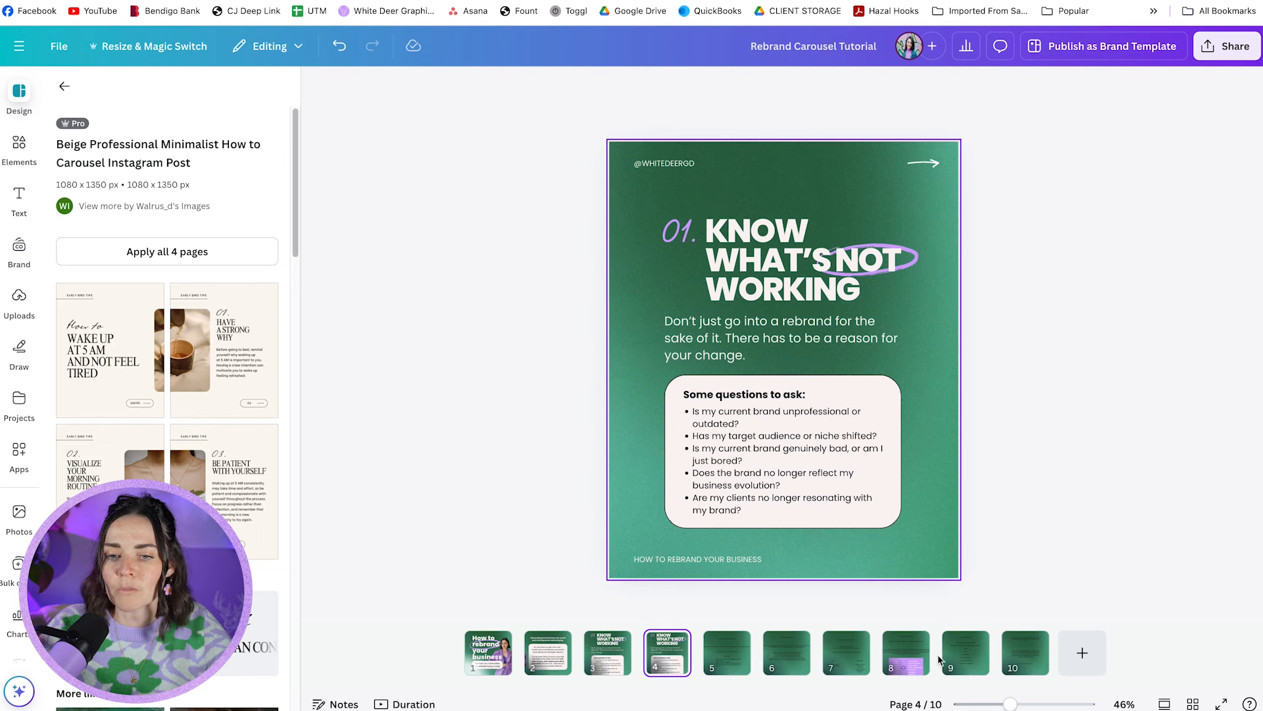
{"action": "left_click", "coordinate": [1166, 704]}
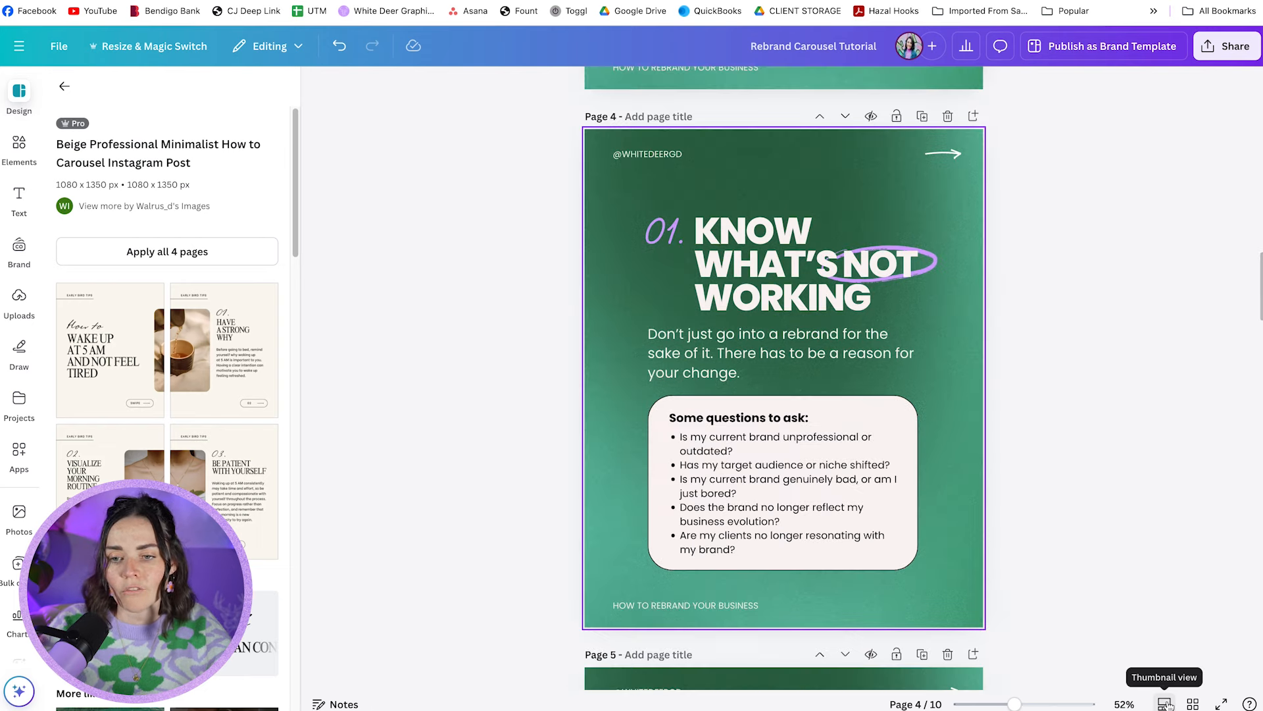
{"action": "left_click", "coordinate": [1165, 704]}
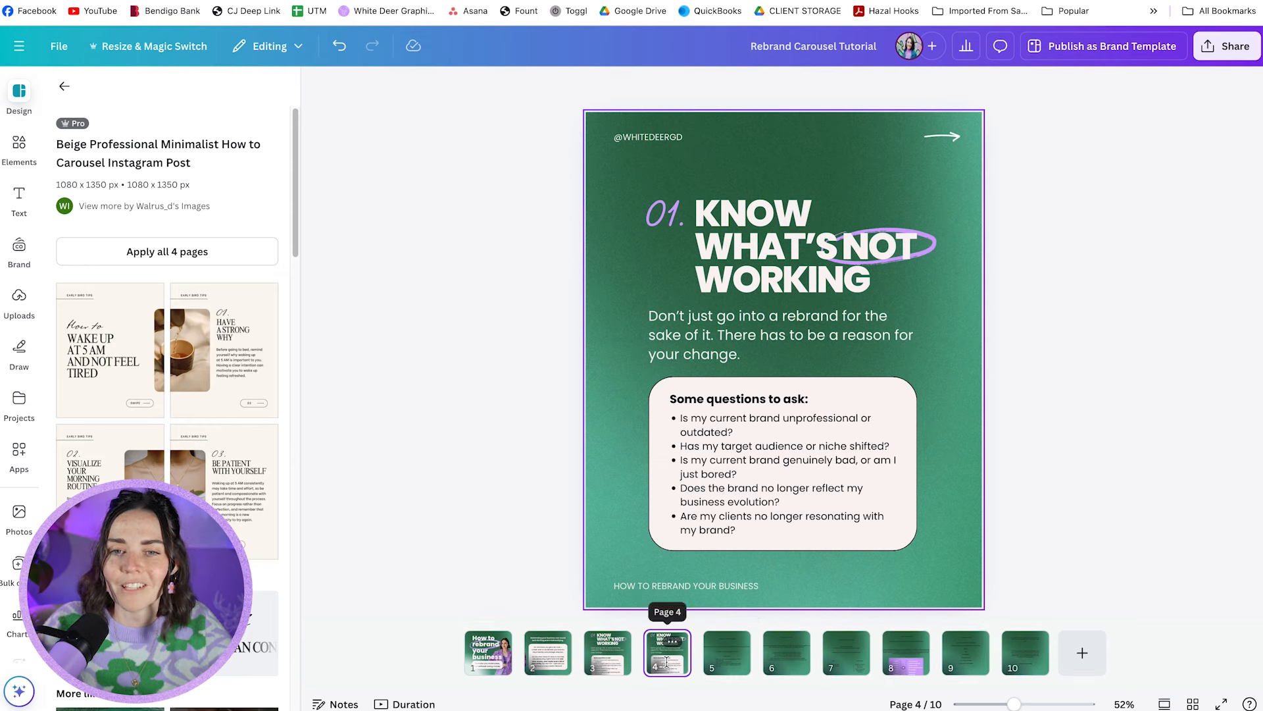
- Change the numeral on page 4 to "02." and replace its heading with page 5's "know your biz and future goals"
{"action": "left_click", "coordinate": [667, 217]}
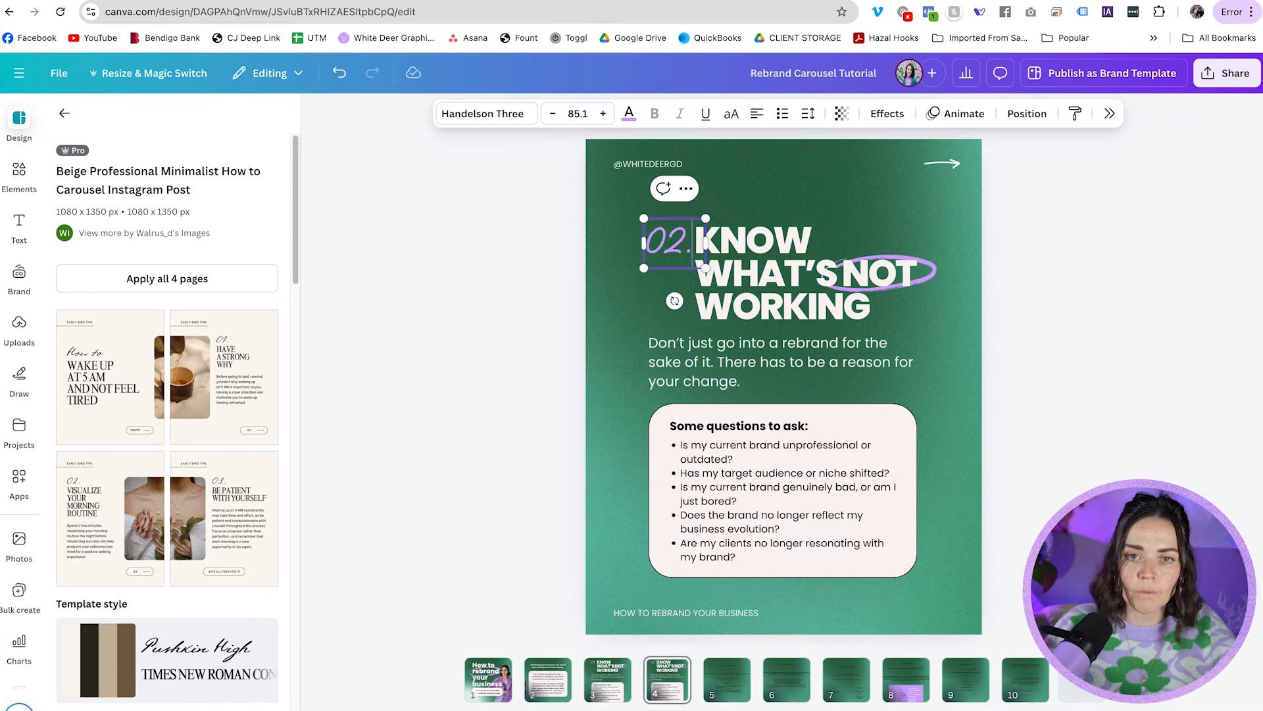
{"action": "left_click", "coordinate": [727, 681]}
{"action": "left_click", "coordinate": [750, 272]}
{"action": "left_click", "coordinate": [751, 272]}
{"action": "key", "text": "ctrl+c"}
{"action": "left_click", "coordinate": [756, 271]}
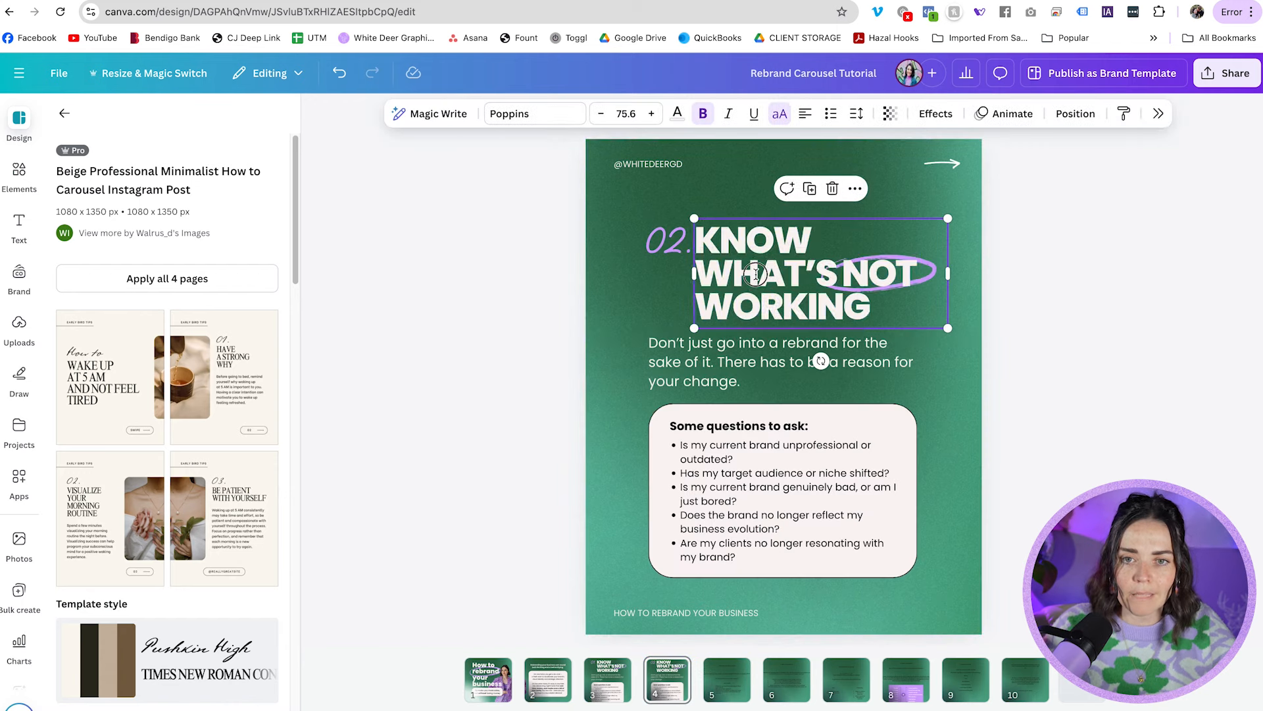
{"action": "key", "text": "ctrl+v"}
{"action": "left_click", "coordinate": [1087, 291]}
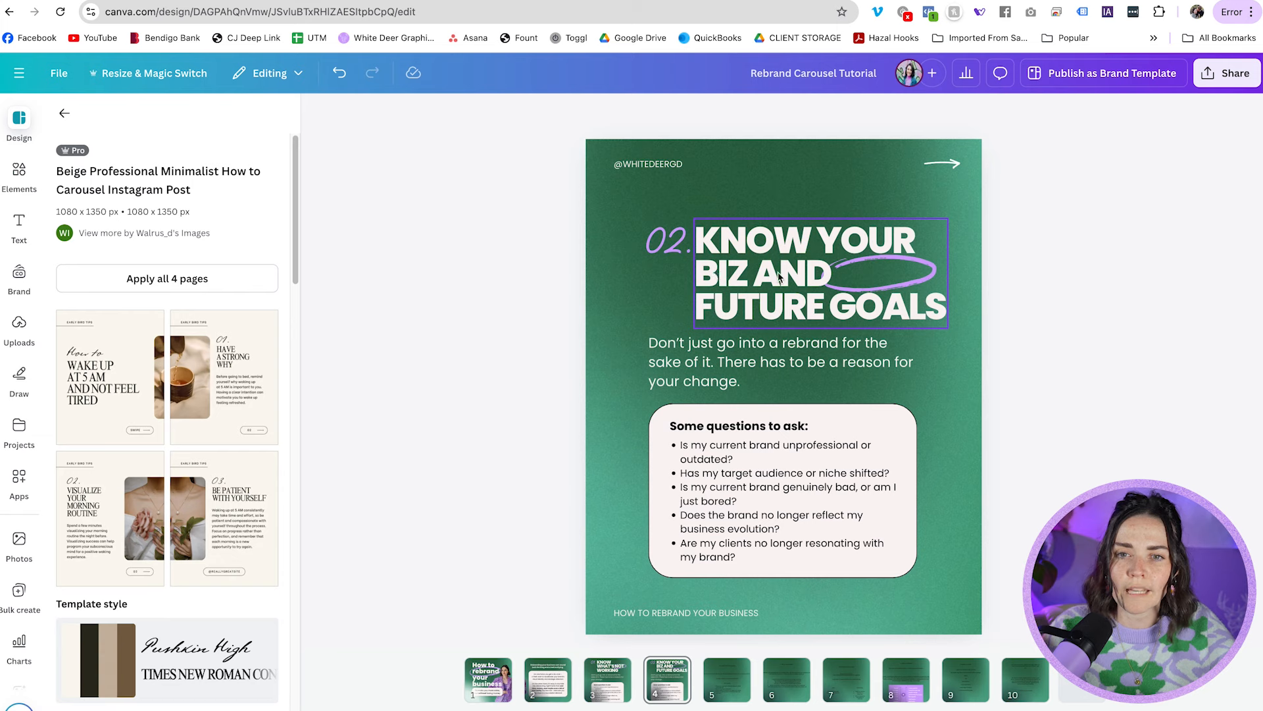
- Replace "BIZ" with "BUSINESS" in the page 4 heading
{"action": "left_click", "coordinate": [730, 273]}
{"action": "key", "text": "Right"}
{"action": "key", "text": "BackSpace"}
{"action": "key", "text": "BackSpace"}
{"action": "type", "text": "IZ"}
{"action": "left_click", "coordinate": [1053, 287]}
{"action": "left_click", "coordinate": [742, 281]}
{"action": "left_click", "coordinate": [741, 281]}
{"action": "left_click_drag", "start_coordinate": [749, 277], "coordinate": [721, 276]}
{"action": "key", "text": "BackSpace"}
{"action": "type", "text": "U"}
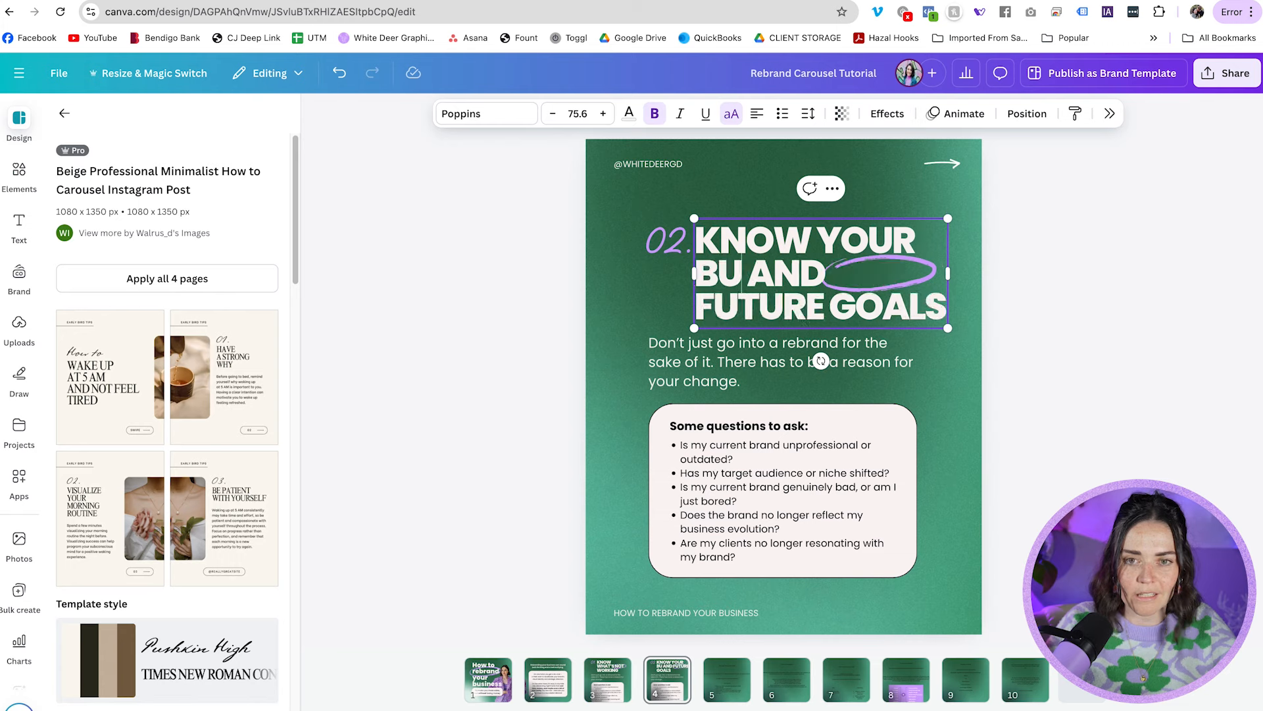
{"action": "type", "text": "SINESS"}
- Move the purple hand-drawn circle down and adjust it so it surrounds the word GOALS
{"action": "left_click", "coordinate": [891, 280]}
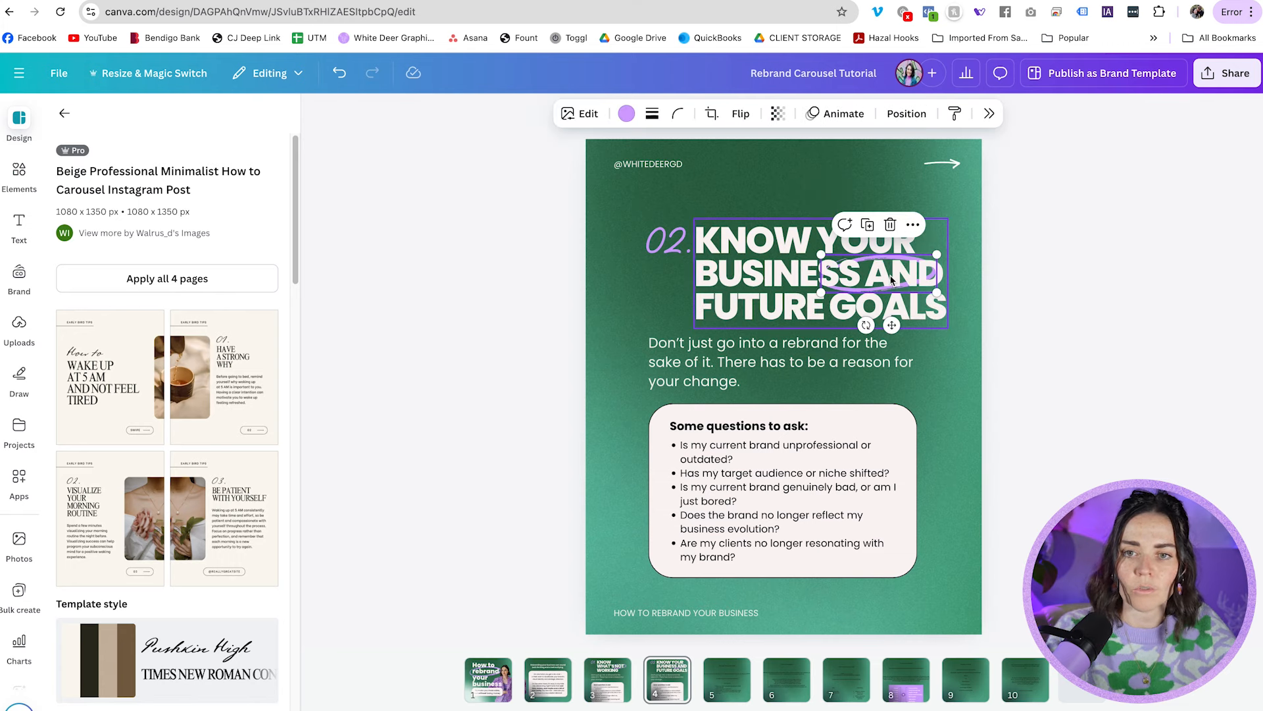
{"action": "left_click_drag", "start_coordinate": [892, 280], "coordinate": [894, 309]}
{"action": "mouse_move", "coordinate": [939, 321]}
{"action": "left_mouse_down"}
{"action": "mouse_move", "coordinate": [973, 334]}
{"action": "mouse_move", "coordinate": [937, 306]}
{"action": "left_mouse_up"}
{"action": "left_click", "coordinate": [1026, 319]}
{"action": "left_click", "coordinate": [1068, 342]}
- Show the rulers and guides and scale down the heading with its purple circle so the heading ends at the right guide
{"action": "key", "text": "shift+r"}
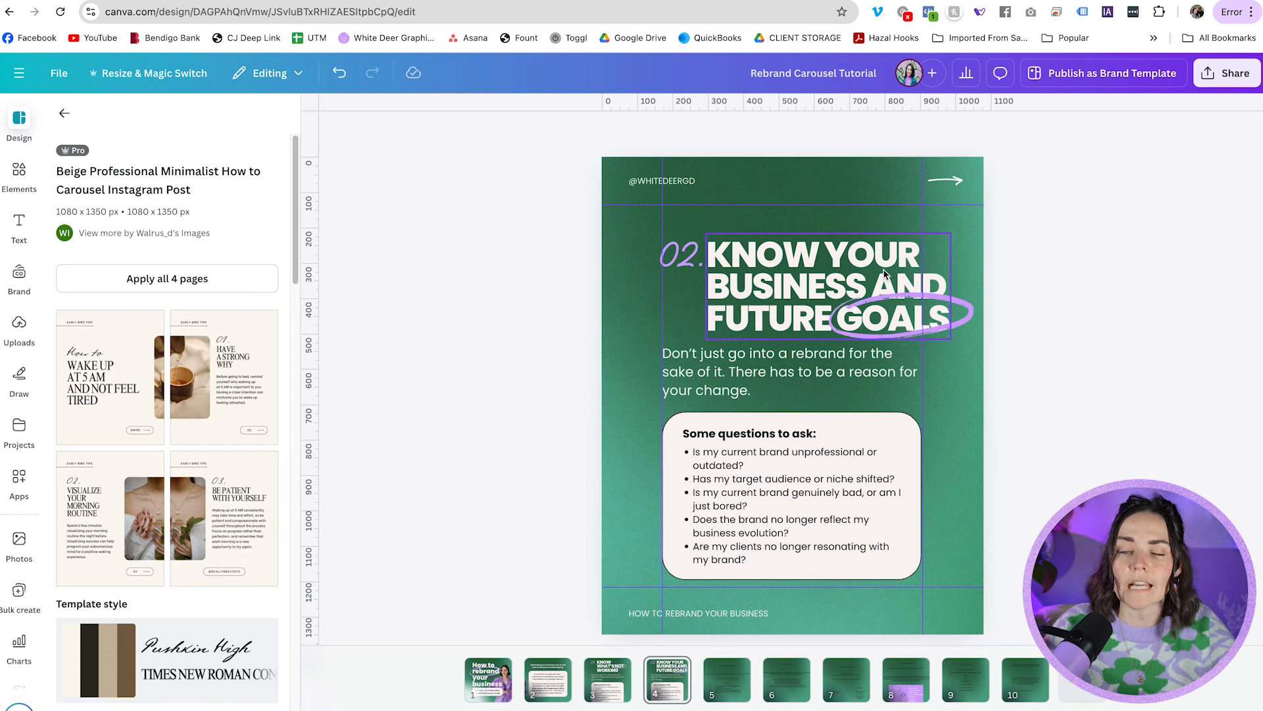
{"action": "left_click_drag", "start_coordinate": [1007, 334], "coordinate": [832, 271]}
{"action": "left_click_drag", "start_coordinate": [972, 341], "coordinate": [944, 332]}
{"action": "key", "text": "super+z"}
- Replace page 4's intro paragraph with page 5's "Once you have clarity on why you are rebranding, we need to set a strong foundation."
{"action": "left_click", "coordinate": [728, 684]}
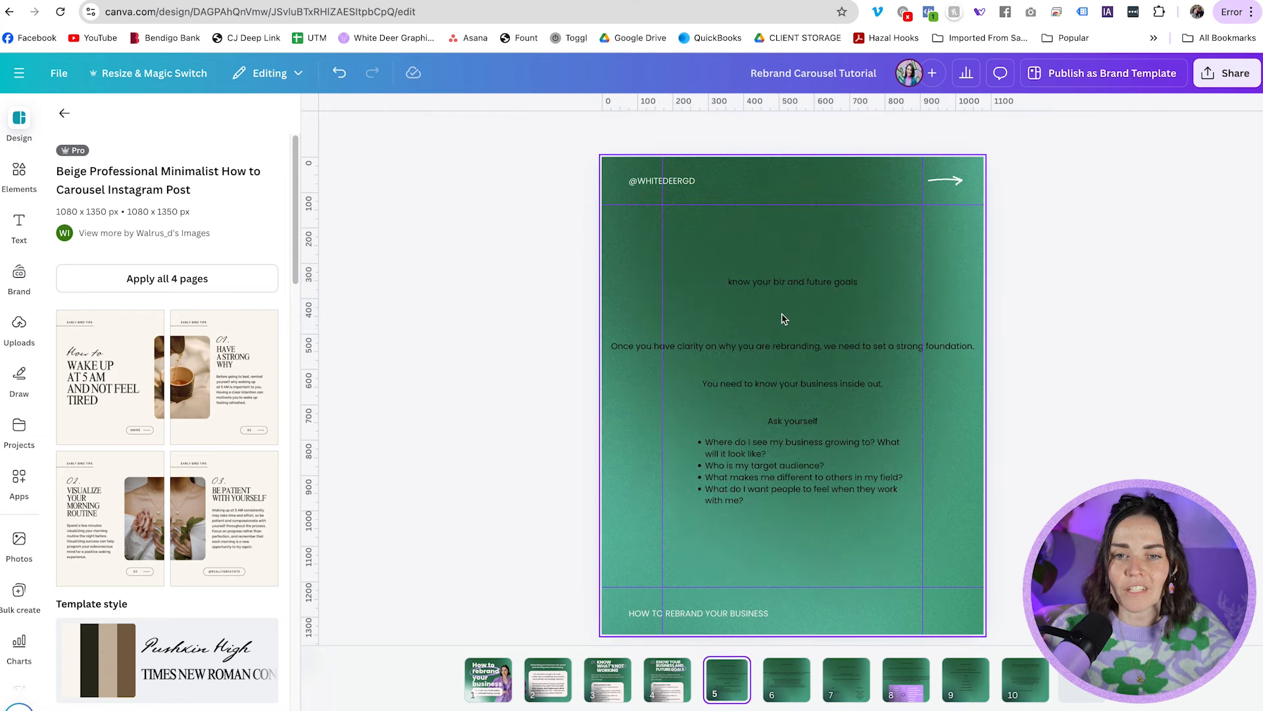
{"action": "left_click", "coordinate": [770, 350]}
{"action": "left_click", "coordinate": [769, 348]}
{"action": "key", "text": "ctrl+c"}
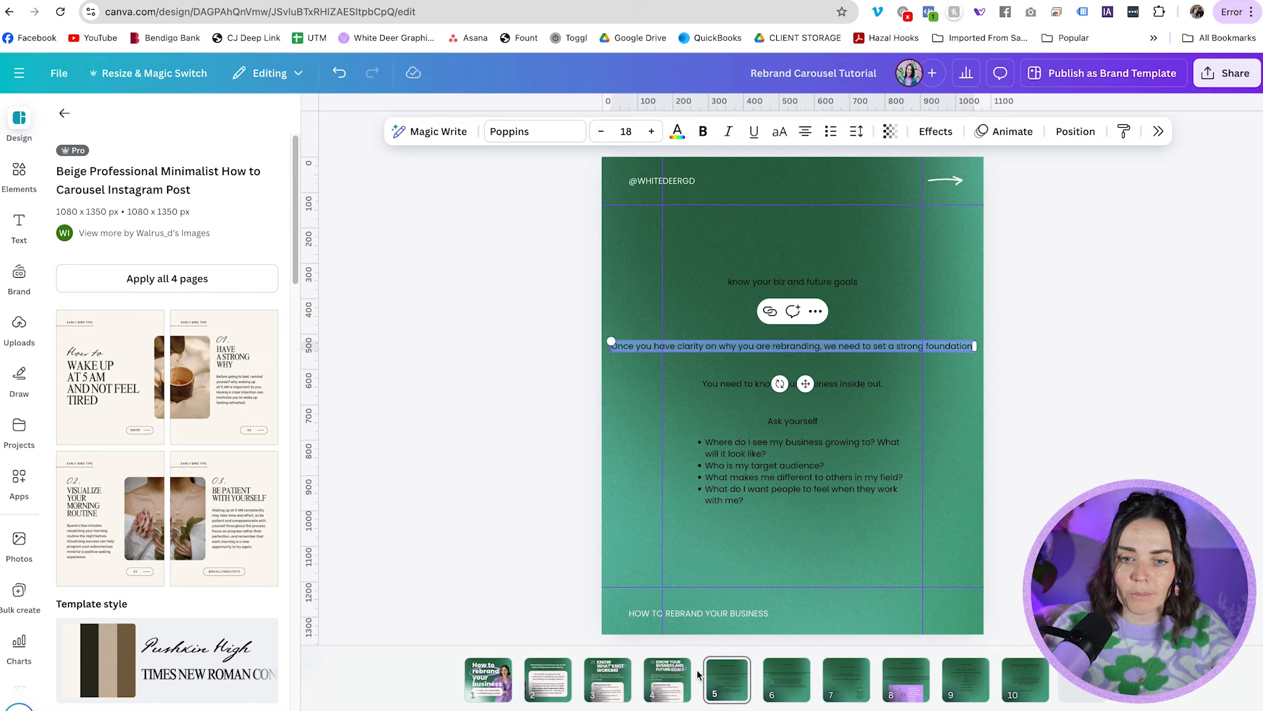
{"action": "left_click", "coordinate": [667, 679]}
{"action": "left_click", "coordinate": [732, 375]}
{"action": "double_click", "coordinate": [732, 376]}
{"action": "left_click", "coordinate": [524, 361]}
{"action": "double_click", "coordinate": [750, 365]}
{"action": "key", "text": "ctrl+v"}
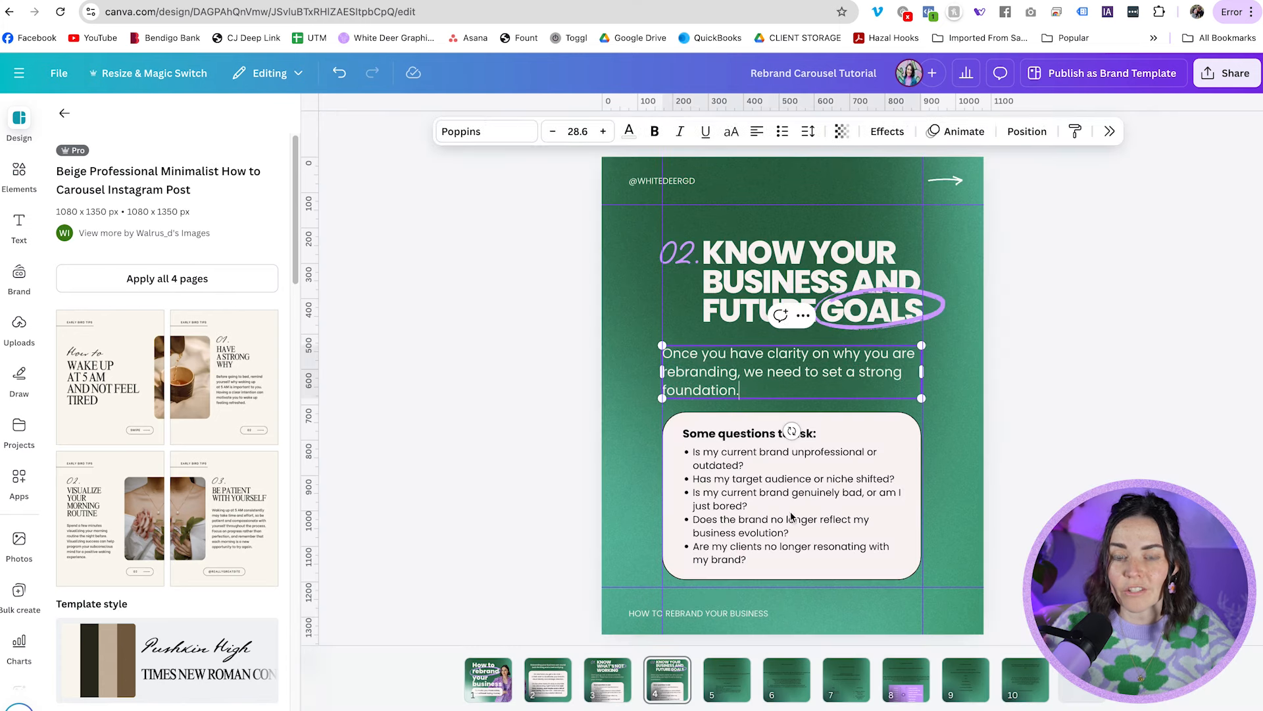
- Append page 5's sentence to the page 4 intro in parentheses: "(You need to know your business inside out.)"
{"action": "left_click", "coordinate": [720, 682]}
{"action": "double_click", "coordinate": [792, 383]}
{"action": "left_click", "coordinate": [661, 681]}
- Replace the box title with a left-aligned, bold "Ask yourself:" and its bullets with the four questions from page 5
{"action": "key", "text": "ctrl+z"}
{"action": "key", "text": "ctrl+shift+z"}
{"action": "key", "text": "ctrl+shift+z"}
{"action": "key", "text": "ctrl+shift+z"}
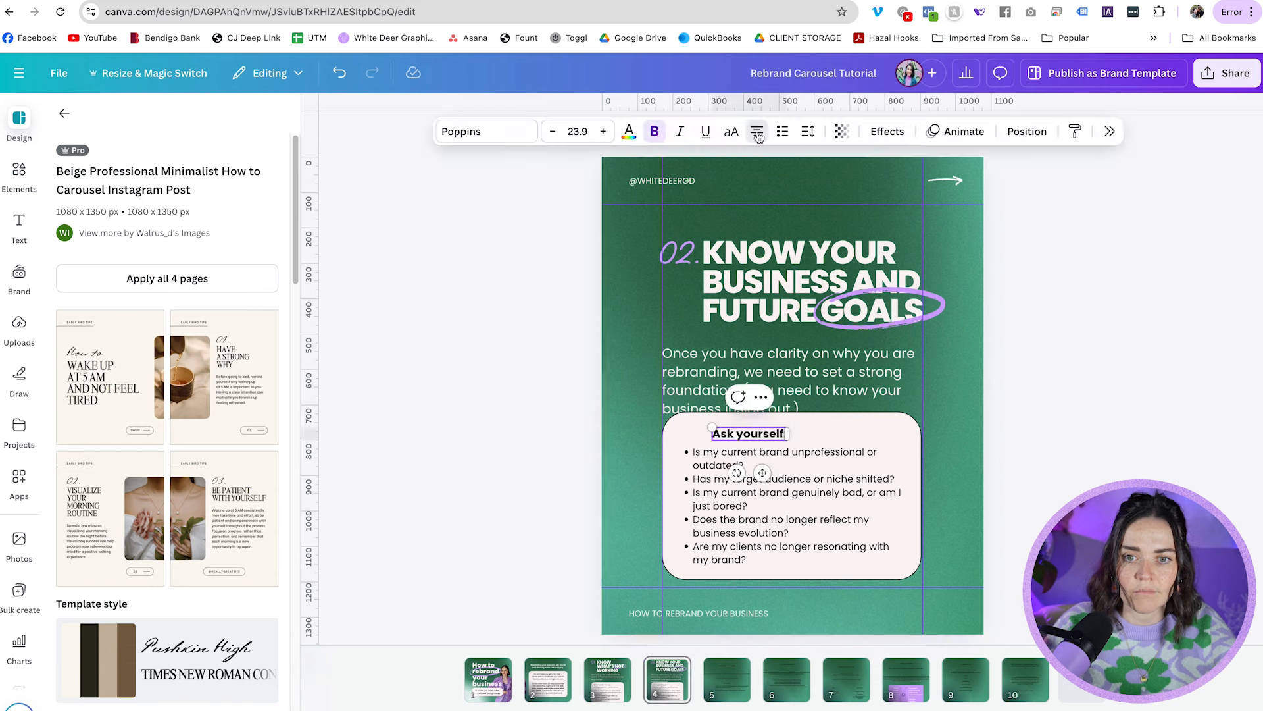
{"action": "key", "text": "Escape"}
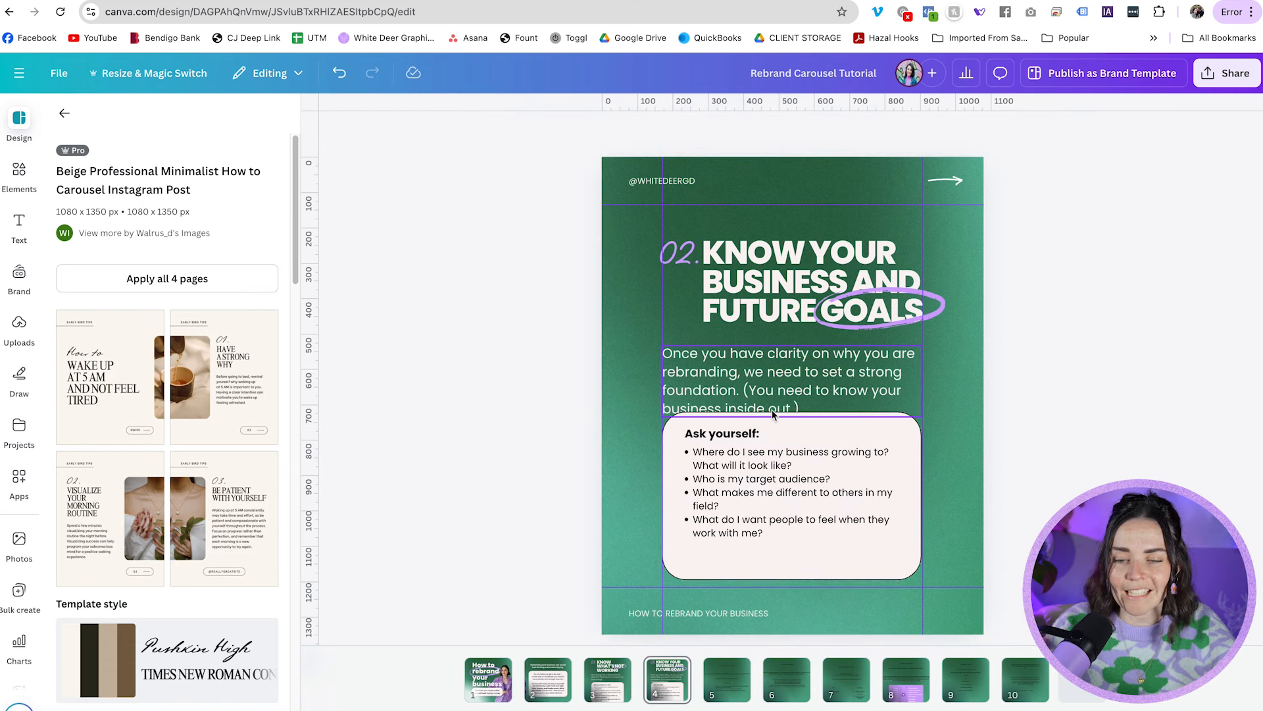
- Move the box's bullets and title down and shorten the box from its upper edge to fit them
{"action": "left_click", "coordinate": [761, 494]}
{"action": "left_click_drag", "start_coordinate": [760, 494], "coordinate": [764, 523]}
{"action": "left_click", "coordinate": [734, 439]}
{"action": "left_click_drag", "start_coordinate": [791, 412], "coordinate": [790, 442]}
{"action": "left_click", "coordinate": [586, 450]}
- Move the intro paragraph down to just above the shortened box and hide the rulers and guides
{"action": "left_click_drag", "start_coordinate": [818, 395], "coordinate": [818, 409]}
{"action": "left_click", "coordinate": [605, 388]}
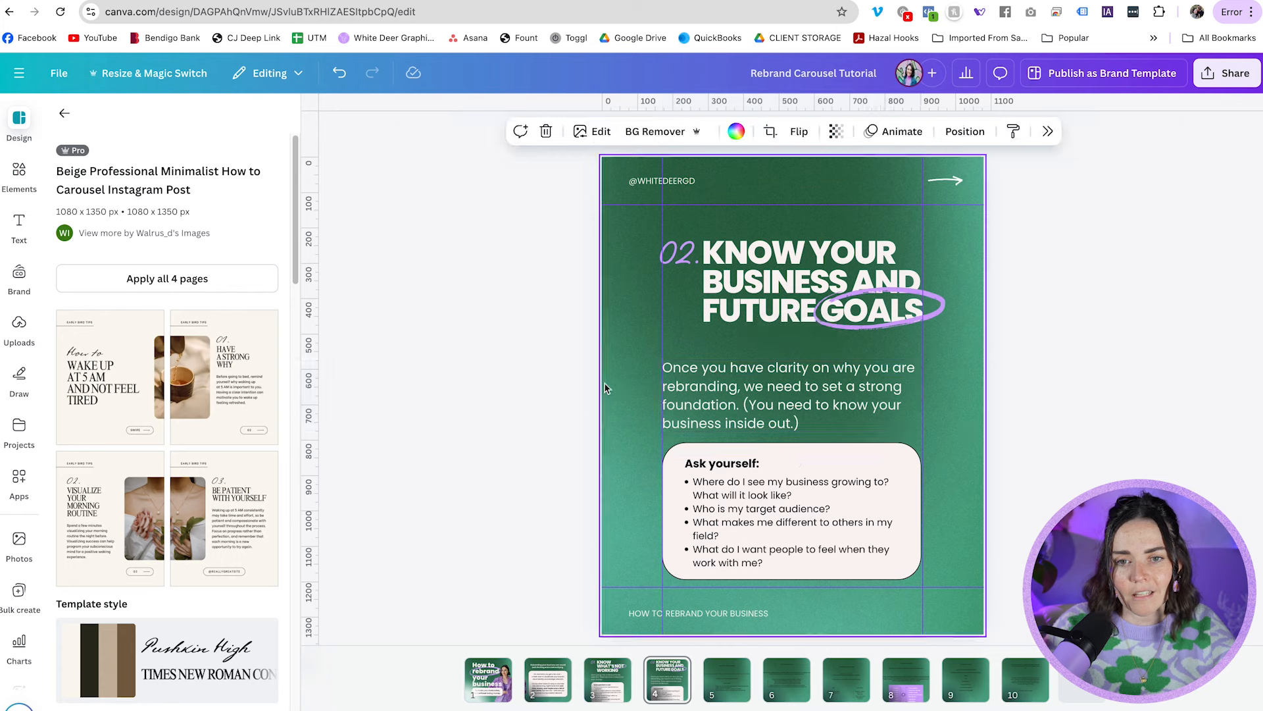
{"action": "key", "text": "shift+r"}
{"action": "left_click", "coordinate": [581, 378]}
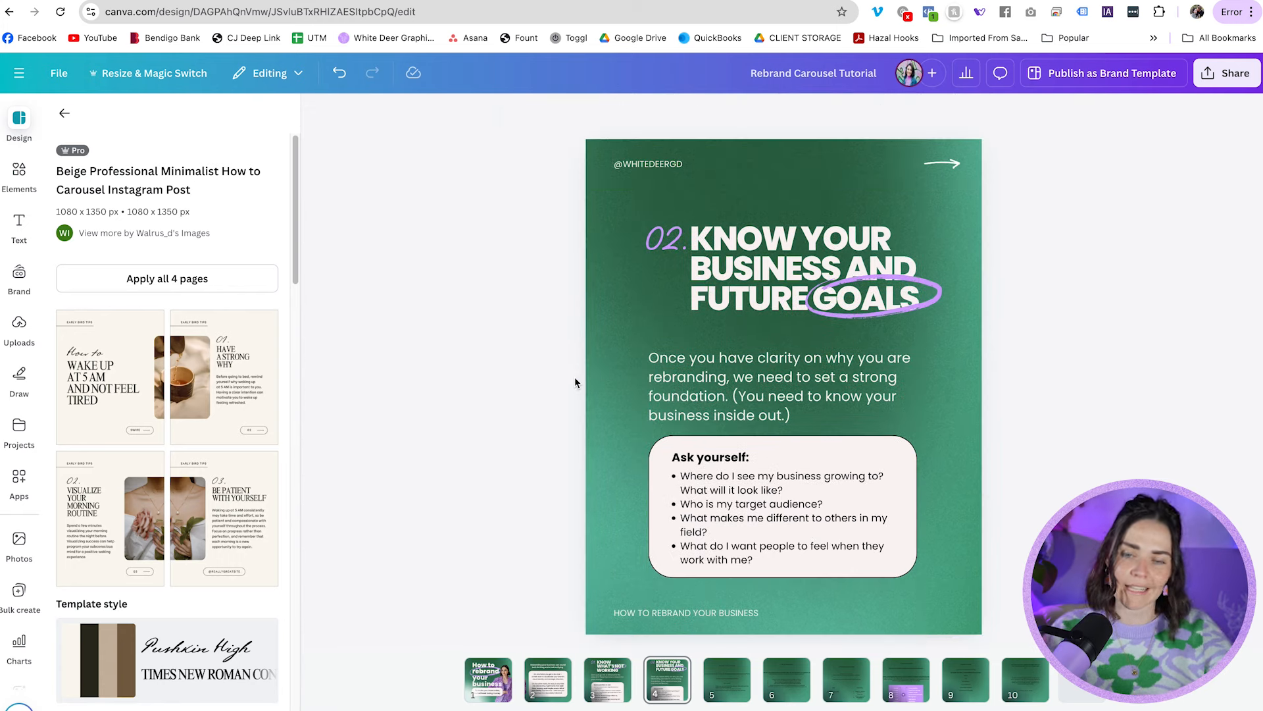
- Nudge the intro and box up and the heading group down to tighten the spacing, and compare page 4 with page 3
{"action": "left_click_drag", "start_coordinate": [576, 379], "coordinate": [739, 558]}
{"action": "left_click_drag", "start_coordinate": [729, 534], "coordinate": [729, 526]}
{"action": "left_click", "coordinate": [597, 287]}
{"action": "left_click_drag", "start_coordinate": [606, 236], "coordinate": [897, 340]}
{"action": "left_click_drag", "start_coordinate": [1021, 324], "coordinate": [700, 256]}
{"action": "left_click", "coordinate": [556, 322]}
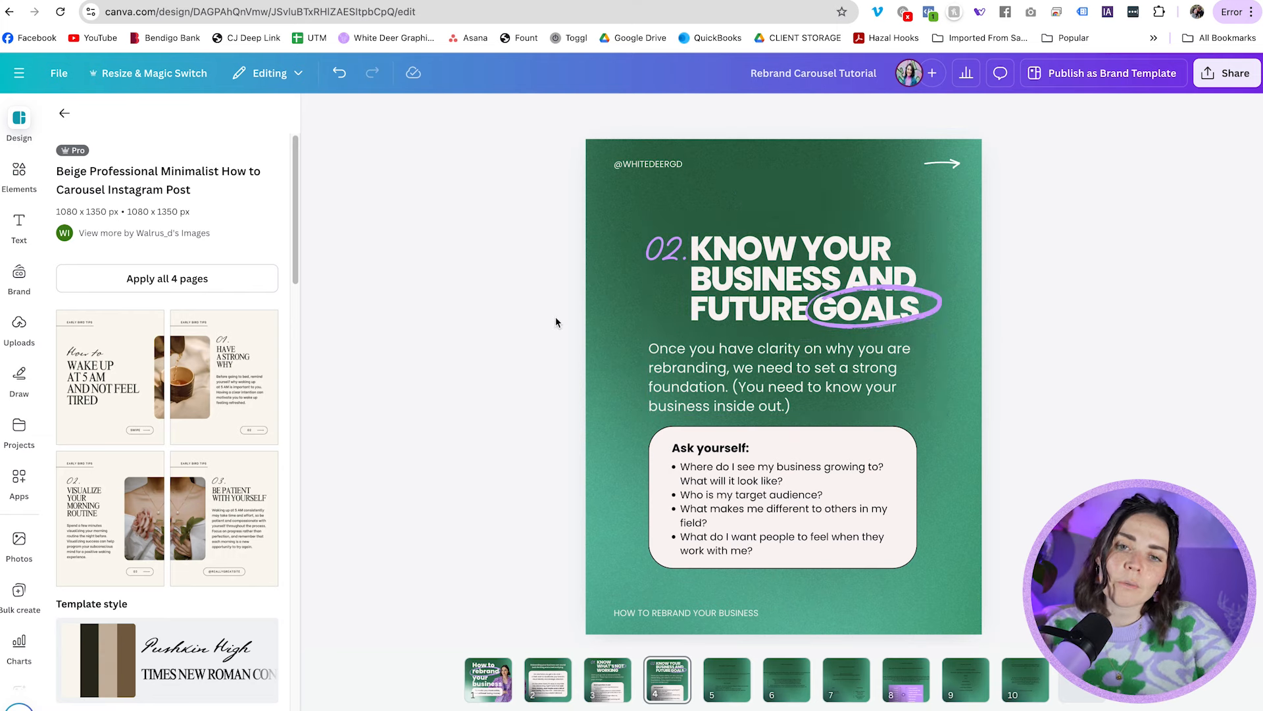
{"action": "left_click", "coordinate": [605, 691]}
{"action": "left_click", "coordinate": [665, 686]}
{"action": "left_click", "coordinate": [607, 688]}
{"action": "left_click", "coordinate": [668, 689]}
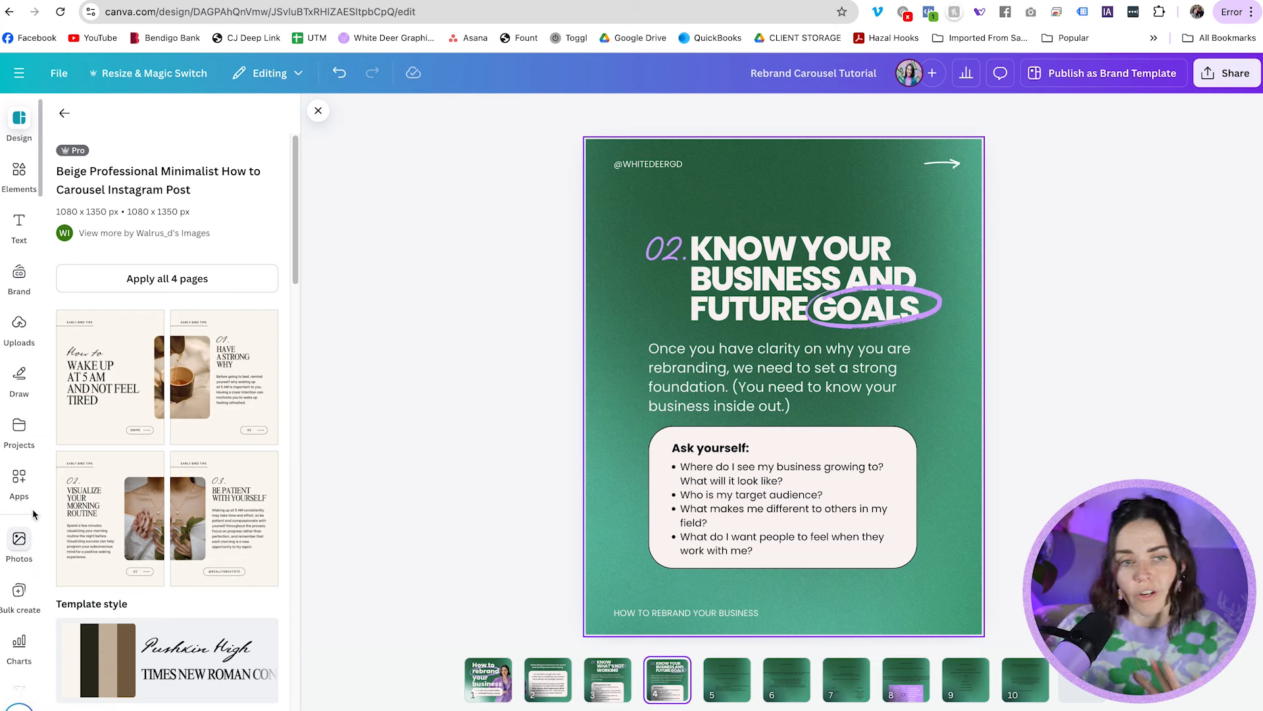
- Add Leaves.svg from the brand graphics to page 4, scaled small at the upper-right corner of the Ask yourself box
{"action": "left_click", "coordinate": [19, 275]}
{"action": "scroll", "coordinate": [169, 350], "scroll_direction": "down", "scroll_amount": 2}
{"action": "scroll", "coordinate": [169, 350], "scroll_direction": "up", "scroll_amount": 3}
{"action": "left_click", "coordinate": [64, 113]}
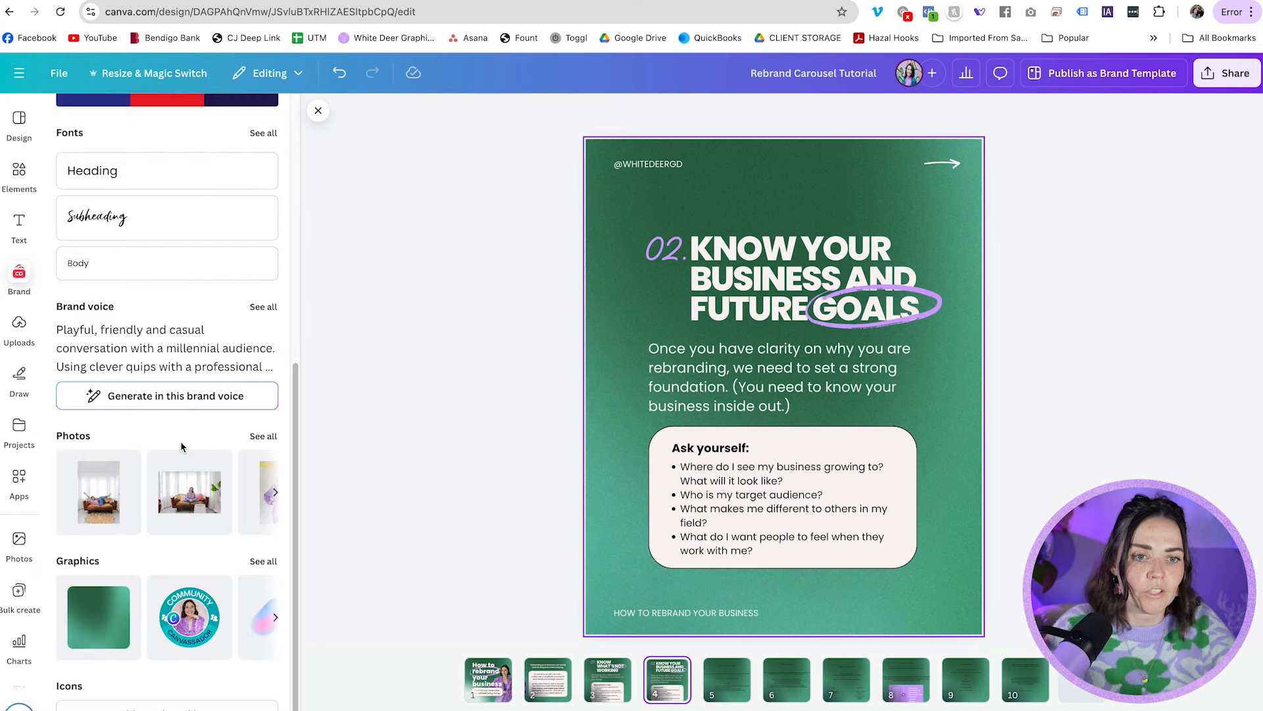
{"action": "left_click", "coordinate": [259, 557]}
{"action": "scroll", "coordinate": [262, 572], "scroll_direction": "down", "scroll_amount": 5}
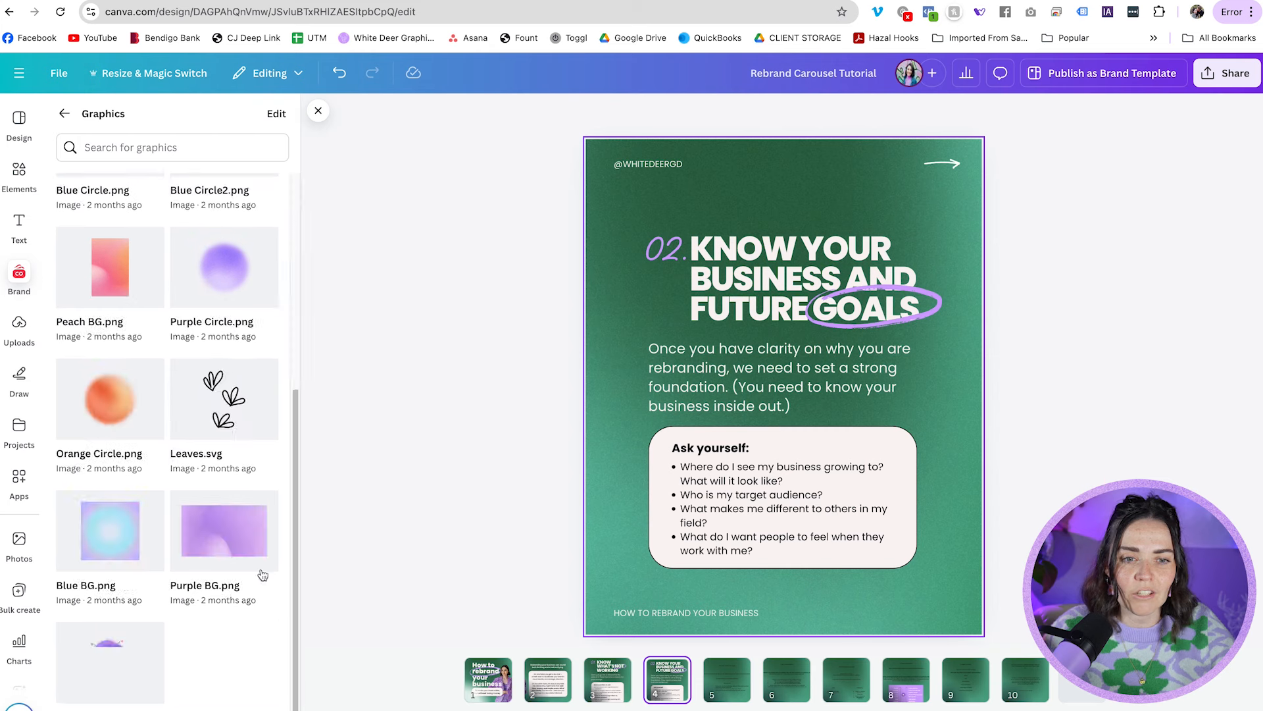
{"action": "left_click", "coordinate": [225, 428]}
{"action": "left_click_drag", "start_coordinate": [711, 286], "coordinate": [943, 445]}
{"action": "left_click_drag", "start_coordinate": [943, 489], "coordinate": [909, 441]}
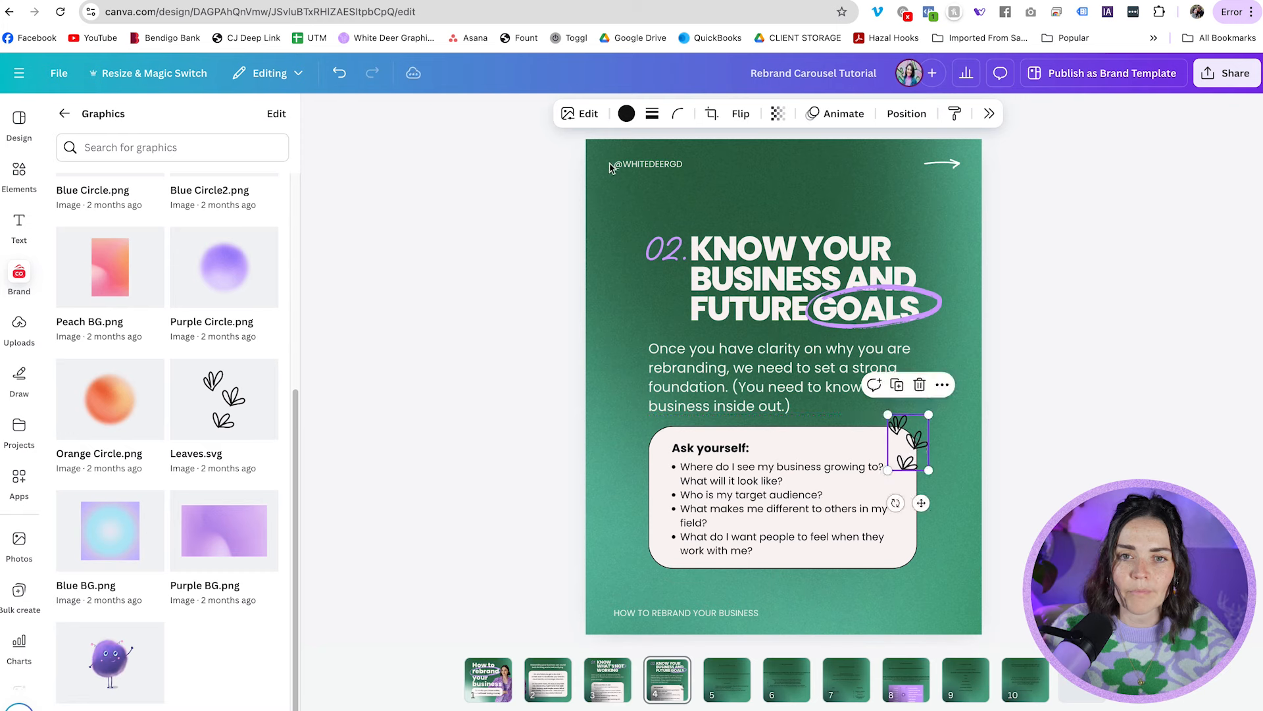
- Recolor the leaves light purple and place Multi Blur.png behind the box, running off page 4's lower-left edge
{"action": "left_click", "coordinate": [625, 115]}
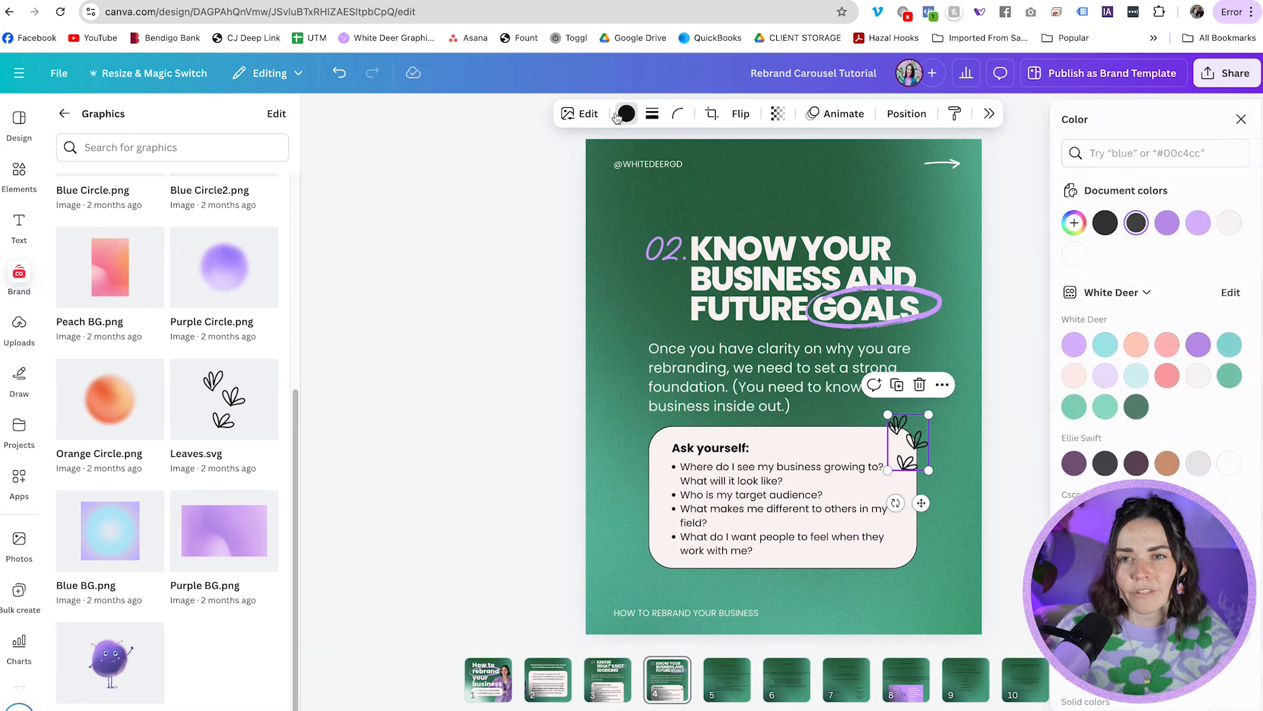
{"action": "left_click", "coordinate": [1181, 225]}
{"action": "left_click", "coordinate": [525, 387]}
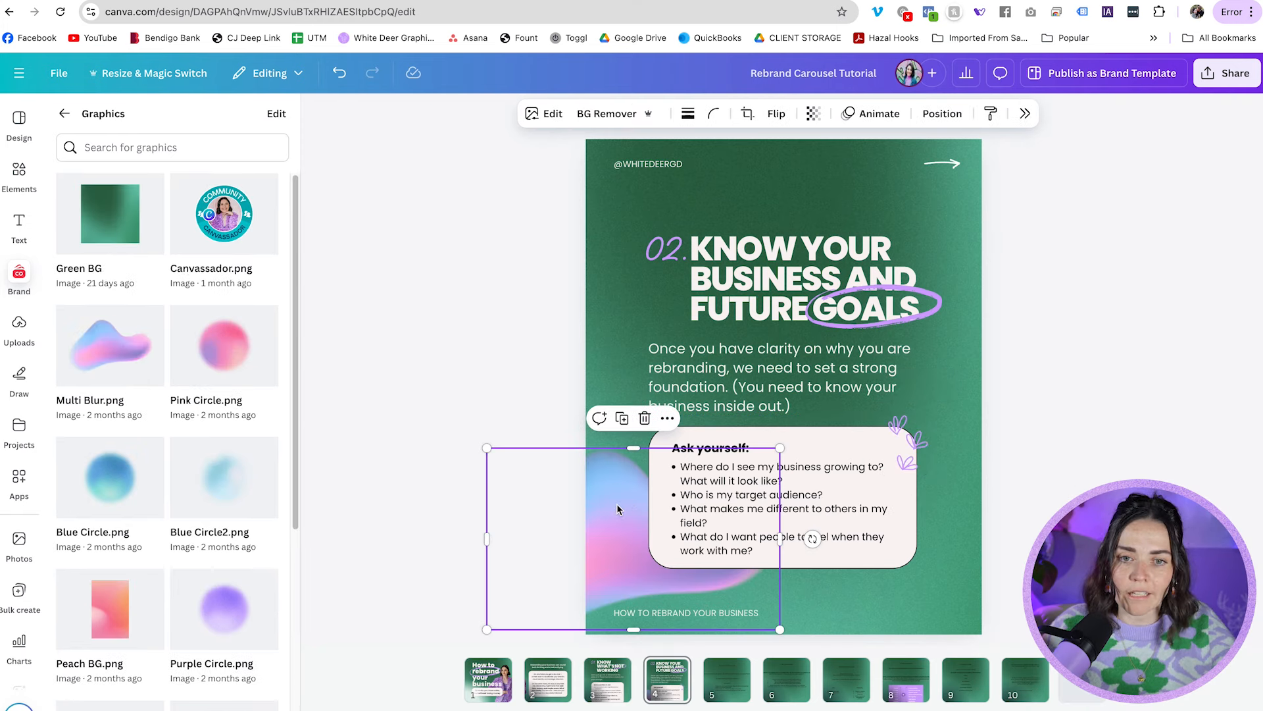
- Paste the Multi Blur graphic onto page 3 and move it off the lower-right edge so it continues onto page 4
{"action": "left_click", "coordinate": [624, 665]}
{"action": "key", "text": "ctrl+v"}
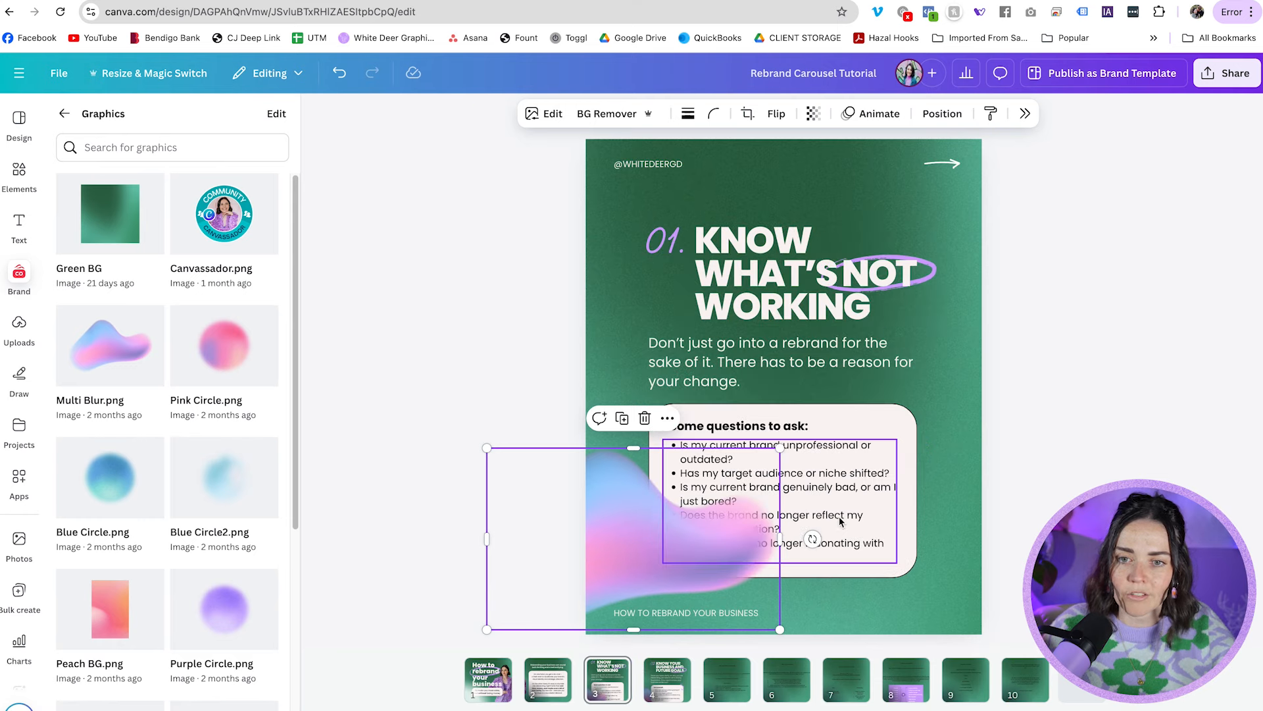
{"action": "left_click_drag", "start_coordinate": [710, 538], "coordinate": [965, 555]}
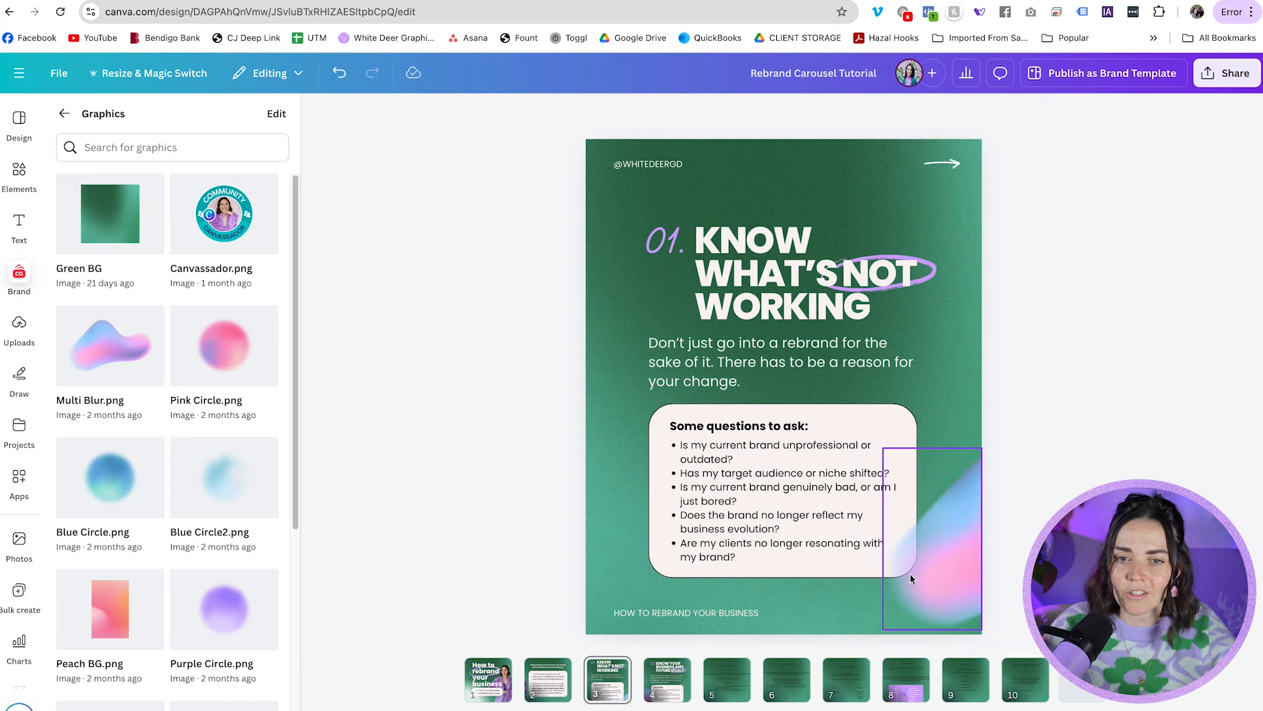
{"action": "left_click", "coordinate": [670, 687]}
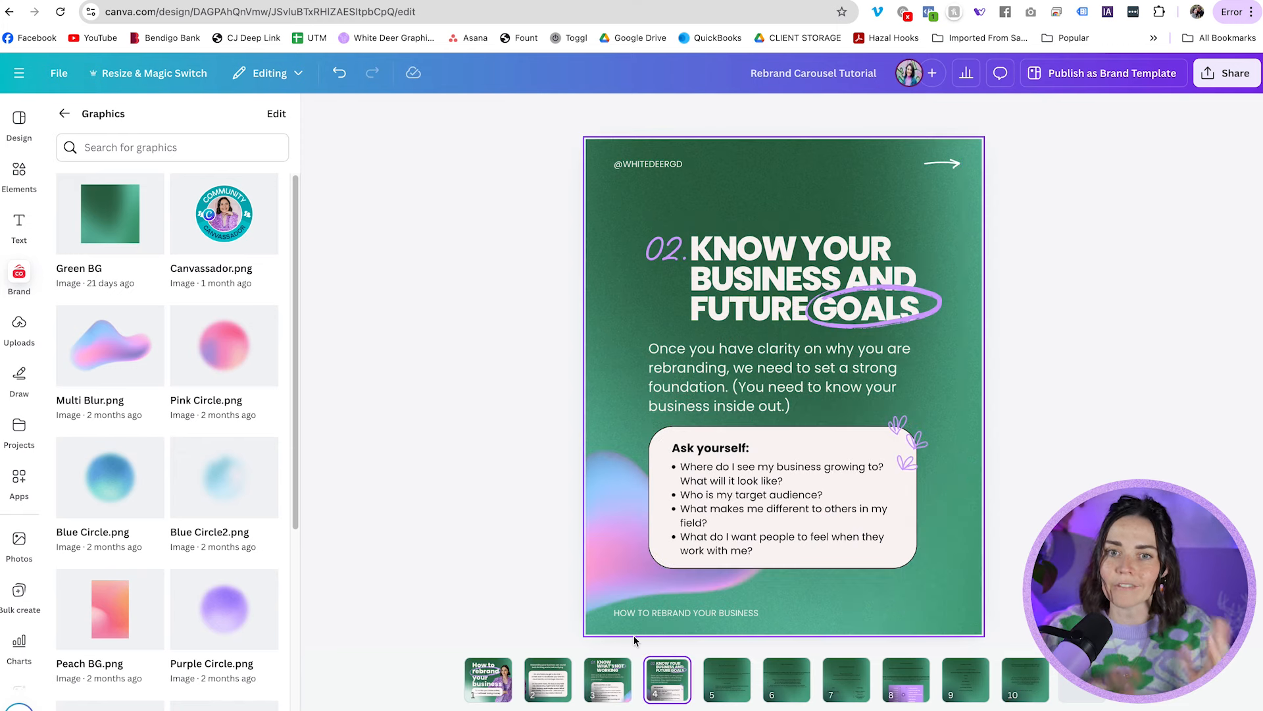
- Delete the leftover plain-text page 5 about business and future goals, and duplicate page 4 in its place
{"action": "left_click", "coordinate": [730, 695]}
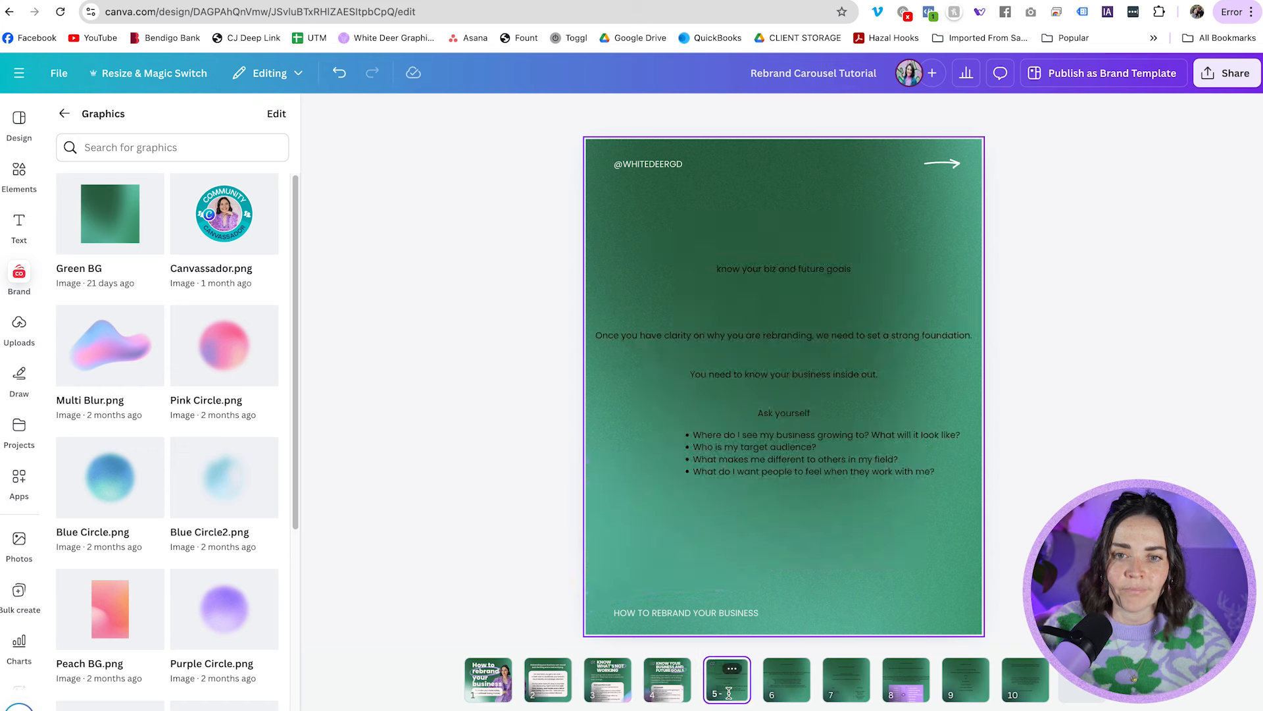
{"action": "key", "text": "Delete"}
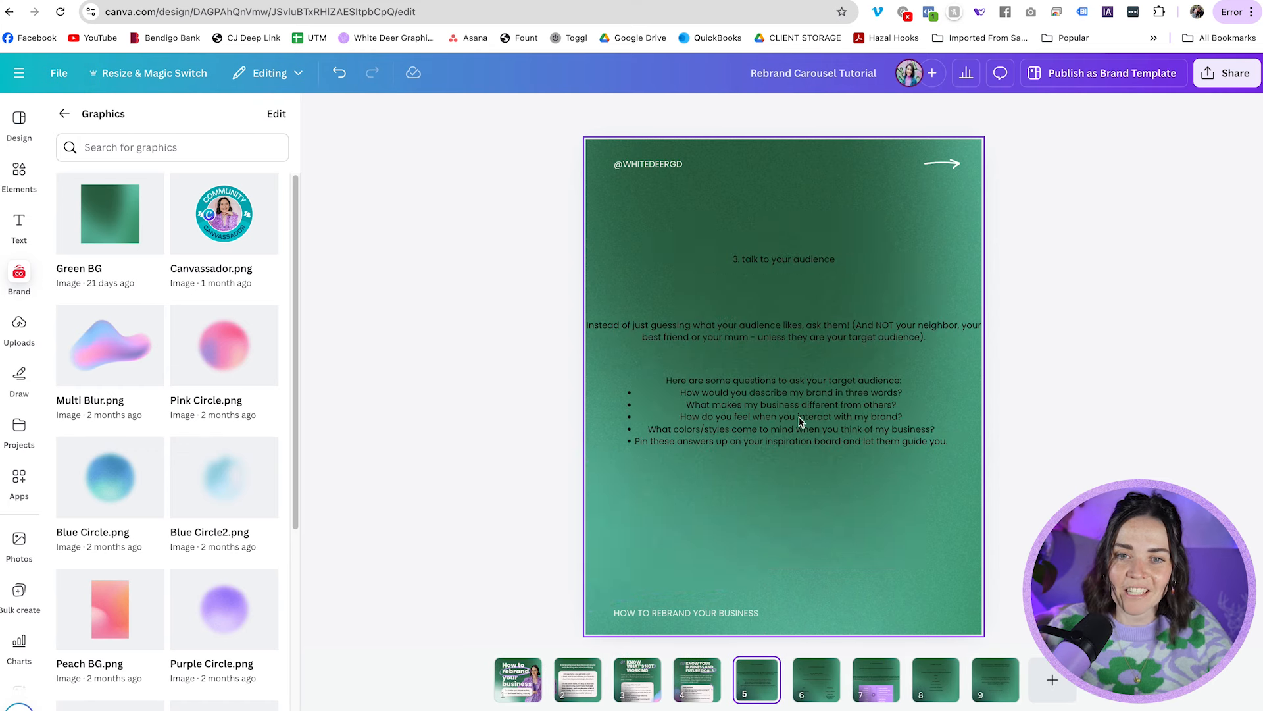
{"action": "left_click", "coordinate": [782, 259]}
{"action": "left_click", "coordinate": [1048, 445]}
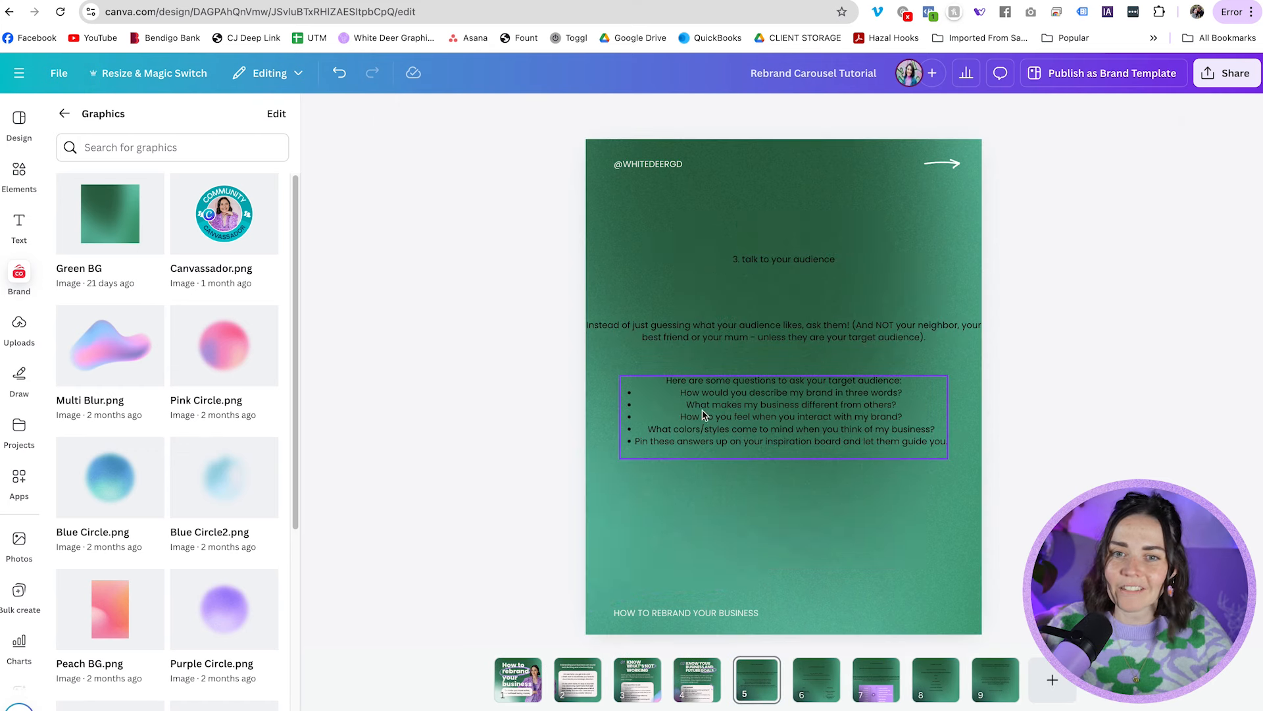
{"action": "left_click", "coordinate": [694, 689]}
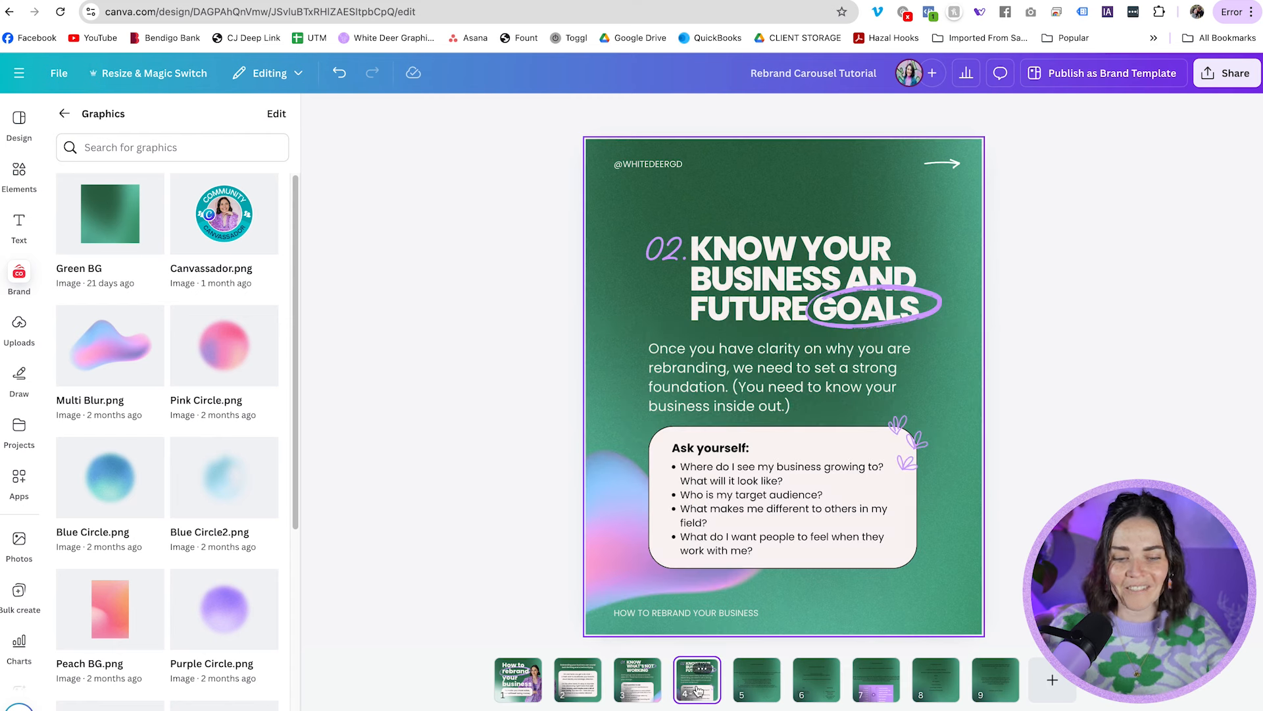
{"action": "key", "text": "ctrl+d"}
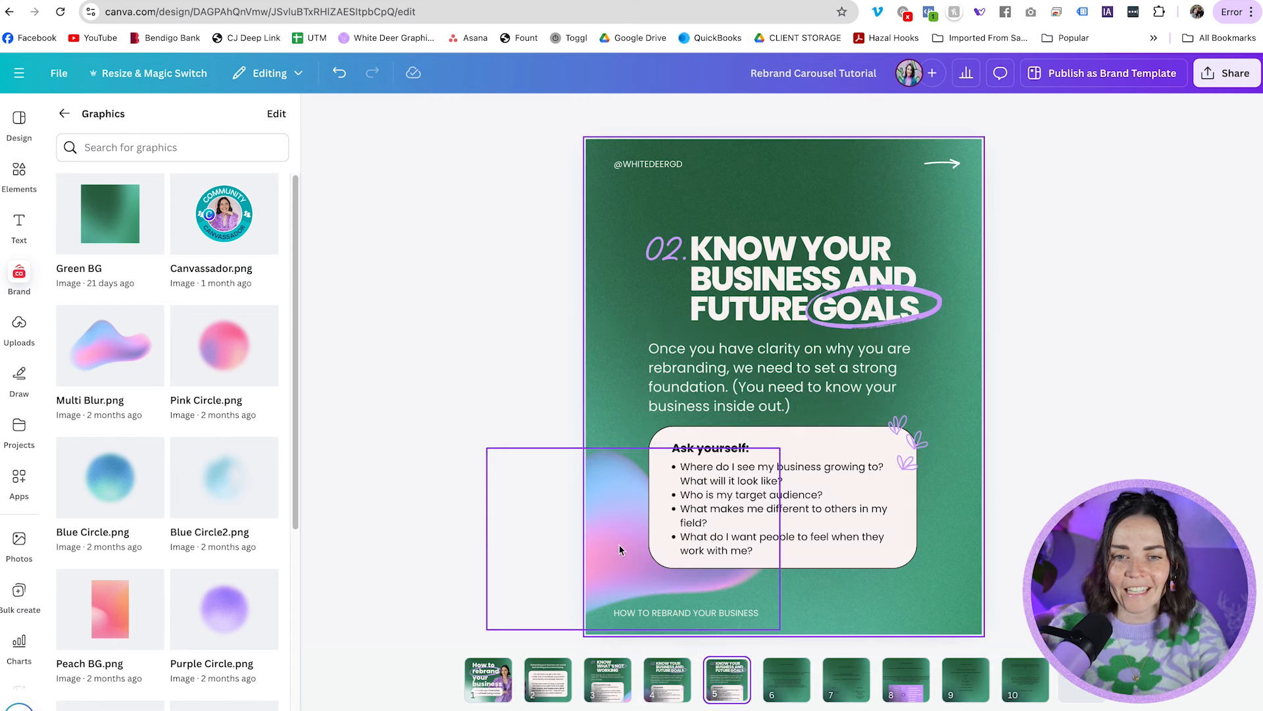
- Delete the leaves and the Multi Blur graphic from the duplicated page 5
{"action": "left_click", "coordinate": [921, 436]}
{"action": "key", "text": "Delete"}
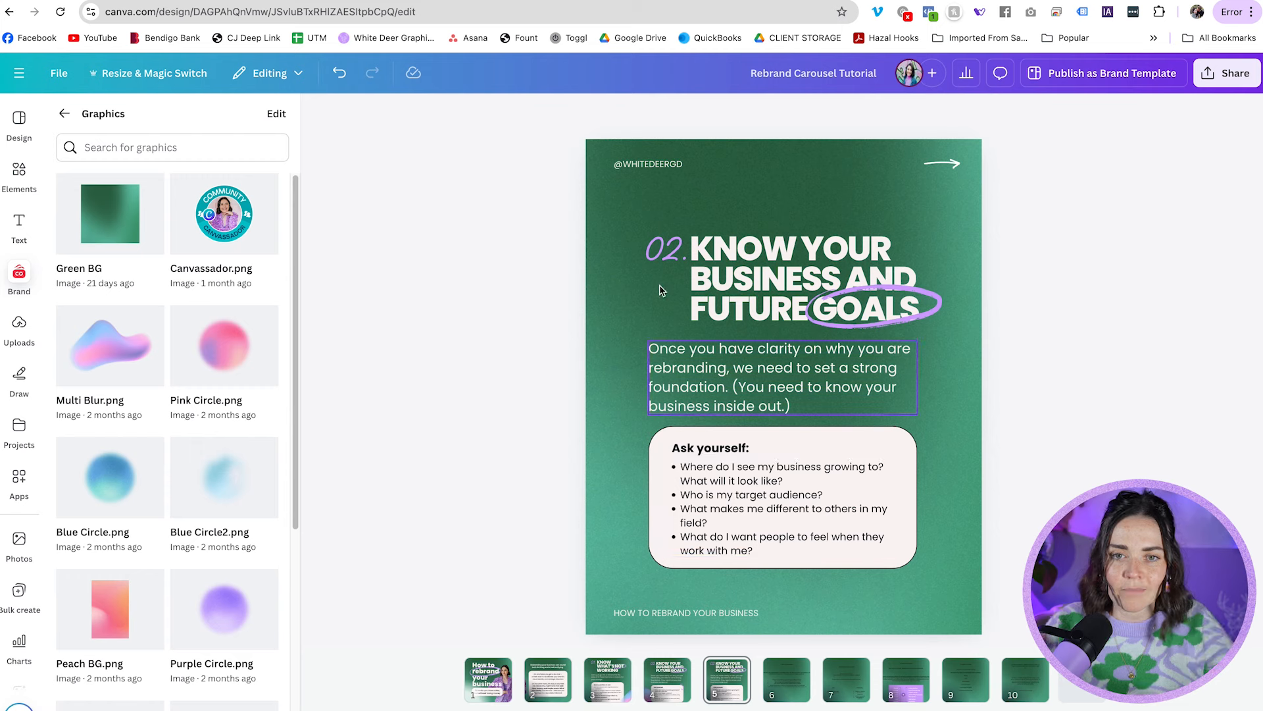
- Change the heading number on page 5 to 03 and copy the "talk to your audience" title from page 6
{"action": "left_click", "coordinate": [668, 250]}
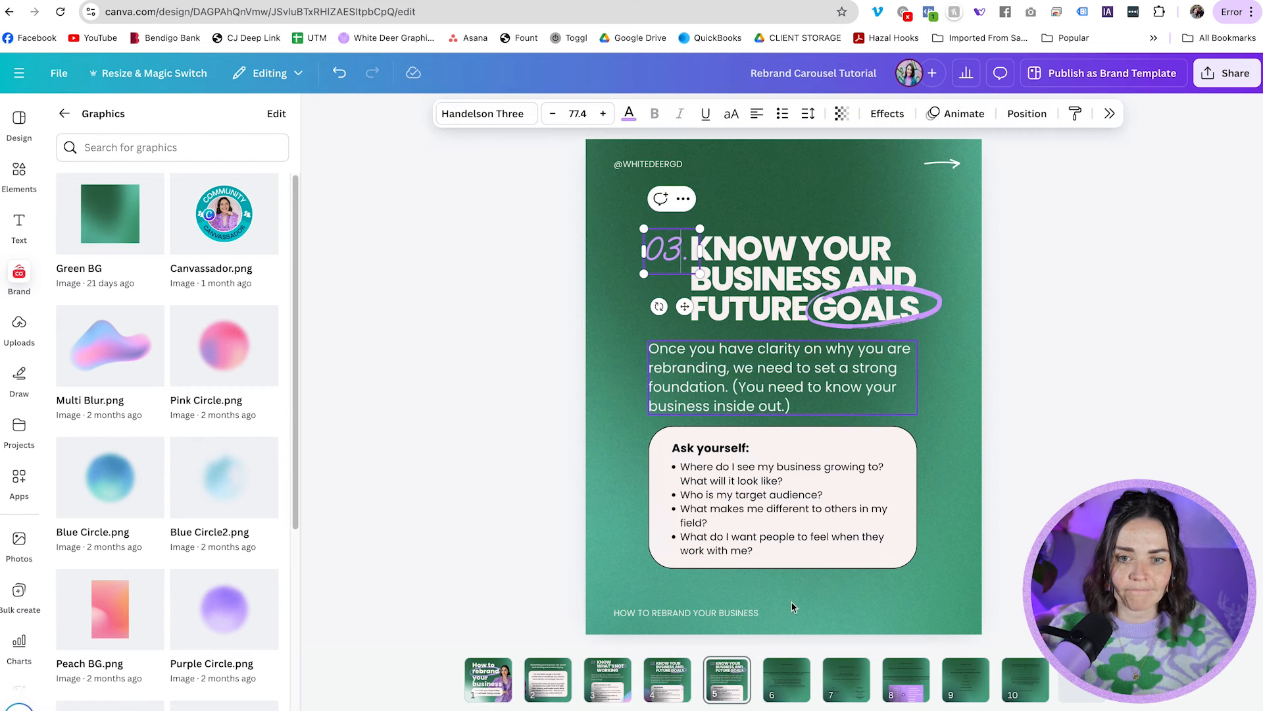
{"action": "left_click", "coordinate": [786, 679]}
{"action": "left_click", "coordinate": [776, 260]}
{"action": "left_click_drag", "start_coordinate": [744, 260], "coordinate": [728, 259]}
{"action": "key", "text": "BackSpace"}
{"action": "key", "text": "ctrl+a"}
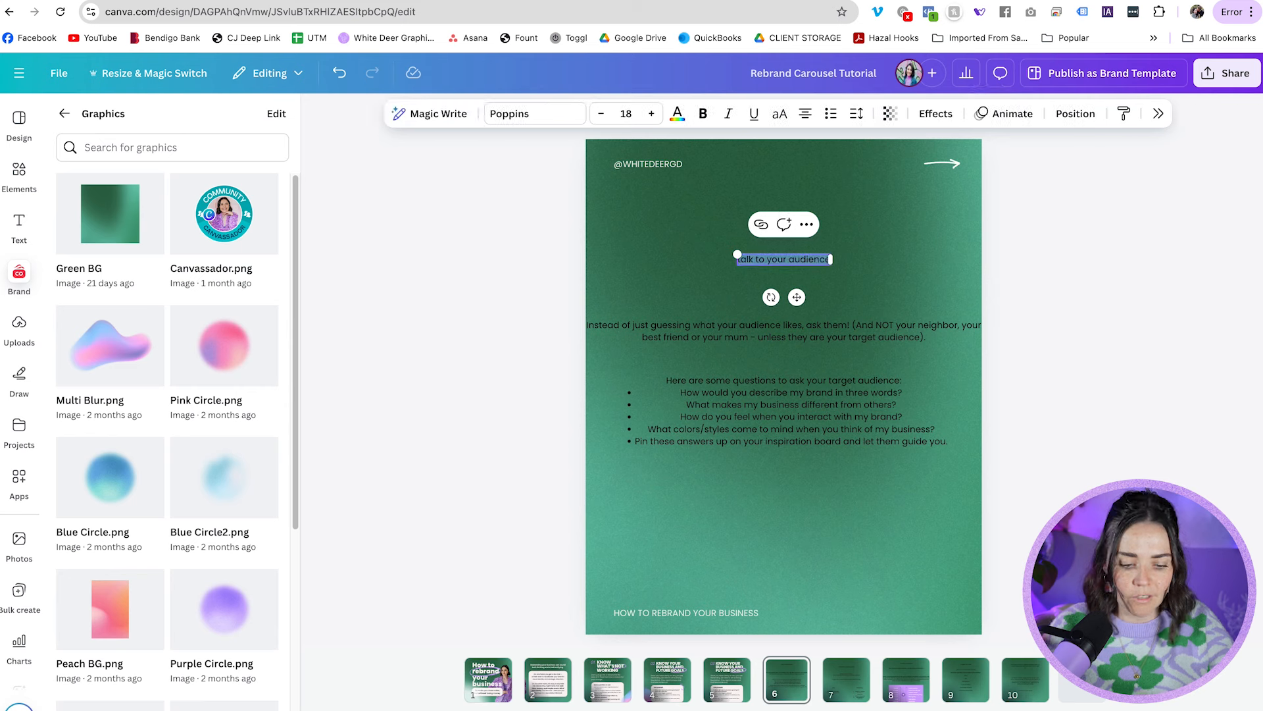
{"action": "key", "text": "ctrl+c"}
- Replace the page 5 heading with "Talk to your audience" and move the purple hand-drawn circle around the word TALK
{"action": "left_click", "coordinate": [727, 679]}
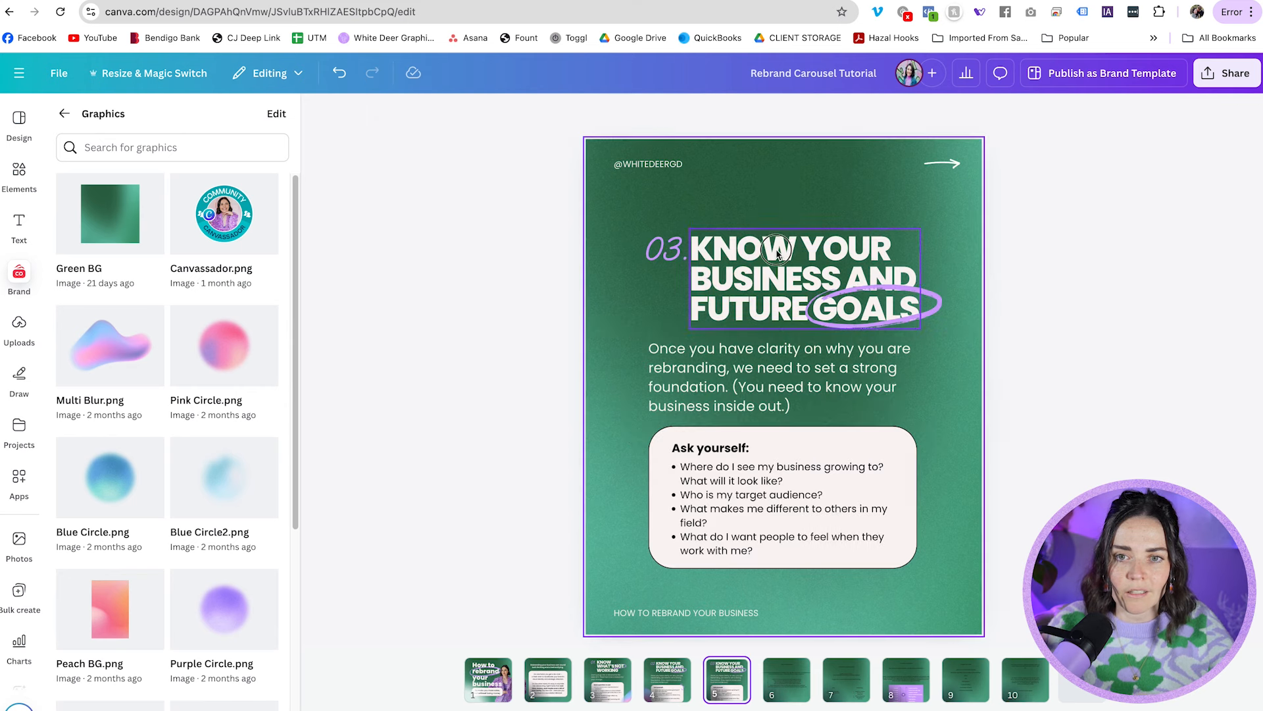
{"action": "double_click", "coordinate": [777, 250]}
{"action": "key", "text": "ctrl+v"}
{"action": "left_click", "coordinate": [1094, 301]}
{"action": "left_click_drag", "start_coordinate": [940, 296], "coordinate": [782, 235]}
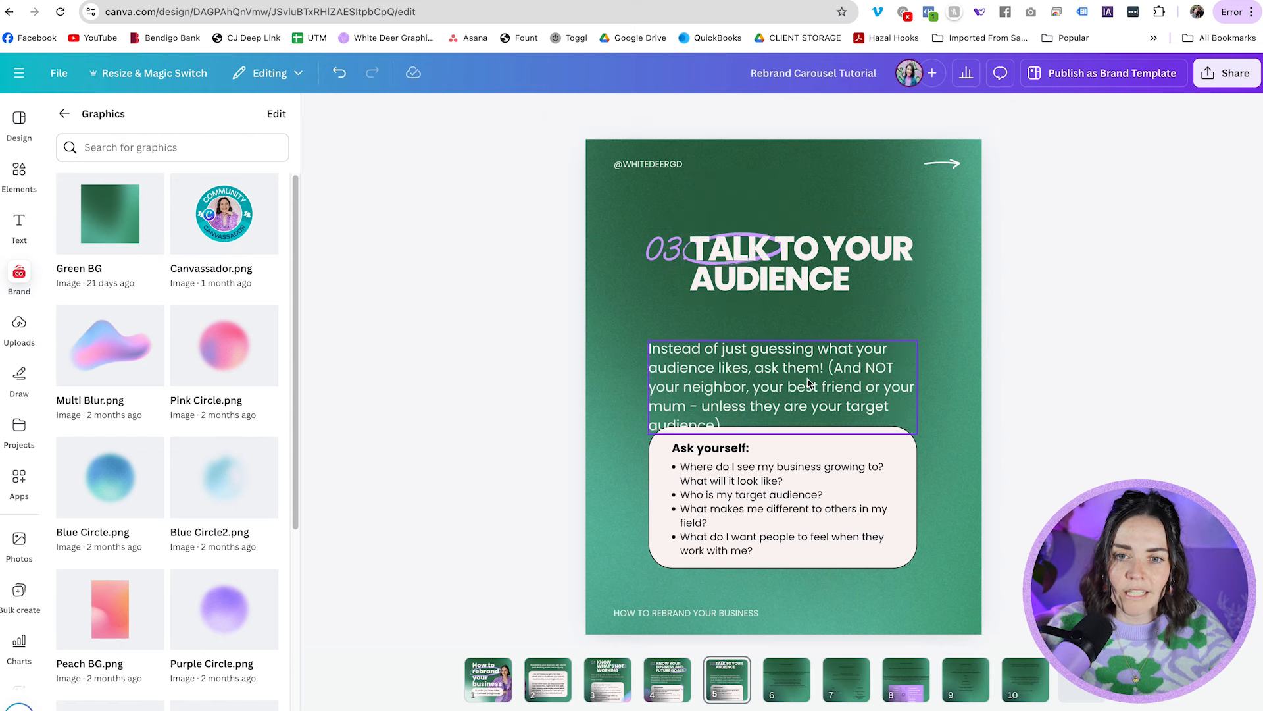
- Start the parenthetical sentence in page 5's intro text on its own line and correct "neighbor" to "neighbour"
{"action": "left_click", "coordinate": [877, 381]}
{"action": "left_click", "coordinate": [827, 369]}
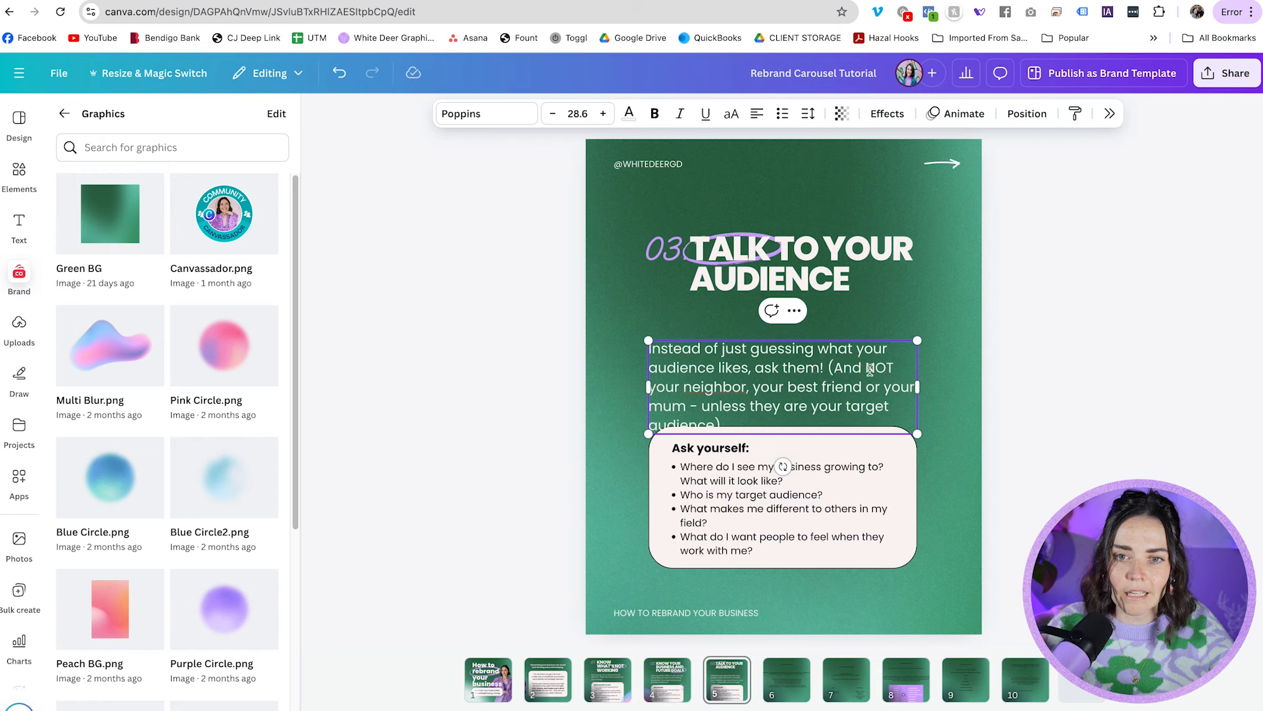
{"action": "key", "text": "Return"}
{"action": "right_click", "coordinate": [781, 393]}
{"action": "left_click", "coordinate": [815, 384]}
{"action": "left_click", "coordinate": [930, 412]}
{"action": "left_click", "coordinate": [858, 408]}
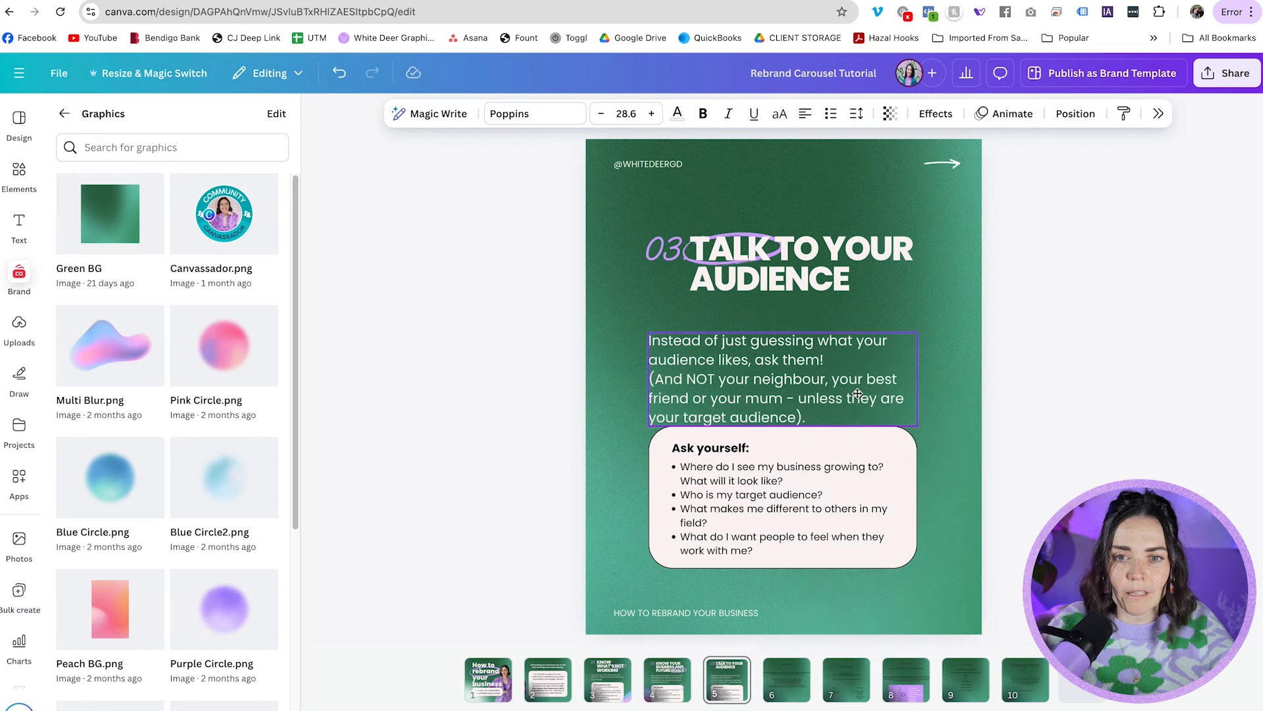
- Italicize the parenthetical sentence in page 5's intro text
{"action": "triple_click", "coordinate": [787, 395]}
{"action": "key", "text": "ctrl+i"}
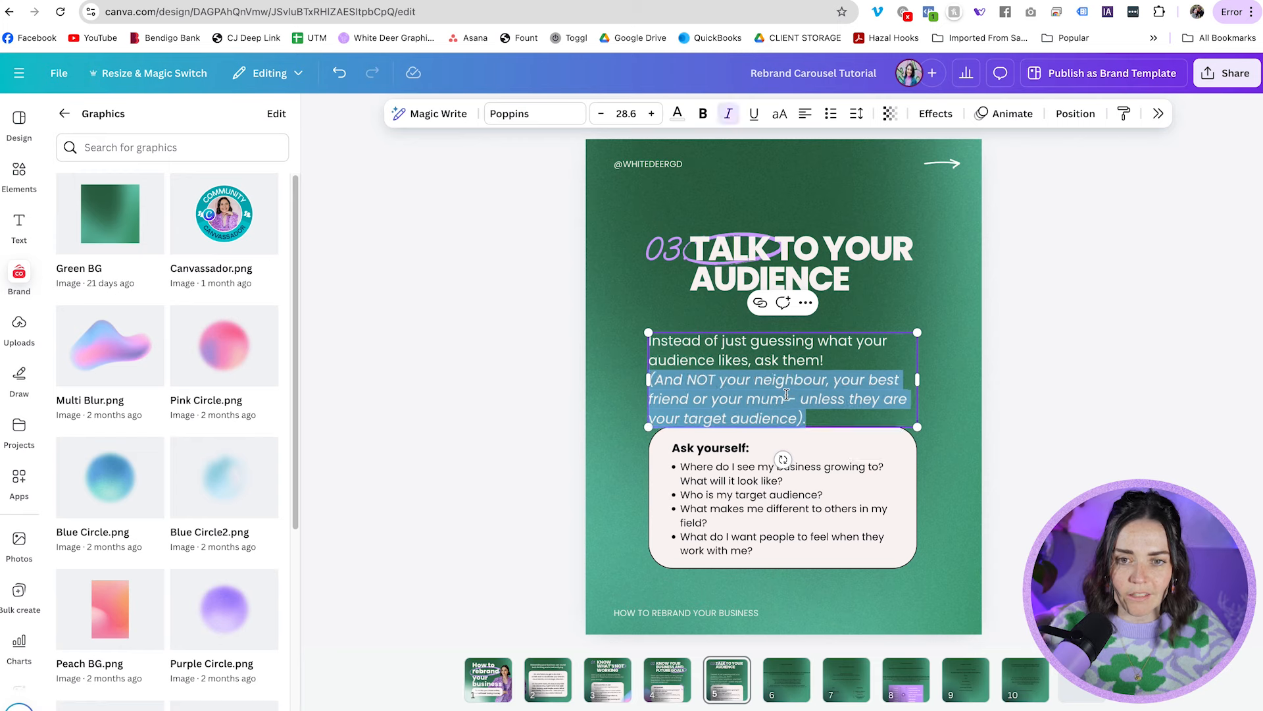
{"action": "left_click", "coordinate": [1105, 405]}
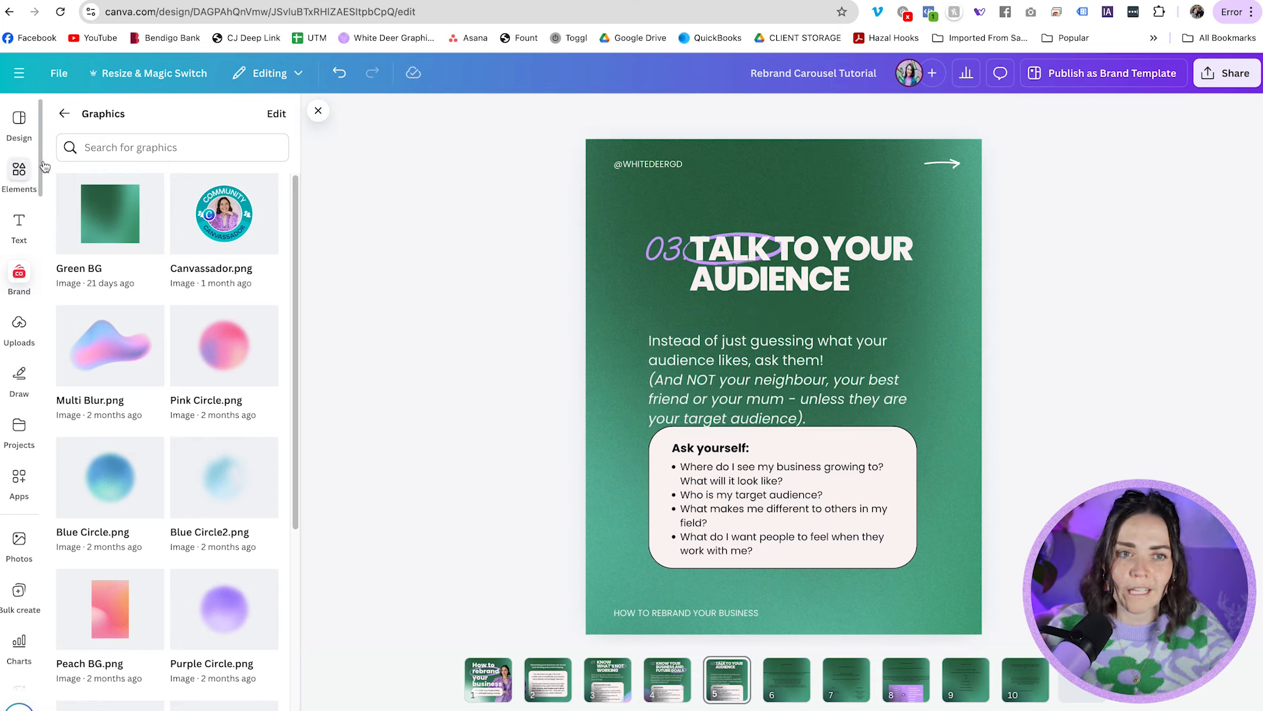
- Search the graphics for "warning" and add the 3D warning triangle with orange rays to page 5 beside the intro text
{"action": "left_click", "coordinate": [19, 175]}
{"action": "double_click", "coordinate": [121, 122]}
{"action": "type", "text": "warmin"}
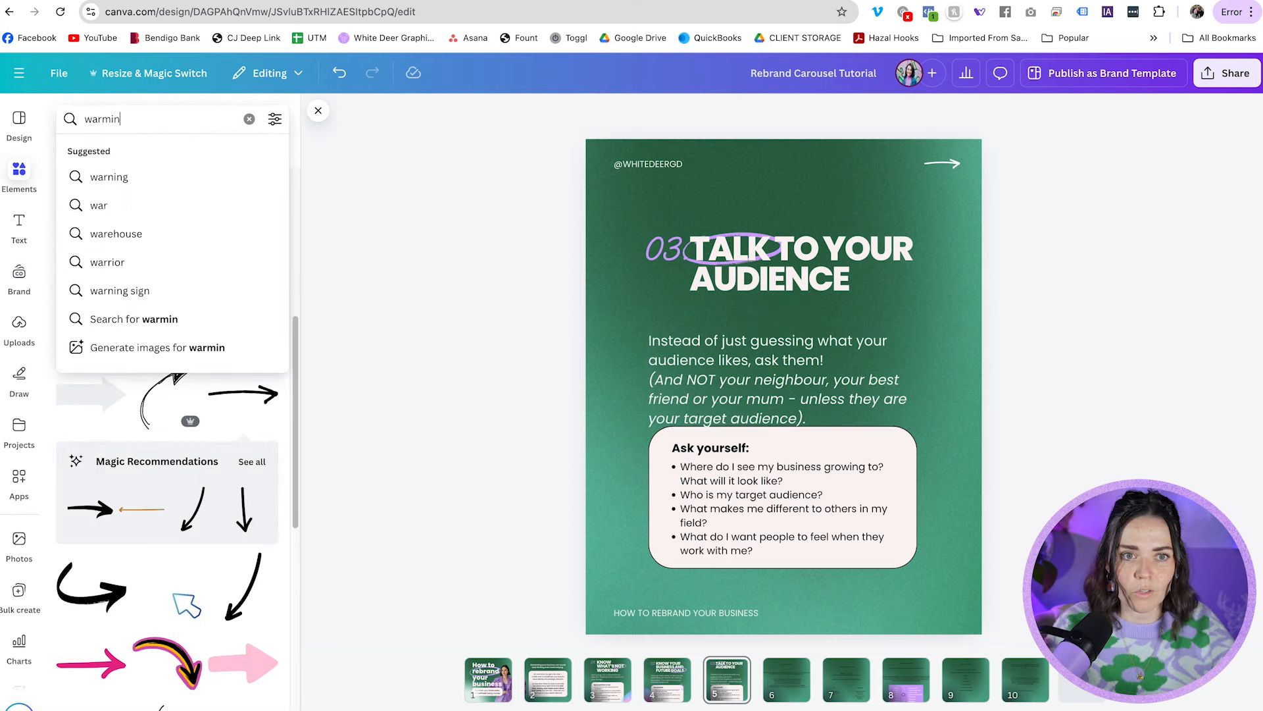
{"action": "key", "text": "BackSpace"}
{"action": "key", "text": "BackSpace"}
{"action": "key", "text": "BackSpace"}
{"action": "type", "text": "ning"}
{"action": "key", "text": "Return"}
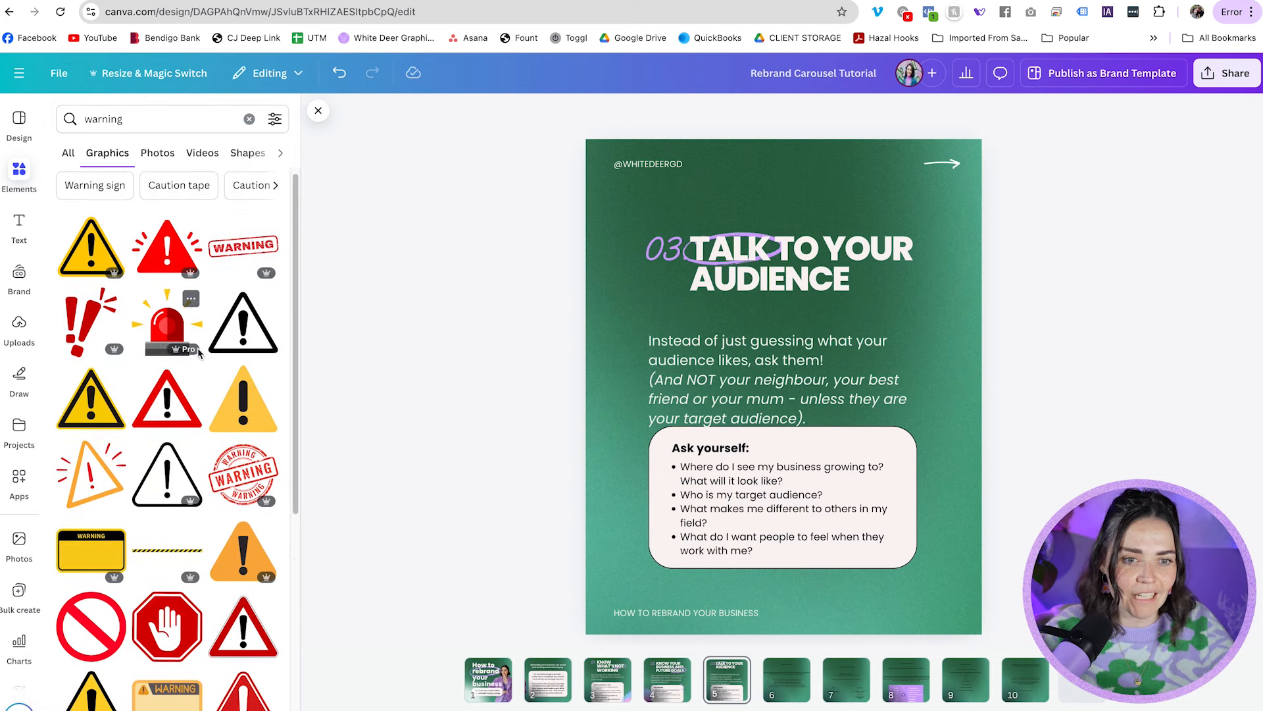
{"action": "scroll", "coordinate": [199, 354], "scroll_direction": "down", "scroll_amount": 4}
{"action": "scroll", "coordinate": [200, 354], "scroll_direction": "down", "scroll_amount": 5}
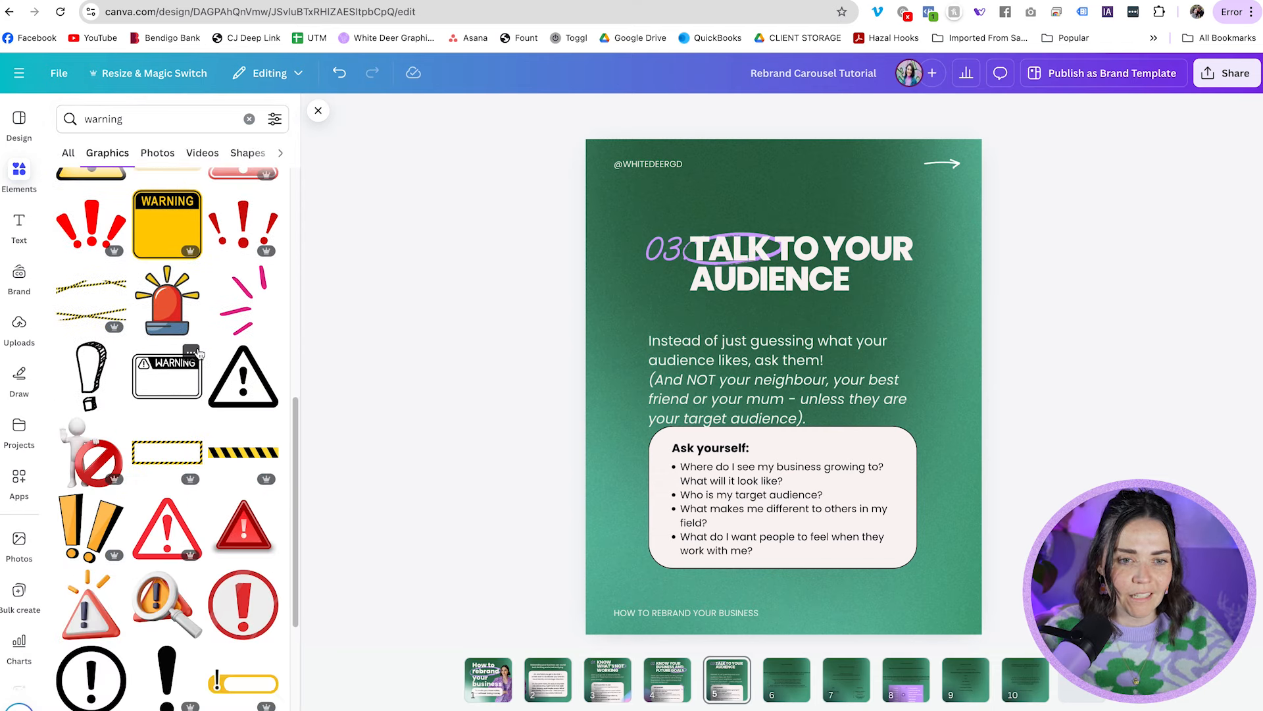
{"action": "scroll", "coordinate": [199, 354], "scroll_direction": "down", "scroll_amount": 4}
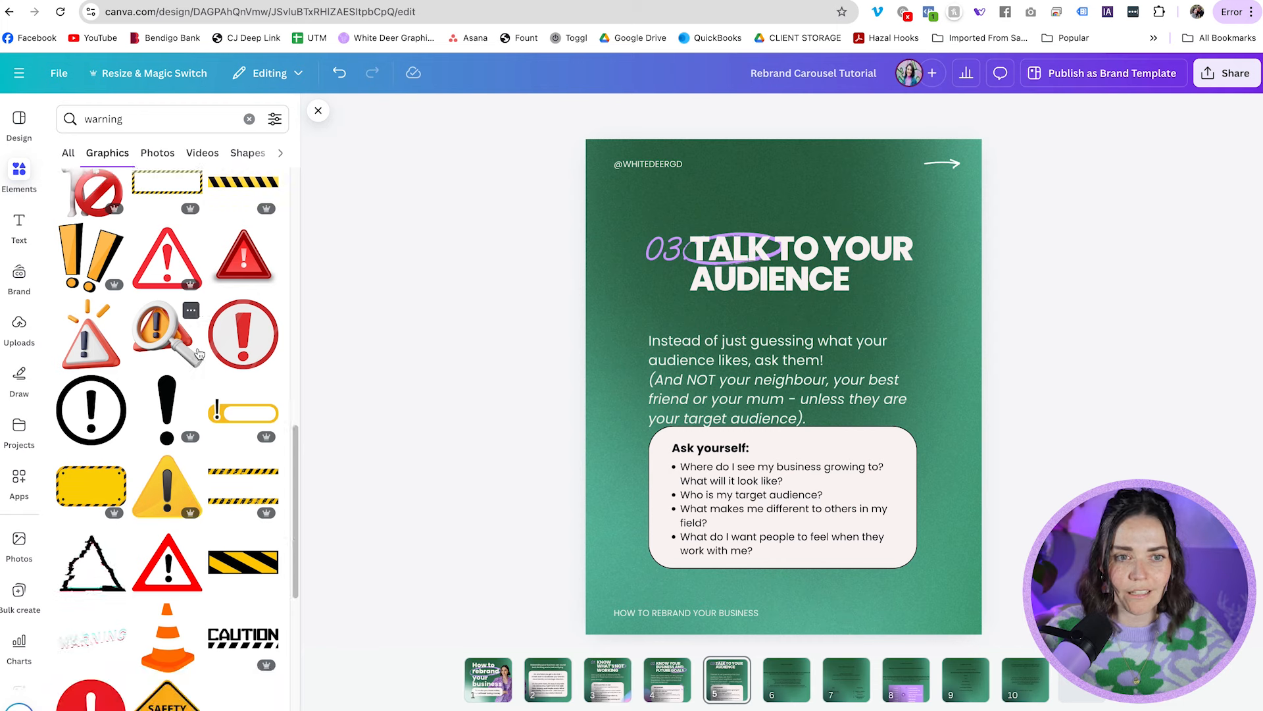
{"action": "left_click", "coordinate": [111, 356]}
{"action": "left_click_drag", "start_coordinate": [627, 575], "coordinate": [869, 299]}
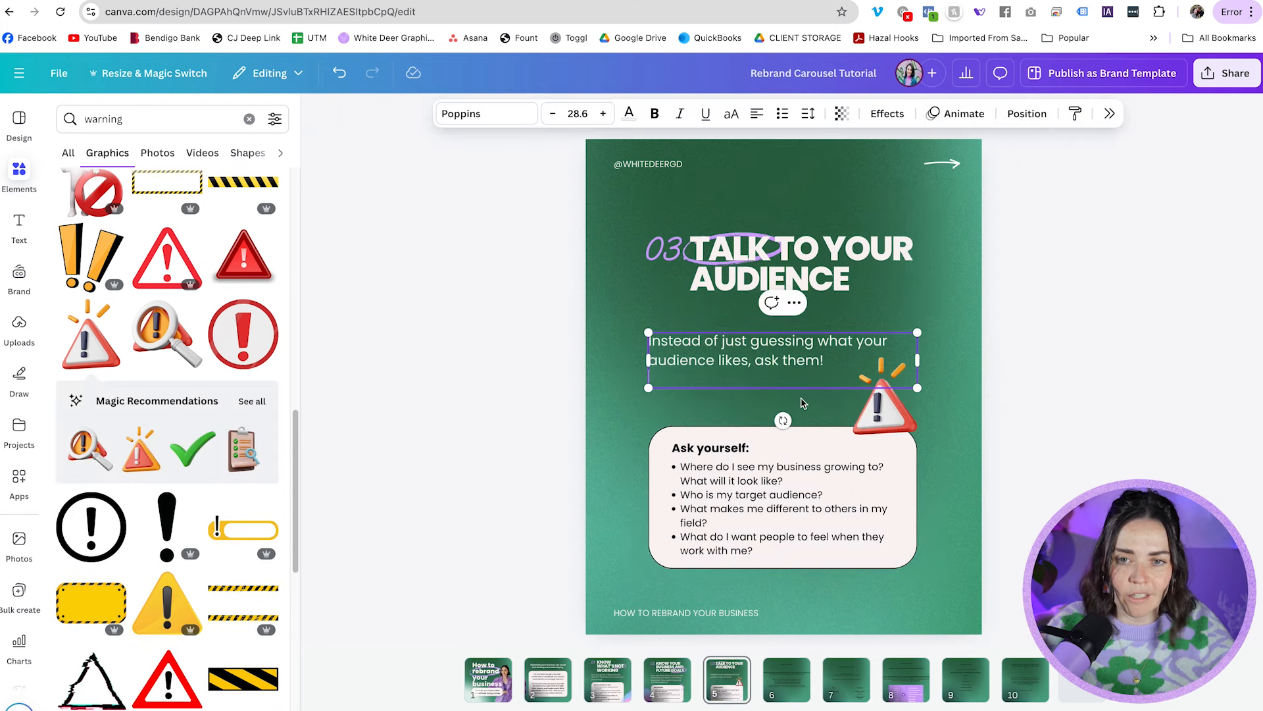
- Split the "(And NOT your neighbour…)" sentence from the intro text into its own text box below it
{"action": "key", "text": "BackSpace"}
{"action": "left_click", "coordinate": [814, 381]}
{"action": "left_click_drag", "start_coordinate": [752, 361], "coordinate": [750, 339]}
{"action": "key", "text": "ctrl+d"}
{"action": "key", "text": "Return"}
{"action": "key", "text": "ctrl+v"}
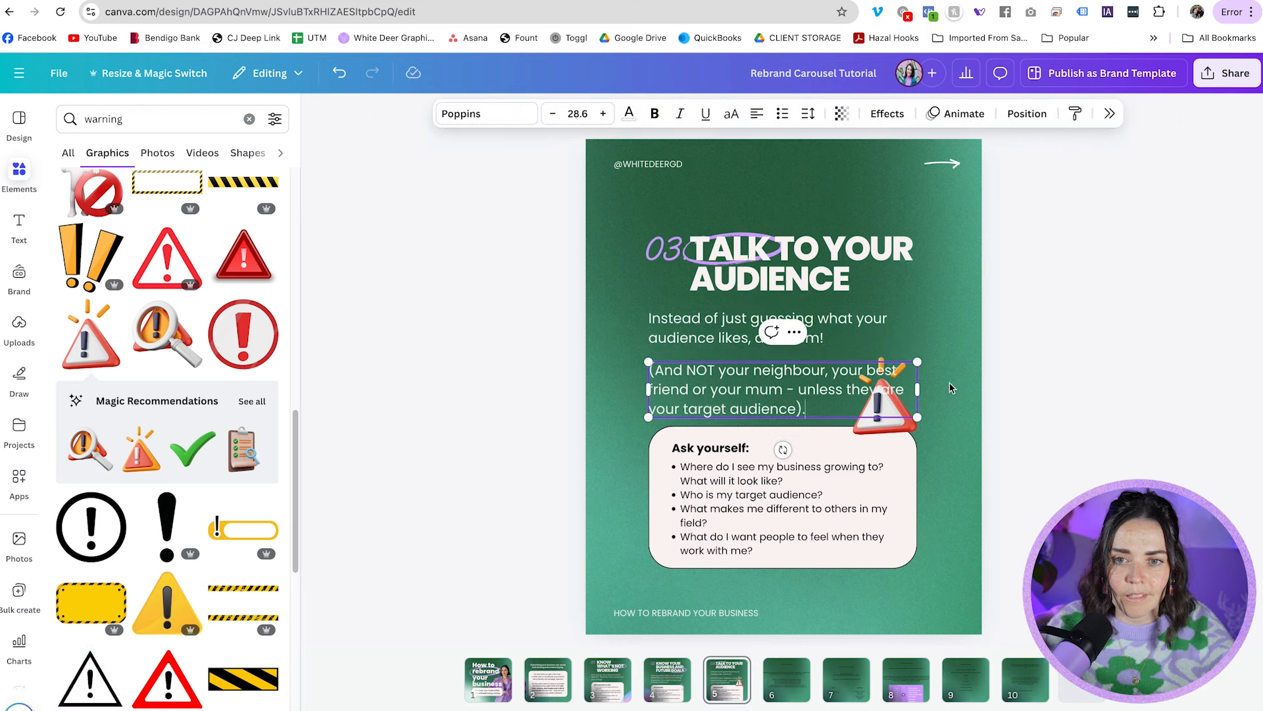
- Narrow the parenthetical text box, make its text smaller and bold, and fit the warning triangle beside it
{"action": "left_click_drag", "start_coordinate": [914, 389], "coordinate": [837, 392]}
{"action": "left_click_drag", "start_coordinate": [839, 436], "coordinate": [881, 402]}
{"action": "left_click", "coordinate": [1000, 393]}
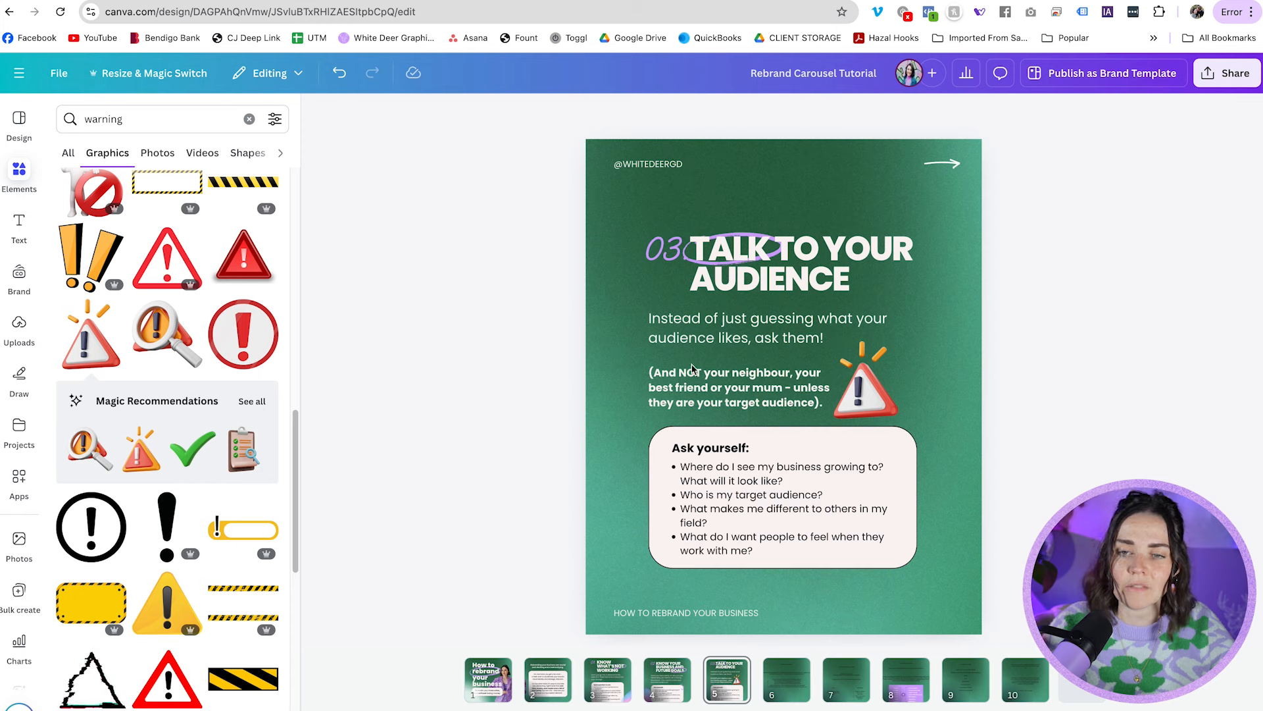
- Copy the line "Here are some questions to ask your target audience" from page 6 for the "Ask yourself:" heading on page 5
{"action": "left_click", "coordinate": [776, 691]}
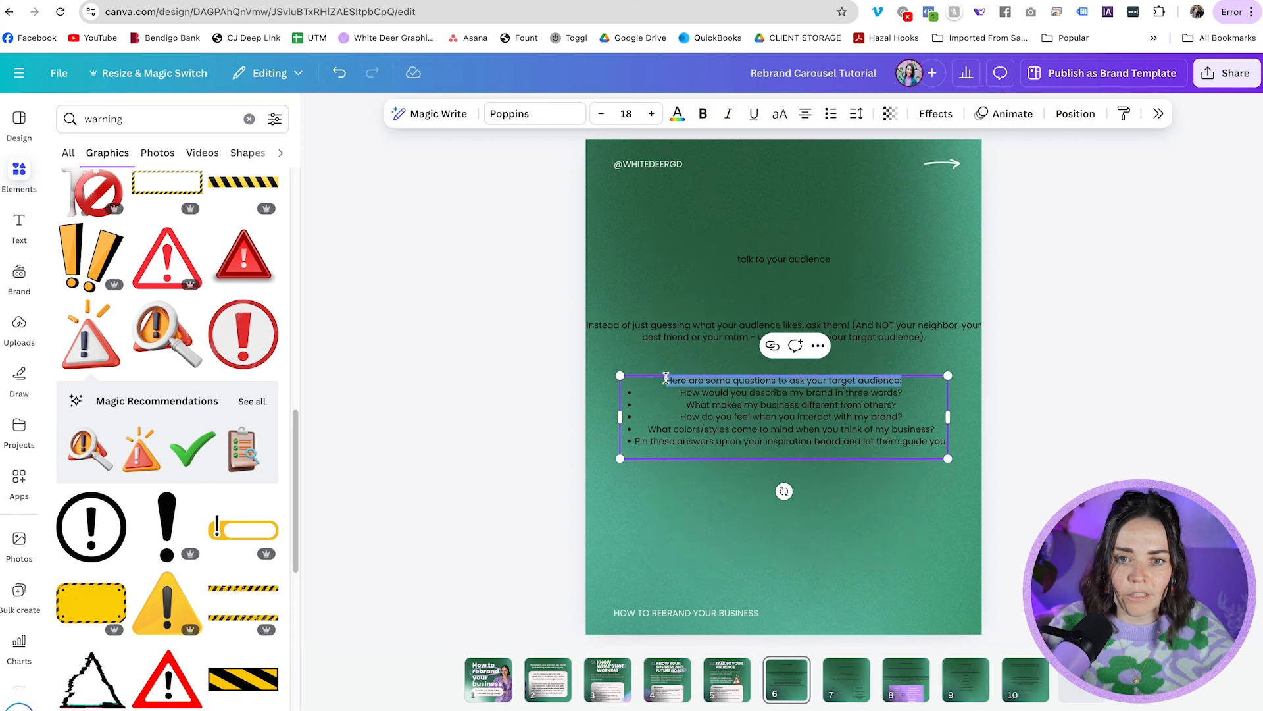
{"action": "left_click", "coordinate": [725, 685]}
{"action": "left_click", "coordinate": [705, 445]}
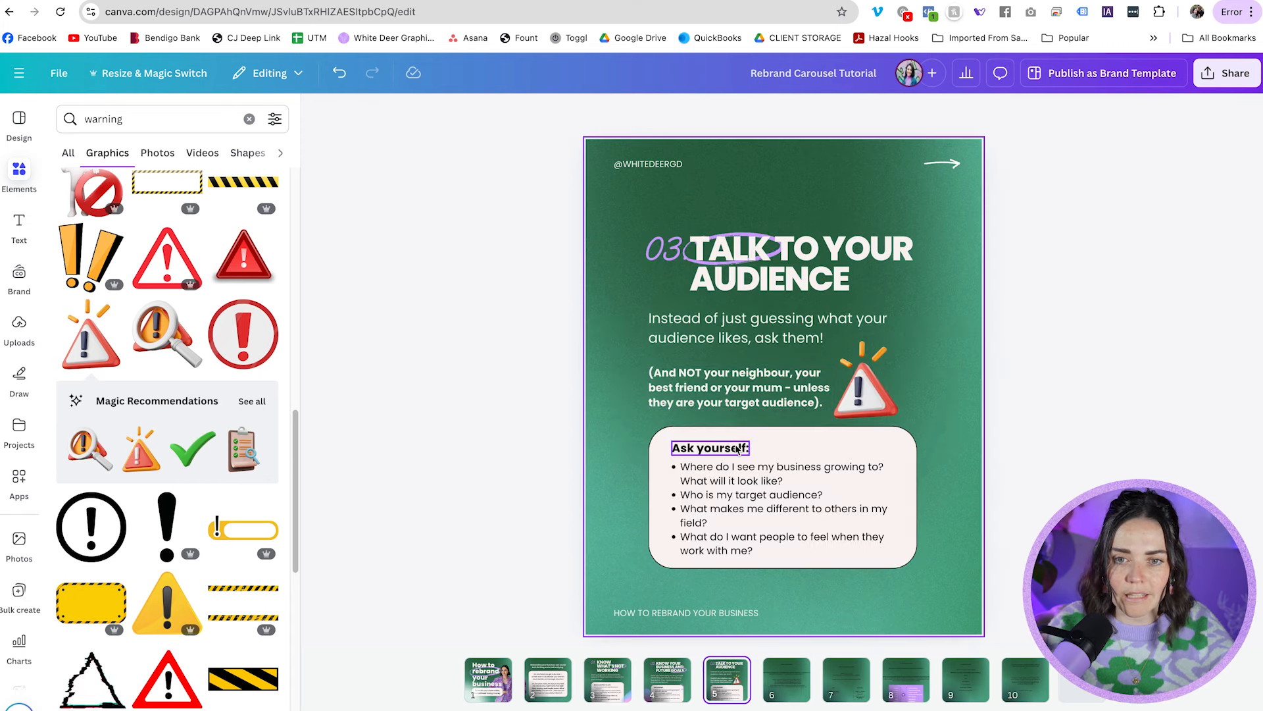
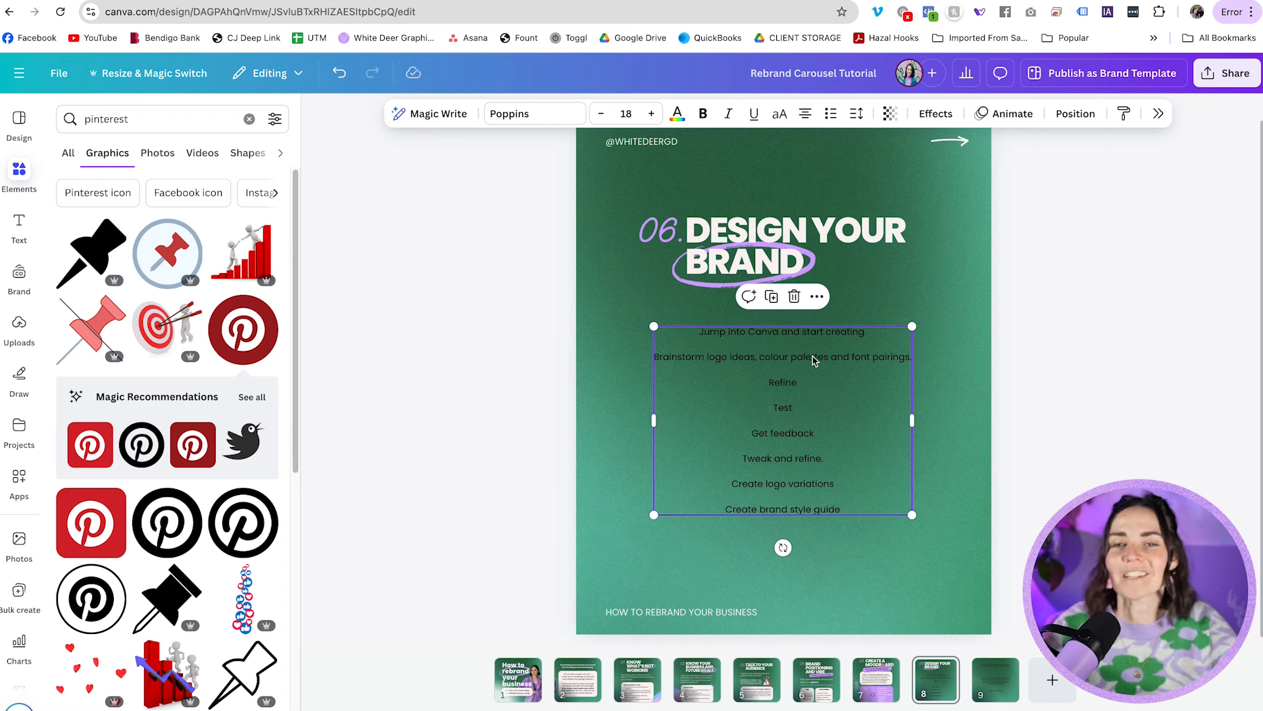
- Narrow the text box of the brand design steps on page 8 so the longer lines wrap
{"action": "left_click", "coordinate": [875, 351]}
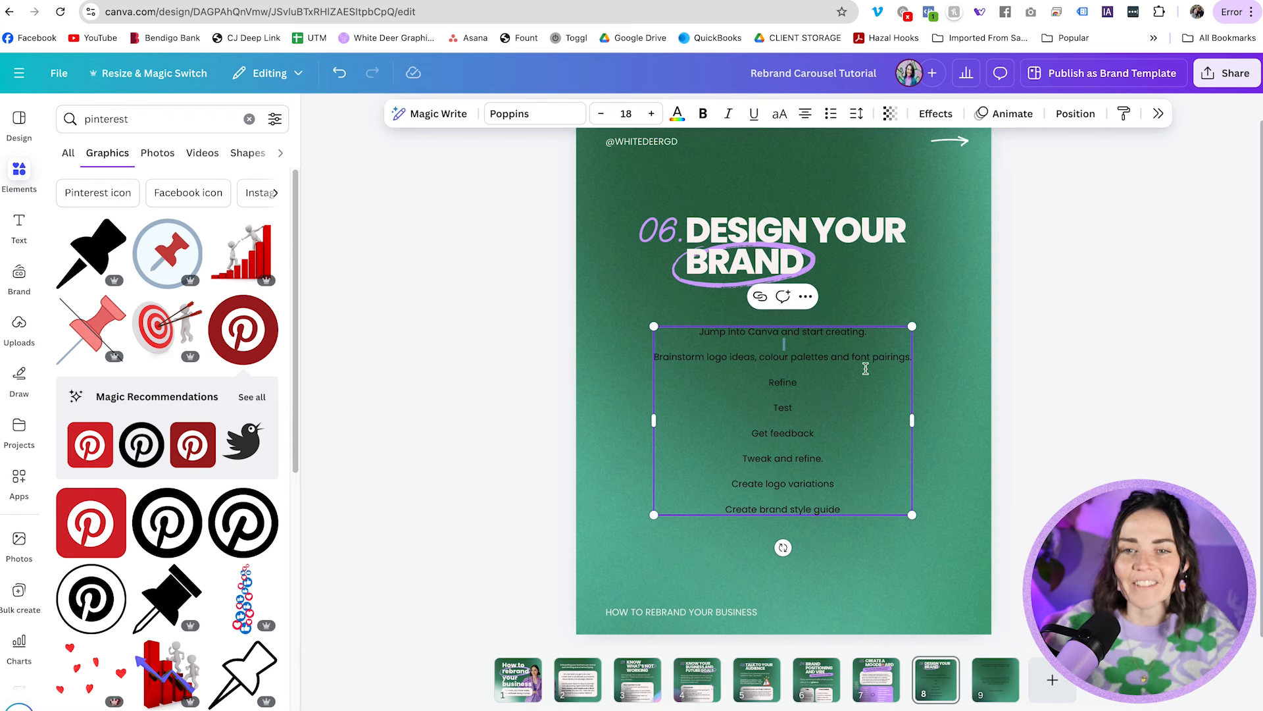
{"action": "left_click_drag", "start_coordinate": [919, 420], "coordinate": [806, 423]}
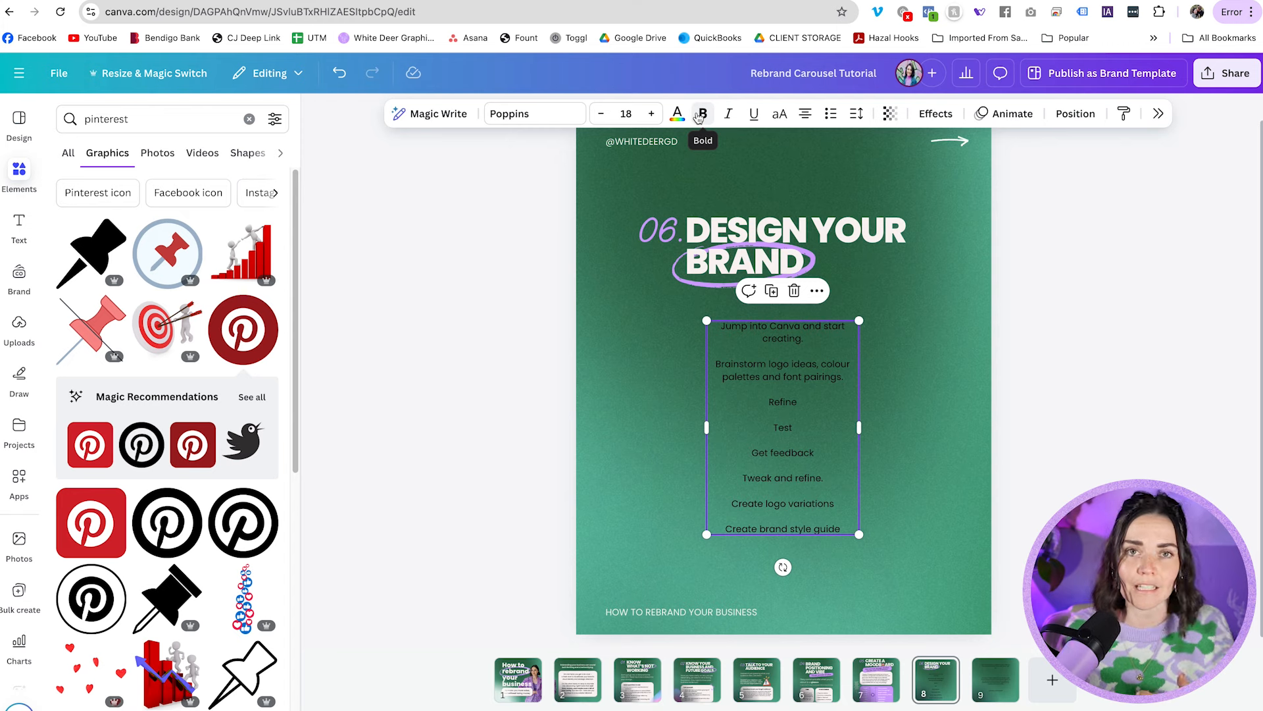
{"action": "left_click", "coordinate": [954, 377]}
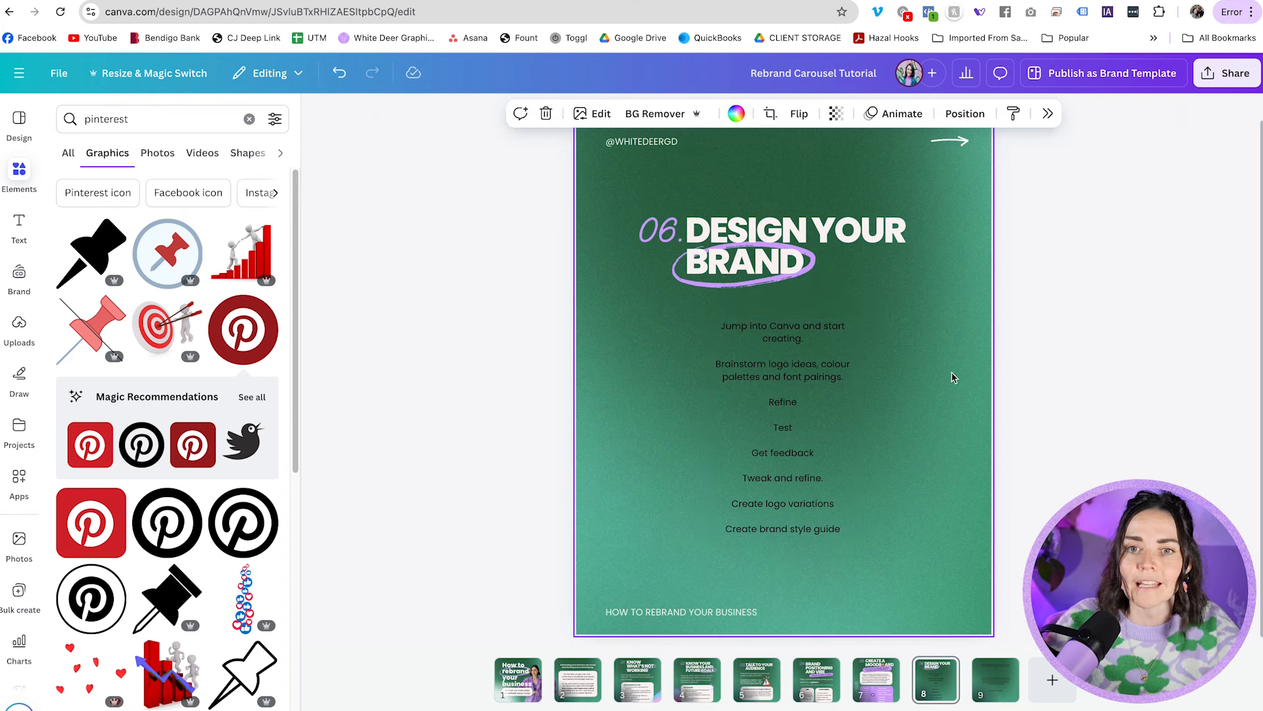
{"action": "left_click", "coordinate": [849, 421]}
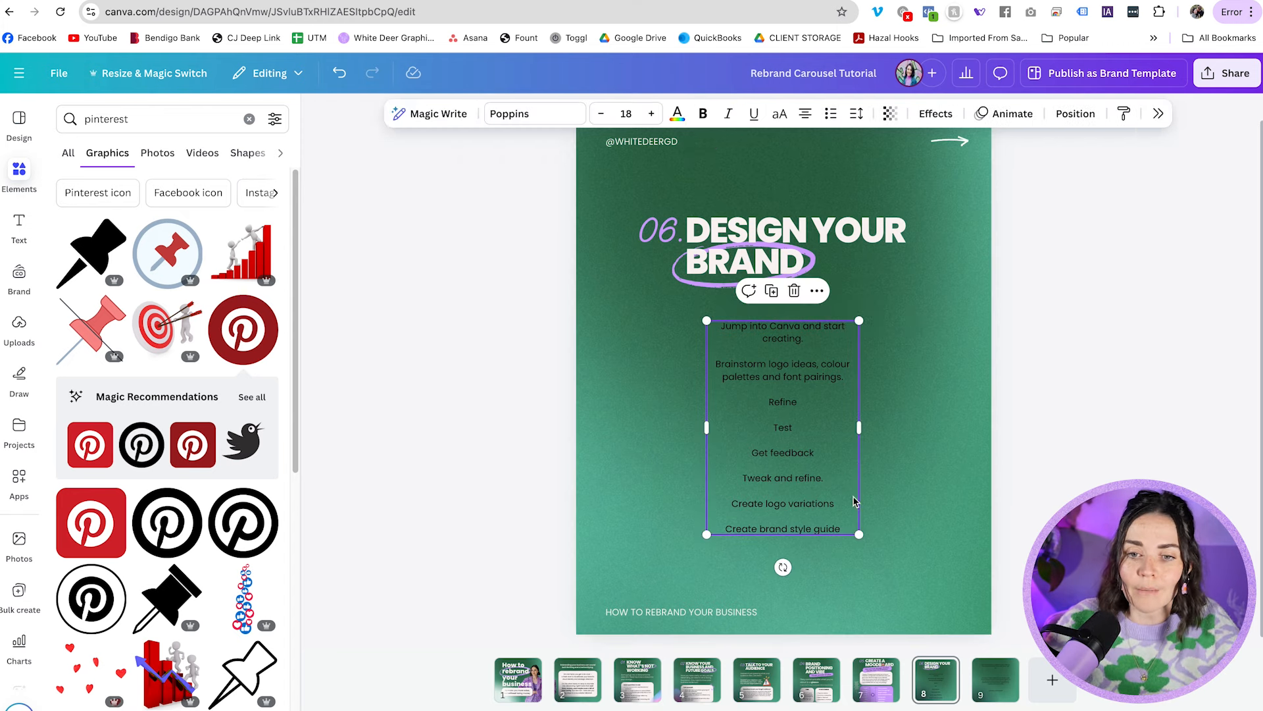
- Copy the rounded box from page 5 onto page 8, resize it around the list of steps, and send it behind the text
{"action": "left_click", "coordinate": [757, 679]}
{"action": "left_click", "coordinate": [655, 465]}
{"action": "key", "text": "super+c"}
{"action": "left_click", "coordinate": [936, 681]}
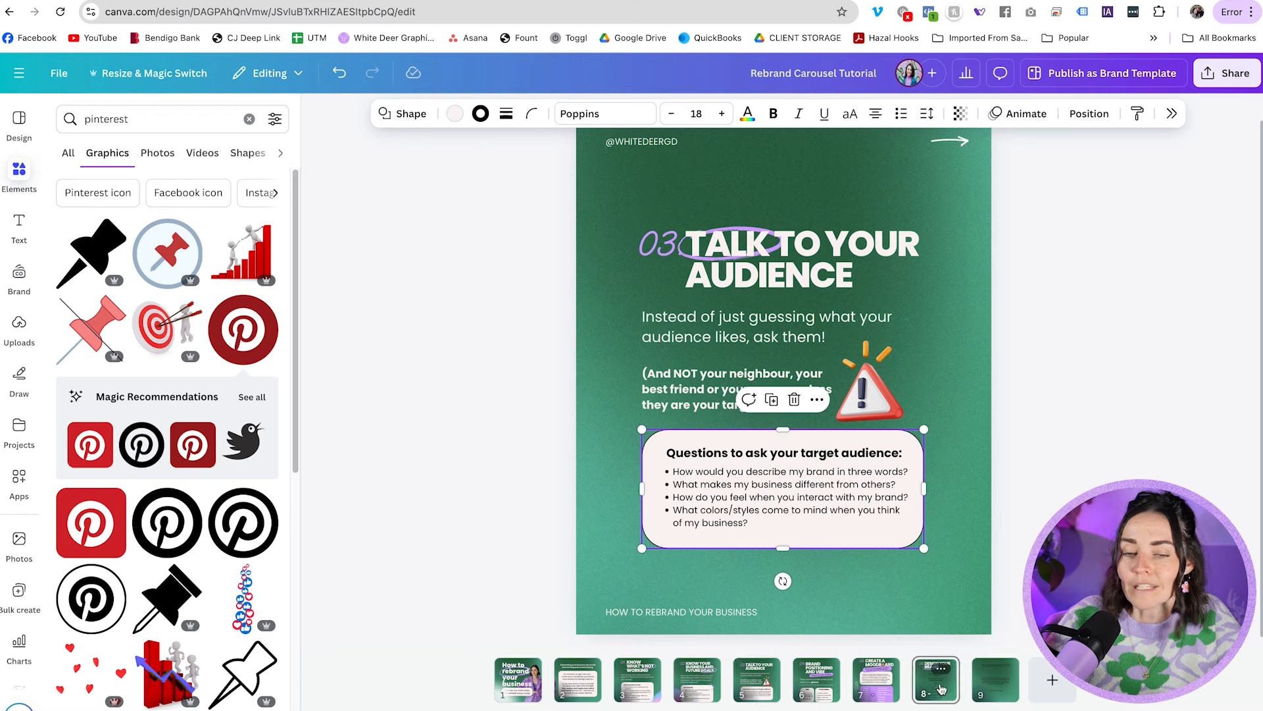
{"action": "key", "text": "super+v"}
{"action": "left_click_drag", "start_coordinate": [783, 489], "coordinate": [818, 347]}
{"action": "left_click_drag", "start_coordinate": [960, 406], "coordinate": [908, 552]}
{"action": "key", "text": "super+["}
{"action": "left_click", "coordinate": [953, 514]}
- Left-align the list of steps, enlarge its text to size 21.2, and lengthen the rounded box to fit
{"action": "left_click_drag", "start_coordinate": [779, 511], "coordinate": [789, 500]}
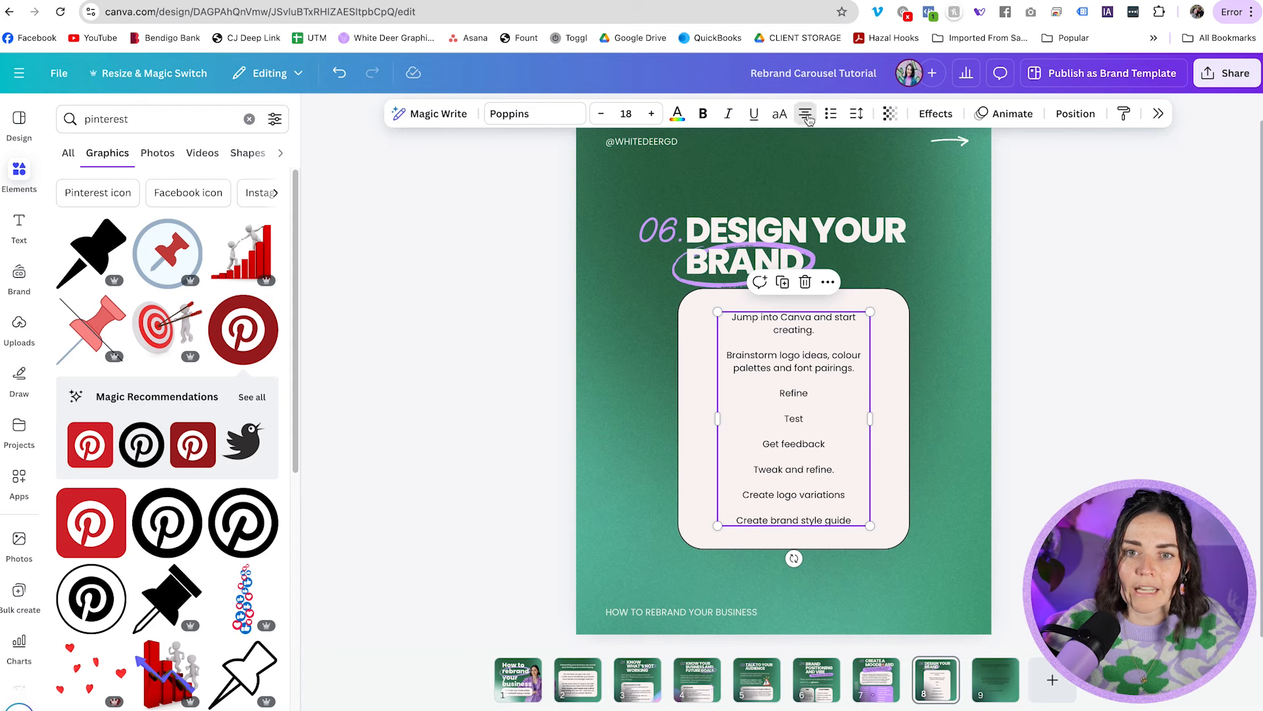
{"action": "left_click", "coordinate": [804, 113]}
{"action": "left_click_drag", "start_coordinate": [870, 526], "coordinate": [897, 564]}
{"action": "left_click", "coordinate": [903, 520]}
{"action": "left_click_drag", "start_coordinate": [794, 549], "coordinate": [791, 576]}
- Duplicate the list text box and replace the copy with the bold numbers 1 to 8, one beside each step
{"action": "left_click_drag", "start_coordinate": [791, 500], "coordinate": [790, 496]}
{"action": "left_click_drag", "start_coordinate": [790, 496], "coordinate": [721, 495], "text": "alt"}
{"action": "double_click", "coordinate": [720, 495]}
{"action": "type", "text": "1   2   3  4  5  6  7  8"}
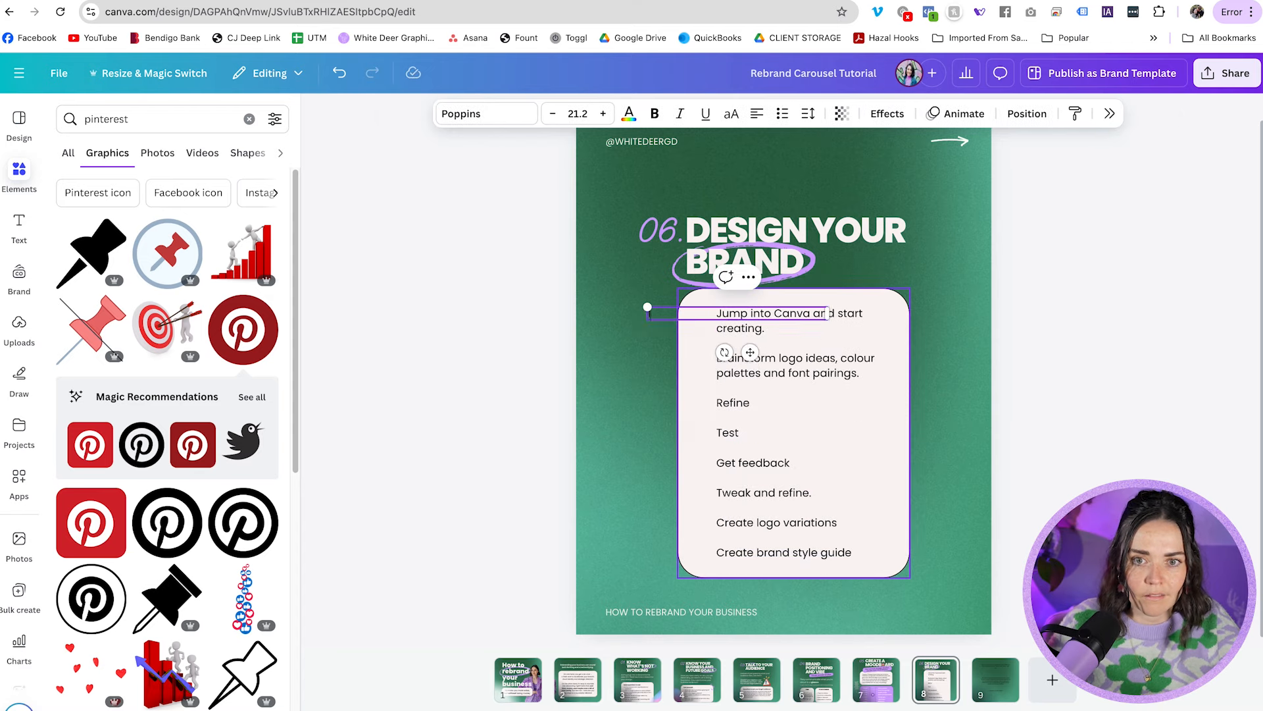
{"action": "key", "text": "Escape"}
{"action": "key", "text": "ctrl+b"}
- Color the numbers purple, narrow their text box, and place it inside the rounded box in front of the steps
{"action": "left_click", "coordinate": [677, 113]}
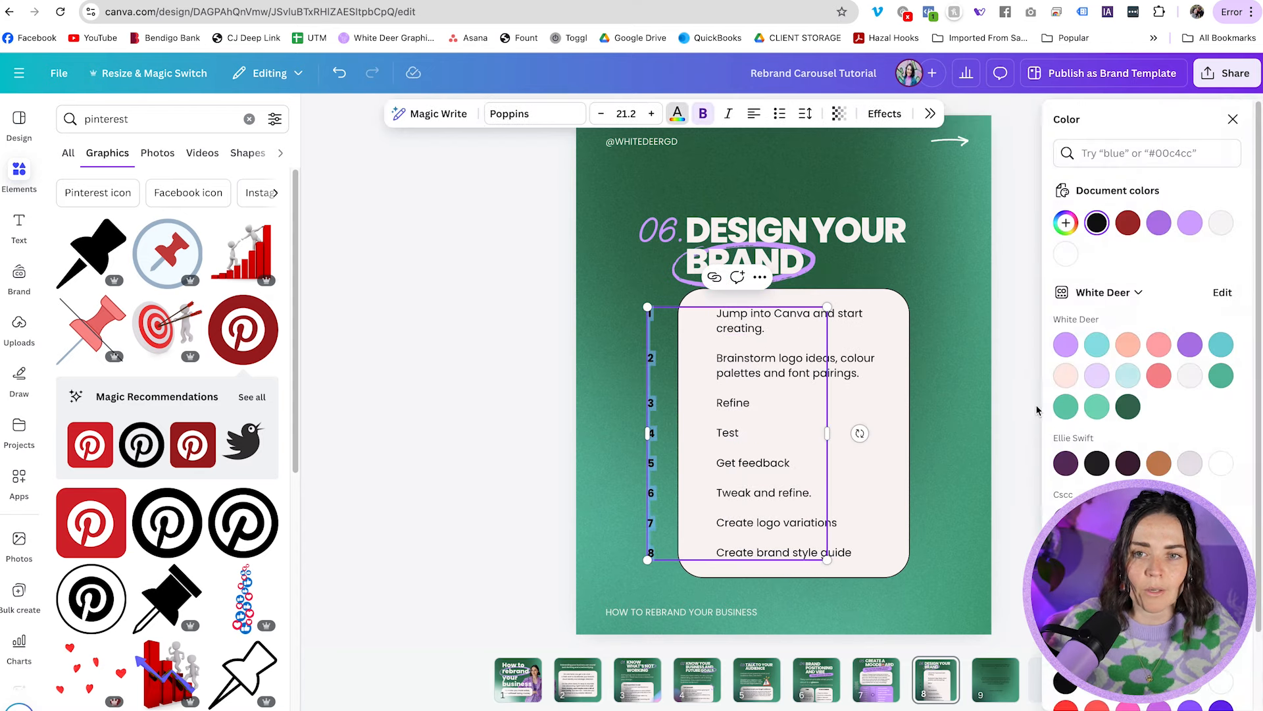
{"action": "left_click", "coordinate": [1188, 222]}
{"action": "left_click_drag", "start_coordinate": [827, 433], "coordinate": [704, 473]}
{"action": "left_click", "coordinate": [531, 449]}
{"action": "left_click", "coordinate": [677, 114]}
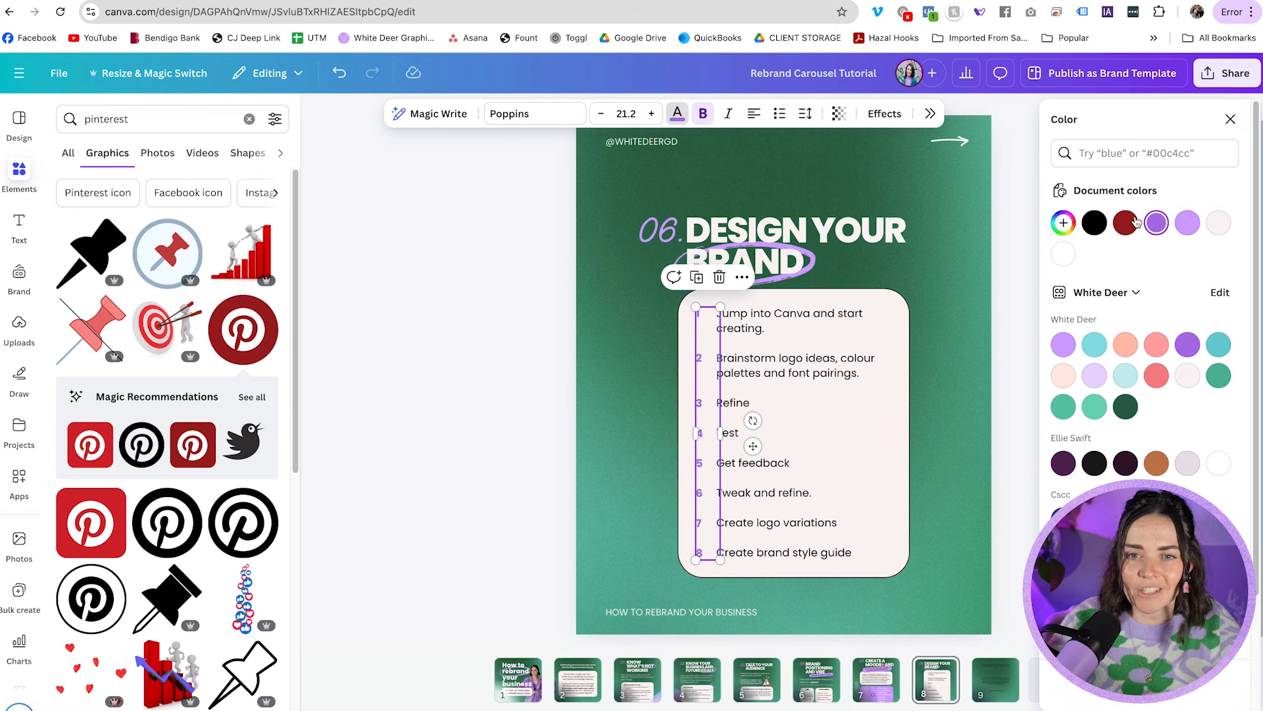
{"action": "left_click", "coordinate": [437, 395]}
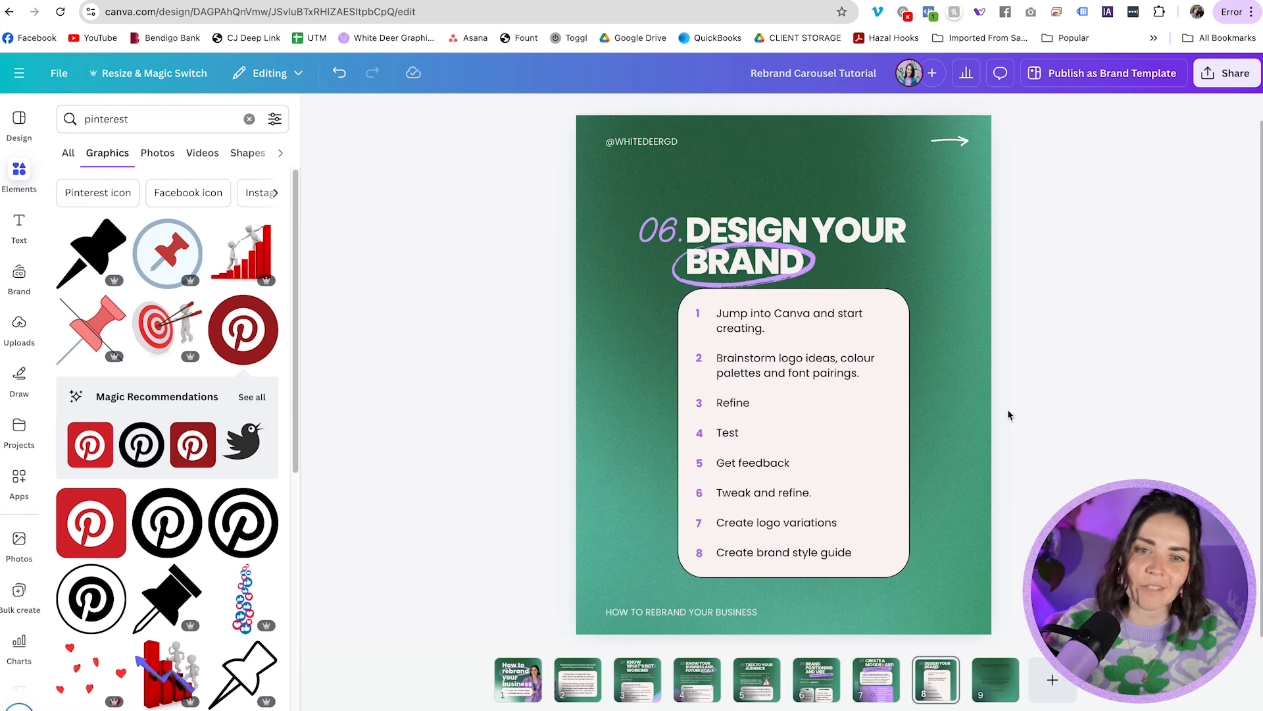
- Copy the divider line from page 6 onto page 8 and repeat it between each of the eight numbered steps
{"action": "left_click", "coordinate": [816, 679]}
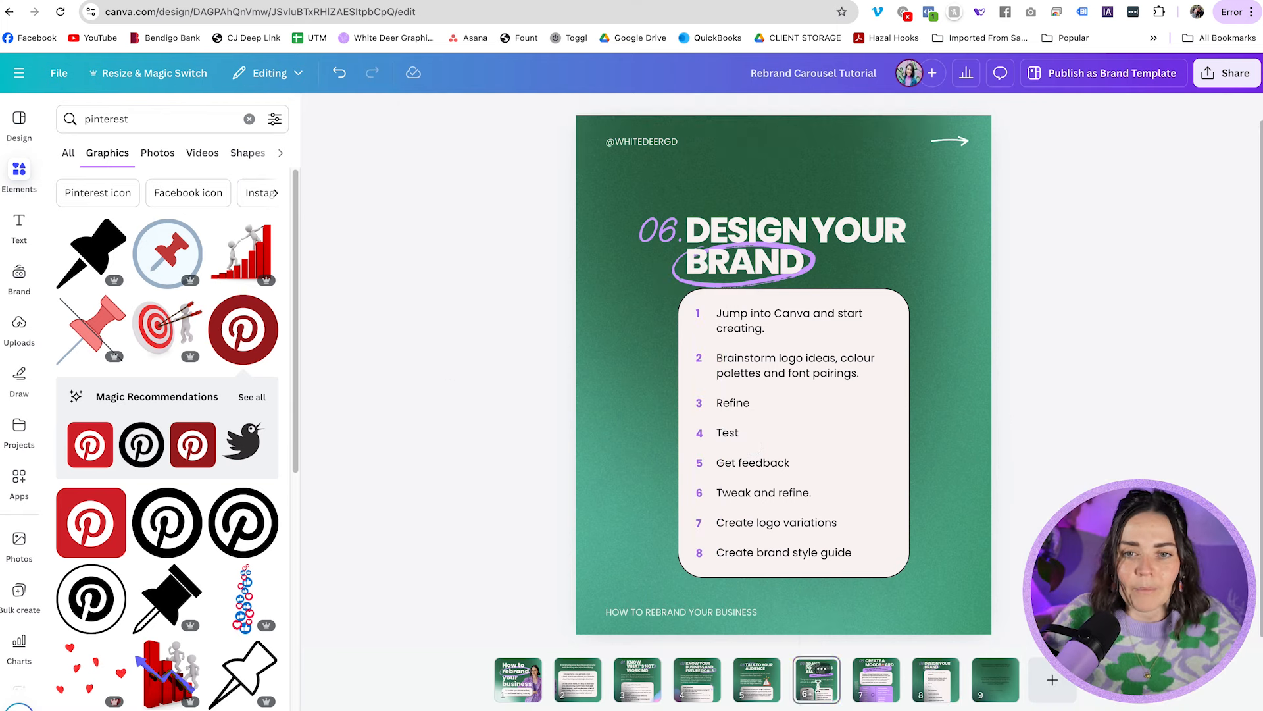
{"action": "left_click", "coordinate": [757, 482]}
{"action": "left_click", "coordinate": [940, 669]}
{"action": "left_click", "coordinate": [869, 406]}
{"action": "key", "text": "super+v"}
{"action": "left_click_drag", "start_coordinate": [893, 345], "coordinate": [894, 395]}
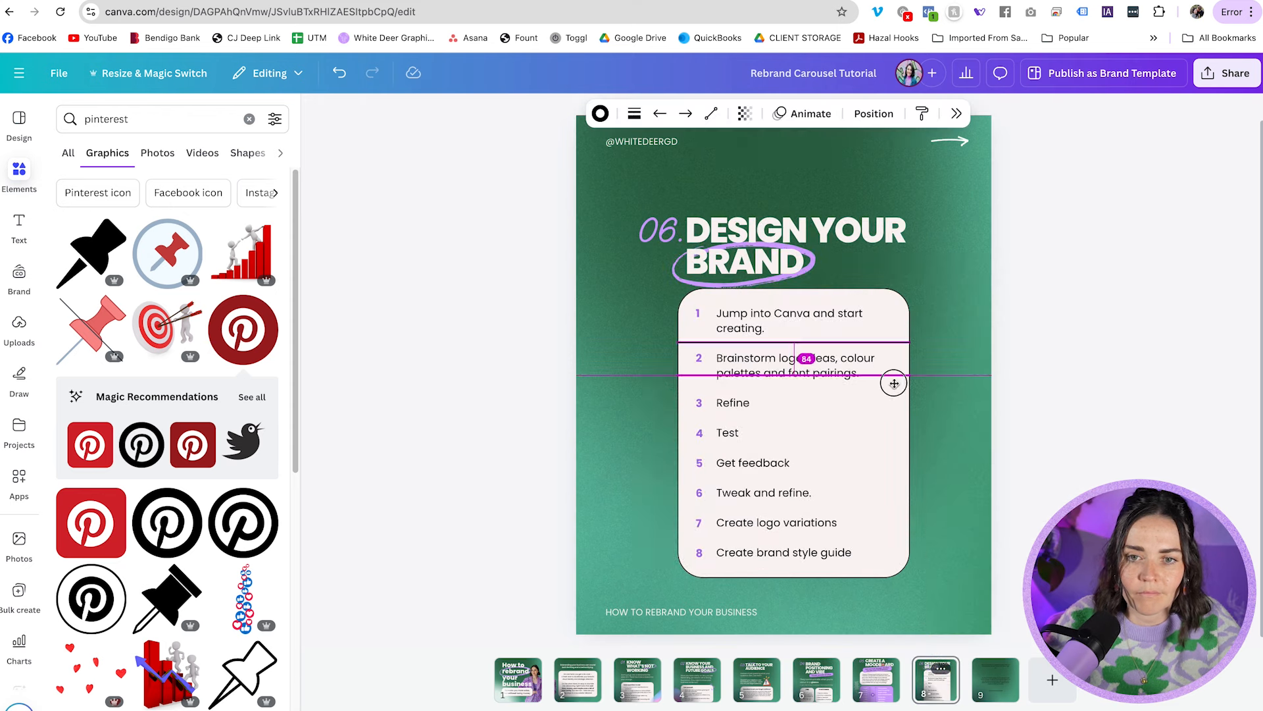
{"action": "left_click_drag", "start_coordinate": [893, 387], "coordinate": [894, 416]}
{"action": "left_click_drag", "start_coordinate": [892, 416], "coordinate": [893, 446]}
{"action": "left_click_drag", "start_coordinate": [892, 447], "coordinate": [891, 506]}
{"action": "left_click_drag", "start_coordinate": [891, 506], "coordinate": [891, 537]}
{"action": "left_click", "coordinate": [1084, 453]}
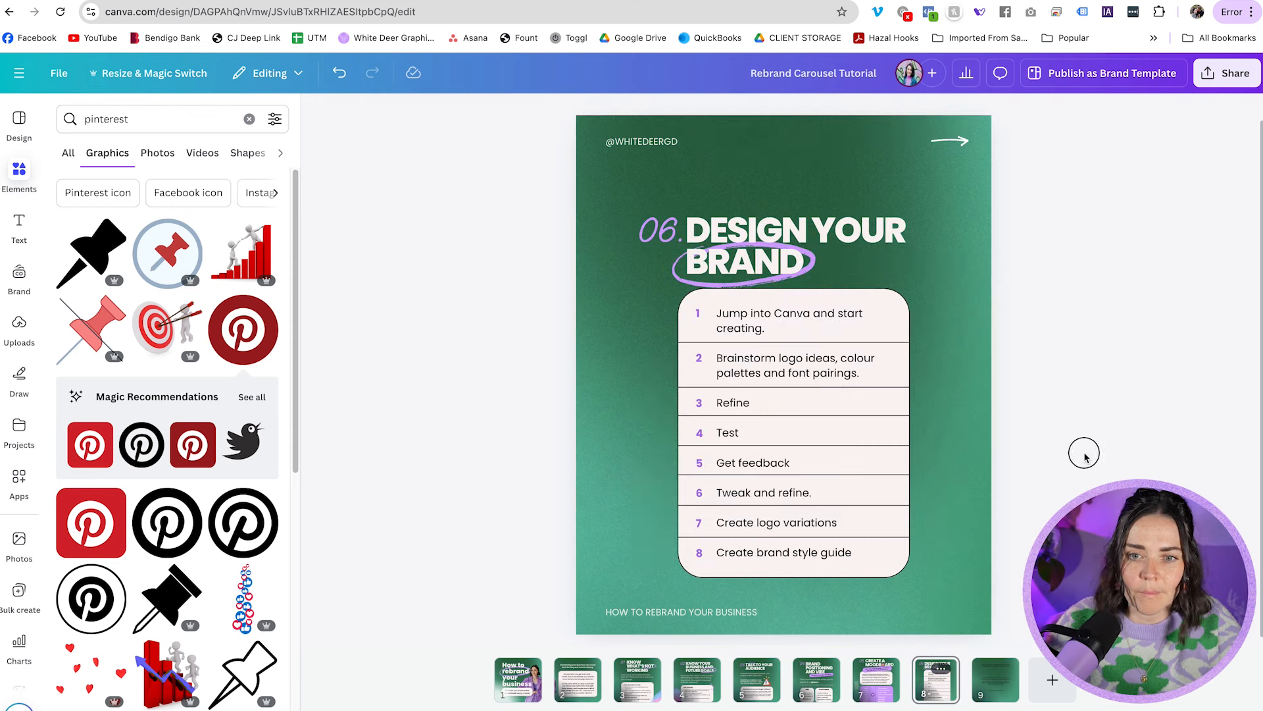
- Select the whole numbered list with its box and dividers and shift it left to centre it on page 8
{"action": "left_click", "coordinate": [943, 583]}
{"action": "left_click_drag", "start_coordinate": [942, 585], "coordinate": [669, 309]}
{"action": "left_click_drag", "start_coordinate": [759, 353], "coordinate": [750, 354]}
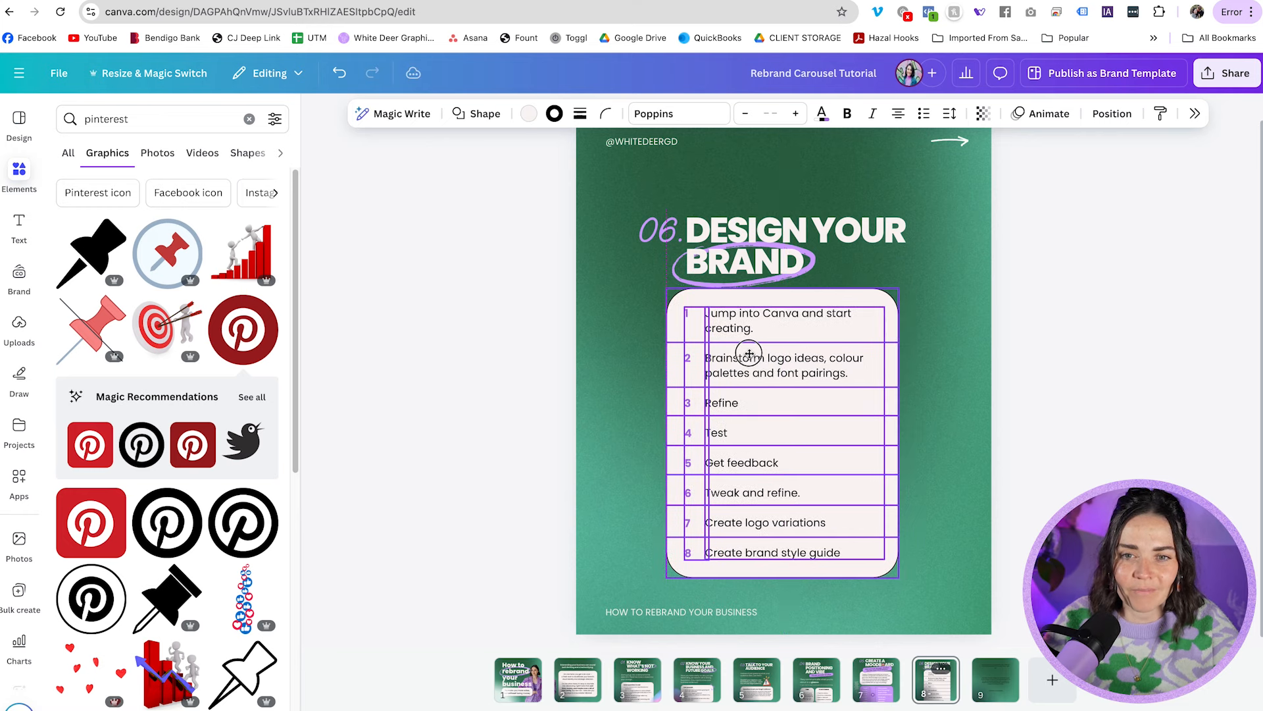
{"action": "left_click", "coordinate": [969, 344]}
{"action": "double_click", "coordinate": [970, 344]}
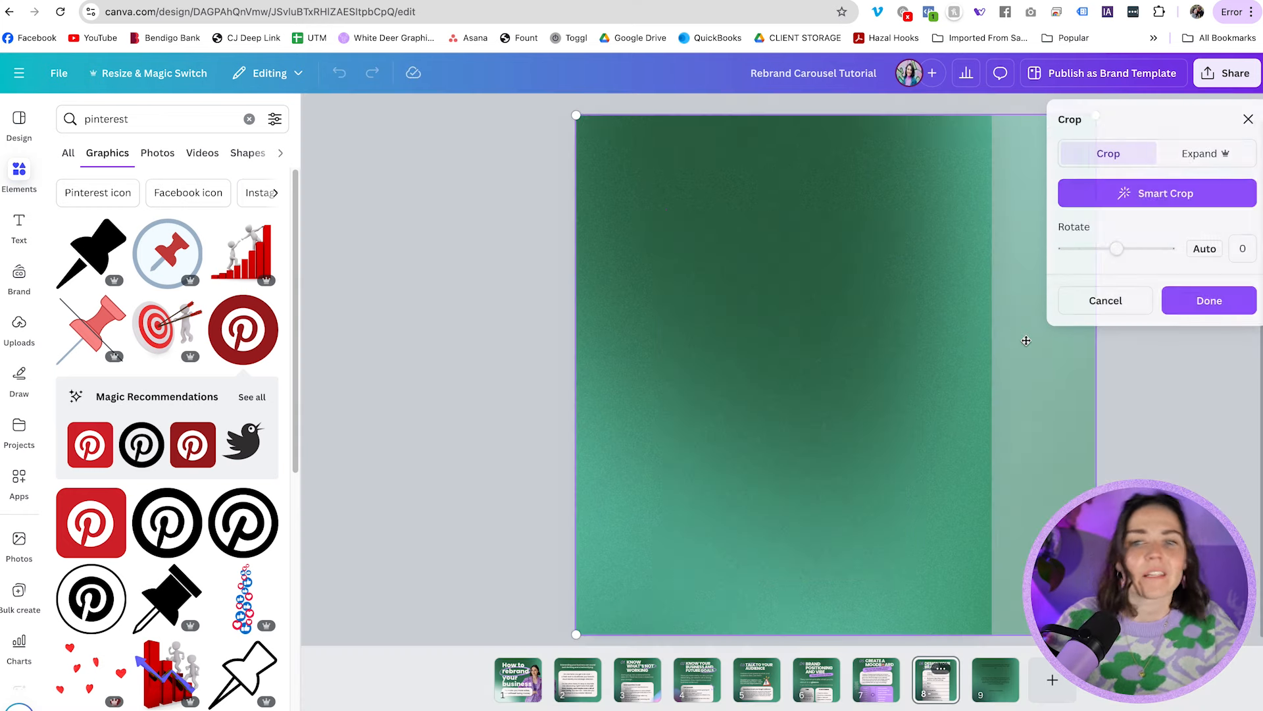
{"action": "left_click", "coordinate": [1127, 454]}
{"action": "left_click", "coordinate": [1056, 330]}
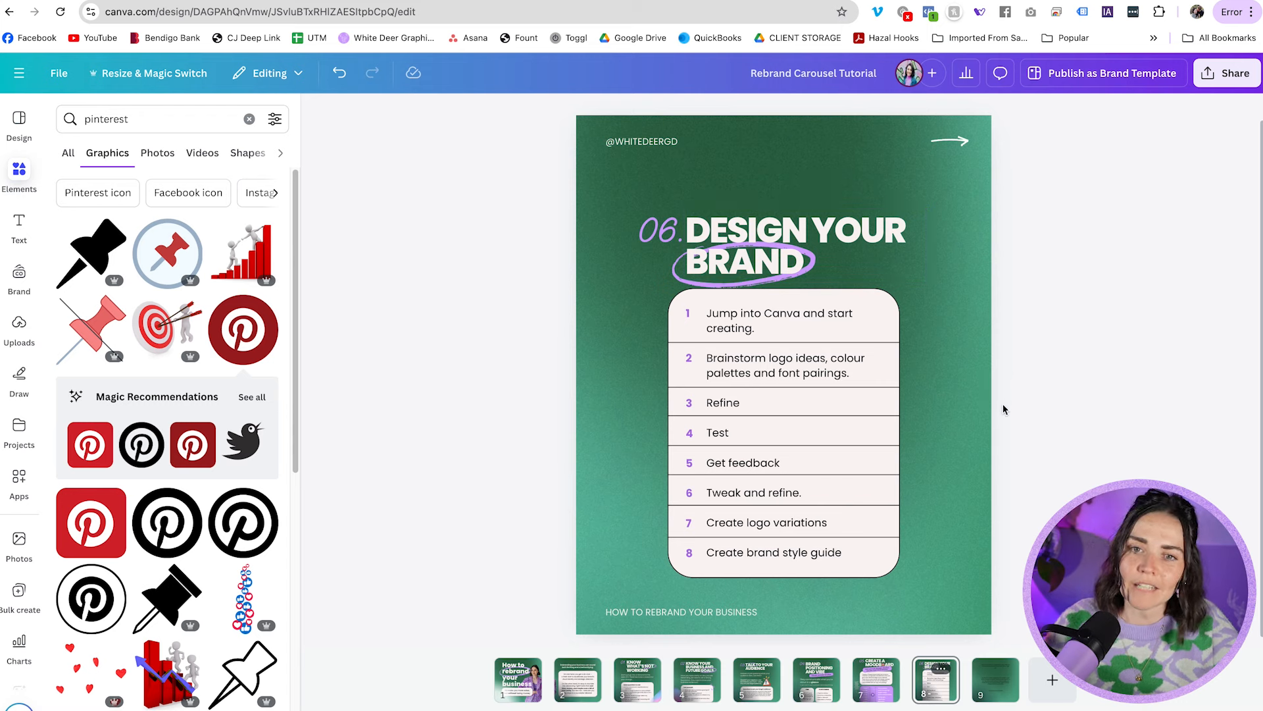
- Add a brand portrait photo to page 9, remove its background, and place it in the page's lower right corner
{"action": "left_click", "coordinate": [993, 689]}
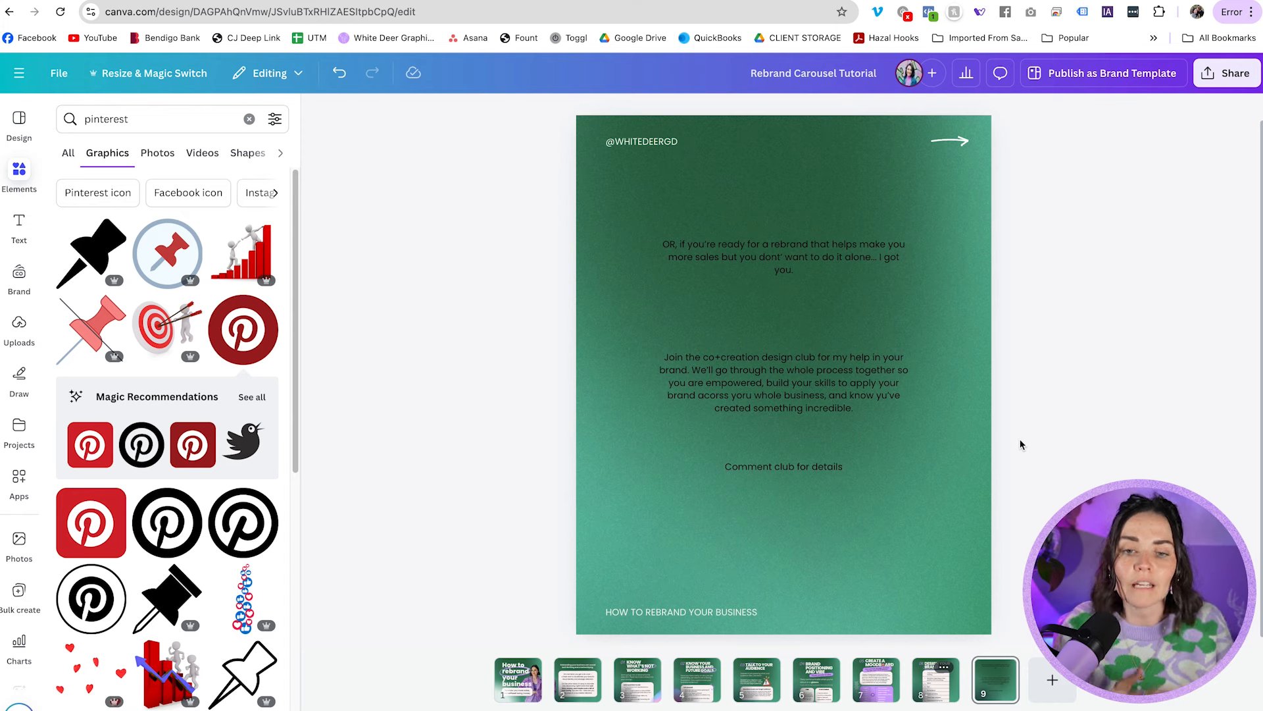
{"action": "left_click", "coordinate": [970, 339]}
{"action": "left_click", "coordinate": [65, 115]}
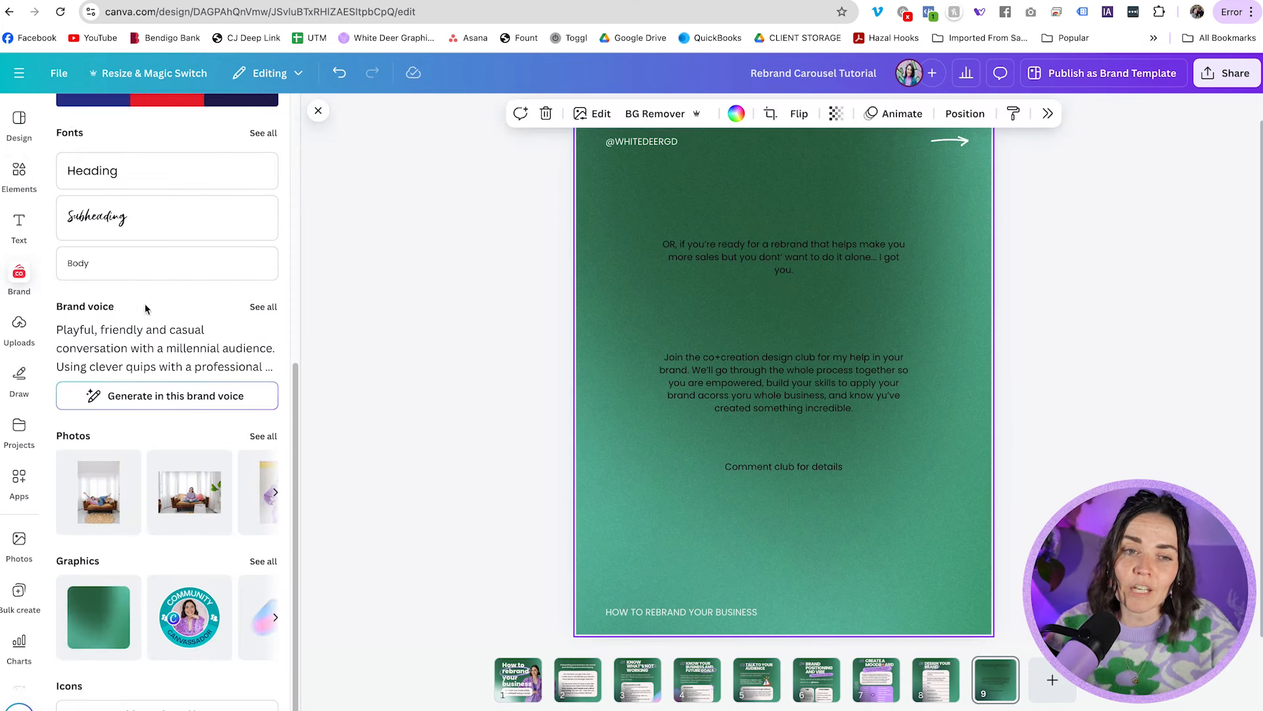
{"action": "scroll", "coordinate": [214, 552], "scroll_direction": "up", "scroll_amount": 2}
{"action": "left_click", "coordinate": [263, 542]}
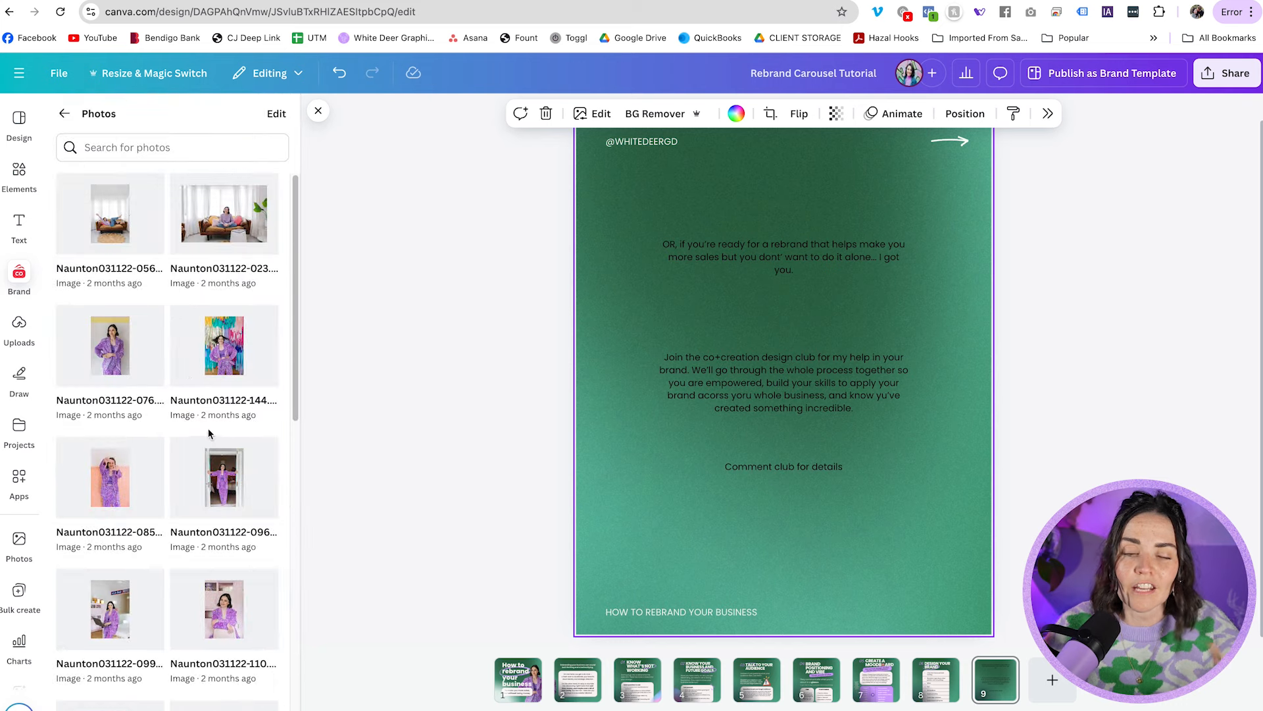
{"action": "scroll", "coordinate": [191, 382], "scroll_direction": "down", "scroll_amount": 5}
{"action": "left_click", "coordinate": [225, 308]}
{"action": "left_click", "coordinate": [606, 114]}
{"action": "left_click_drag", "start_coordinate": [851, 479], "coordinate": [950, 553]}
{"action": "left_click", "coordinate": [1114, 445]}
- Move page 9's opening sentence up and copy the tilted purple box from page 7 onto page 9
{"action": "left_click", "coordinate": [763, 261]}
{"action": "left_click_drag", "start_coordinate": [763, 262], "coordinate": [764, 237]}
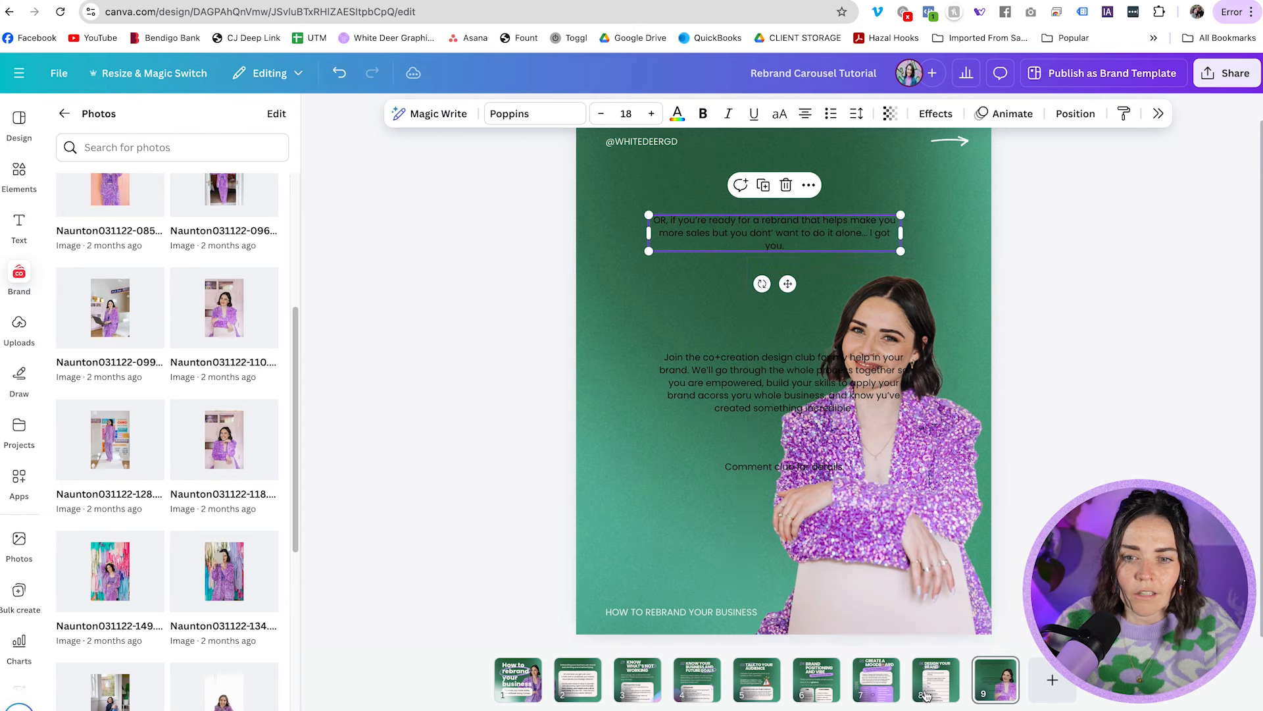
{"action": "left_click", "coordinate": [876, 681]}
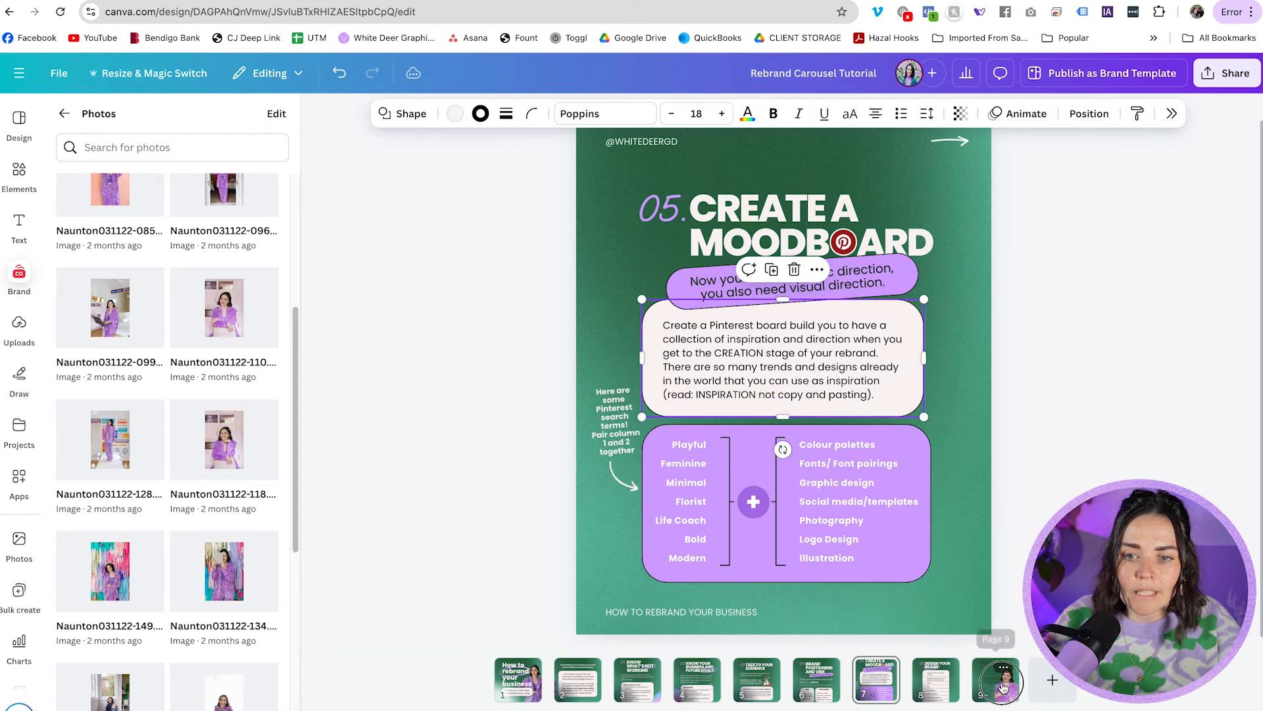
{"action": "left_click", "coordinate": [1001, 684]}
{"action": "left_click", "coordinate": [934, 681]}
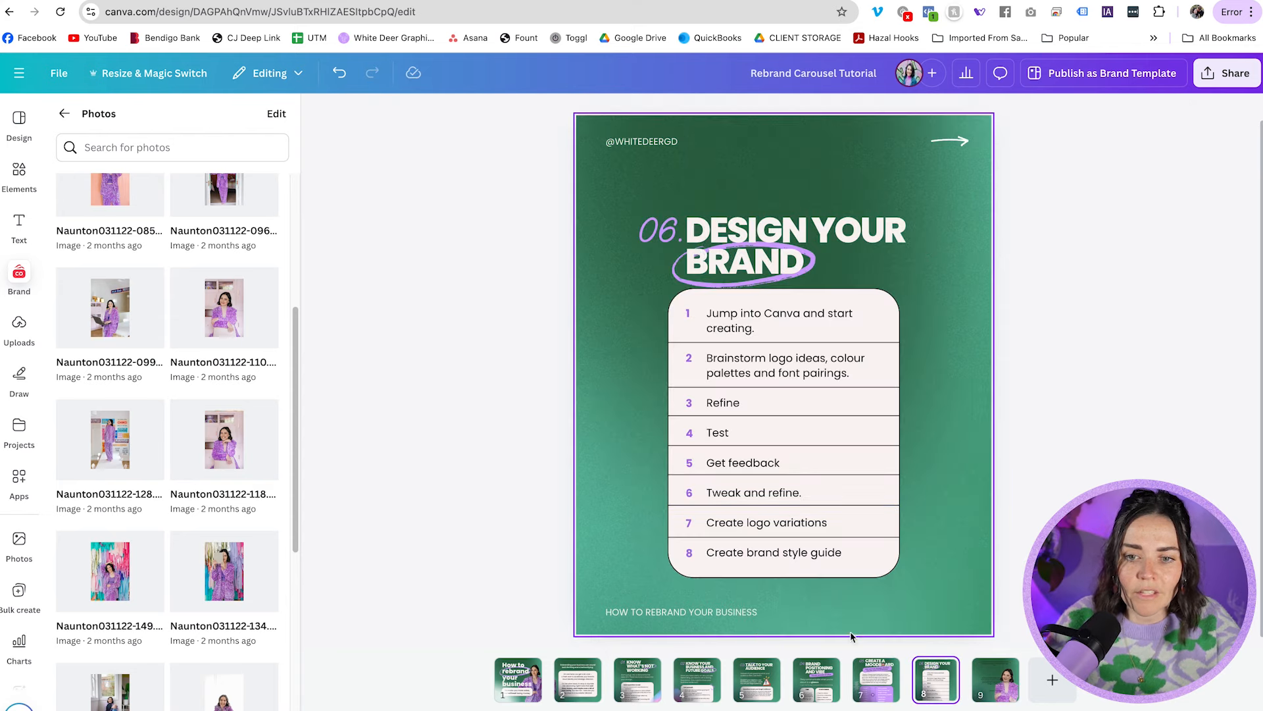
{"action": "left_click", "coordinate": [876, 681]}
{"action": "left_click", "coordinate": [776, 279]}
{"action": "left_click", "coordinate": [995, 681]}
{"action": "key", "text": "super+v"}
- Replace the purple box's text with the opening sentence about being ready for a rebrand and enlarge the box to fit
{"action": "double_click", "coordinate": [763, 230]}
{"action": "key", "text": "super+x"}
{"action": "key", "text": "super+v"}
{"action": "left_click_drag", "start_coordinate": [801, 297], "coordinate": [802, 307]}
{"action": "left_click_drag", "start_coordinate": [723, 288], "coordinate": [693, 259]}
{"action": "left_click_drag", "start_coordinate": [888, 290], "coordinate": [929, 301]}
- Move the club paragraph up and place a copy of the white rounded box behind it and the portrait
{"action": "left_click_drag", "start_coordinate": [670, 372], "coordinate": [667, 352]}
{"action": "left_click", "coordinate": [936, 681]}
{"action": "left_click", "coordinate": [996, 681]}
{"action": "key", "text": "super+v"}
- Correct the paragraph to start "Join The Co+Creation Design club", fix its typos, and fit it left-aligned in the white box at size 20
{"action": "left_click", "coordinate": [695, 337]}
{"action": "type", "text": "The"}
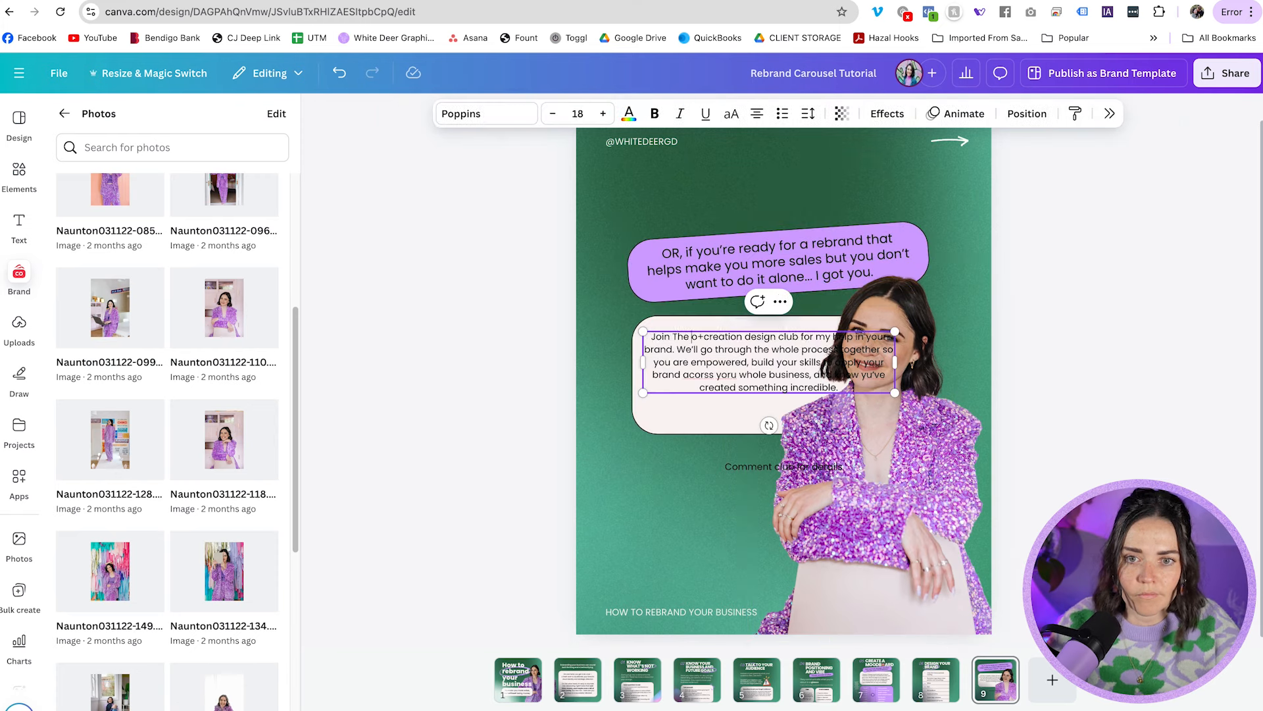
{"action": "type", "text": "C"}
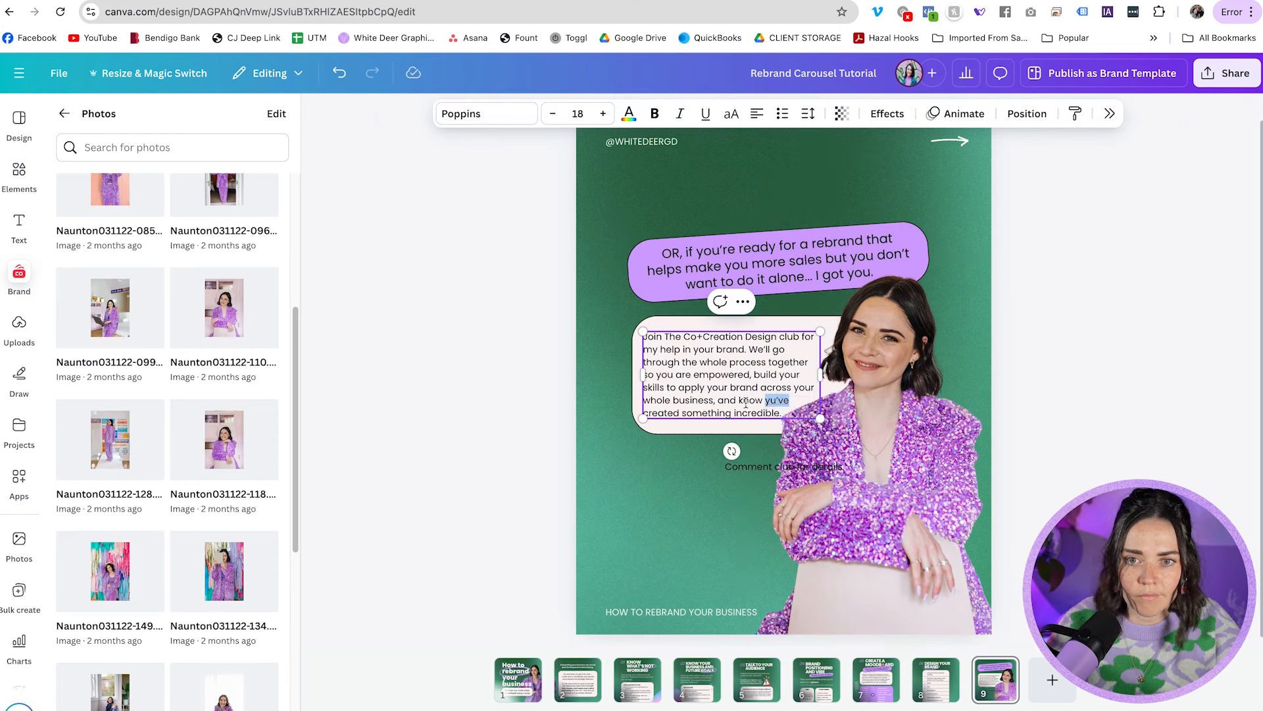
{"action": "mouse_move", "coordinate": [821, 433]}
{"action": "left_mouse_down"}
{"action": "mouse_move", "coordinate": [795, 446]}
{"action": "mouse_move", "coordinate": [813, 454]}
{"action": "left_mouse_up"}
{"action": "left_click", "coordinate": [652, 325]}
{"action": "left_click", "coordinate": [677, 358]}
{"action": "left_click_drag", "start_coordinate": [675, 357], "coordinate": [680, 355]}
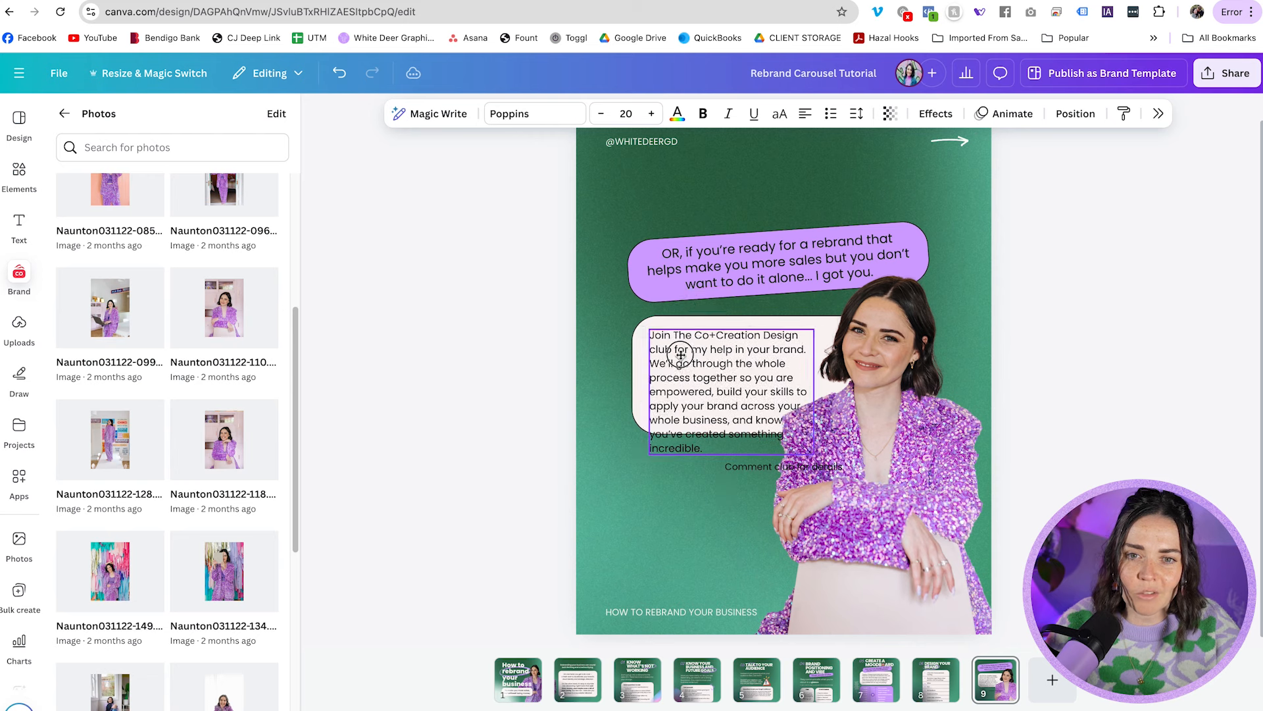
- Extend the white box to a height of about 407 and break the paragraph's last lines so they clear the portrait
{"action": "left_click", "coordinate": [639, 361]}
{"action": "left_click_drag", "start_coordinate": [768, 431], "coordinate": [767, 466]}
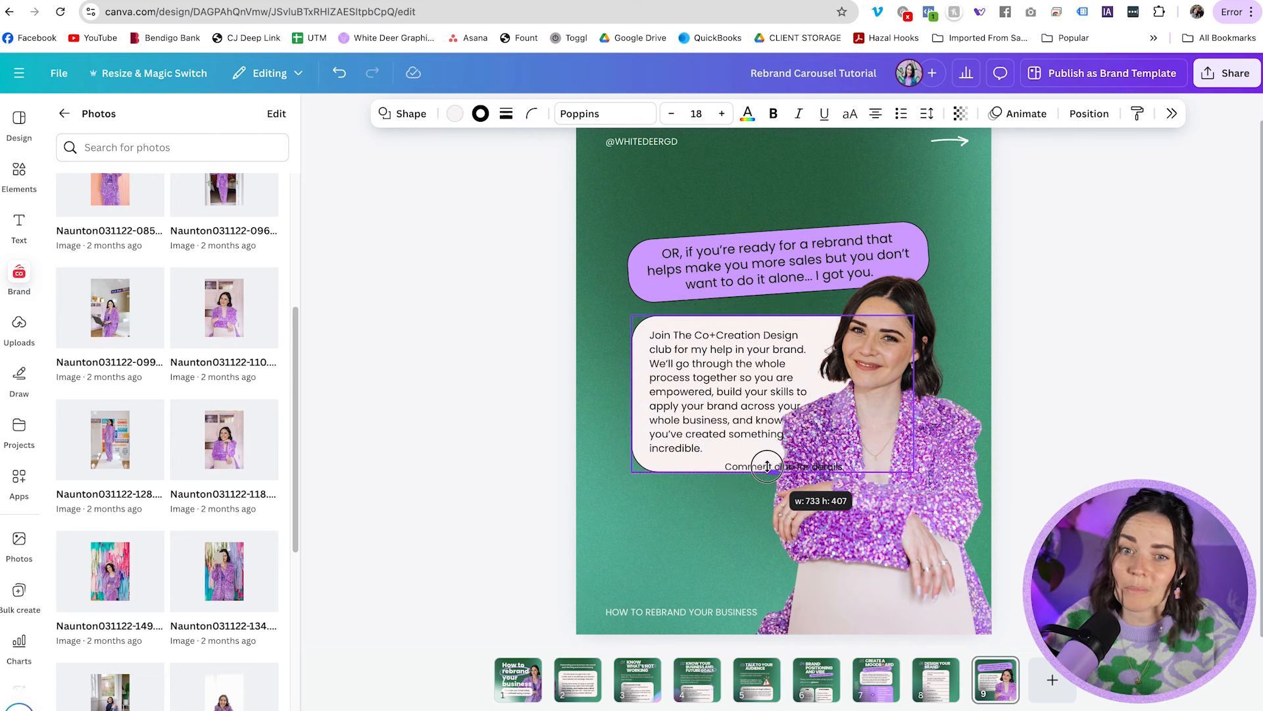
{"action": "left_click", "coordinate": [555, 446]}
{"action": "left_click", "coordinate": [696, 370]}
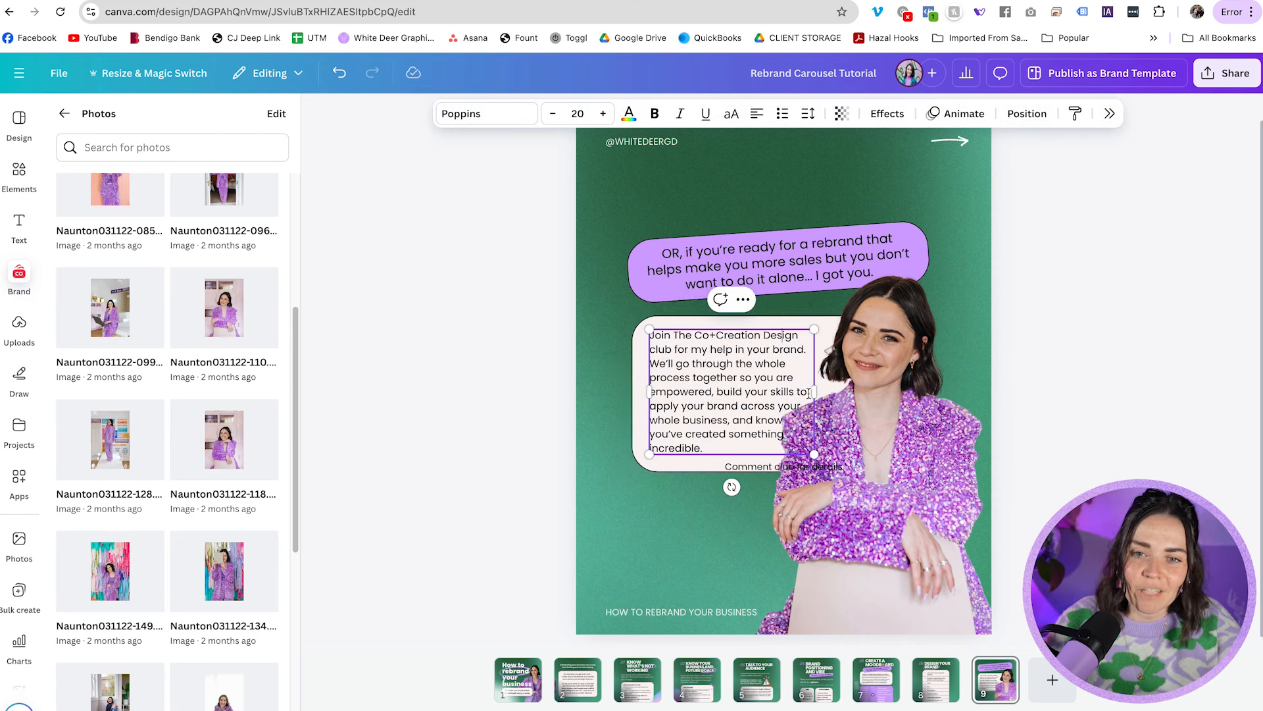
{"action": "left_click", "coordinate": [758, 418]}
{"action": "key", "text": "Return"}
{"action": "left_click", "coordinate": [758, 433]}
{"action": "key", "text": "Return"}
{"action": "left_click", "coordinate": [556, 428]}
{"action": "left_click", "coordinate": [783, 409]}
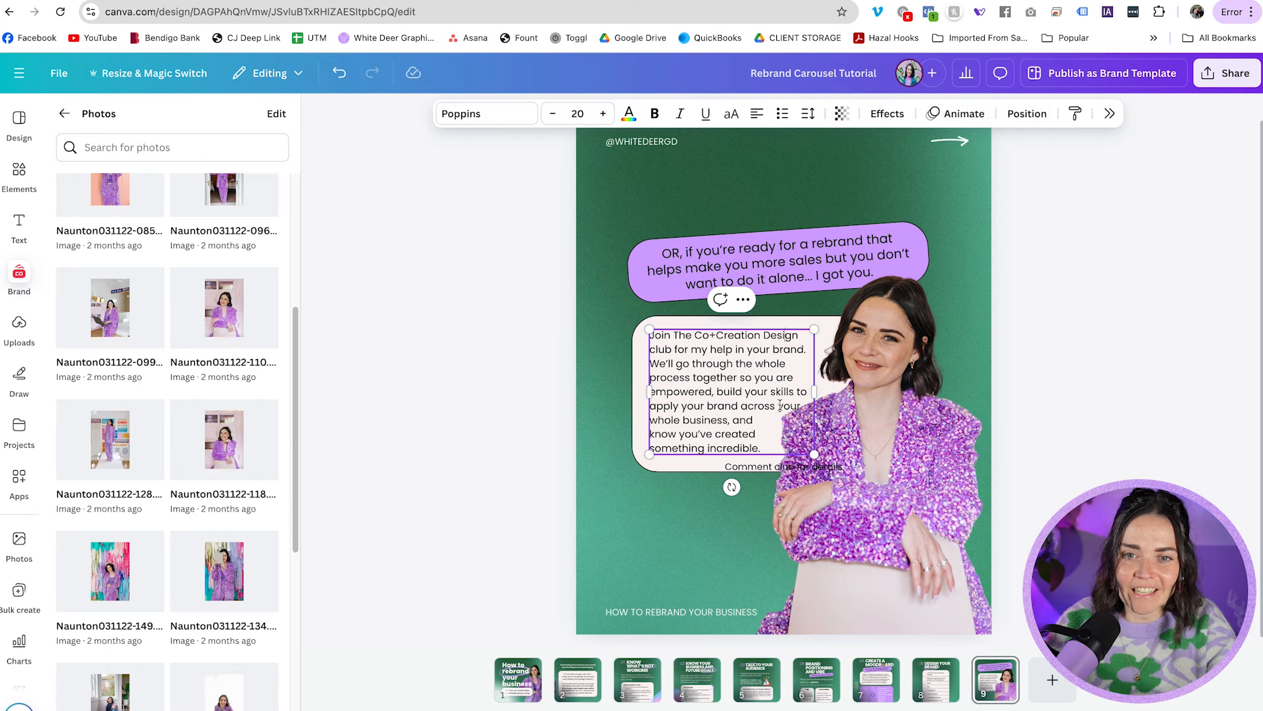
{"action": "left_click", "coordinate": [509, 409]}
- Move the "Comment club for details" line below the white box and search the graphics for "comment"
{"action": "left_click_drag", "start_coordinate": [735, 463], "coordinate": [682, 500]}
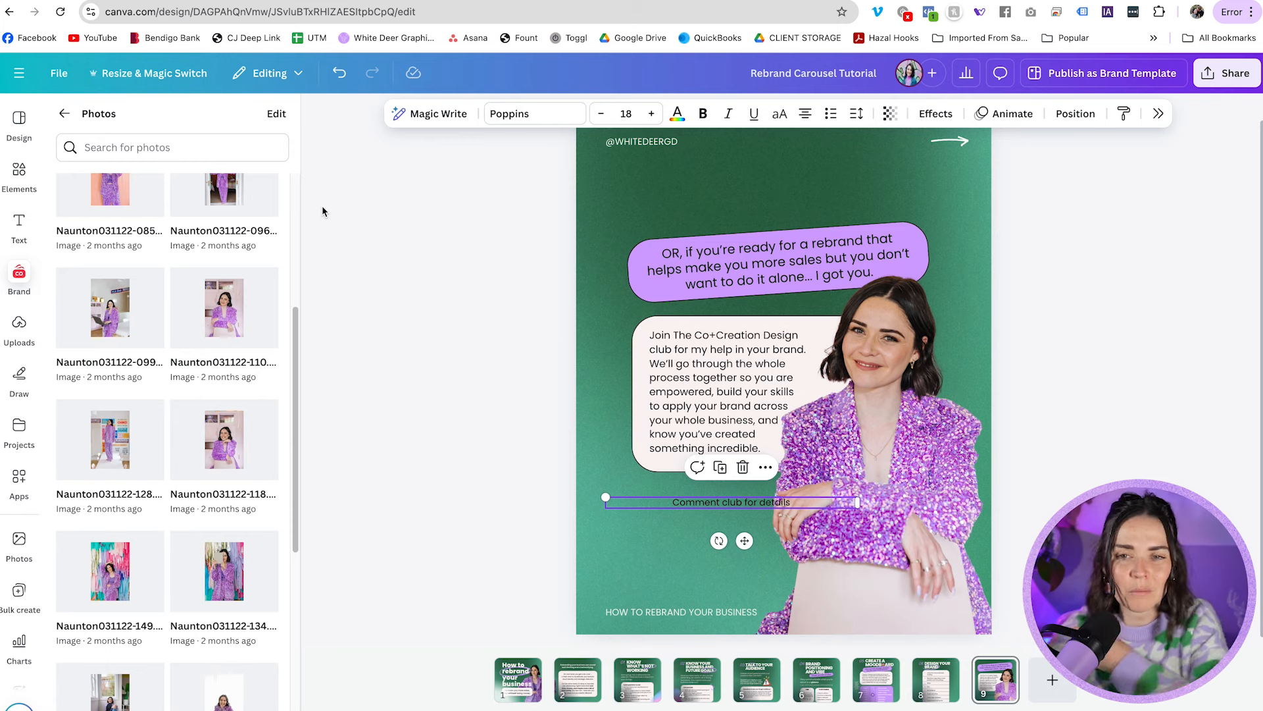
{"action": "left_click", "coordinate": [21, 177]}
{"action": "left_click", "coordinate": [158, 130]}
{"action": "type", "text": "comment"}
{"action": "key", "text": "Return"}
{"action": "scroll", "coordinate": [167, 447], "scroll_direction": "down", "scroll_amount": 5}
{"action": "left_click", "coordinate": [167, 448]}
{"action": "left_click_drag", "start_coordinate": [844, 387], "coordinate": [774, 563]}
{"action": "left_click", "coordinate": [652, 114]}
{"action": "left_click", "coordinate": [626, 156]}
{"action": "left_click", "coordinate": [725, 482]}
- Add the green oval speech bubble graphic and place it below the white box, behind the comment line
{"action": "scroll", "coordinate": [211, 496], "scroll_direction": "down", "scroll_amount": 20}
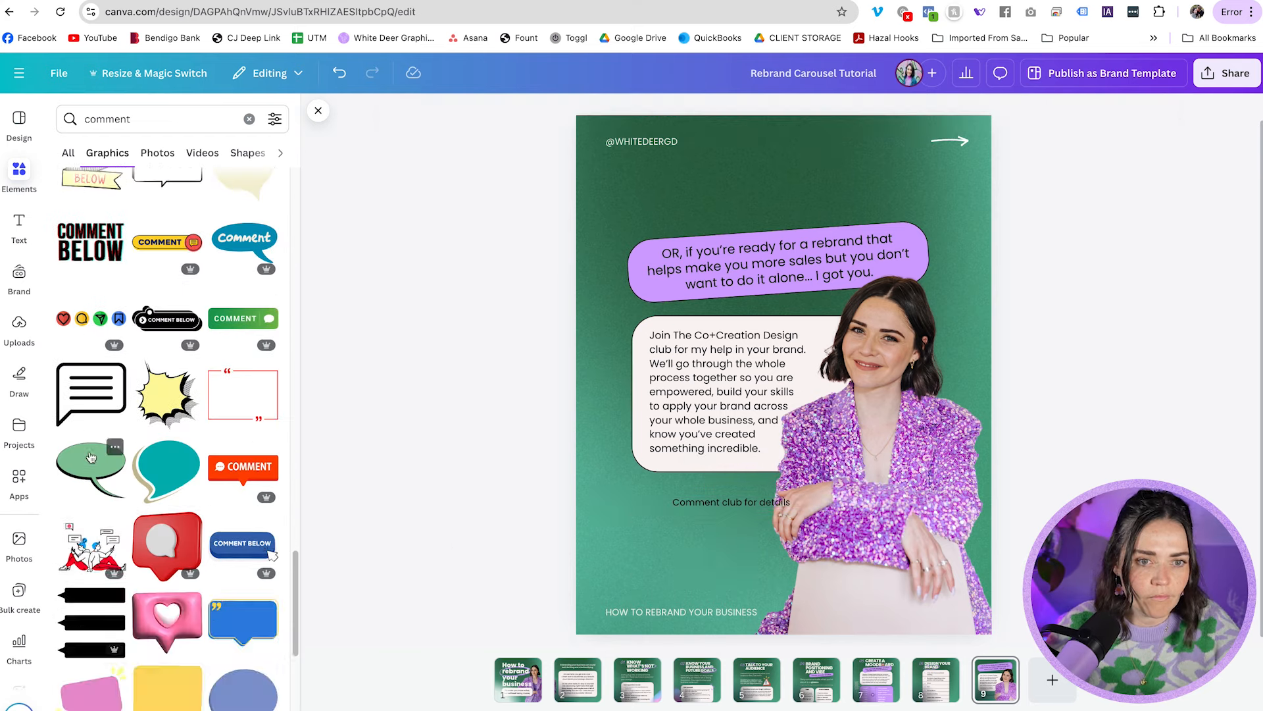
{"action": "left_click", "coordinate": [91, 457]}
{"action": "left_click_drag", "start_coordinate": [783, 395], "coordinate": [714, 510]}
{"action": "left_click", "coordinate": [764, 115]}
{"action": "left_click", "coordinate": [783, 155]}
- Change the line to read Comment “CLUB” for details and fit it on two lines inside the speech bubble
{"action": "double_click", "coordinate": [733, 502]}
{"action": "type", "text": "“CLUB”"}
{"action": "left_click_drag", "start_coordinate": [860, 502], "coordinate": [688, 509]}
{"action": "left_click", "coordinate": [511, 490]}
- Make "We'll go through the whole process together" bold in the white box's paragraph
{"action": "left_click_drag", "start_coordinate": [573, 260], "coordinate": [996, 527]}
{"action": "scroll", "coordinate": [785, 447], "scroll_direction": "up", "scroll_amount": 5}
{"action": "double_click", "coordinate": [778, 393]}
{"action": "left_click_drag", "start_coordinate": [525, 282], "coordinate": [673, 311]}
{"action": "key", "text": "super+b"}
- Make "don't want to do it alone..." bold in the tilted purple box
{"action": "scroll", "coordinate": [672, 329], "scroll_direction": "down", "scroll_amount": 5}
{"action": "left_click", "coordinate": [443, 384]}
{"action": "left_click_drag", "start_coordinate": [884, 225], "coordinate": [817, 247]}
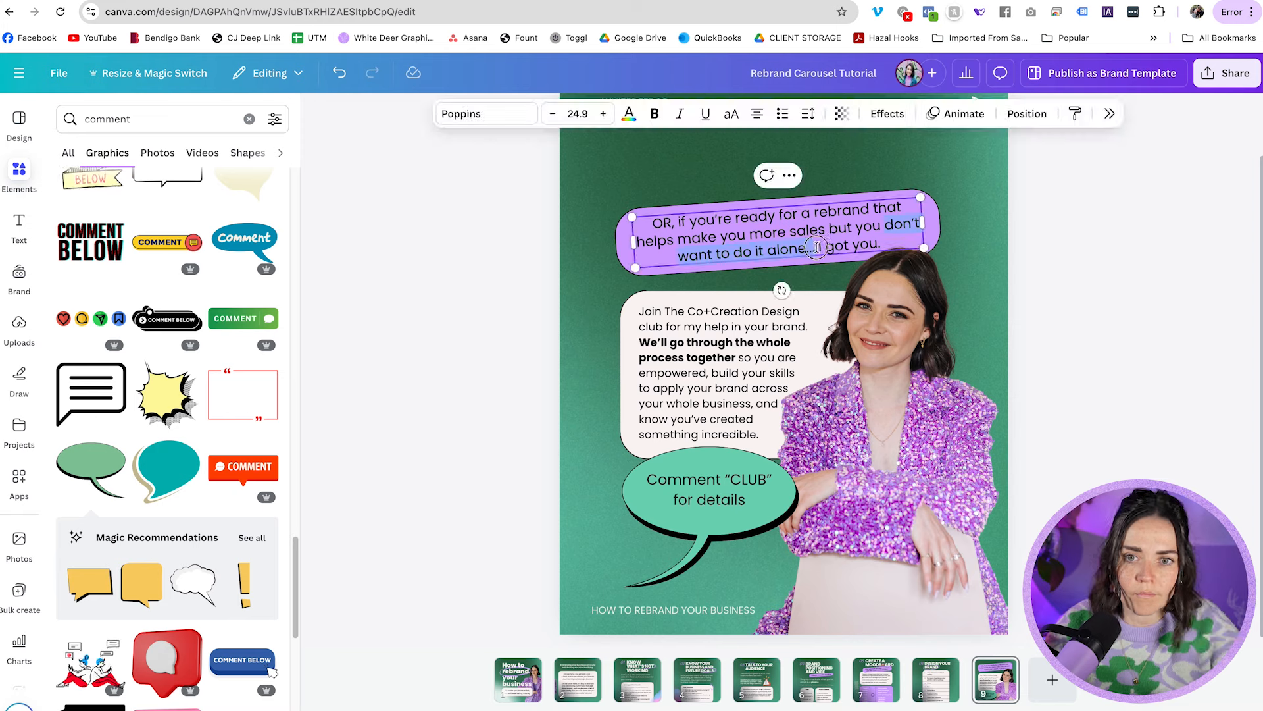
{"action": "key", "text": "super+b"}
{"action": "left_click", "coordinate": [454, 283]}
- Add the uploaded co+creation Design Club logo and place it small over the light trousers in the portrait
{"action": "scroll", "coordinate": [454, 283], "scroll_direction": "down", "scroll_amount": 3}
{"action": "left_click", "coordinate": [19, 329]}
{"action": "scroll", "coordinate": [90, 318], "scroll_direction": "down", "scroll_amount": 20}
{"action": "scroll", "coordinate": [90, 318], "scroll_direction": "down", "scroll_amount": 15}
{"action": "left_click", "coordinate": [164, 403]}
{"action": "left_click", "coordinate": [19, 176]}
{"action": "left_click_drag", "start_coordinate": [784, 388], "coordinate": [852, 574]}
{"action": "left_click_drag", "start_coordinate": [903, 588], "coordinate": [888, 585]}
{"action": "left_click", "coordinate": [1035, 443]}
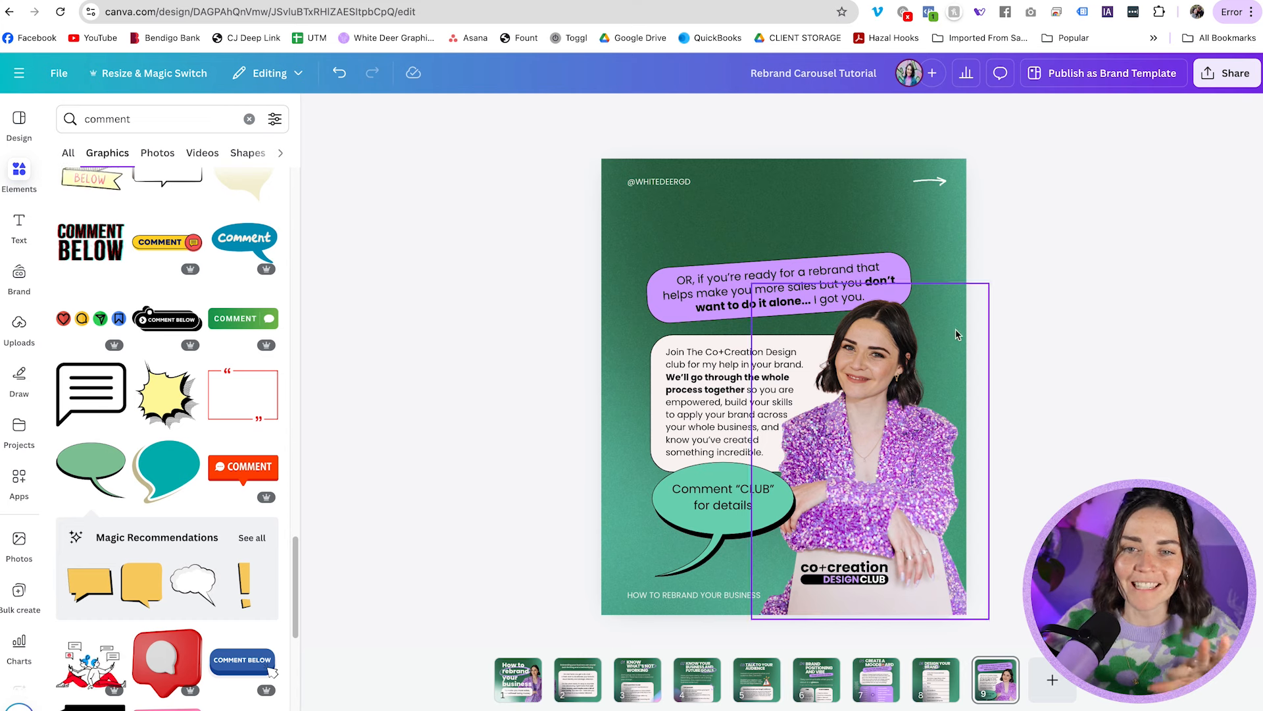
- Delete the white arrow and the "How to rebrand your business" footer from page 9
{"action": "left_click", "coordinate": [936, 183]}
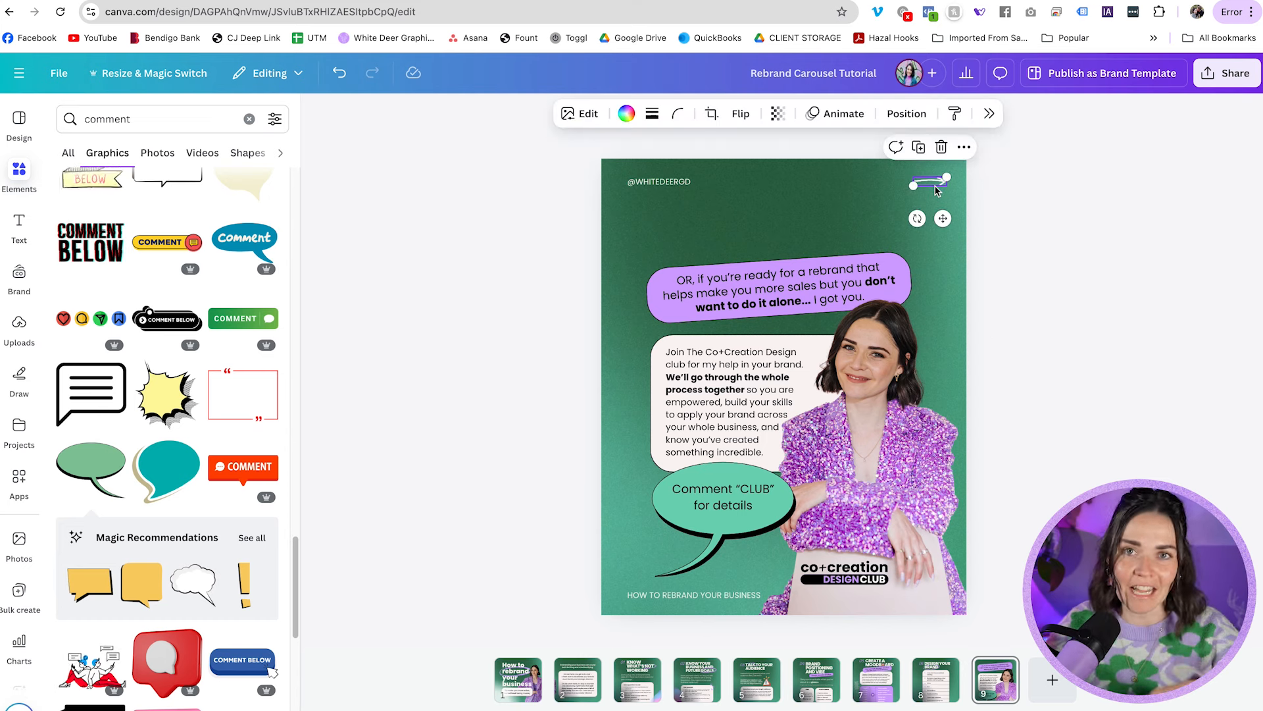
{"action": "key", "text": "Delete"}
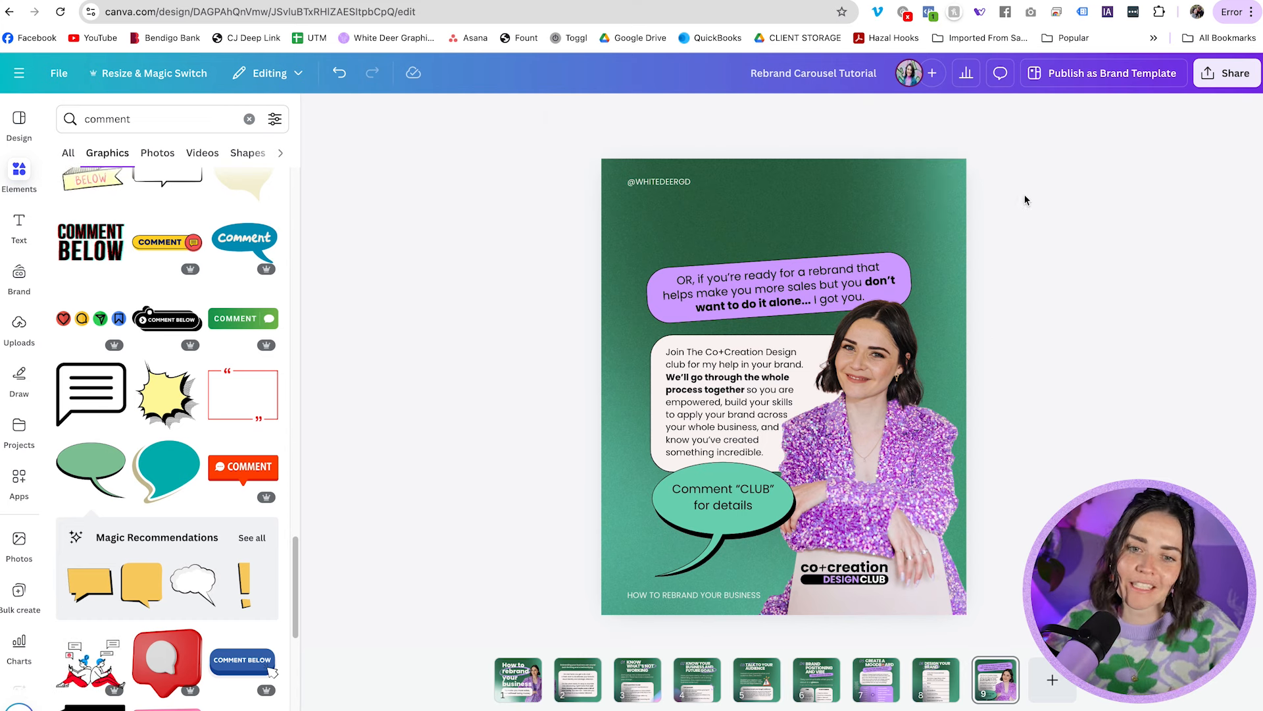
{"action": "left_click", "coordinate": [674, 595]}
{"action": "left_click", "coordinate": [525, 556]}
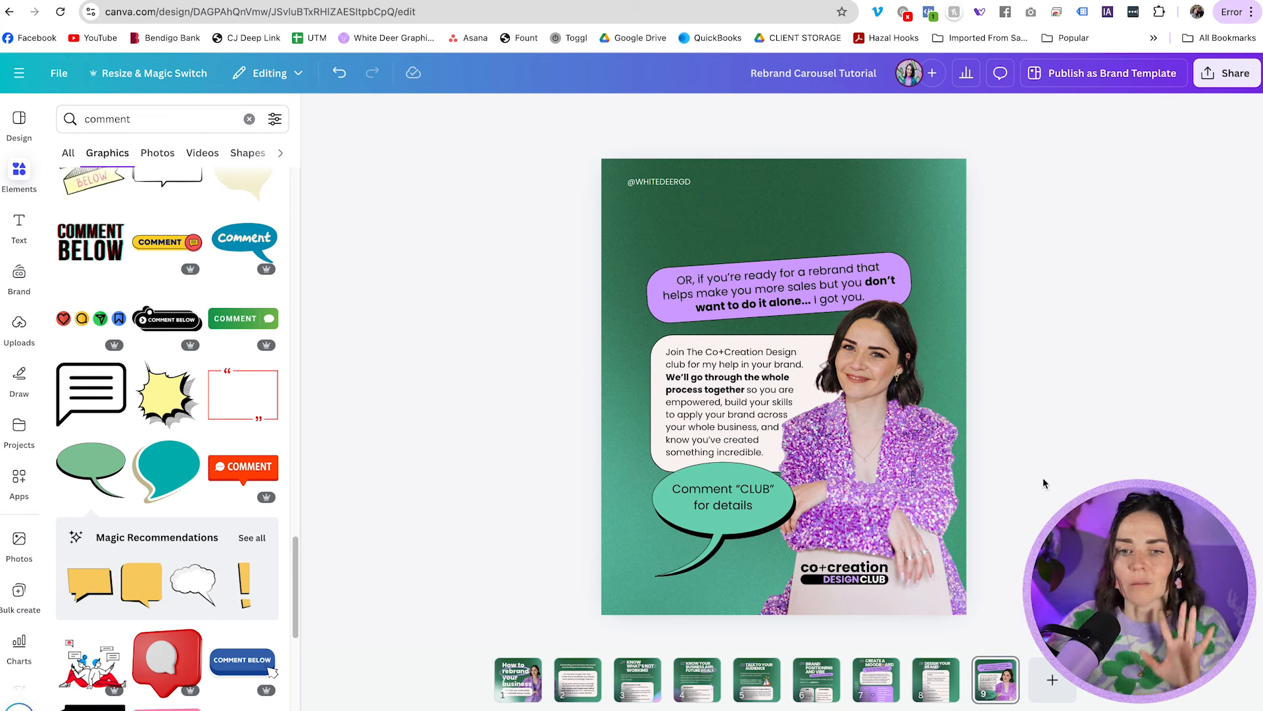
- Download all 9 pages of the carousel as PNG files at size 1, starting from the cover page
{"action": "left_click", "coordinate": [530, 689]}
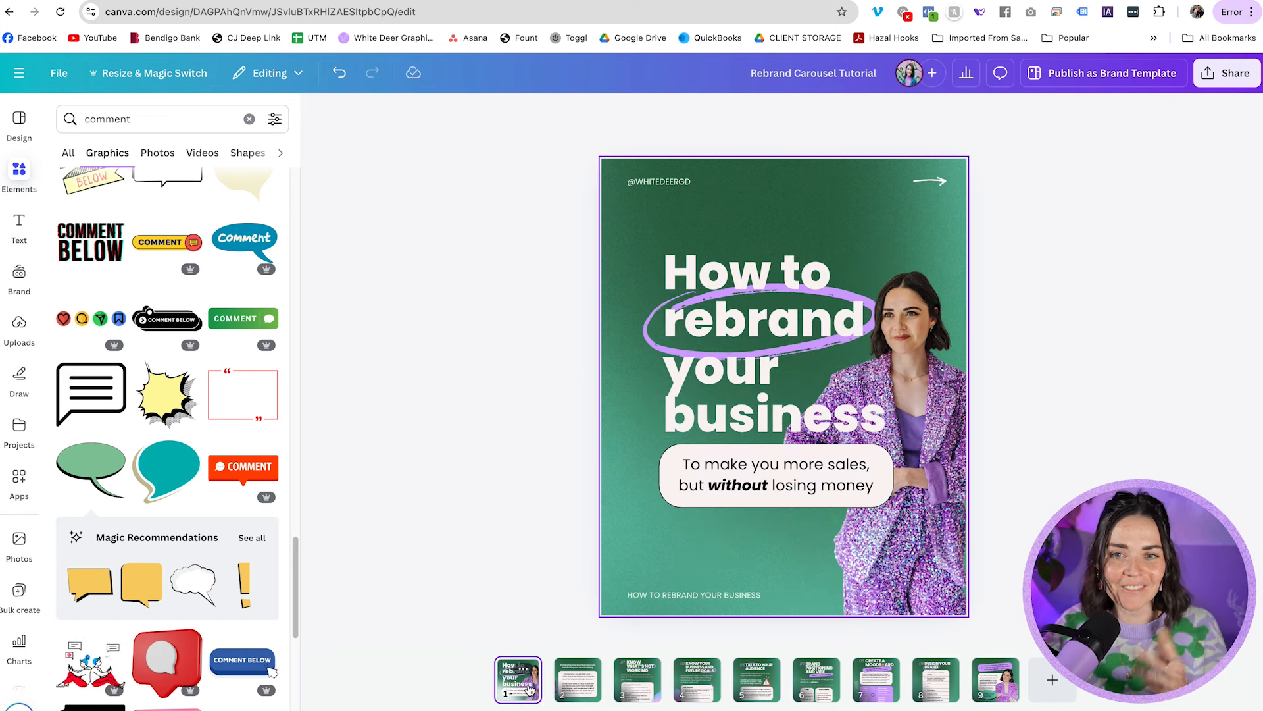
{"action": "left_click", "coordinate": [1227, 73]}
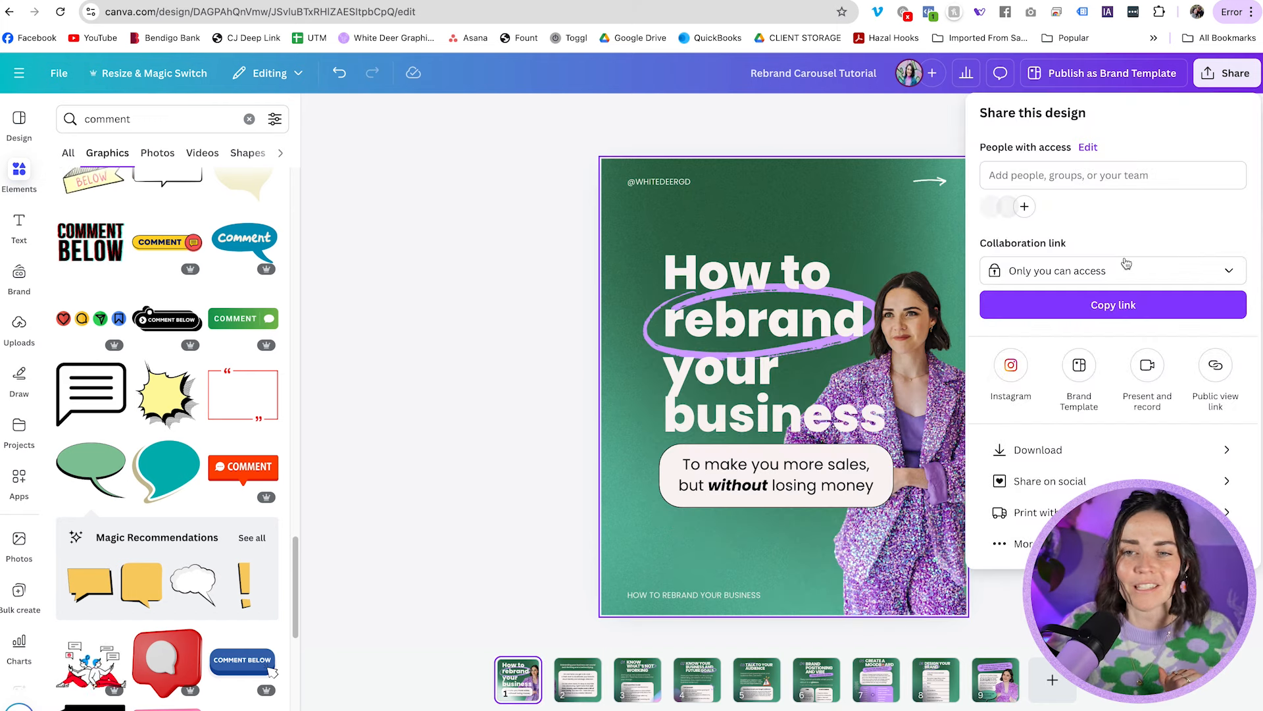
{"action": "left_click", "coordinate": [1040, 524]}
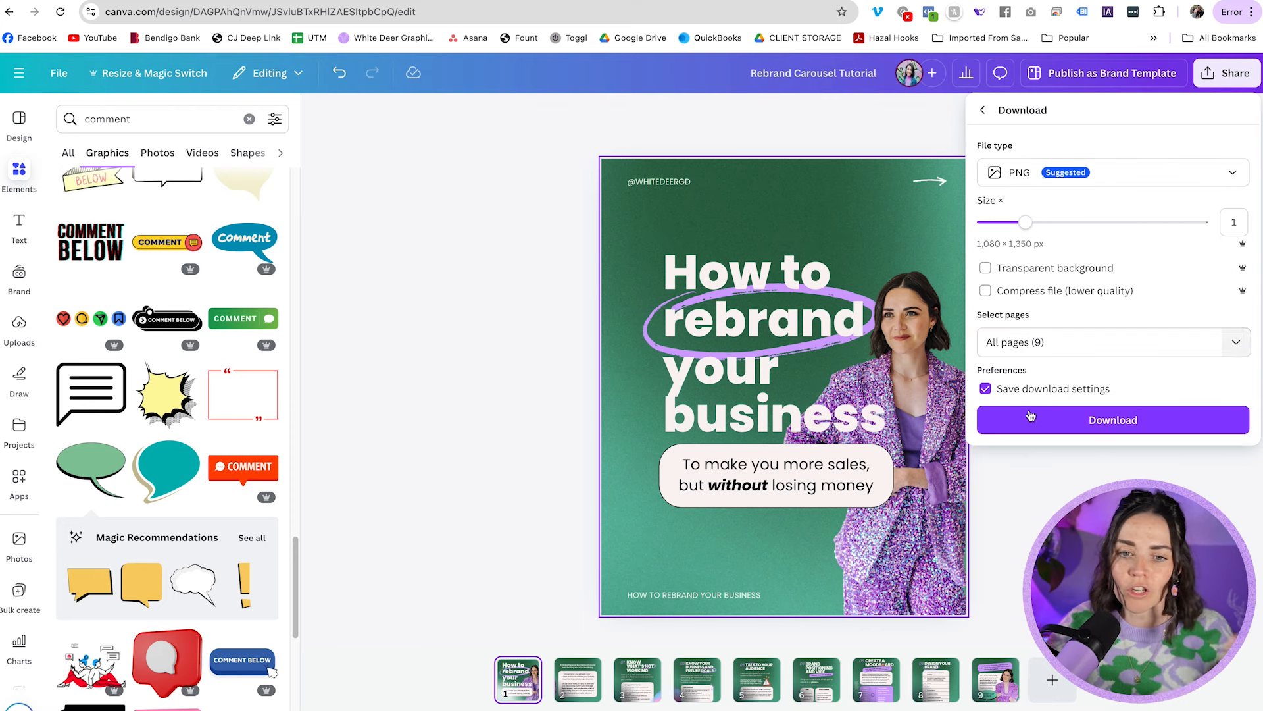
{"action": "left_click", "coordinate": [1217, 341]}
{"action": "scroll", "coordinate": [1157, 395], "scroll_direction": "down", "scroll_amount": 4}
{"action": "left_click", "coordinate": [1122, 564]}
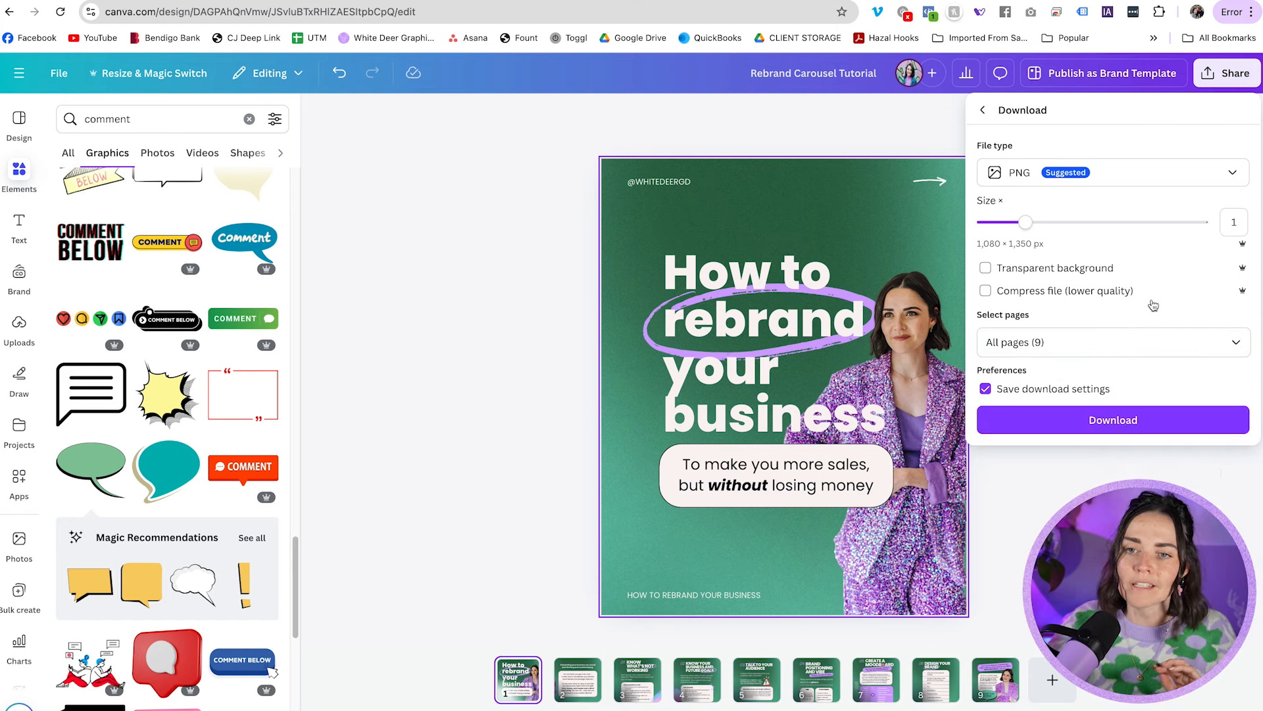
{"action": "left_click", "coordinate": [1121, 419]}
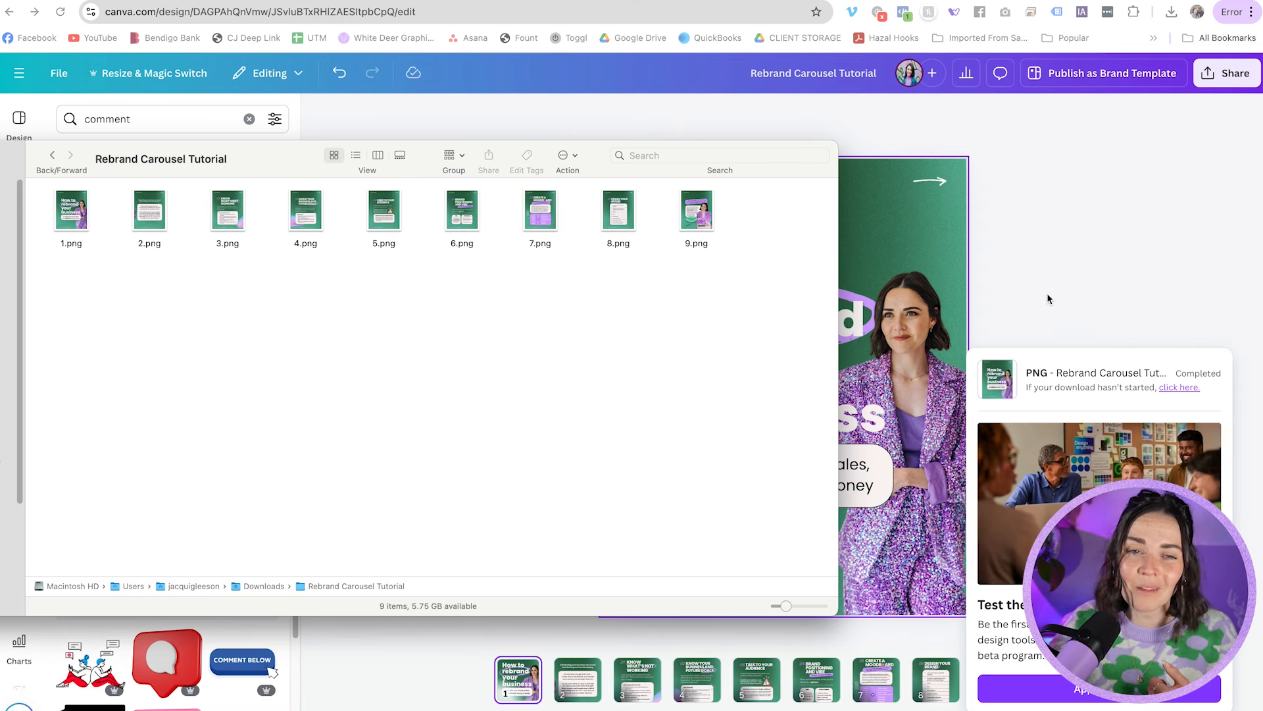
{"action": "left_click", "coordinate": [1215, 79]}
{"action": "left_click", "coordinate": [1215, 79]}
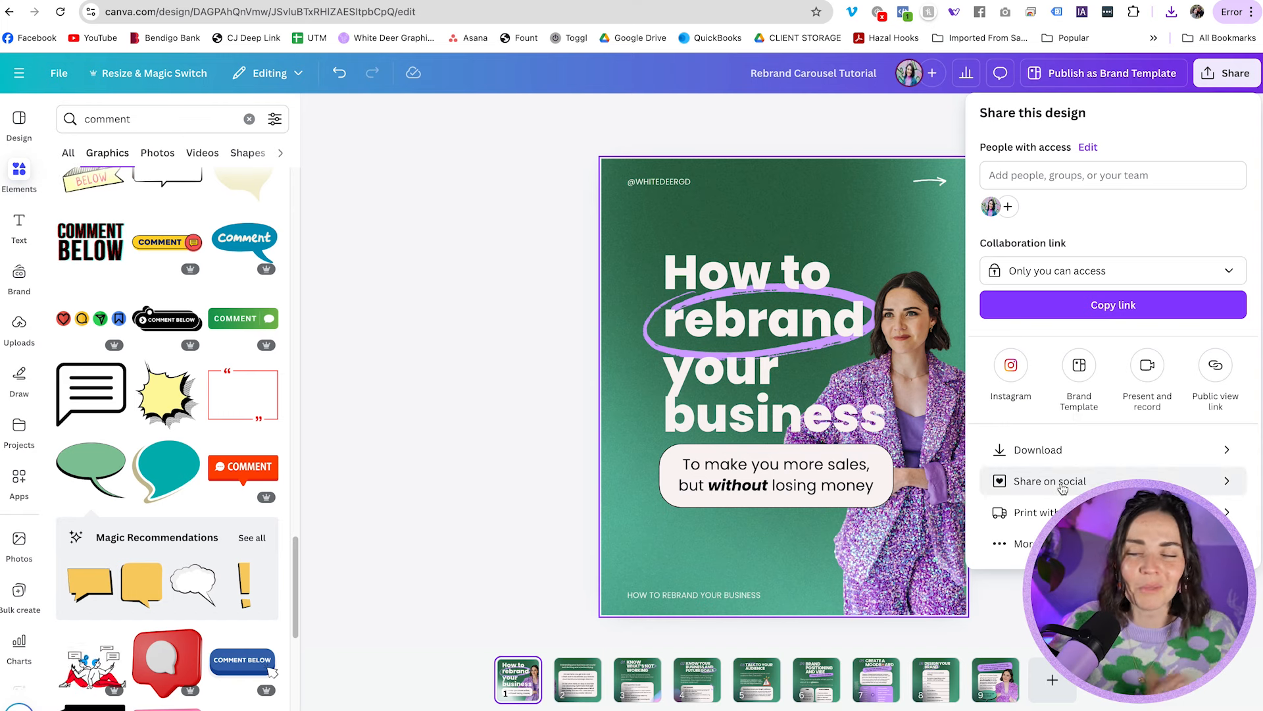
{"action": "left_click", "coordinate": [436, 342]}
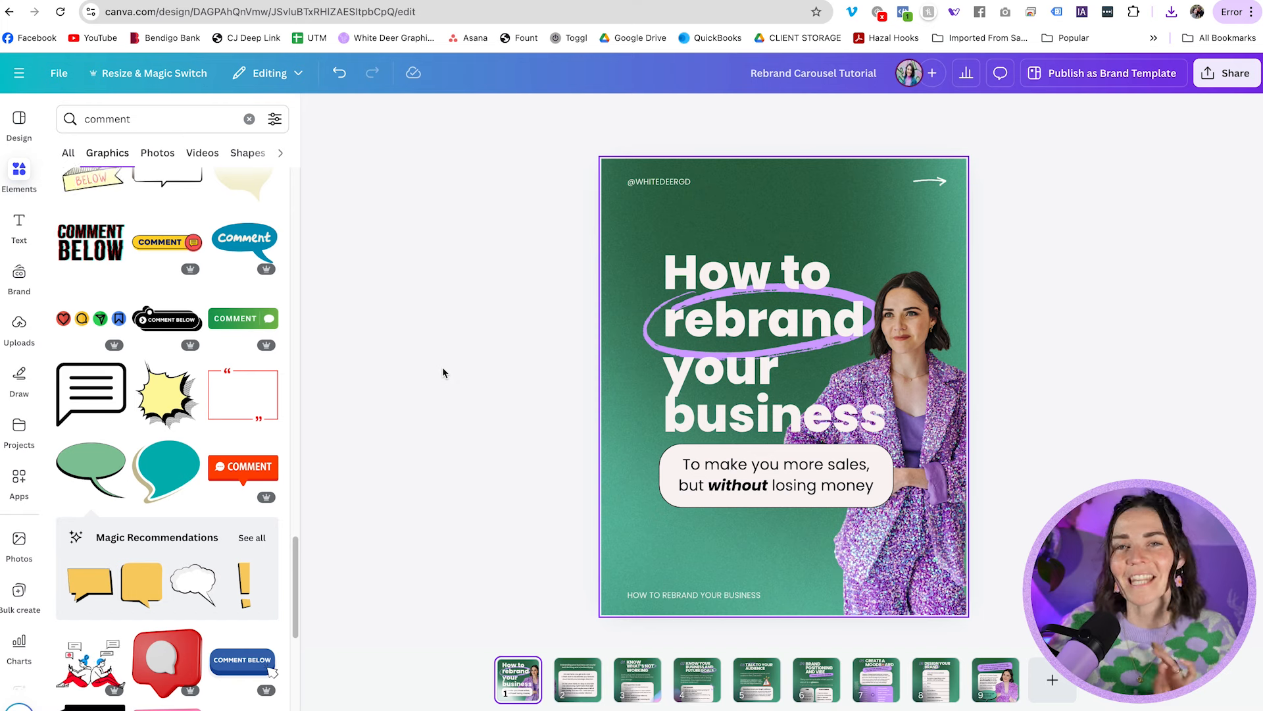